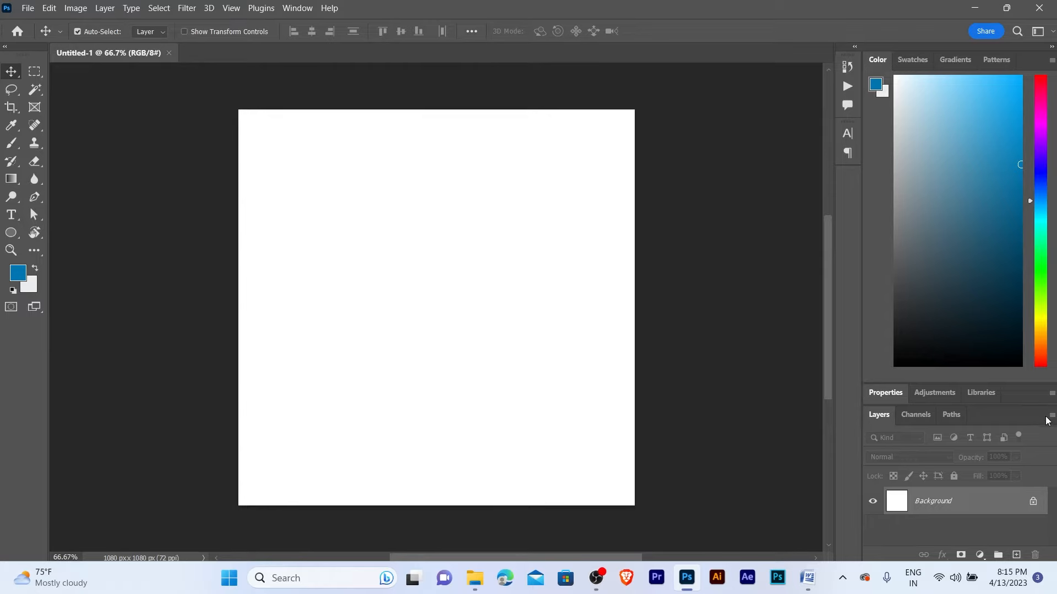
# - Unlock the background as Layer 0, duplicate it, lock the original and select Layer 0 copy
pyautogui.click(1034, 502)
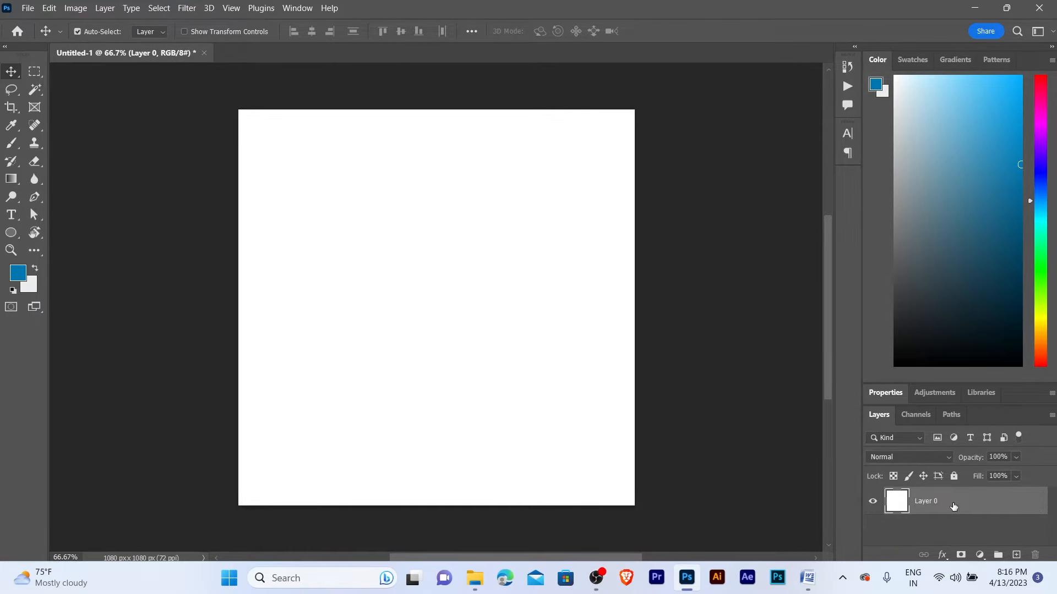
pyautogui.hotkey('ctrl', 'j')
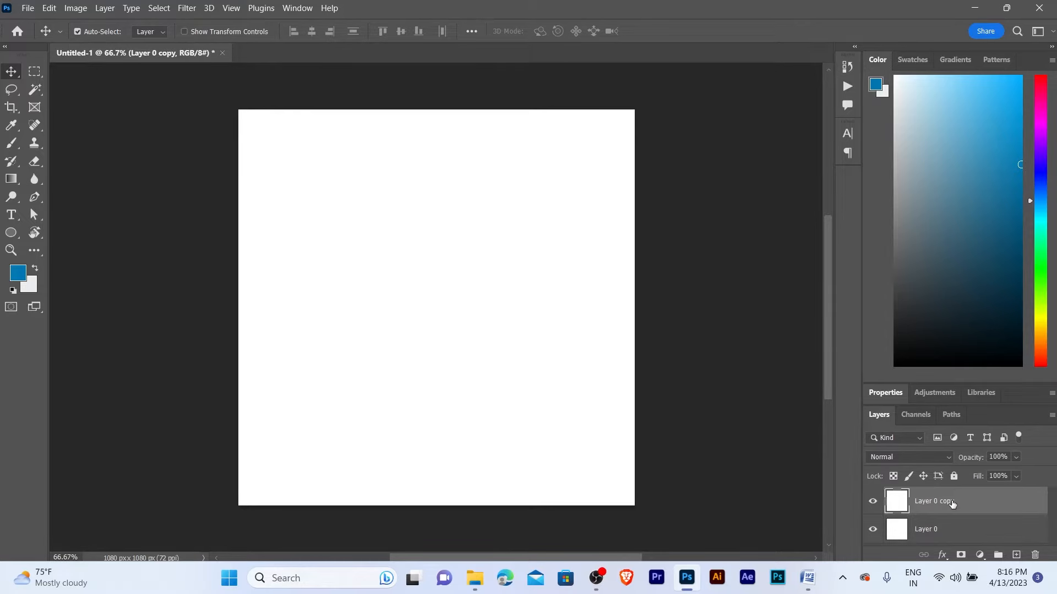
pyautogui.click(934, 534)
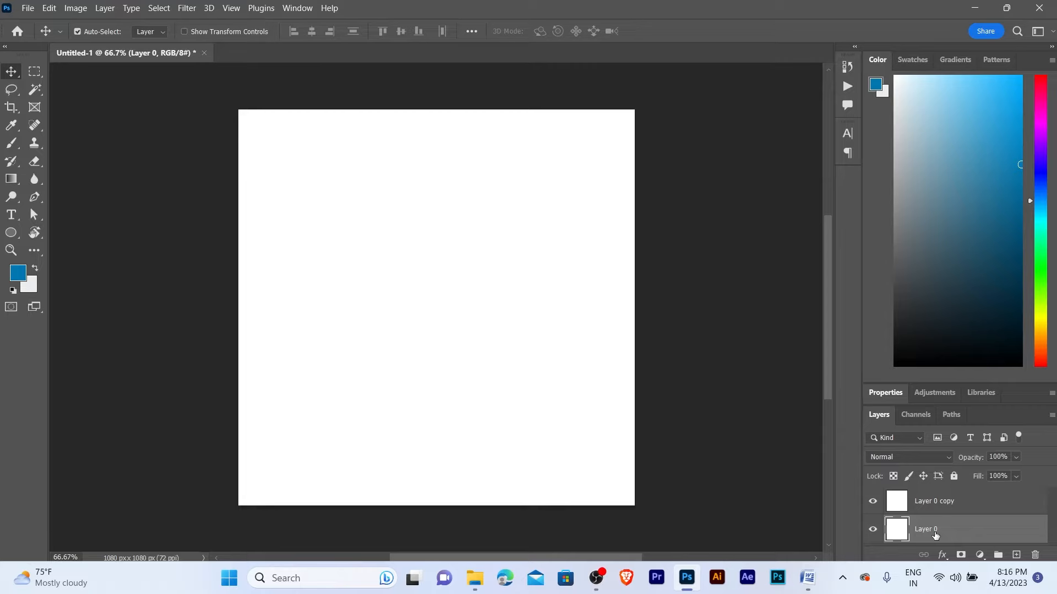
pyautogui.click(954, 476)
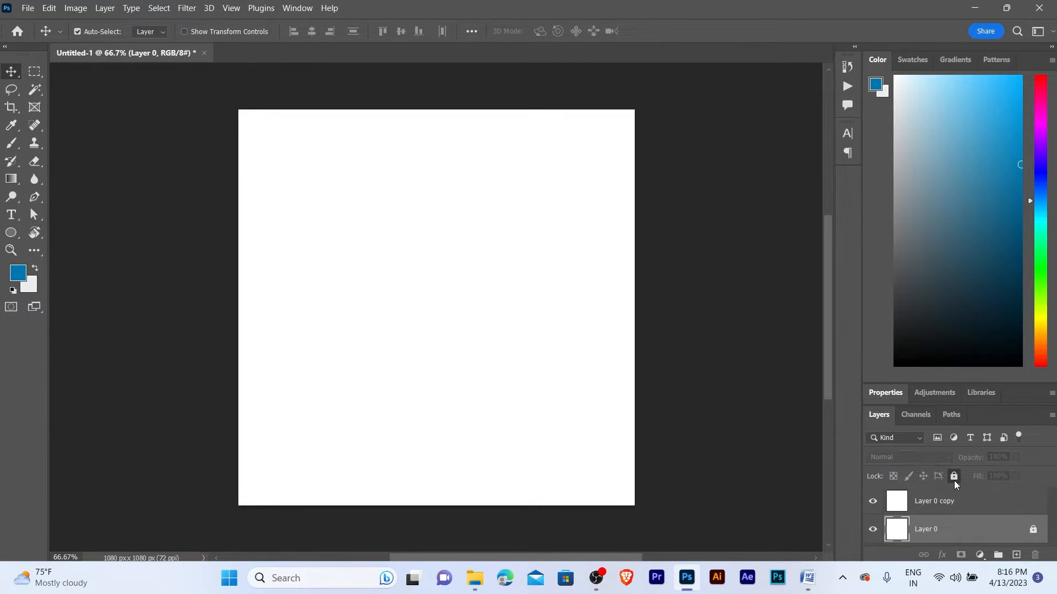
pyautogui.click(934, 511)
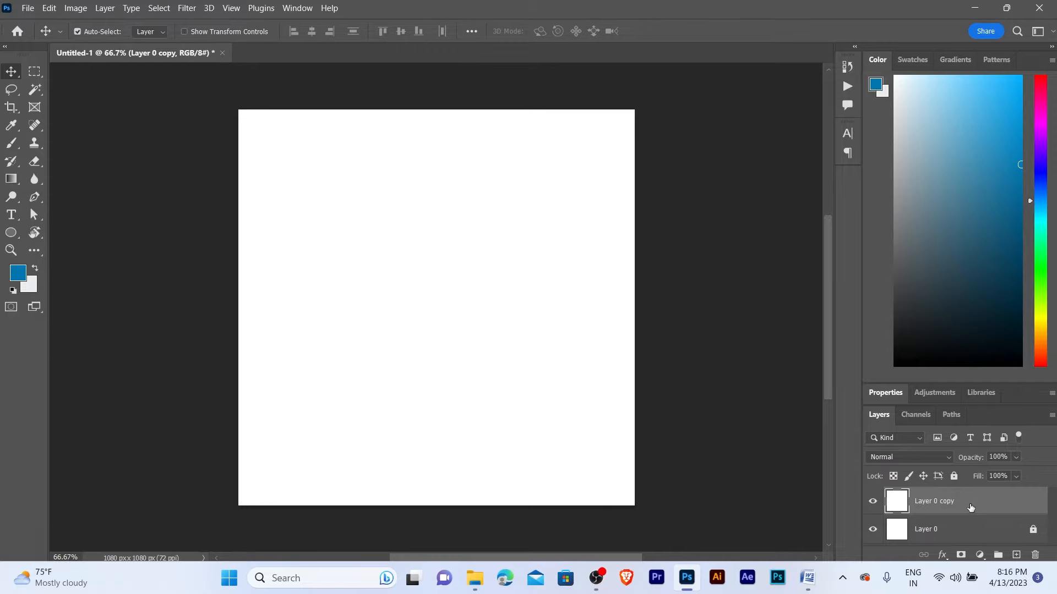
# - Give Layer 0 copy a Gradient Overlay whose starting stop is blue 0177b1, fading toward near-white
pyautogui.rightClick(959, 501)
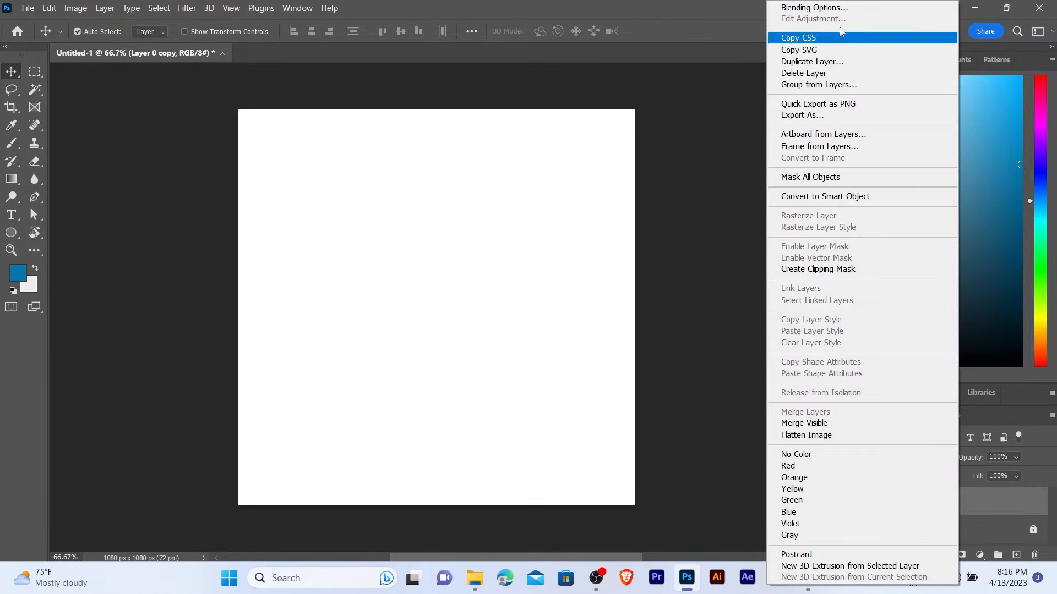
pyautogui.click(820, 8)
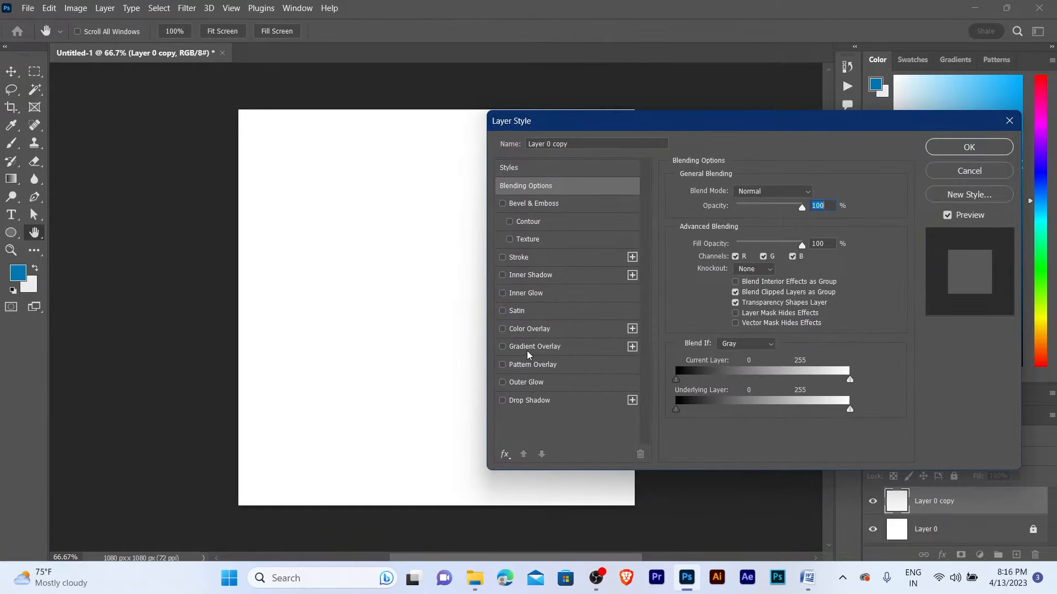
pyautogui.click(530, 351)
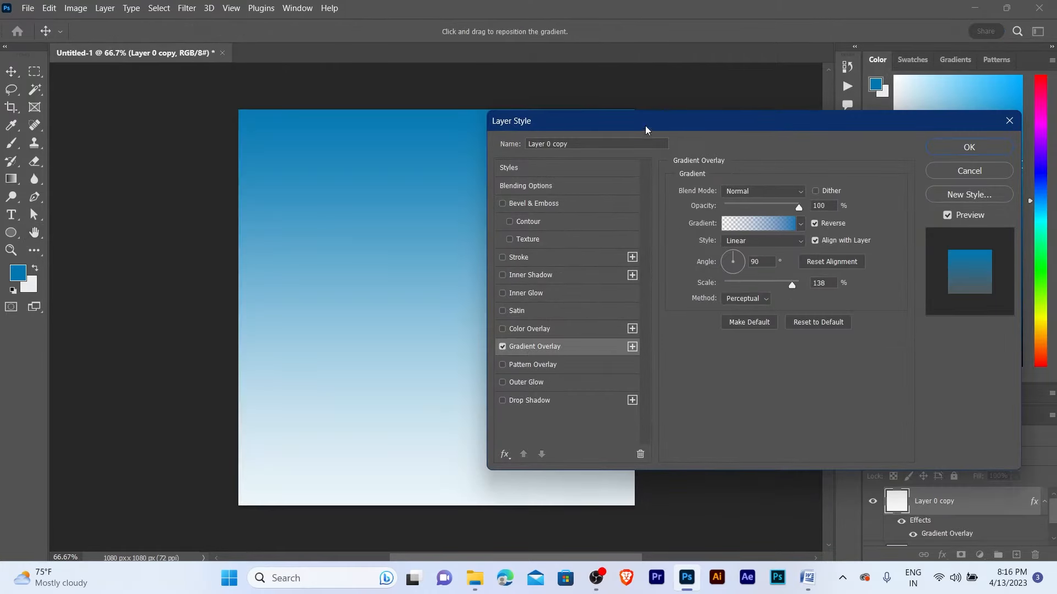
pyautogui.moveTo(657, 122); pyautogui.dragTo(739, 83)
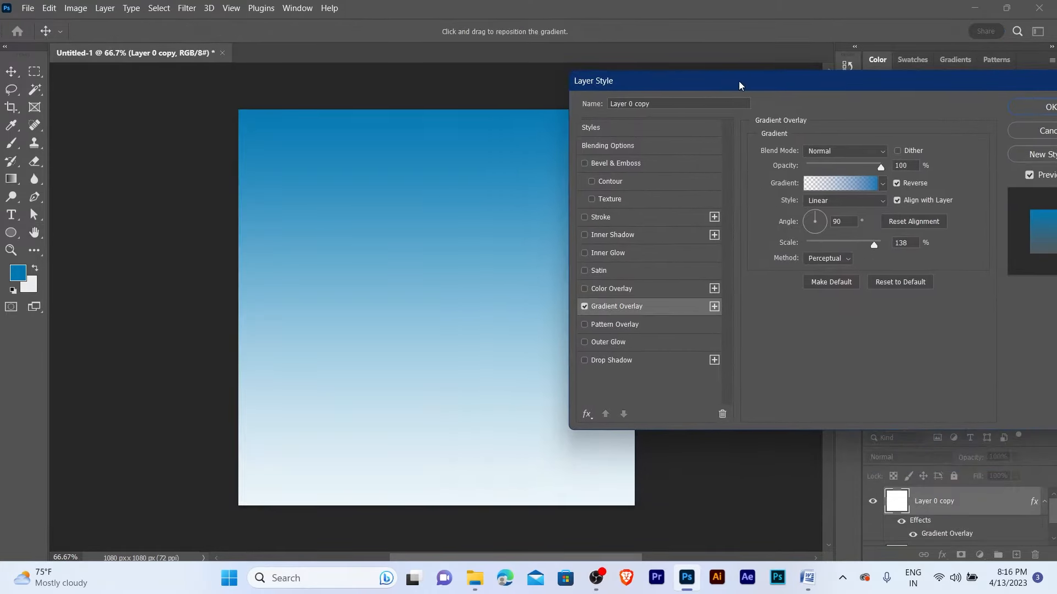
pyautogui.click(851, 184)
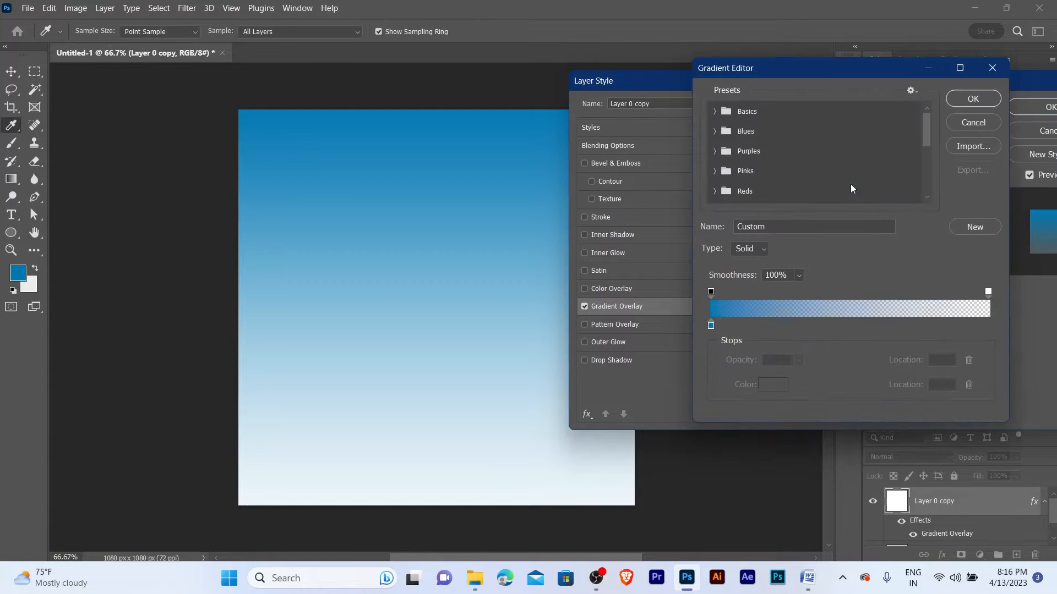
pyautogui.click(711, 327)
pyautogui.click(772, 384)
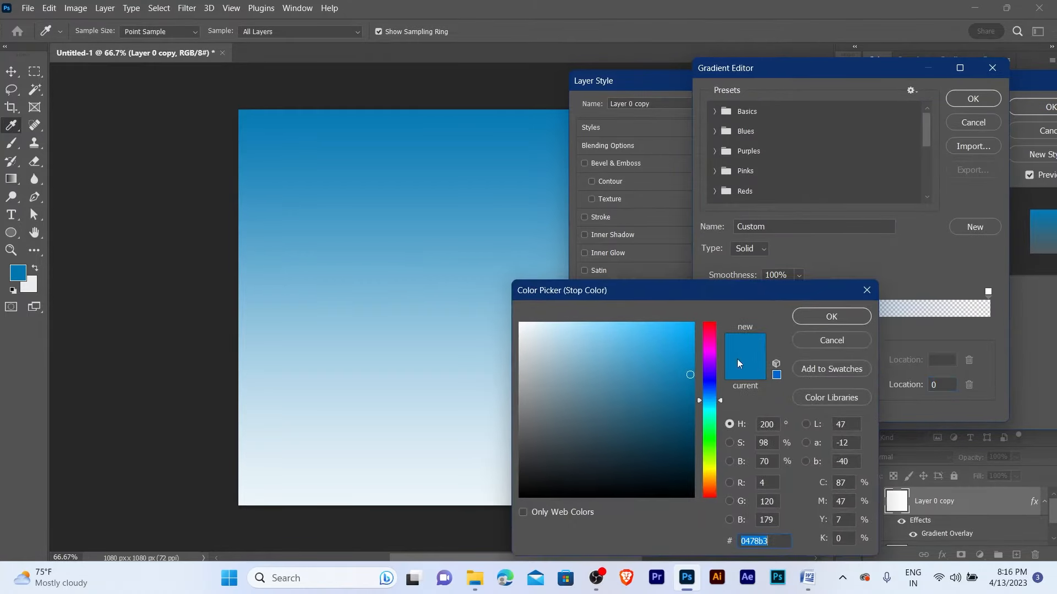
pyautogui.click(19, 269)
pyautogui.click(812, 317)
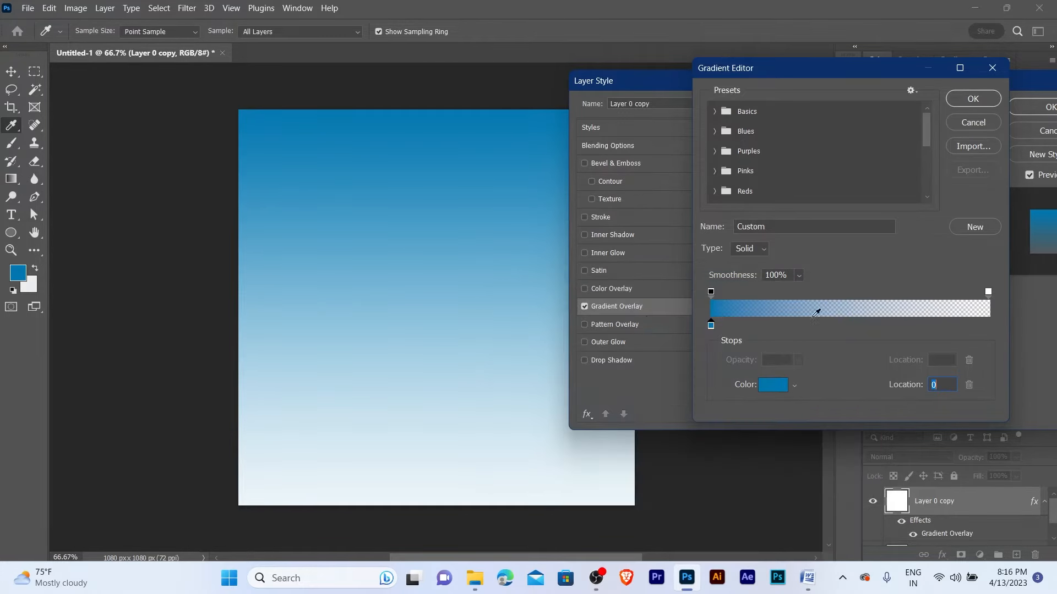
pyautogui.click(972, 99)
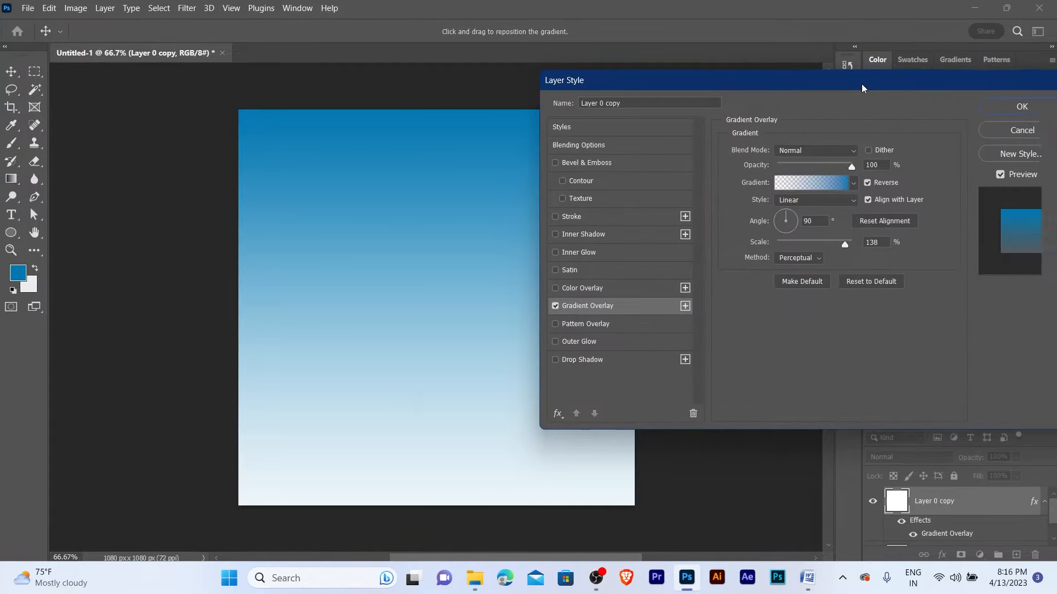
pyautogui.click(927, 107)
# - Reopen the Gradient Overlay, try shifting the gradient on the canvas, and confirm it unchanged
pyautogui.press('z')
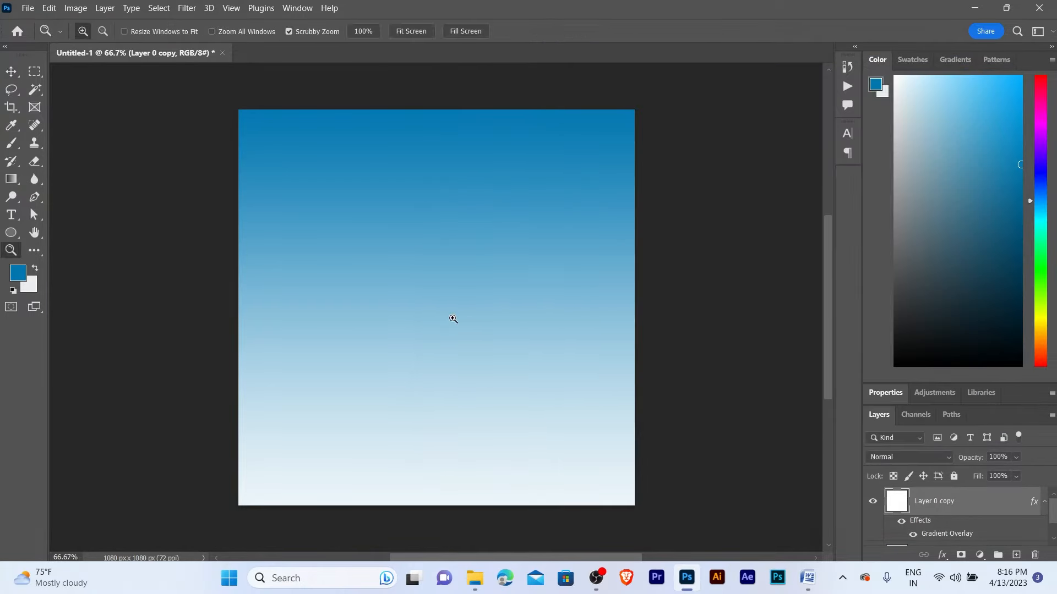
pyautogui.click(453, 319)
pyautogui.keyDown('alt'); pyautogui.click(452, 318); pyautogui.keyUp('alt')
pyautogui.press('v')
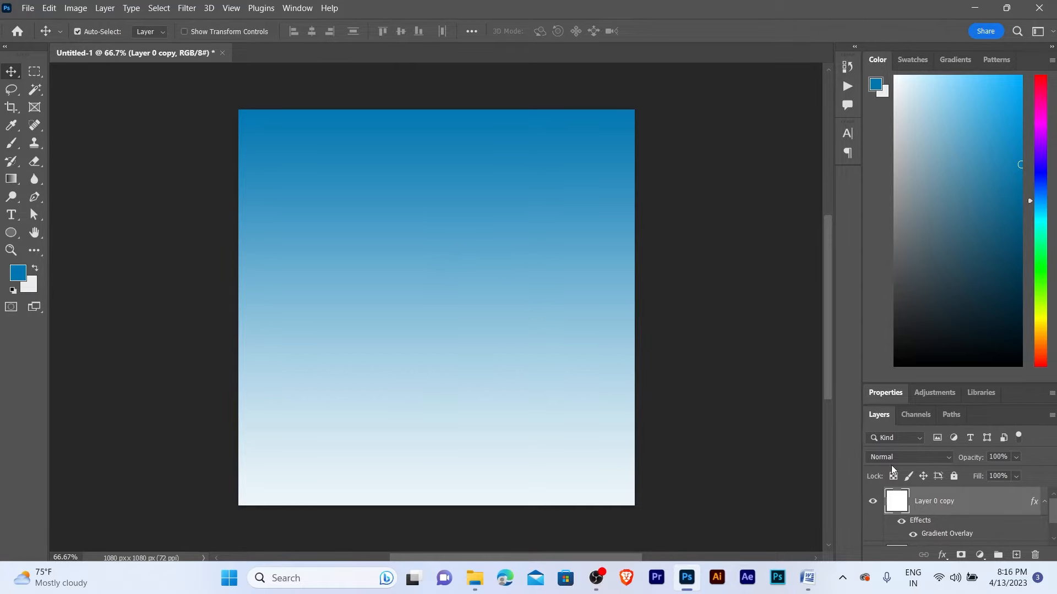
pyautogui.scroll(-1, 929, 518)
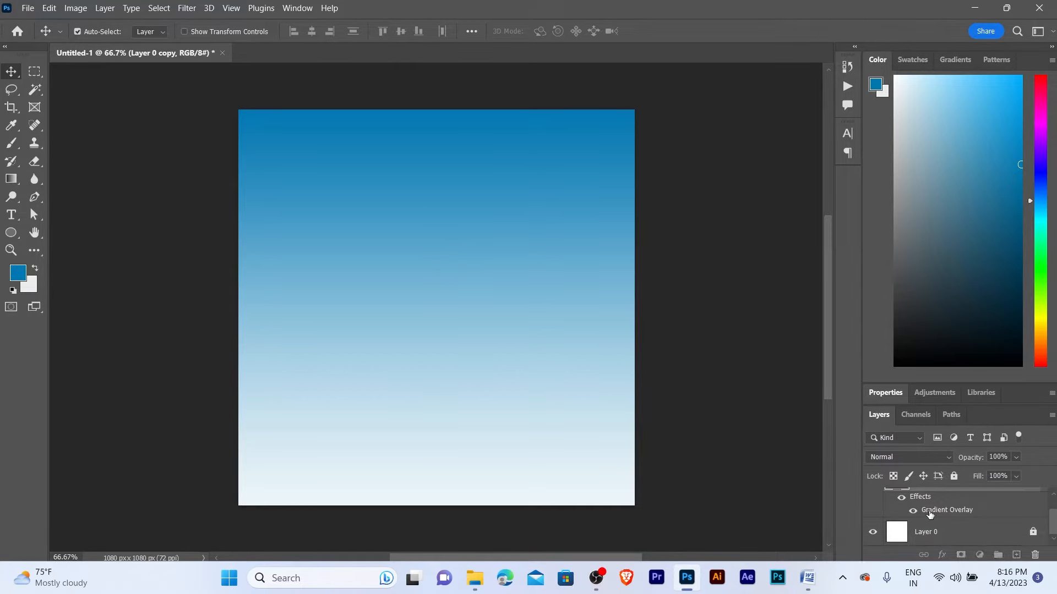
pyautogui.doubleClick(946, 511)
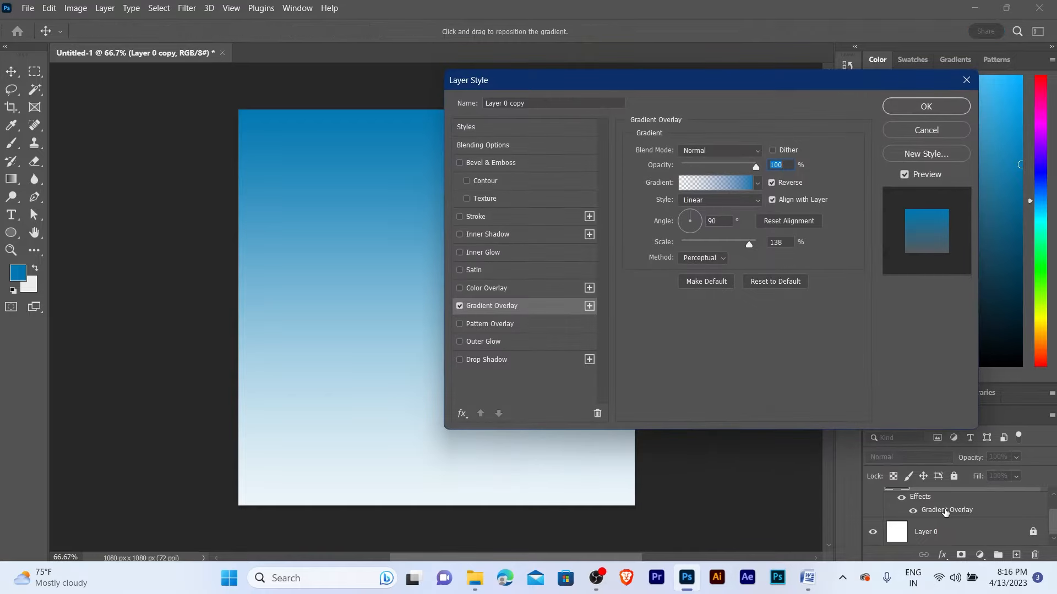
pyautogui.moveTo(653, 82); pyautogui.dragTo(771, 75)
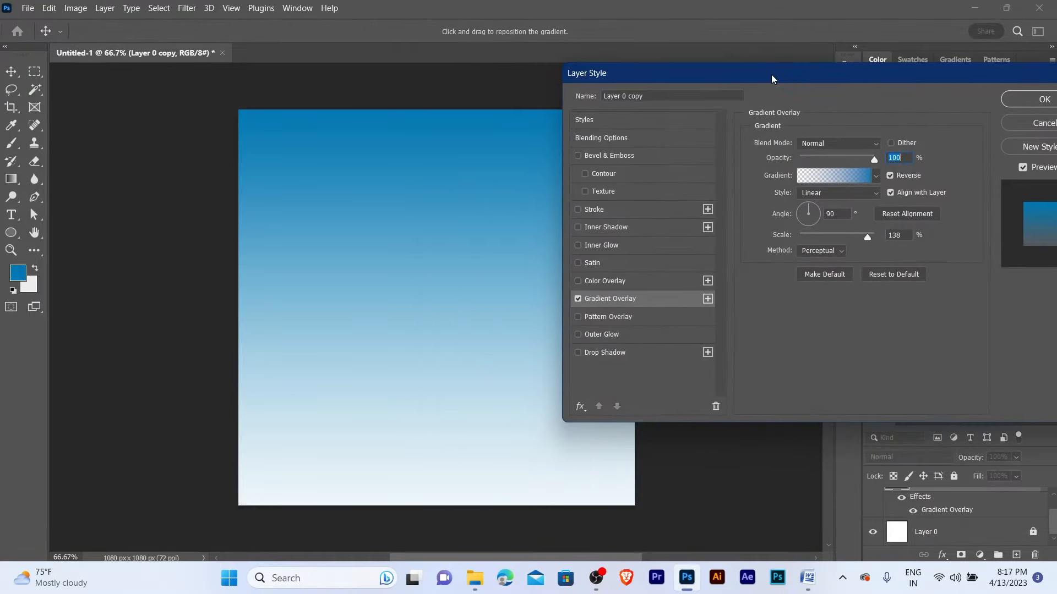
pyautogui.moveTo(418, 354); pyautogui.dragTo(417, 408)
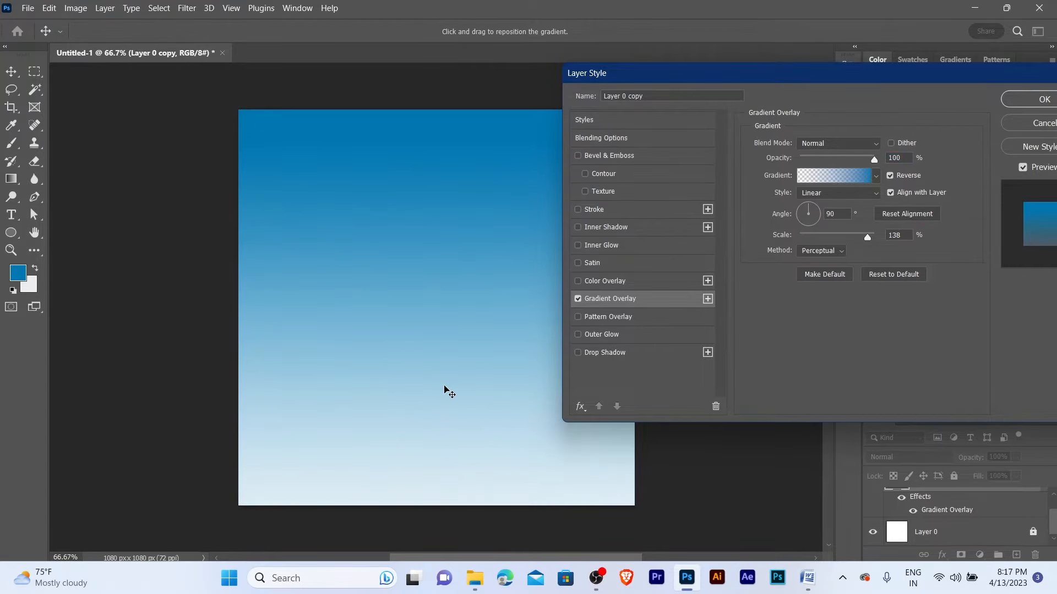
pyautogui.click(781, 111)
pyautogui.moveTo(773, 73); pyautogui.dragTo(689, 100)
pyautogui.click(956, 114)
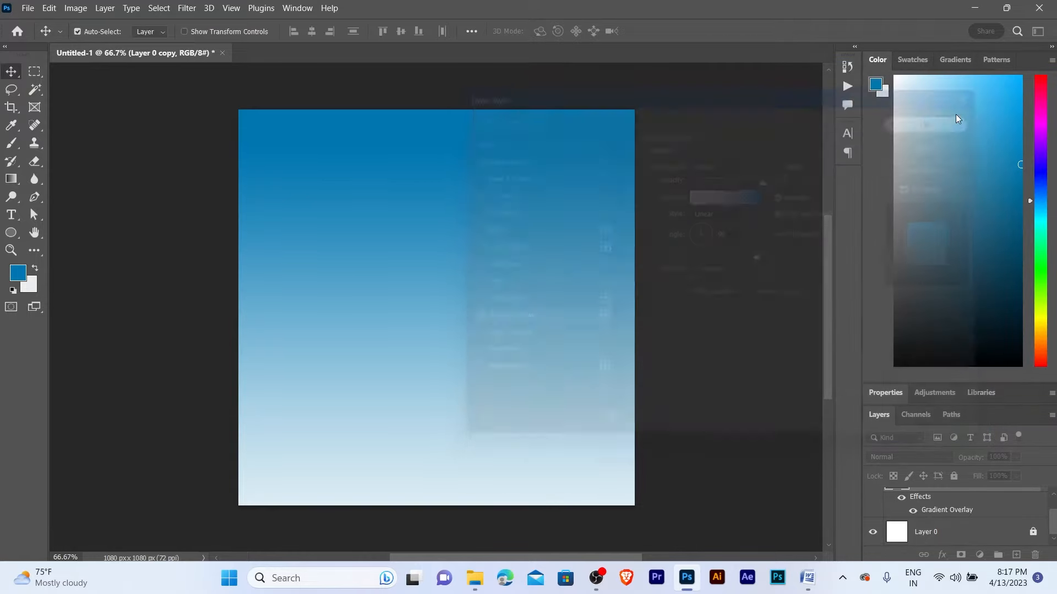
# - Lock Layer 0 copy and zoom in to inspect the sky gradient
pyautogui.scroll(1, 898, 491)
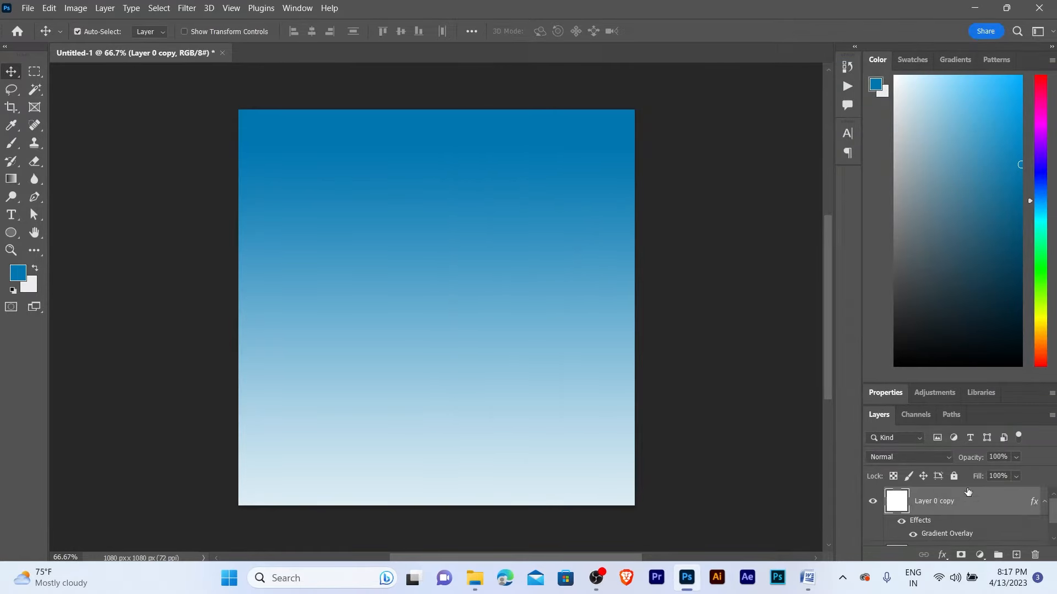
pyautogui.click(954, 477)
pyautogui.press('z')
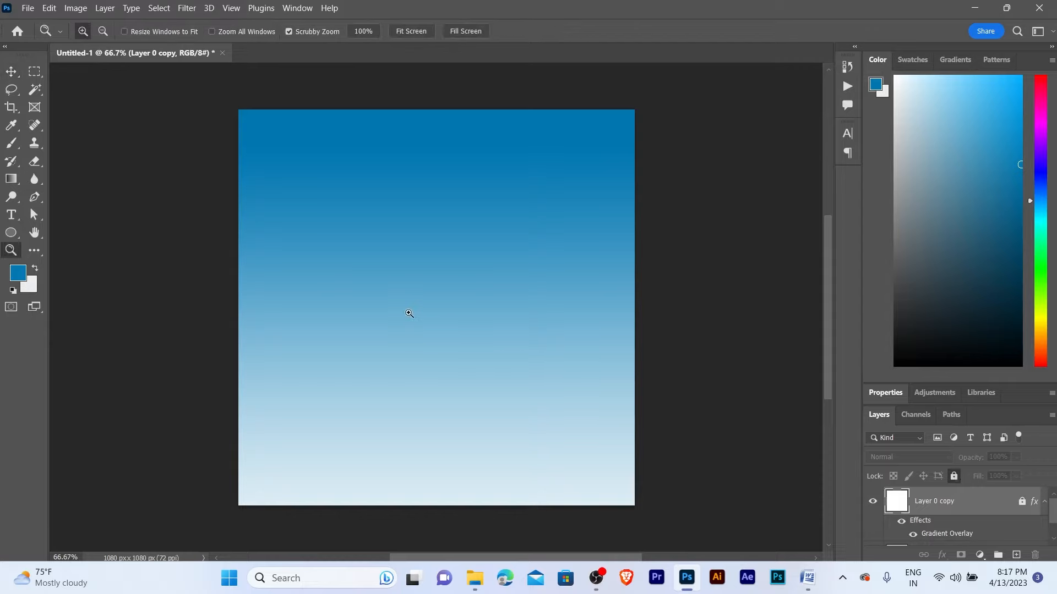
pyautogui.click(408, 311)
pyautogui.keyDown('alt'); pyautogui.click(425, 281); pyautogui.keyUp('alt')
pyautogui.moveTo(443, 285); pyautogui.dragTo(441, 296)
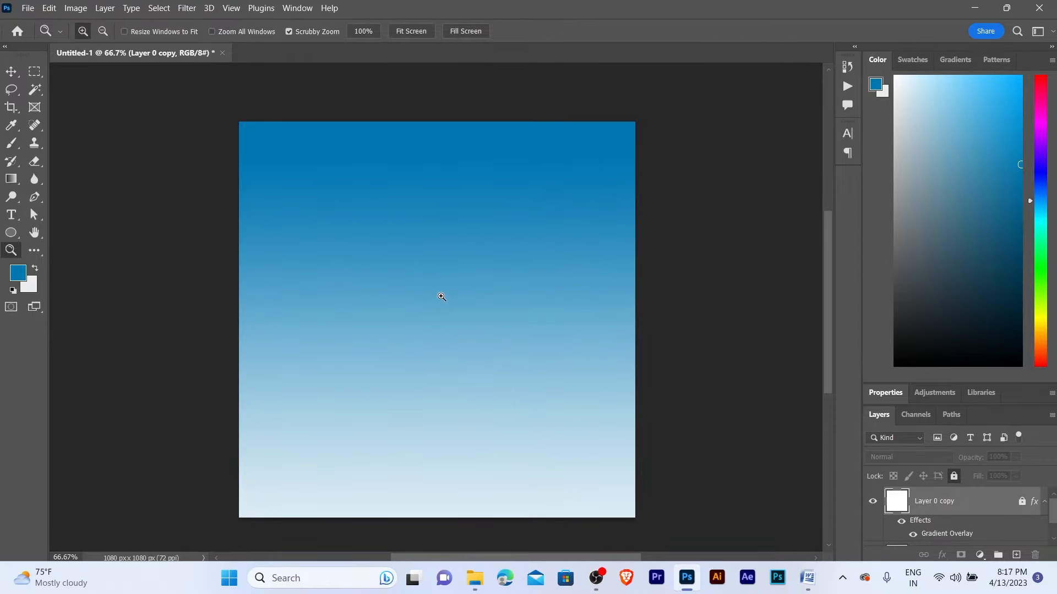
pyautogui.click(441, 296)
pyautogui.keyDown('ctrl'); pyautogui.click(448, 288); pyautogui.keyUp('ctrl')
pyautogui.keyDown('alt'); pyautogui.click(462, 276); pyautogui.keyUp('alt')
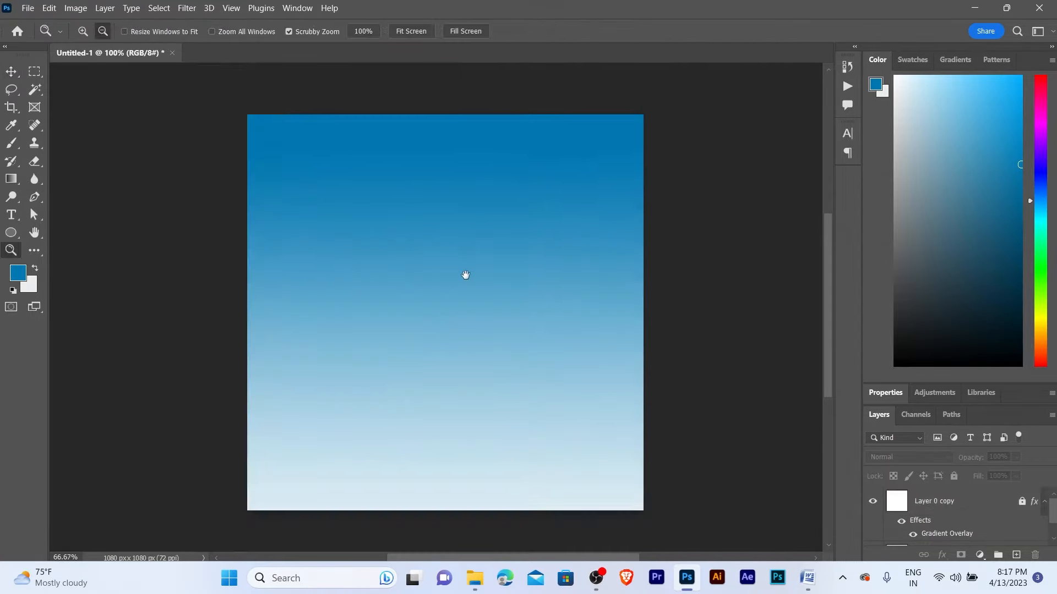
pyautogui.moveTo(465, 275); pyautogui.dragTo(449, 273)
pyautogui.press('v')
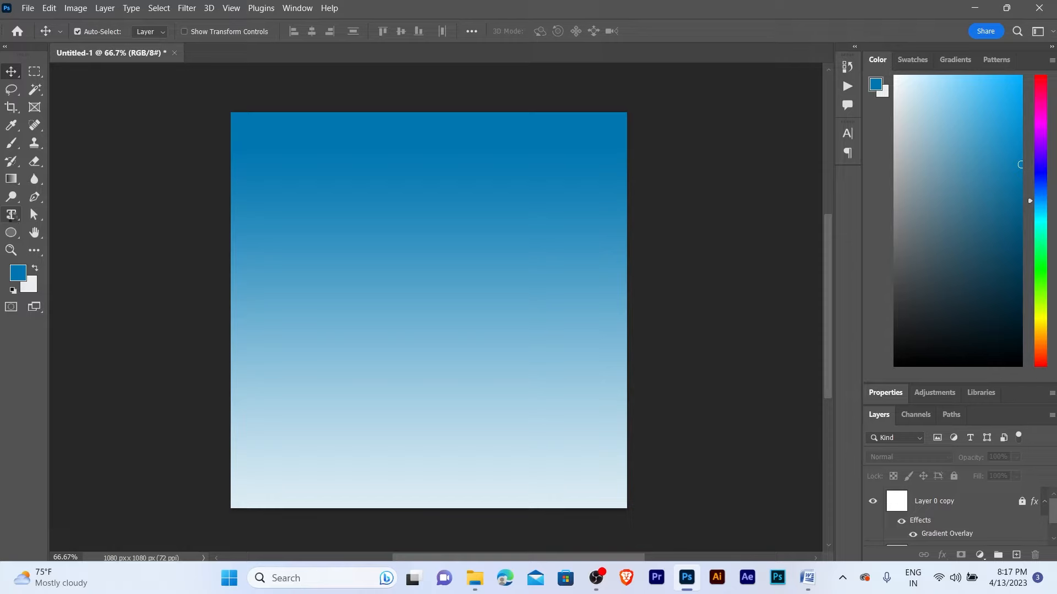
# - Add a red headline text layer near the top-left of the sky, move it right and enlarge it
pyautogui.click(12, 215)
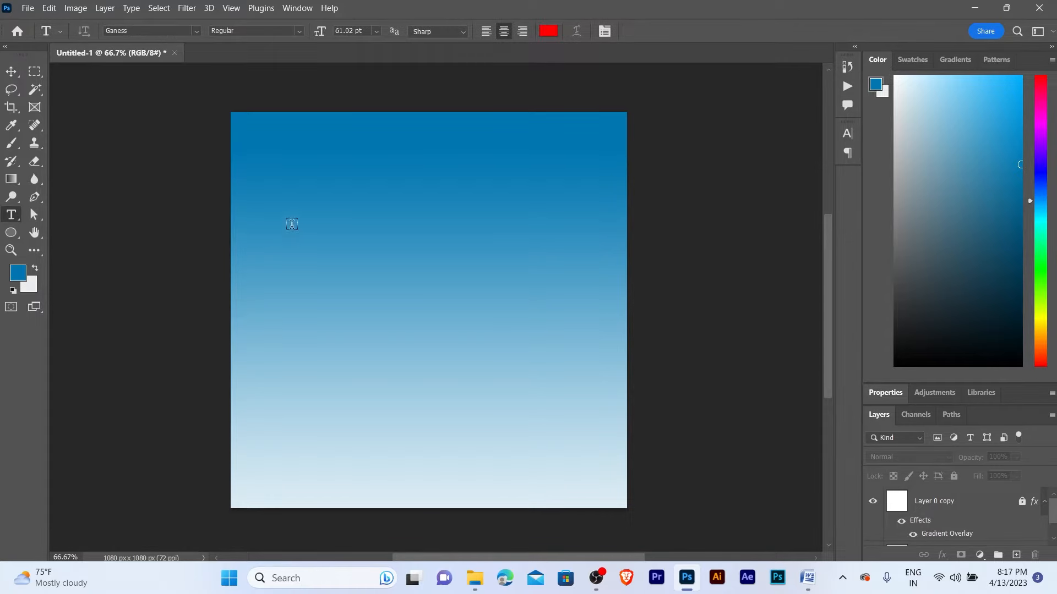
pyautogui.click(311, 199)
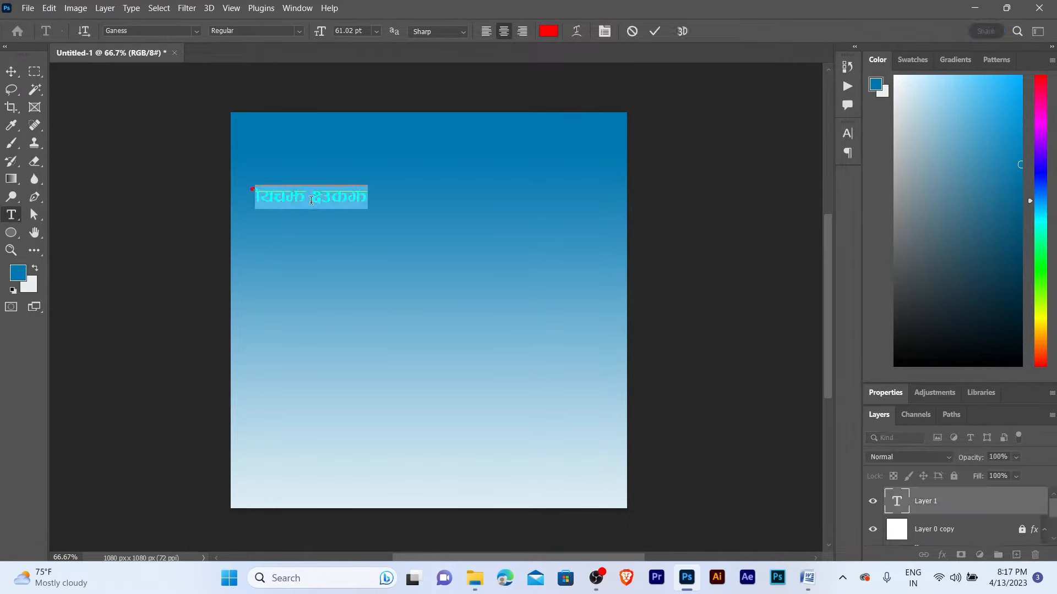
pyautogui.click(11, 72)
pyautogui.moveTo(300, 203); pyautogui.dragTo(355, 208)
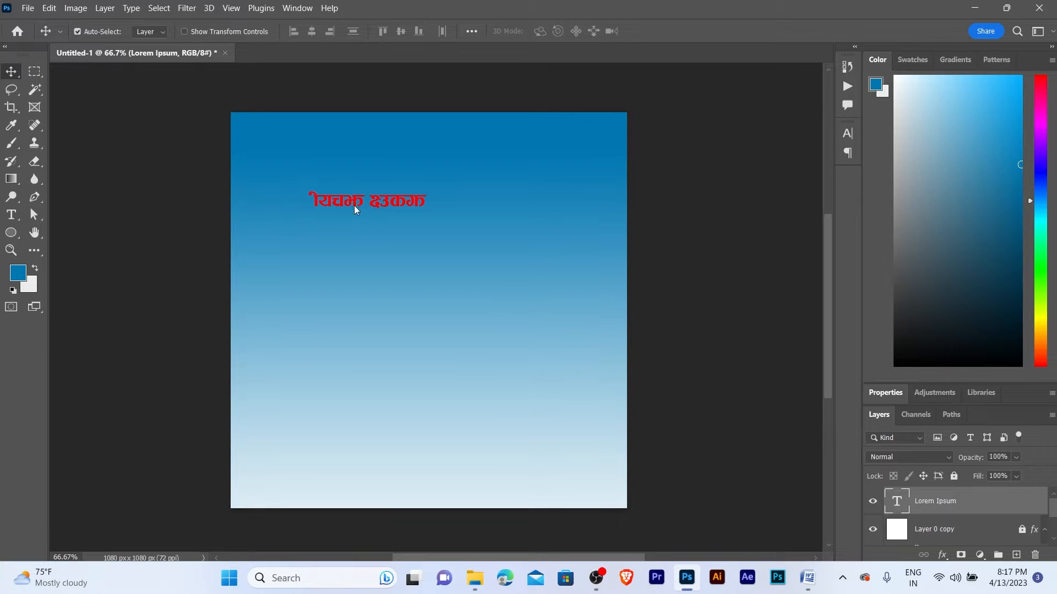
pyautogui.hotkey('ctrl', 't')
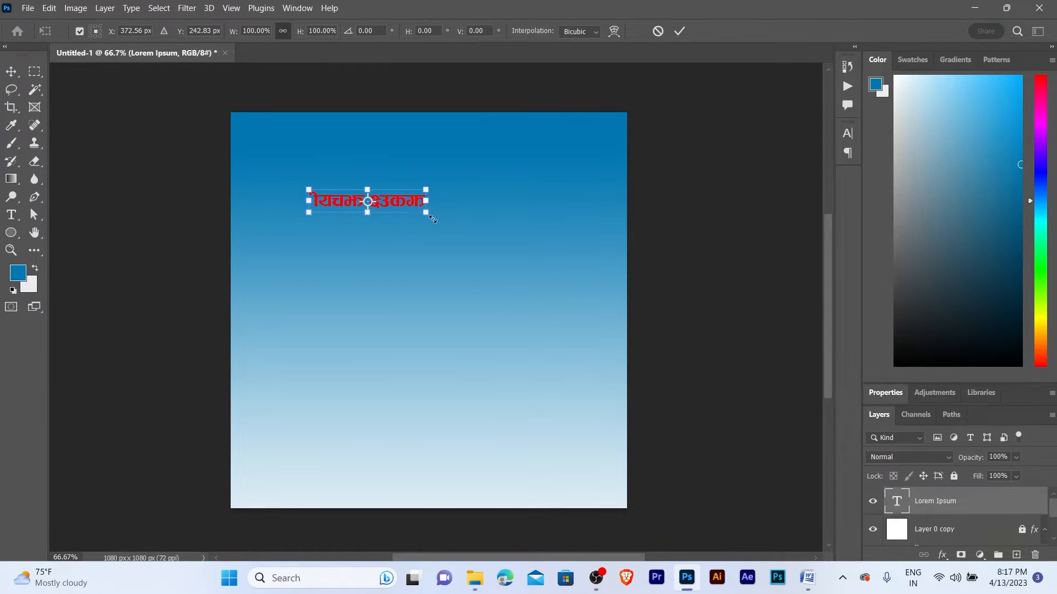
pyautogui.moveTo(432, 219); pyautogui.dragTo(526, 227)
pyautogui.press('Return')
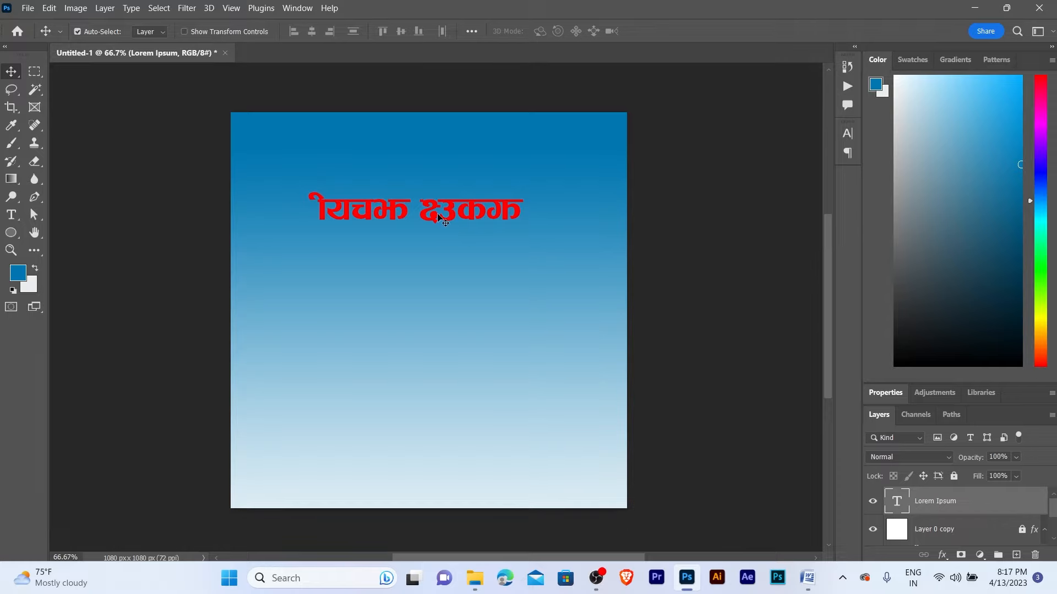
# - Replace the headline text with the pasted नव वर्ष and zoom in on it
pyautogui.doubleClick(438, 218)
pyautogui.write('नव वर्ष')
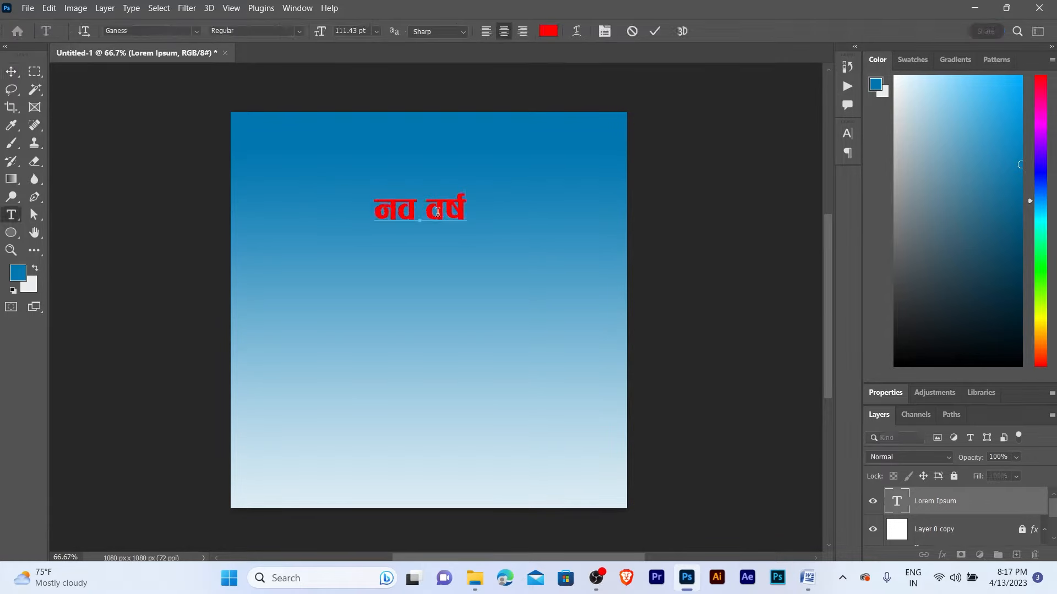
pyautogui.hotkey('ctrl', 'Return')
pyautogui.press('z')
pyautogui.click(438, 213)
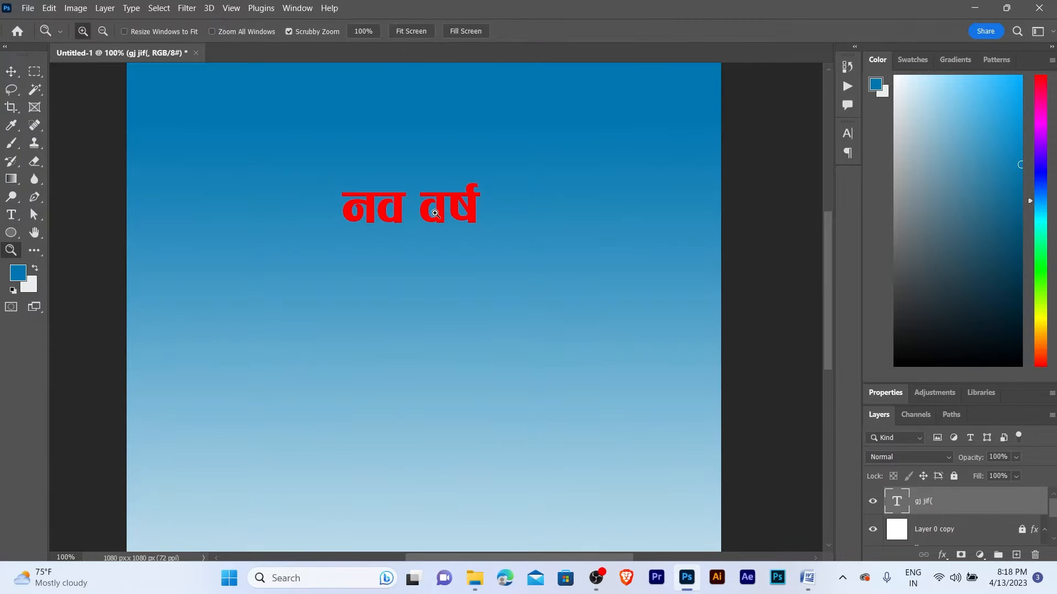
pyautogui.click(435, 213)
pyautogui.moveTo(435, 214); pyautogui.dragTo(504, 407)
pyautogui.press('v')
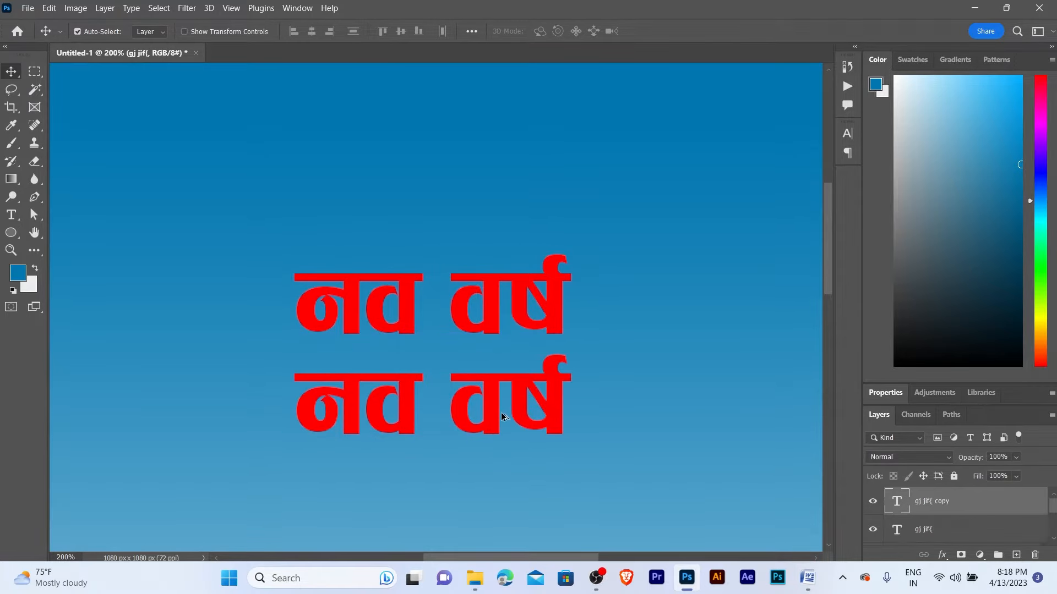
# - Change the lower headline copy to read २०८० को
pyautogui.press('z')
pyautogui.keyDown('alt'); pyautogui.click(491, 391); pyautogui.keyUp('alt')
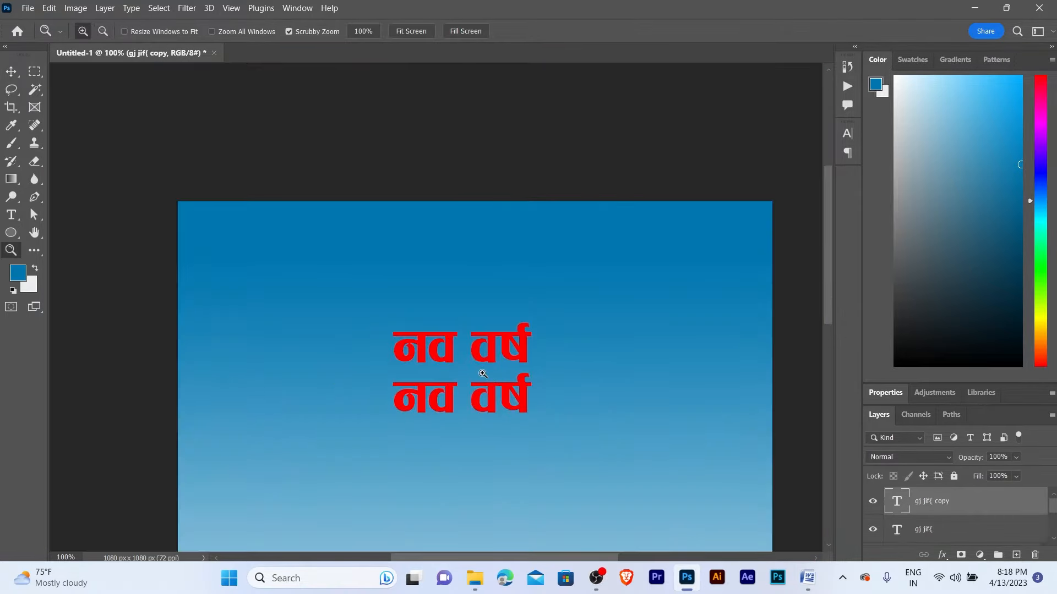
pyautogui.click(483, 374)
pyautogui.click(483, 374)
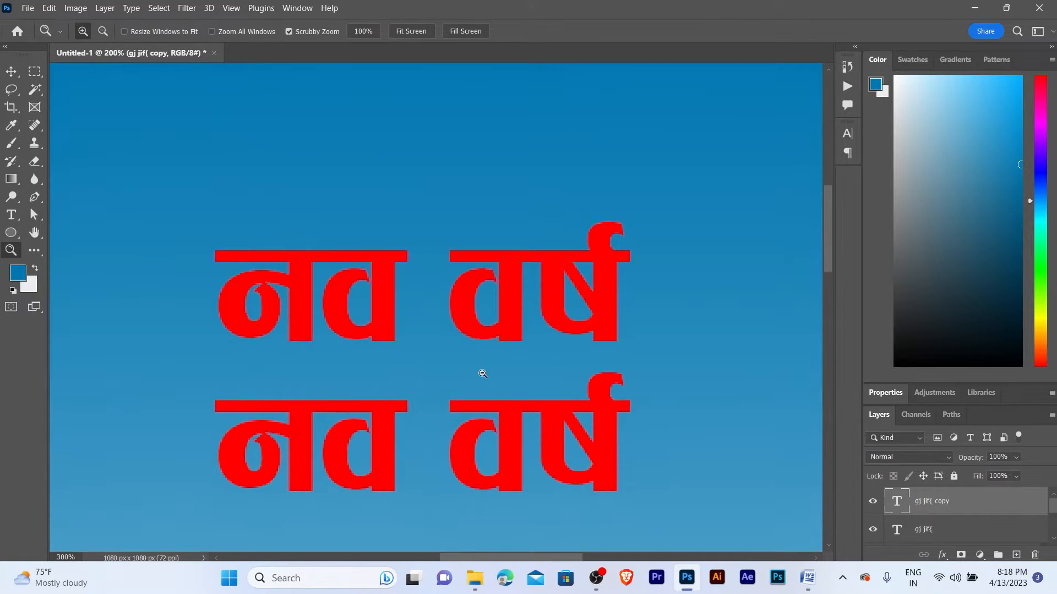
pyautogui.keyDown('alt'); pyautogui.click(483, 374); pyautogui.keyUp('alt')
pyautogui.keyDown('alt'); pyautogui.click(483, 370); pyautogui.keyUp('alt')
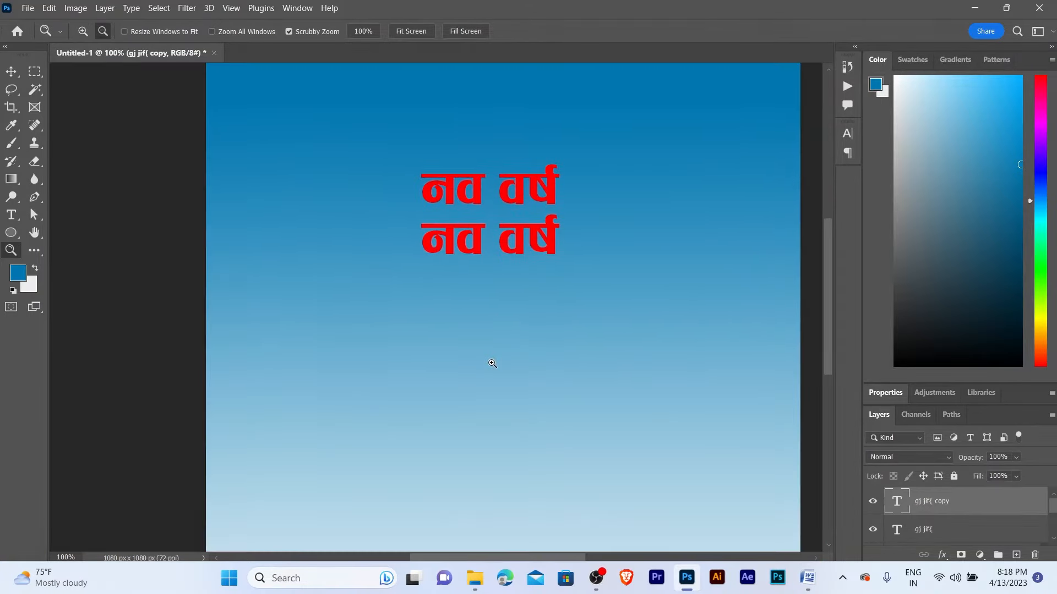
pyautogui.click(491, 303)
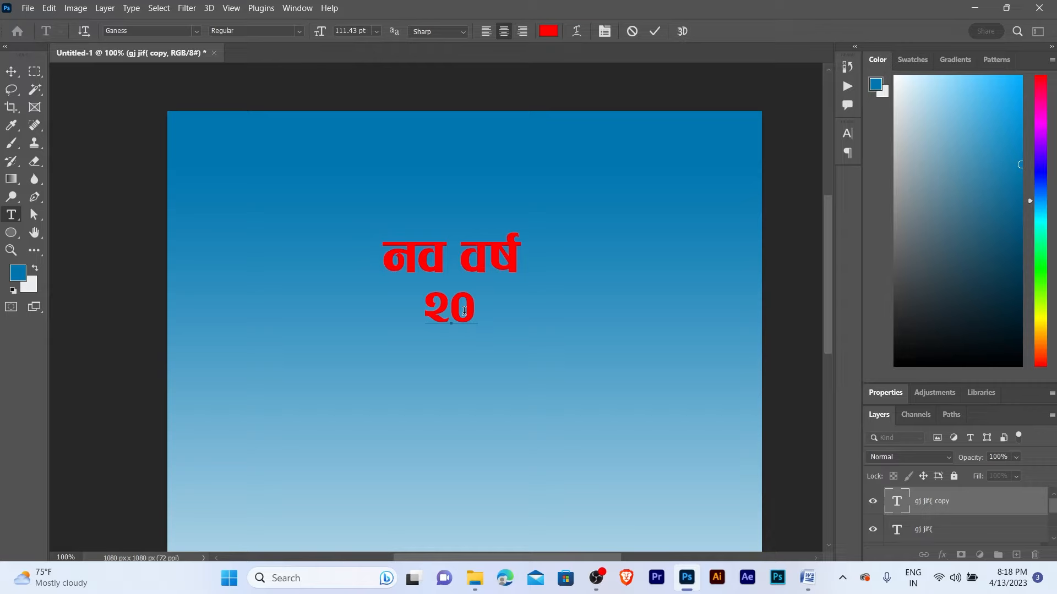
pyautogui.write('८०')
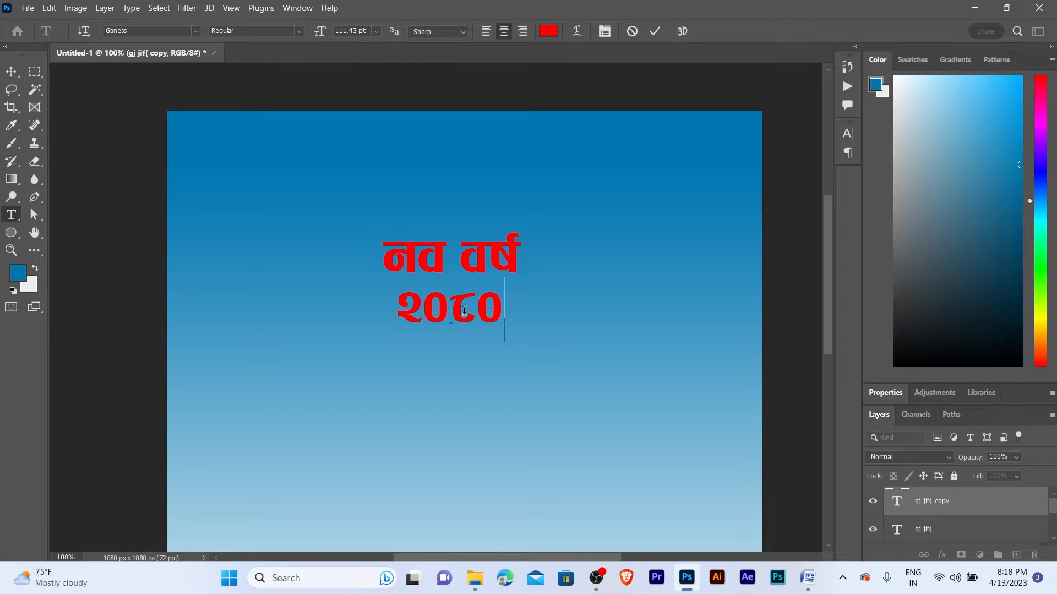
pyautogui.write(' sf]')
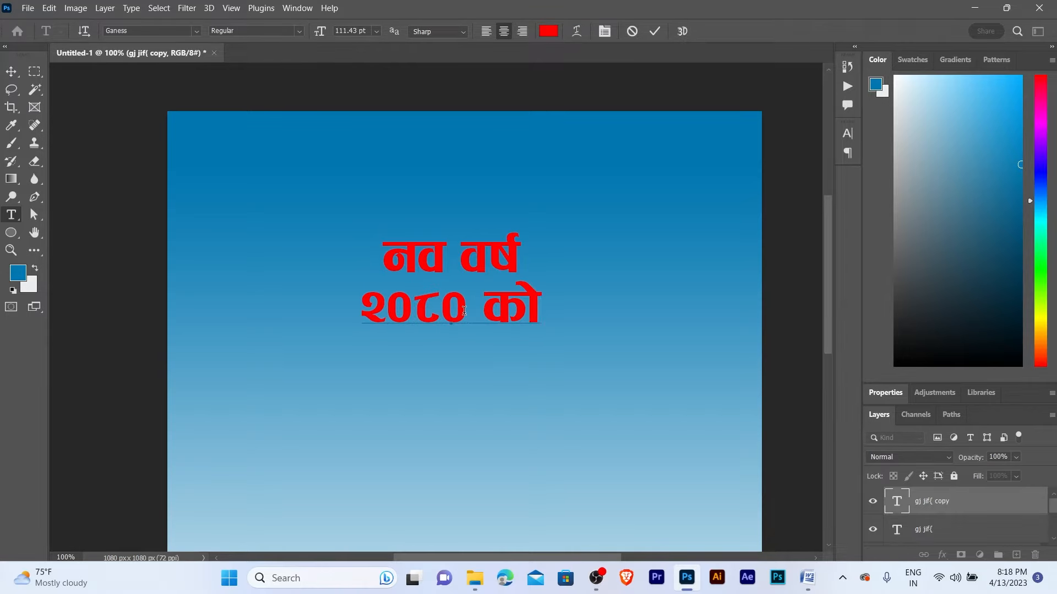
pyautogui.hotkey('ctrl', 'Return')
pyautogui.press('v')
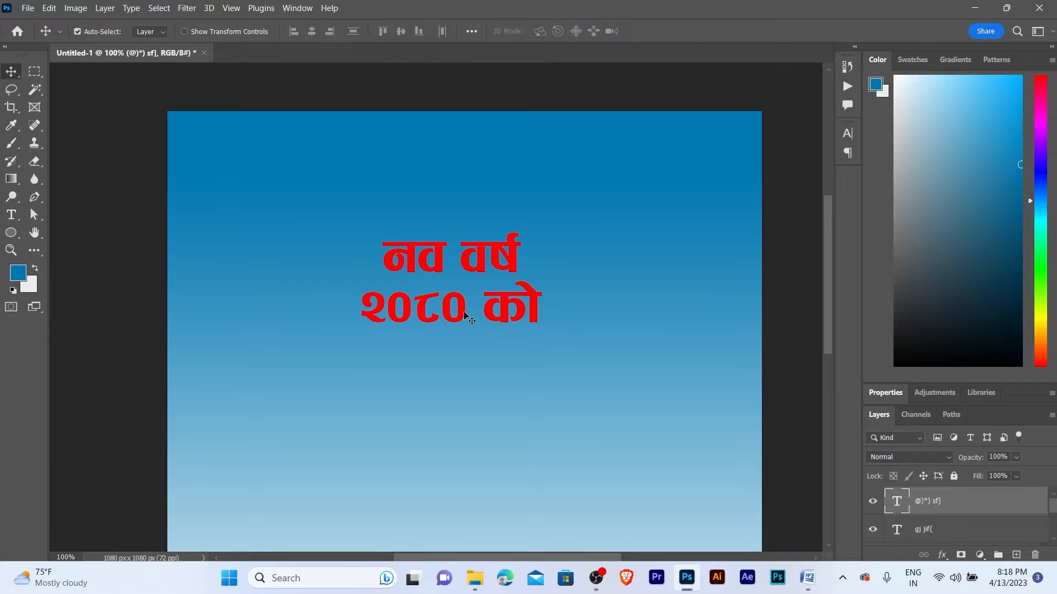
# - Duplicate the २०८० को line below it and retype the copy as शुभकामना
pyautogui.moveTo(464, 314); pyautogui.dragTo(469, 372)
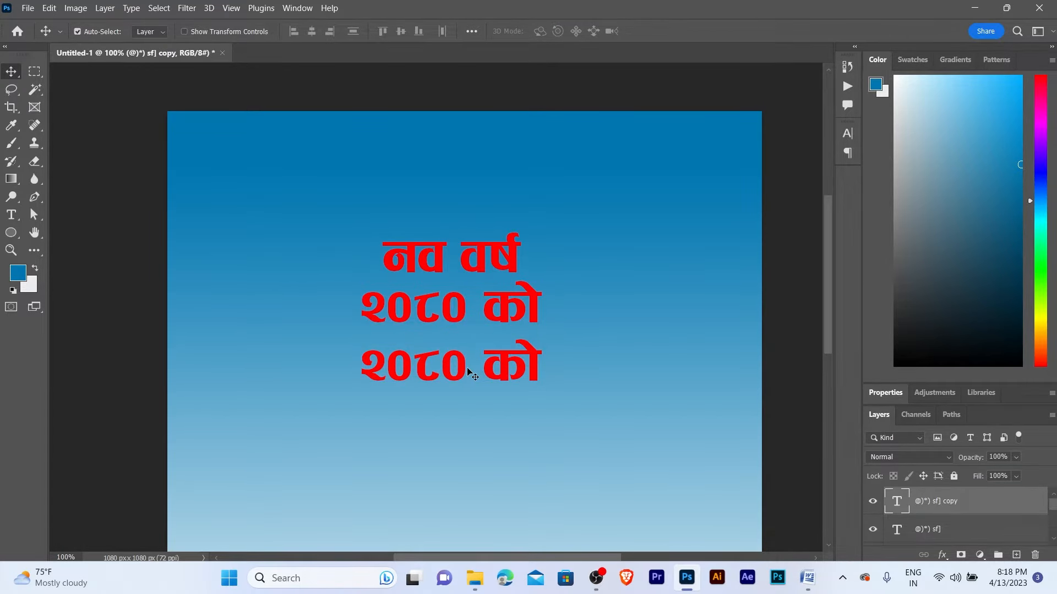
pyautogui.doubleClick(467, 368)
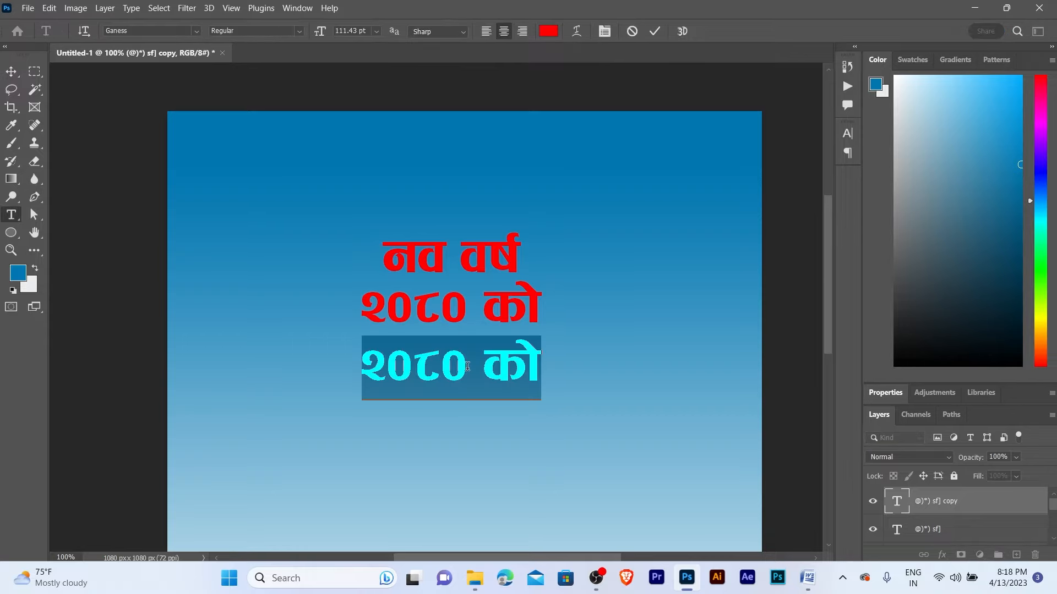
pyautogui.write("z'e")
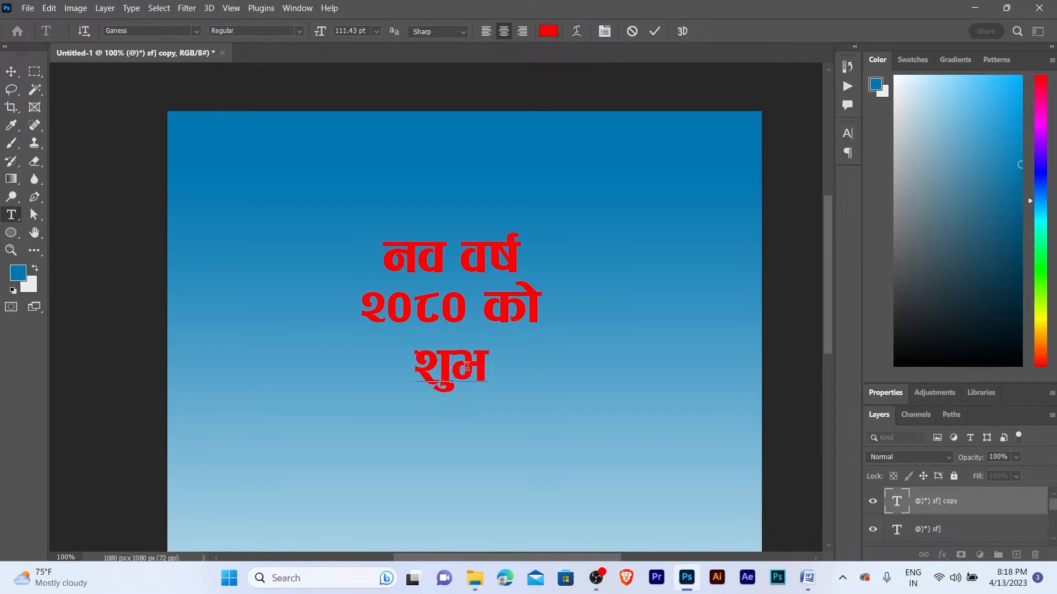
pyautogui.write('kfdgf')
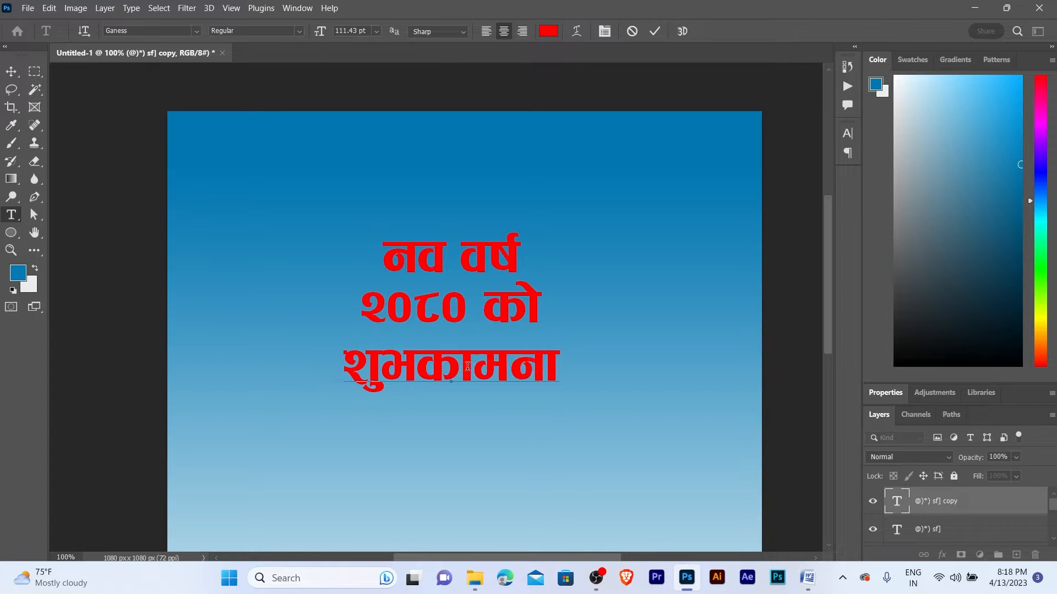
pyautogui.hotkey('ctrl', 'Return')
pyautogui.press('v')
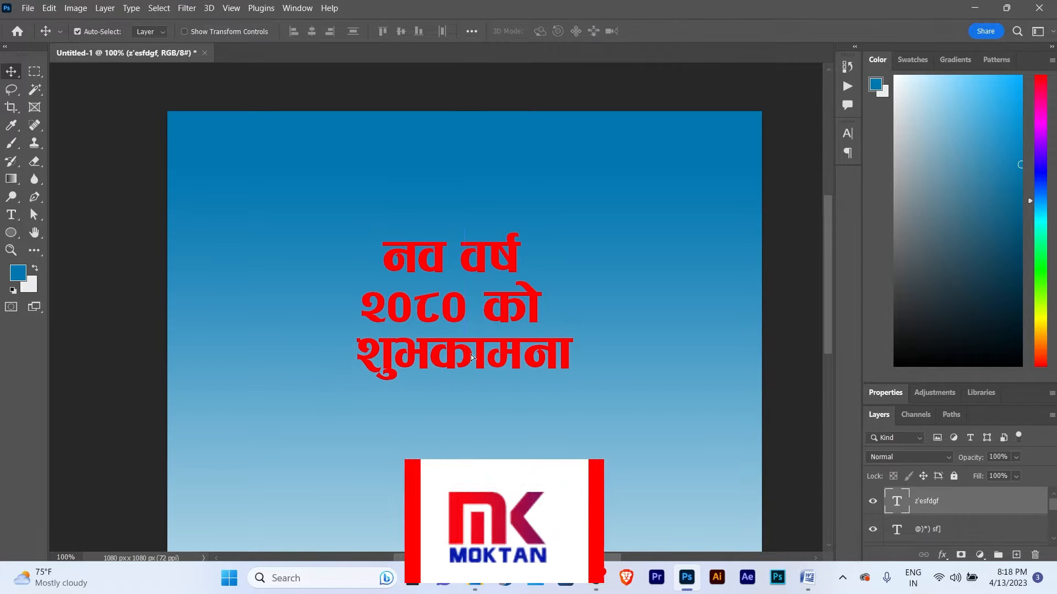
# - Left-align the three headline lines and lower the नव वर्ष line about 40 px
pyautogui.moveTo(437, 219); pyautogui.dragTo(448, 413)
pyautogui.click(293, 32)
pyautogui.hotkey('ctrl', 'space')
pyautogui.keyDown('ctrl'); pyautogui.click(423, 225); pyautogui.keyUp('ctrl')
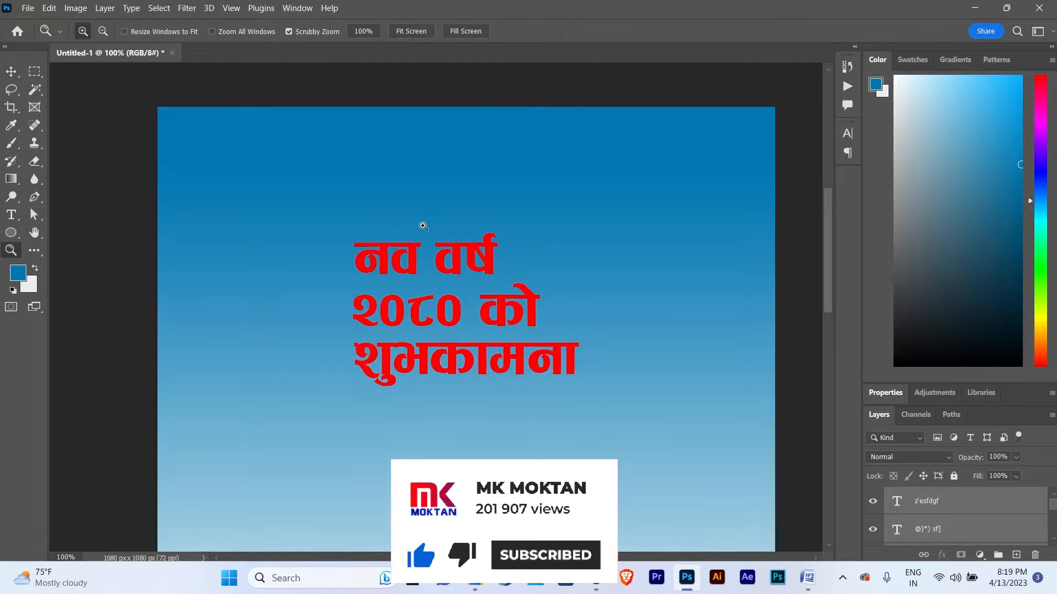
pyautogui.moveTo(485, 265); pyautogui.dragTo(501, 393)
pyautogui.hotkey('alt', 'space')
pyautogui.keyDown('alt'); pyautogui.click(486, 279); pyautogui.keyUp('alt')
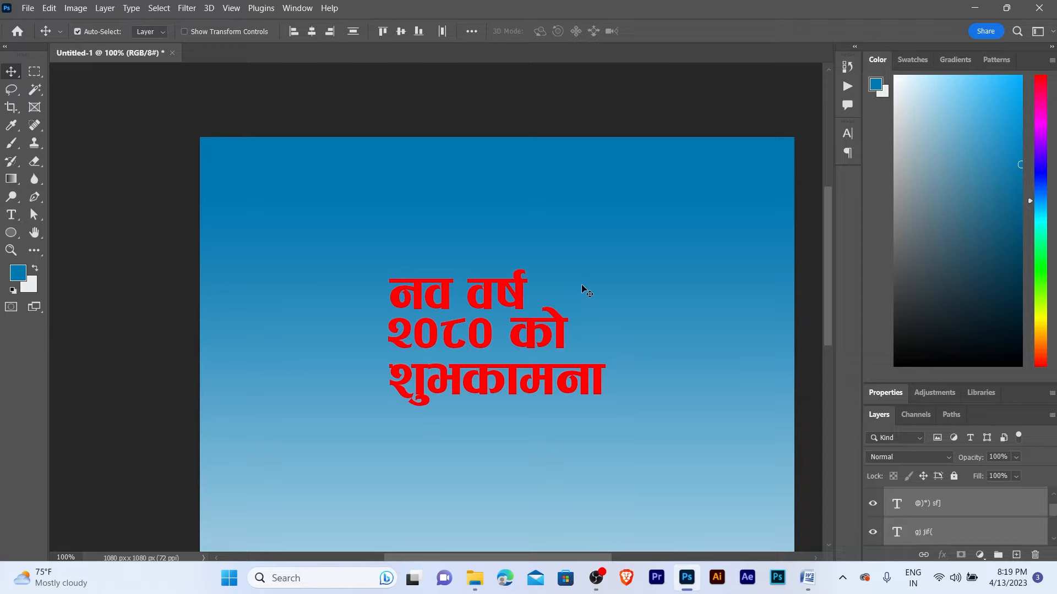
pyautogui.click(581, 286)
pyautogui.press('z')
pyautogui.click(508, 302)
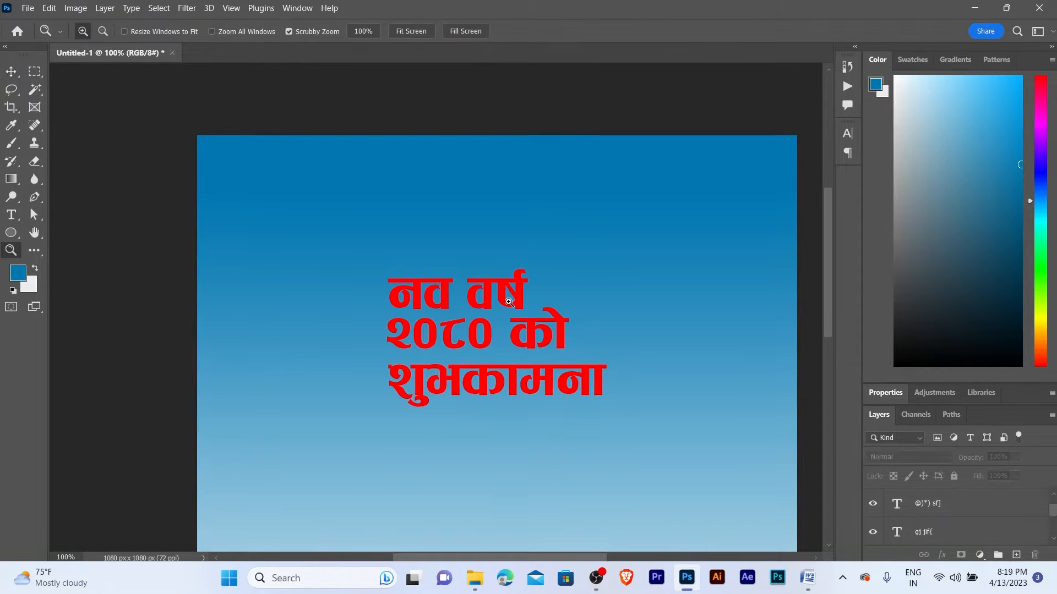
pyautogui.press('v')
pyautogui.click(497, 290)
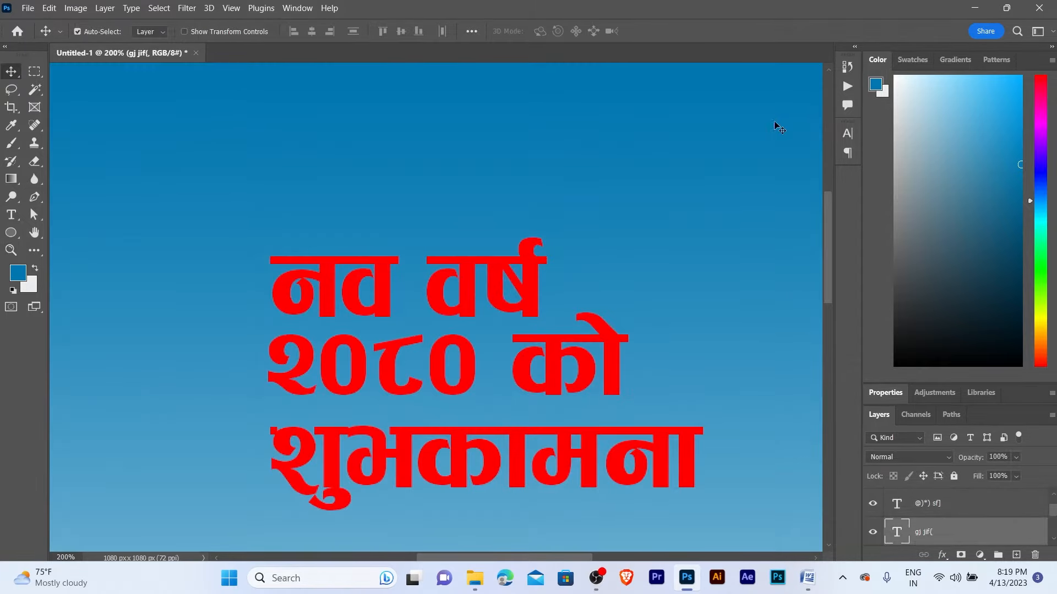
# - Set the नव वर्ष line's font to Aakriti Bold and nudge it slightly up-left
pyautogui.click(847, 135)
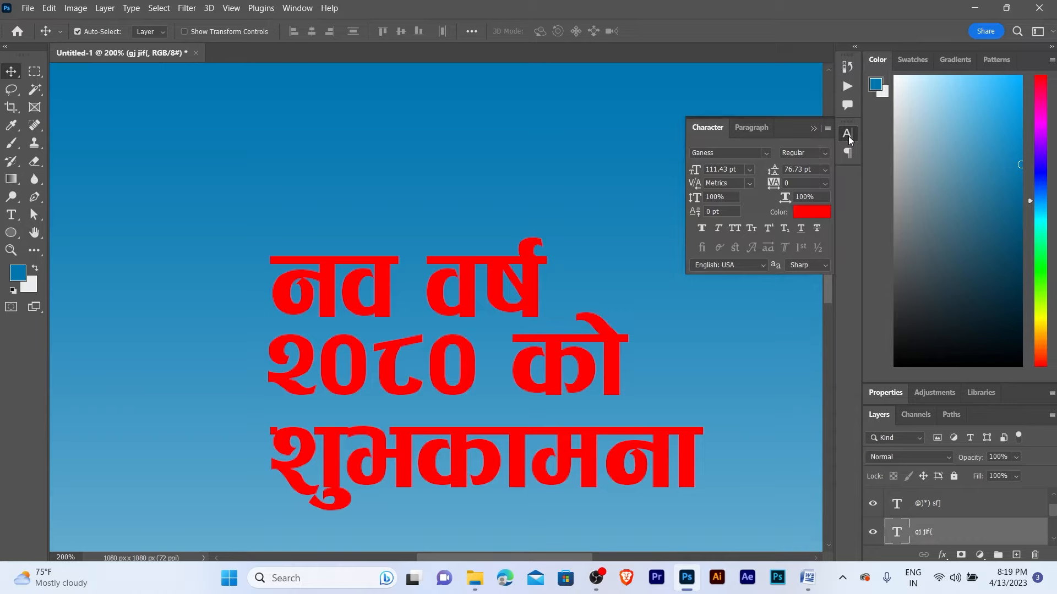
pyautogui.click(726, 156)
pyautogui.write('aak')
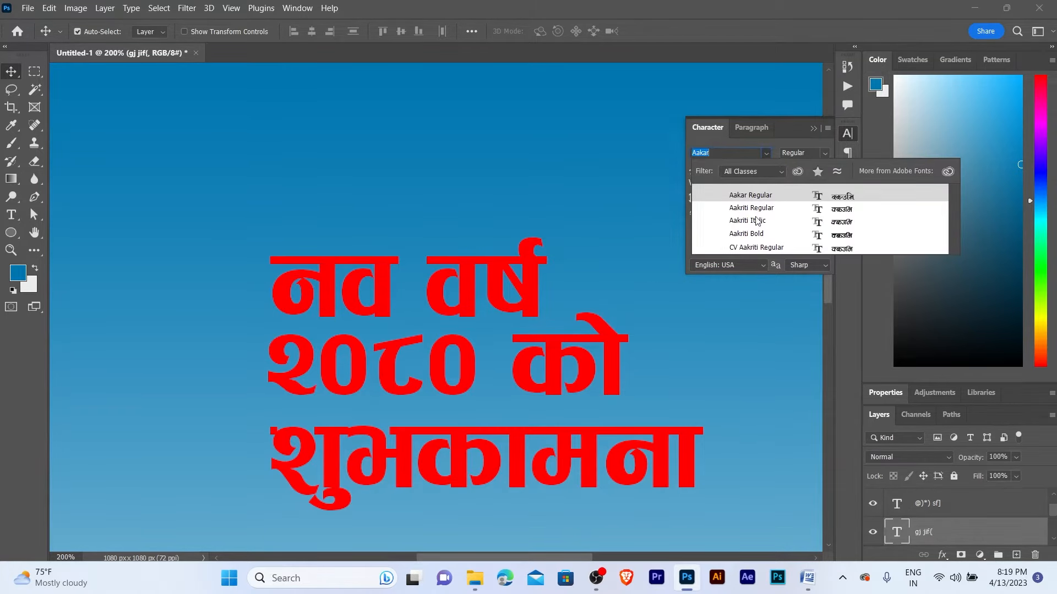
pyautogui.click(750, 235)
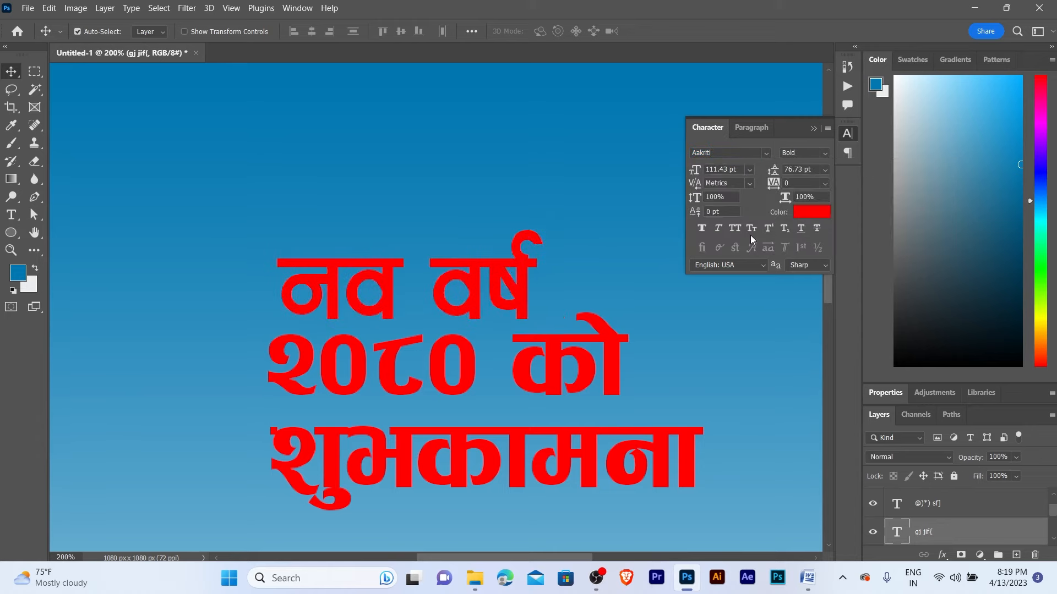
pyautogui.click(813, 129)
pyautogui.moveTo(472, 292); pyautogui.dragTo(464, 287)
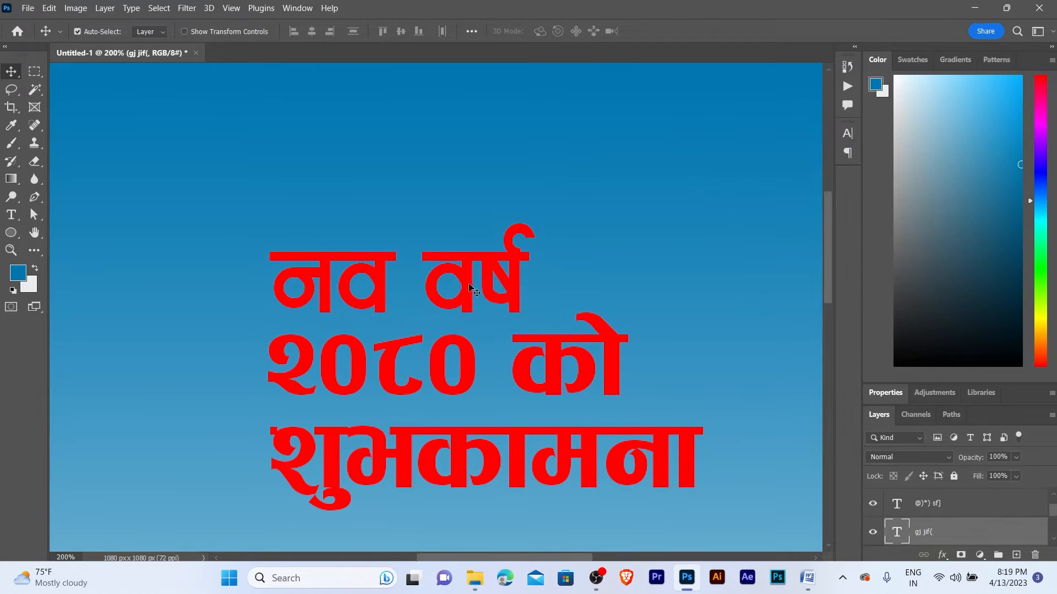
# - Colour the नव वर्ष line yellow from the swatches
pyautogui.click(912, 60)
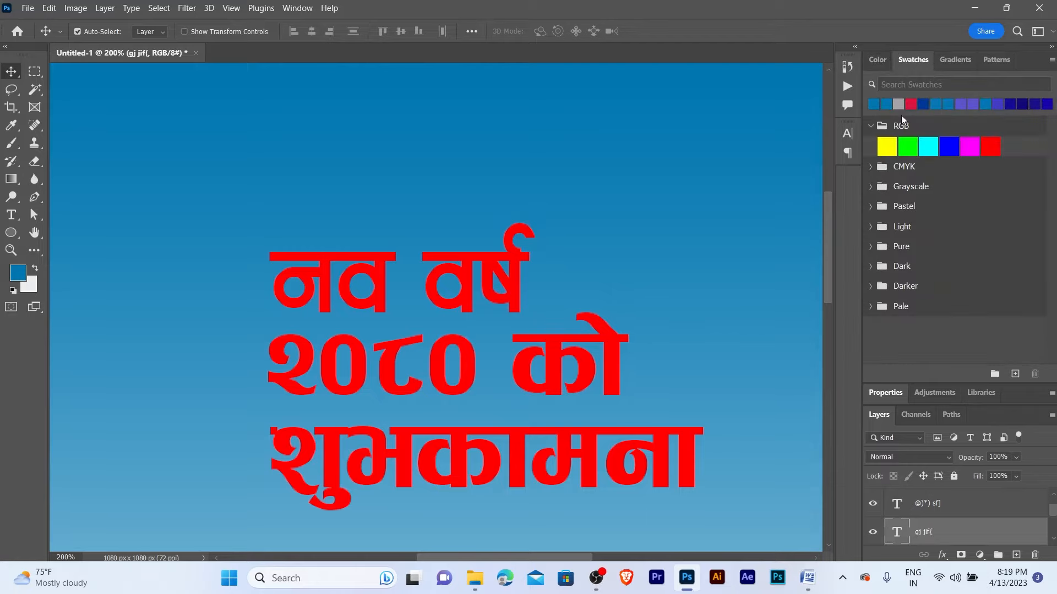
pyautogui.click(895, 139)
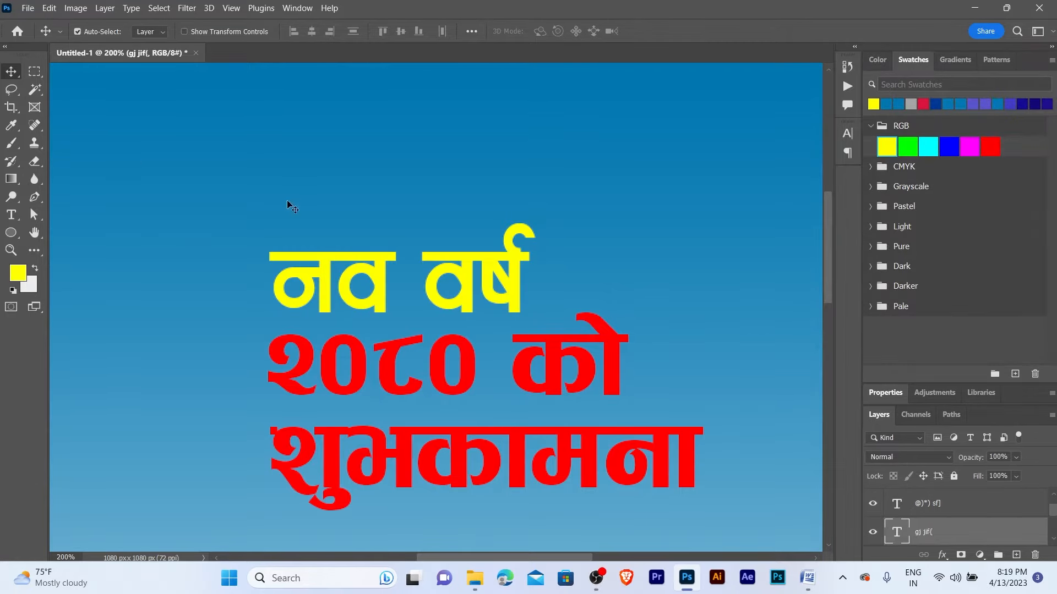
pyautogui.keyDown('alt'); pyautogui.click(516, 269); pyautogui.keyUp('alt')
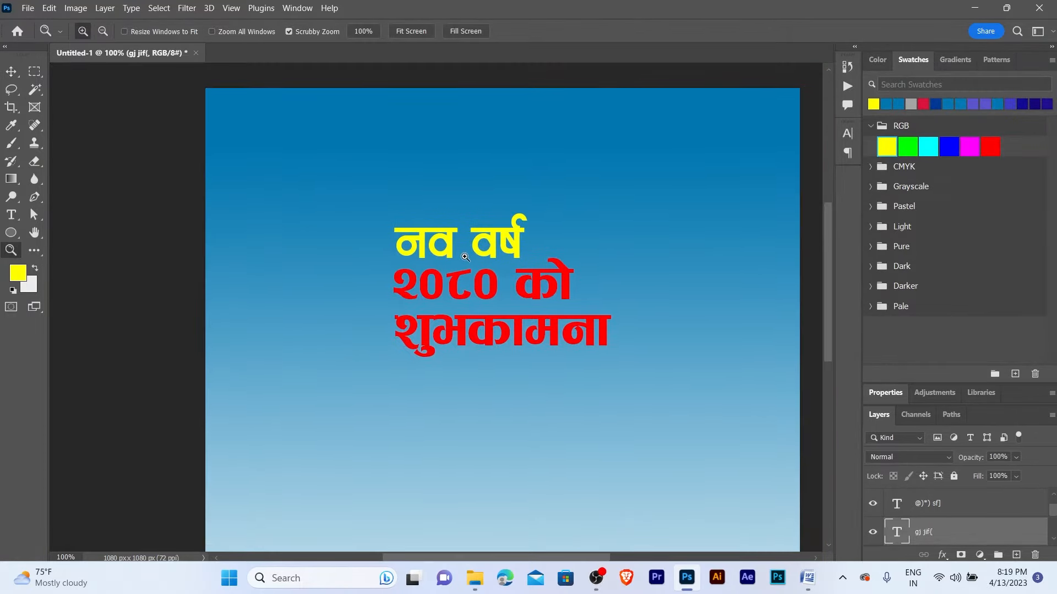
pyautogui.click(20, 275)
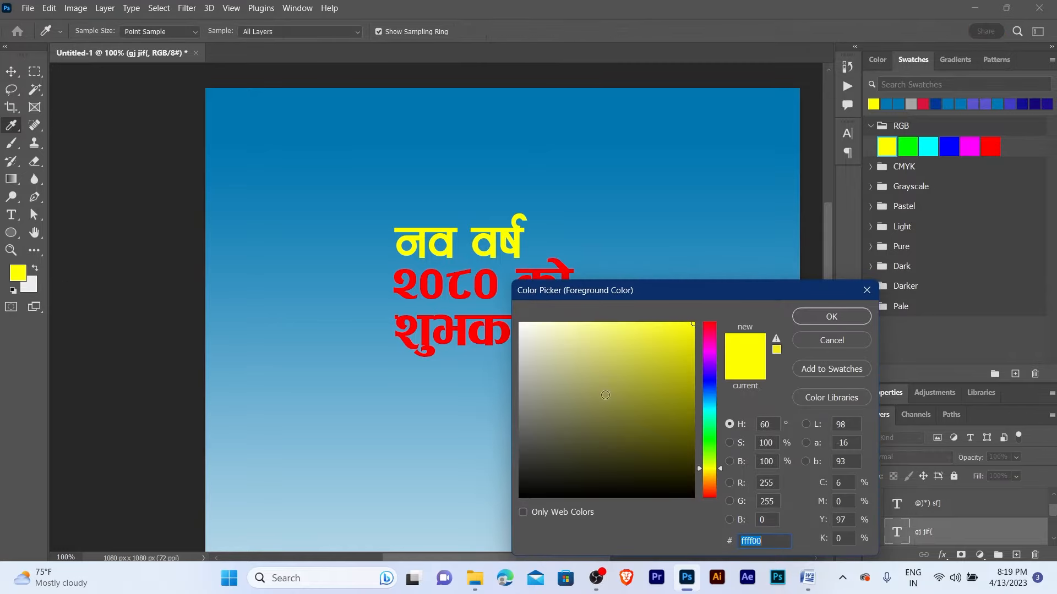
pyautogui.click(814, 318)
pyautogui.press('z')
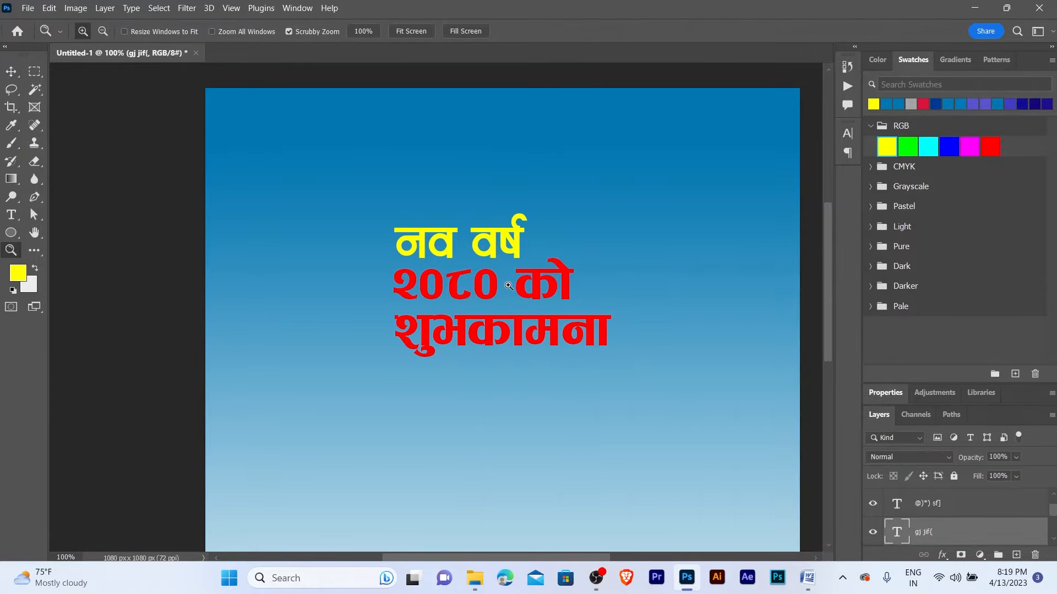
pyautogui.click(508, 286)
pyautogui.keyDown('alt'); pyautogui.click(509, 286); pyautogui.keyUp('alt')
pyautogui.press('v')
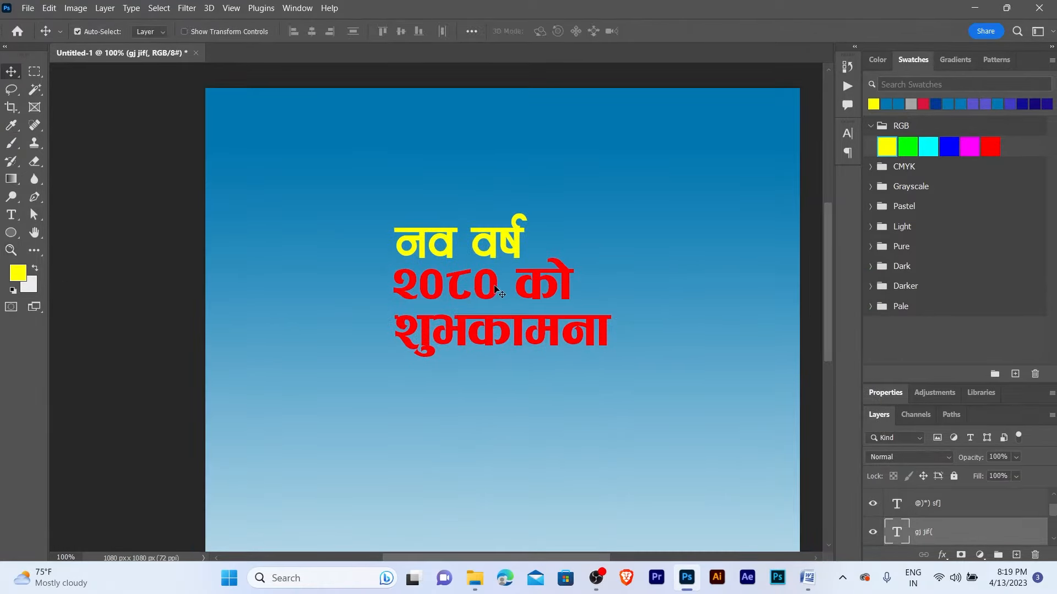
# - Colour the २०८० को line yellow as well
pyautogui.click(496, 287)
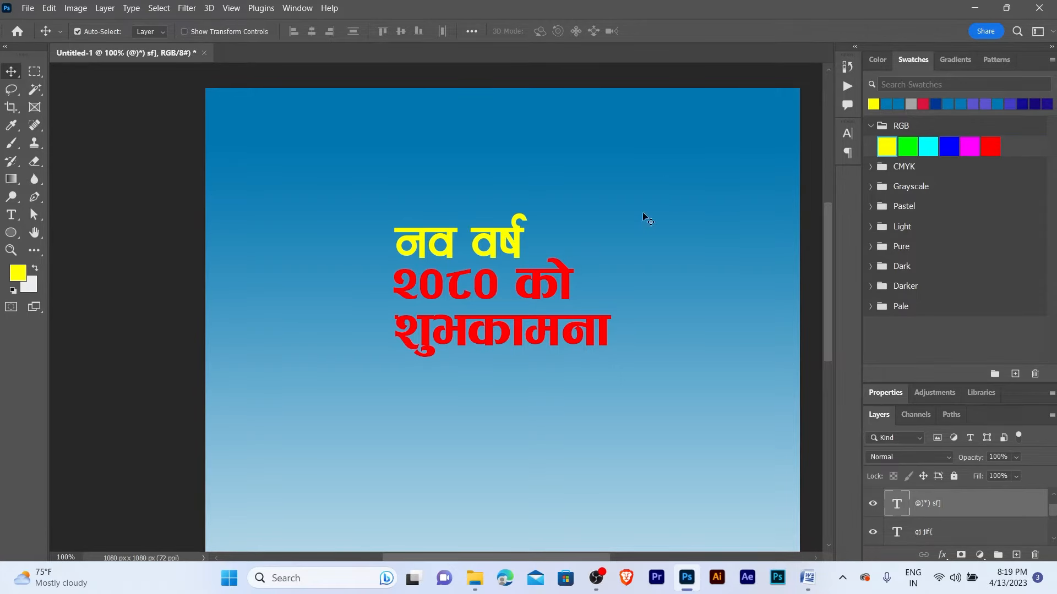
pyautogui.click(887, 146)
pyautogui.press('z')
pyautogui.click(502, 284)
pyautogui.keyDown('alt'); pyautogui.click(502, 284); pyautogui.keyUp('alt')
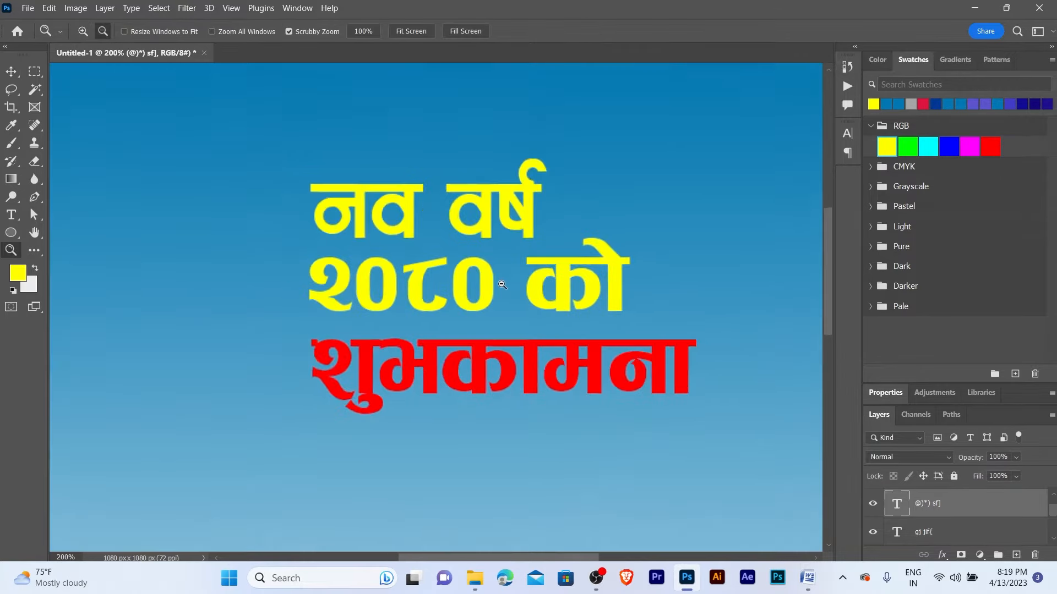
pyautogui.press('v')
# - Fill शुभकामना with white and nudge the headline text block upward
pyautogui.click(494, 297)
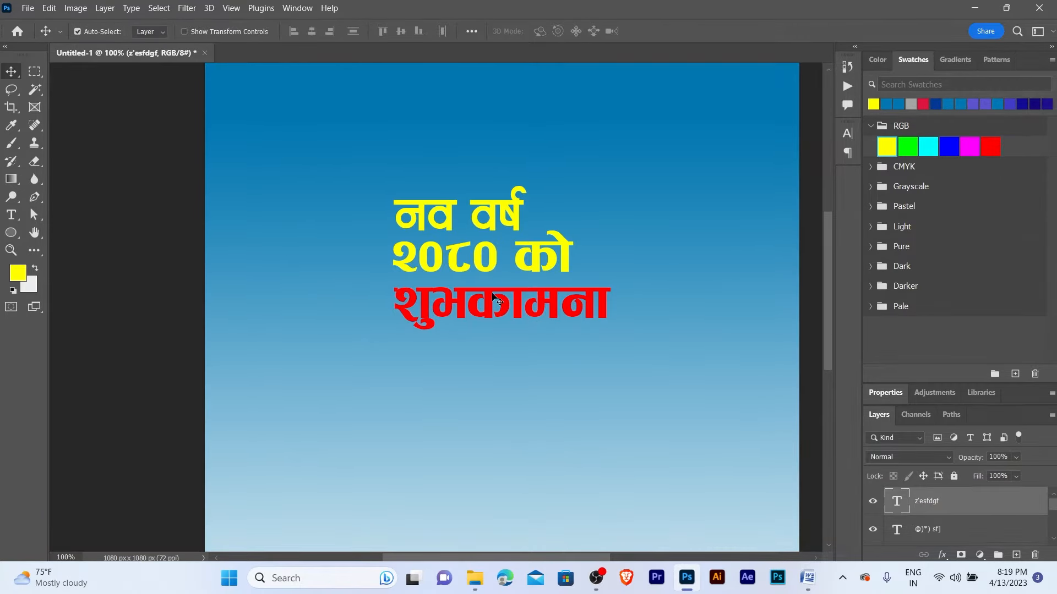
pyautogui.hotkey('alt', 'BackSpace')
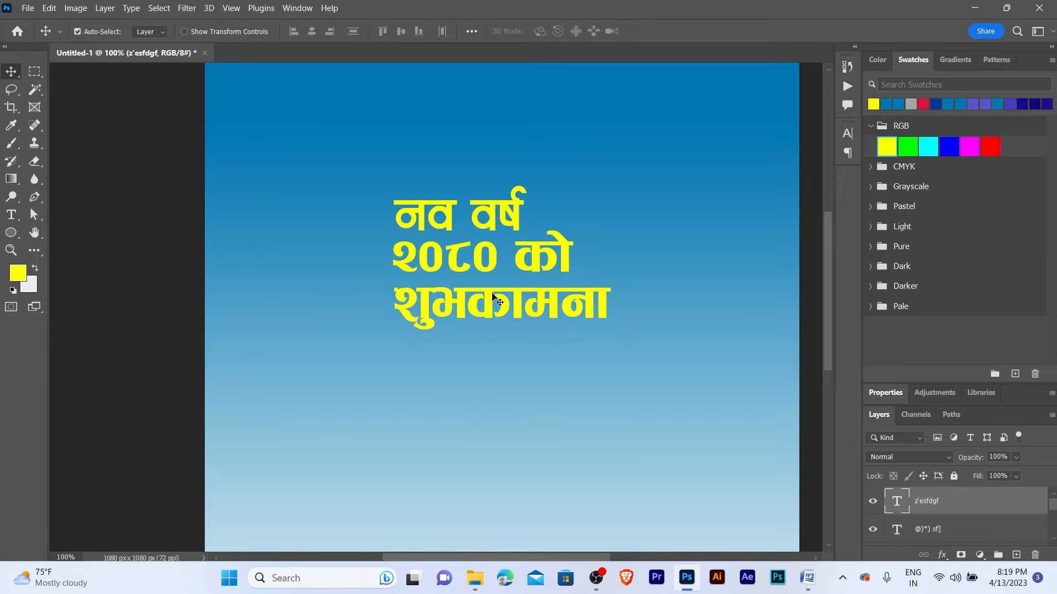
pyautogui.hotkey('ctrl', 'BackSpace')
pyautogui.press('z')
pyautogui.click(493, 298)
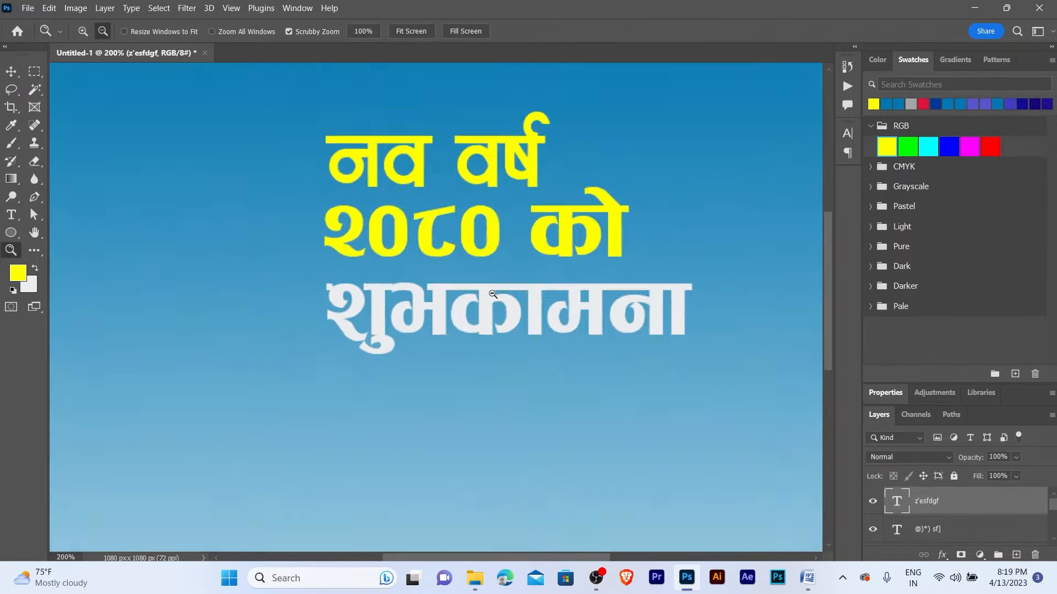
pyautogui.keyDown('alt'); pyautogui.click(494, 294); pyautogui.keyUp('alt')
pyautogui.keyDown('alt'); pyautogui.click(493, 294); pyautogui.keyUp('alt')
pyautogui.press('v')
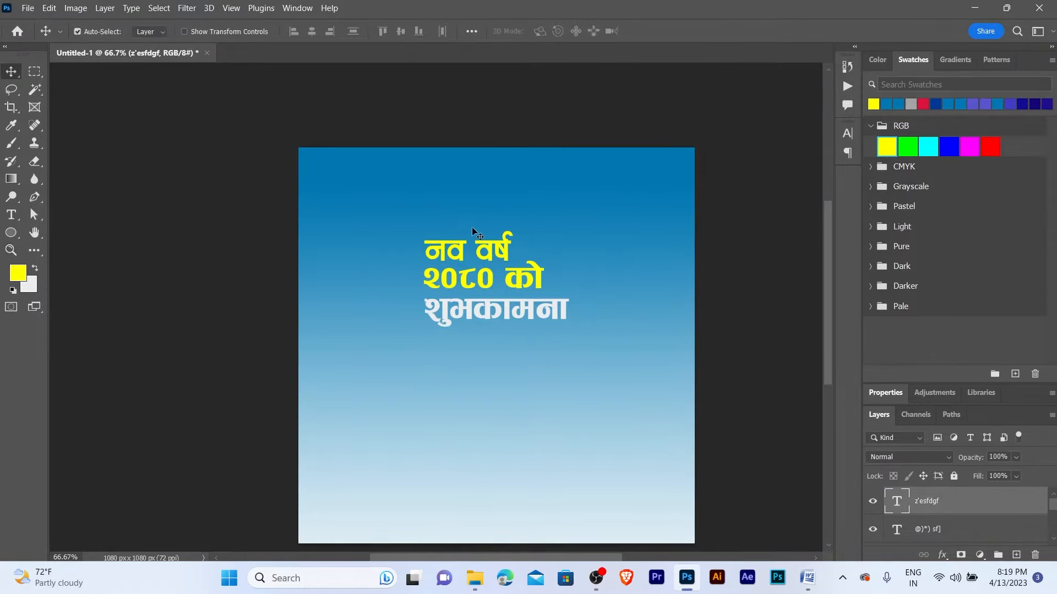
pyautogui.moveTo(472, 230); pyautogui.dragTo(523, 357)
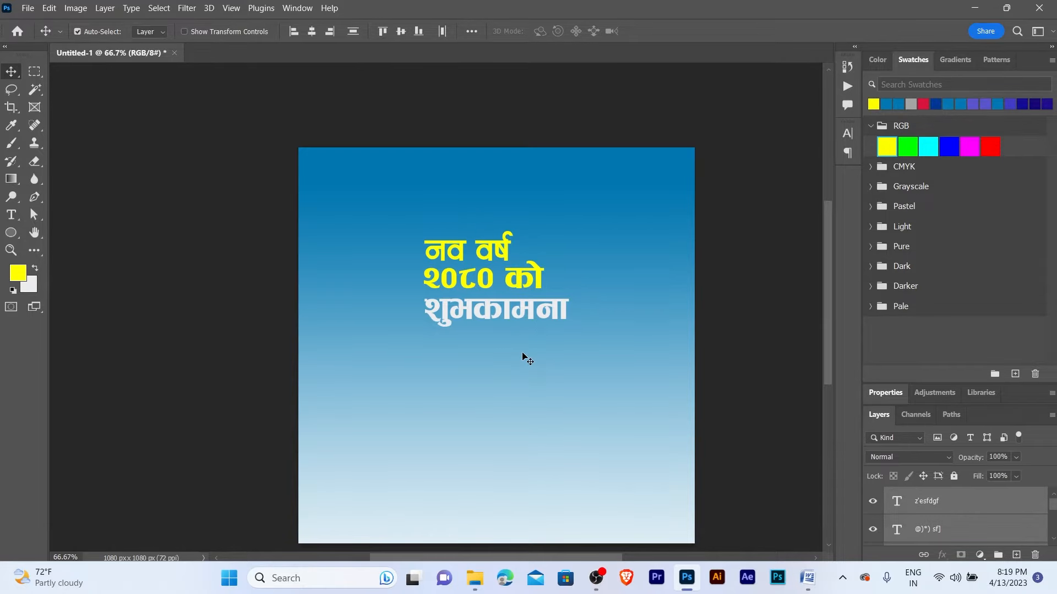
pyautogui.hotkey('shift', 'Up')
pyautogui.hotkey('shift', 'Up')
pyautogui.hotkey('shift', 'Up')
pyautogui.hotkey('shift', 'Up')
pyautogui.hotkey('shift', 'Up')
pyautogui.hotkey('shift', 'Up')
pyautogui.hotkey('shift', 'Up')
pyautogui.hotkey('shift', 'Up')
pyautogui.hotkey('shift', 'Up')
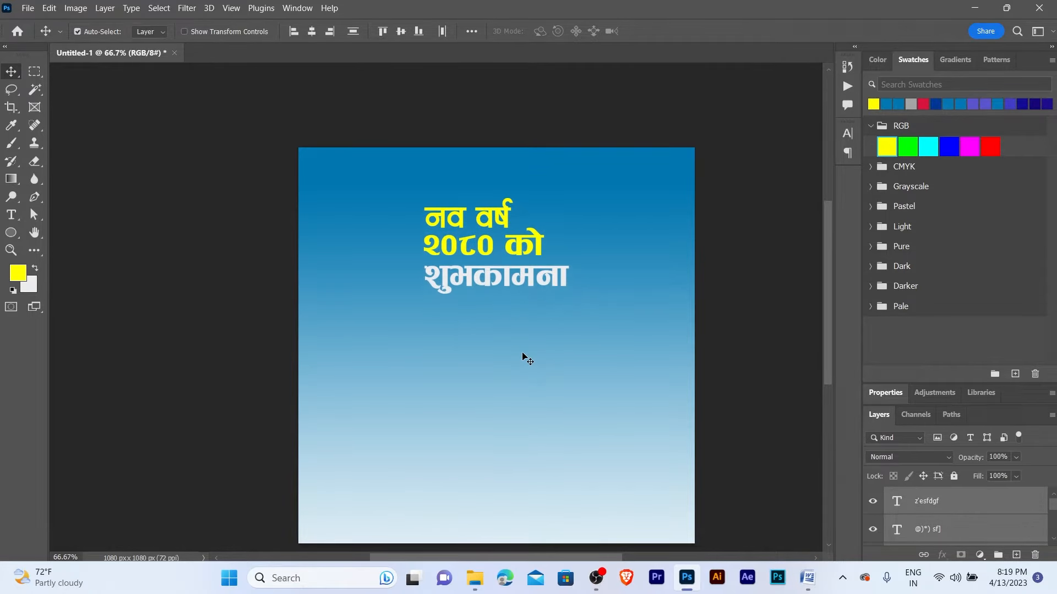
pyautogui.scroll(1, 524, 355)
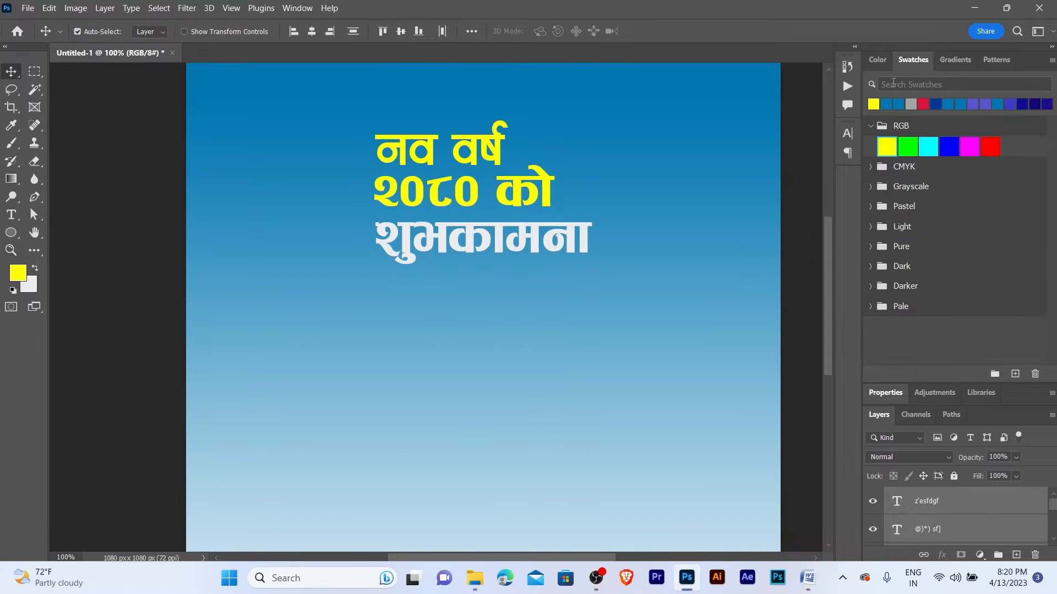
# - Apply the Aakriti Bold font to the headline text
pyautogui.click(876, 62)
pyautogui.click(849, 134)
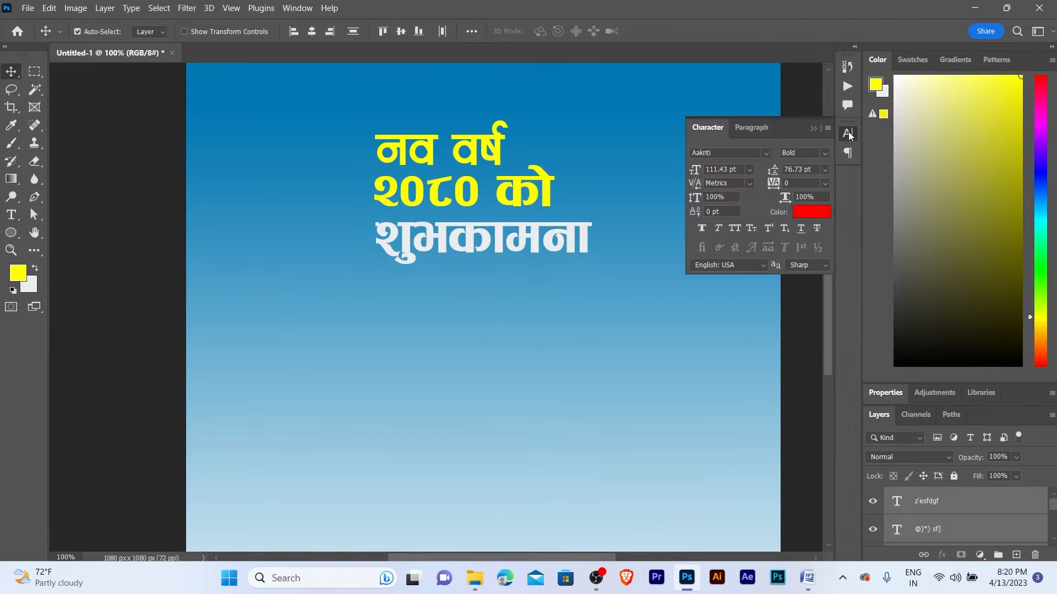
pyautogui.click(714, 154)
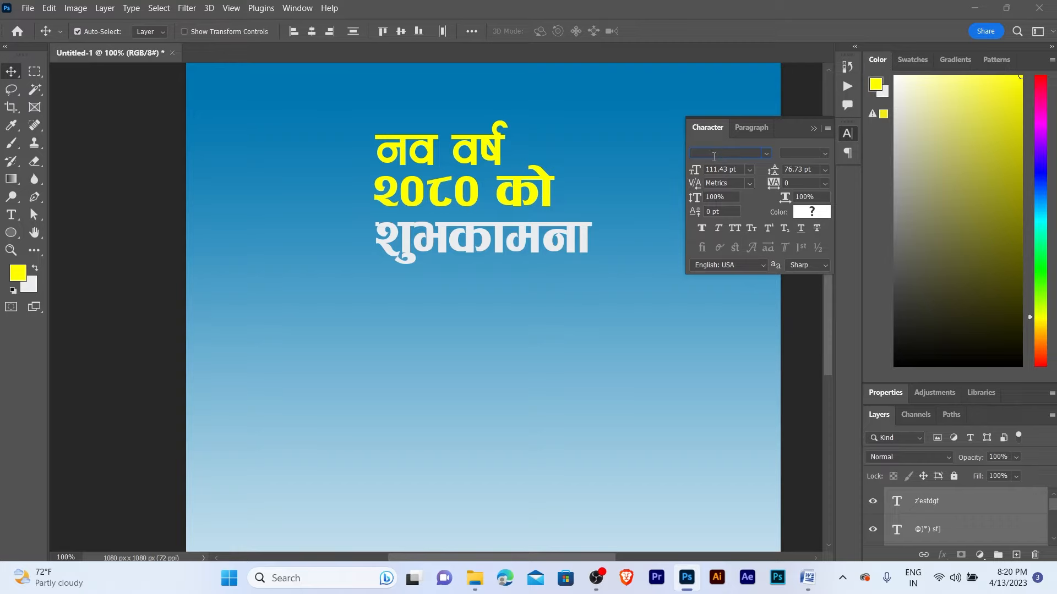
pyautogui.write('aak')
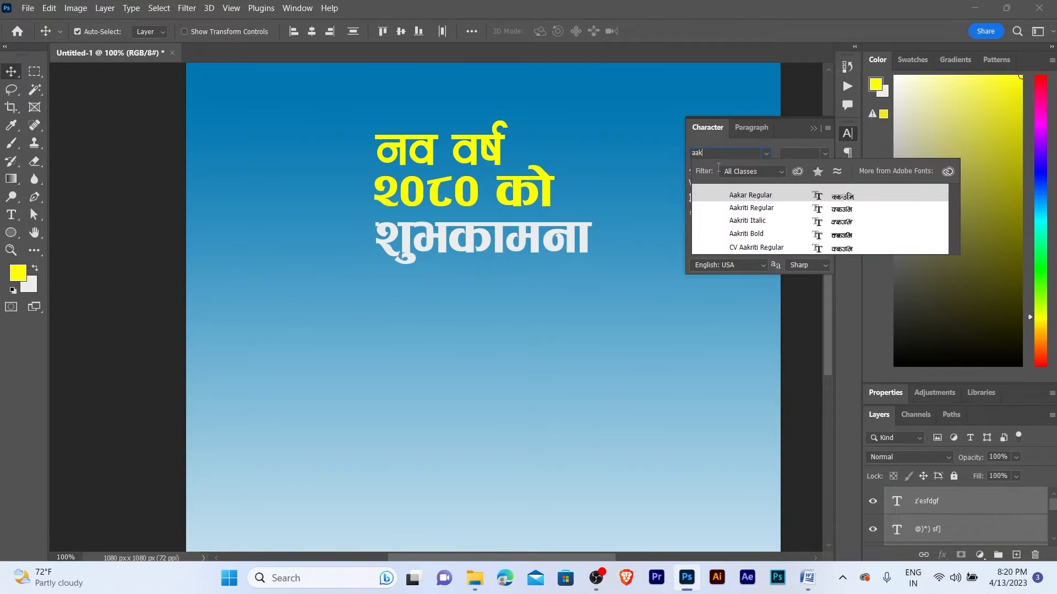
pyautogui.click(751, 233)
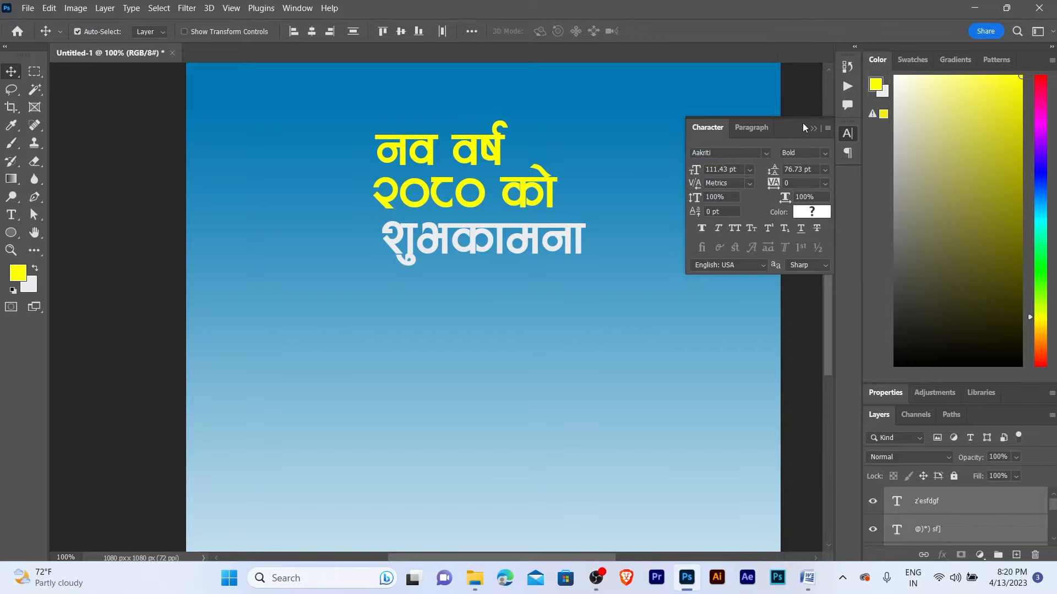
pyautogui.click(814, 128)
pyautogui.click(662, 146)
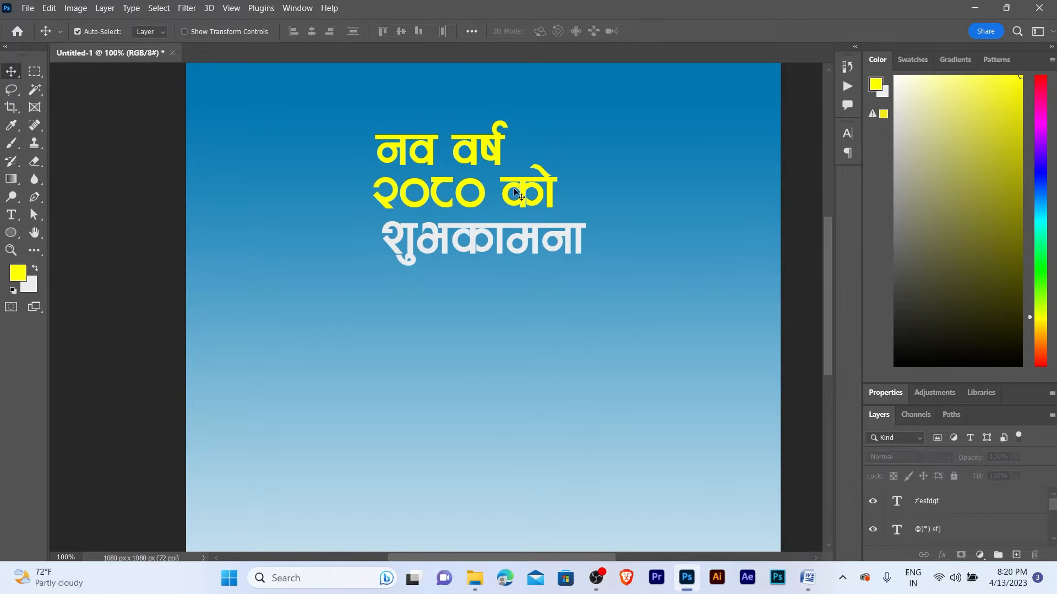
# - Restyle the number २०८० in the २०८० को line with Ganess Regular
pyautogui.click(435, 197)
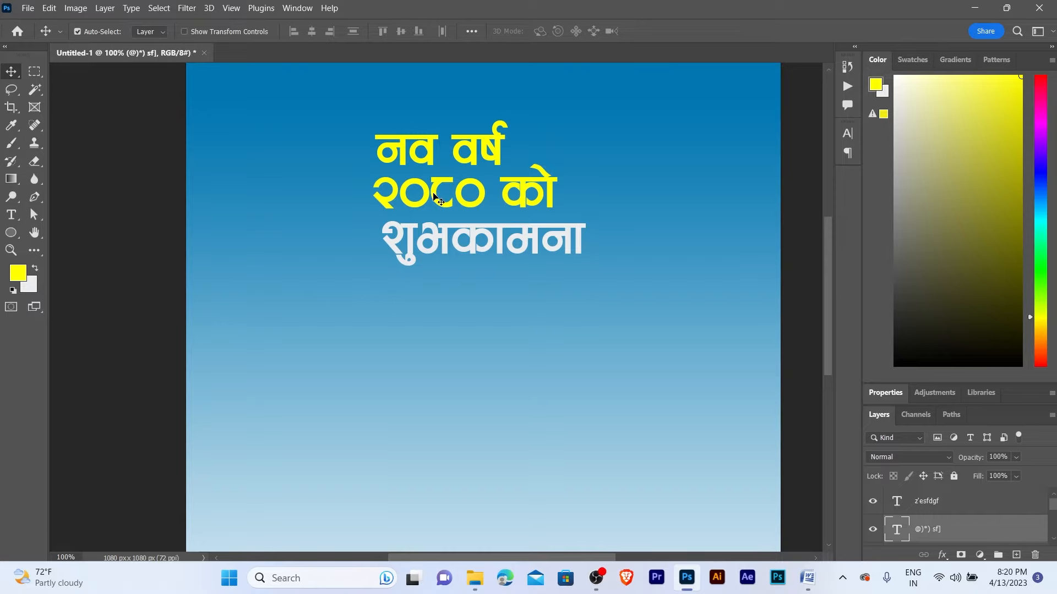
pyautogui.doubleClick(435, 196)
pyautogui.moveTo(485, 193); pyautogui.dragTo(350, 196)
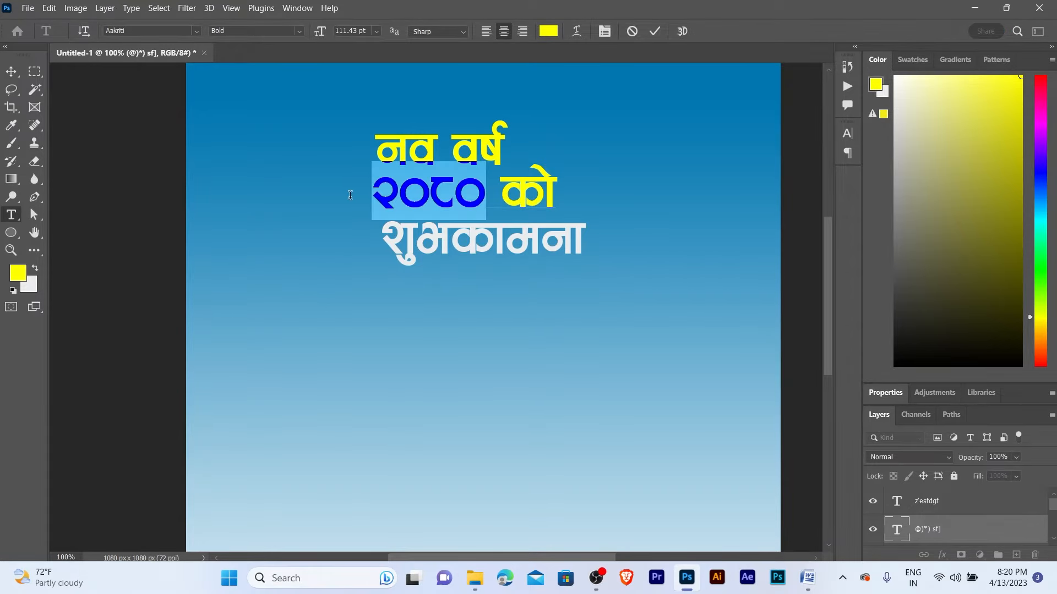
pyautogui.click(848, 133)
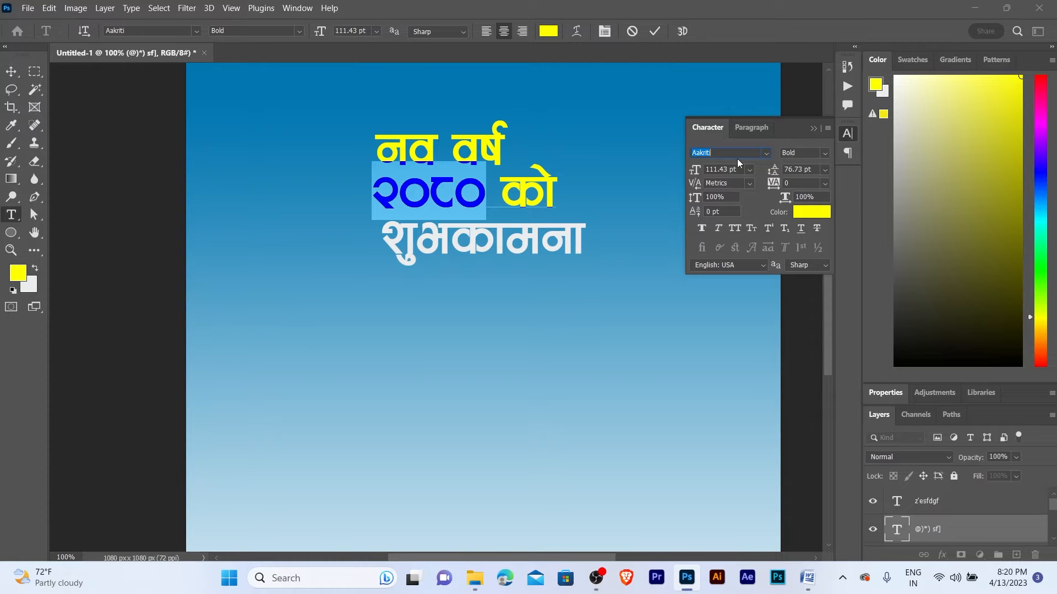
pyautogui.write('gane')
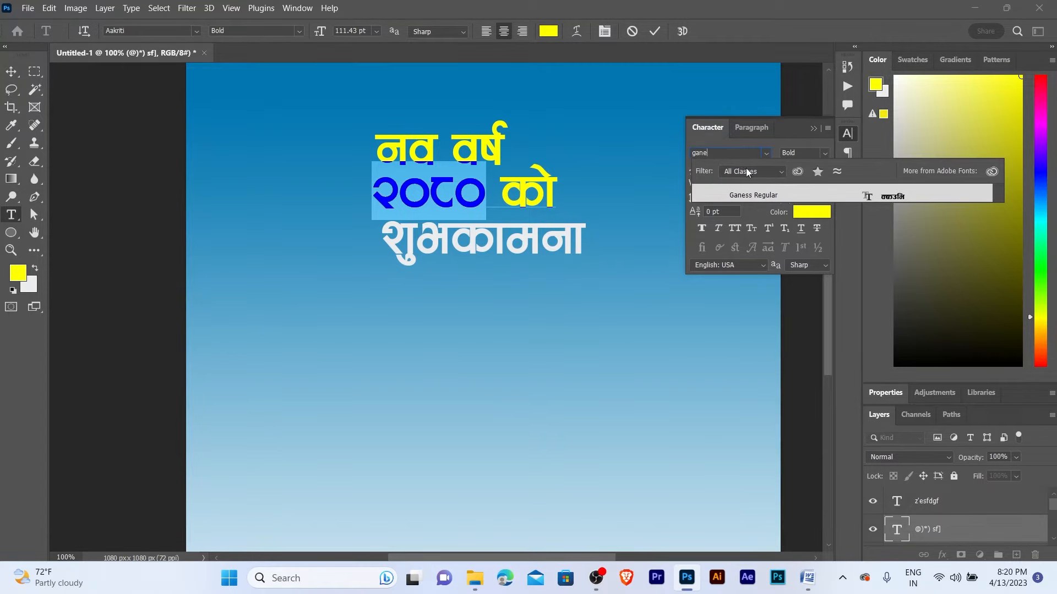
pyautogui.click(752, 193)
# - Remove the space before को and shrink को to about 86 pt
pyautogui.click(496, 185)
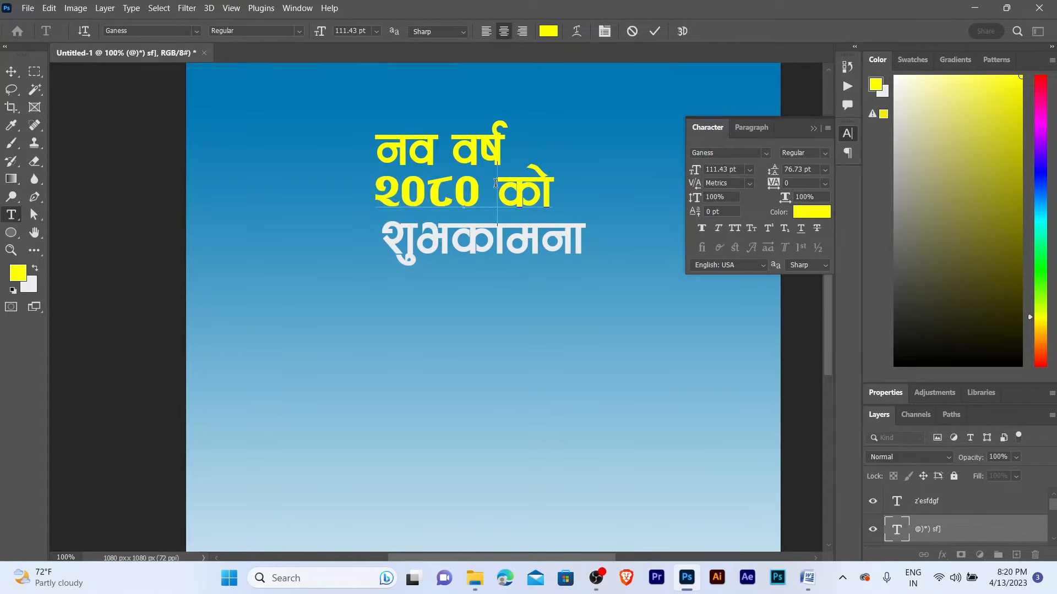
pyautogui.press('BackSpace')
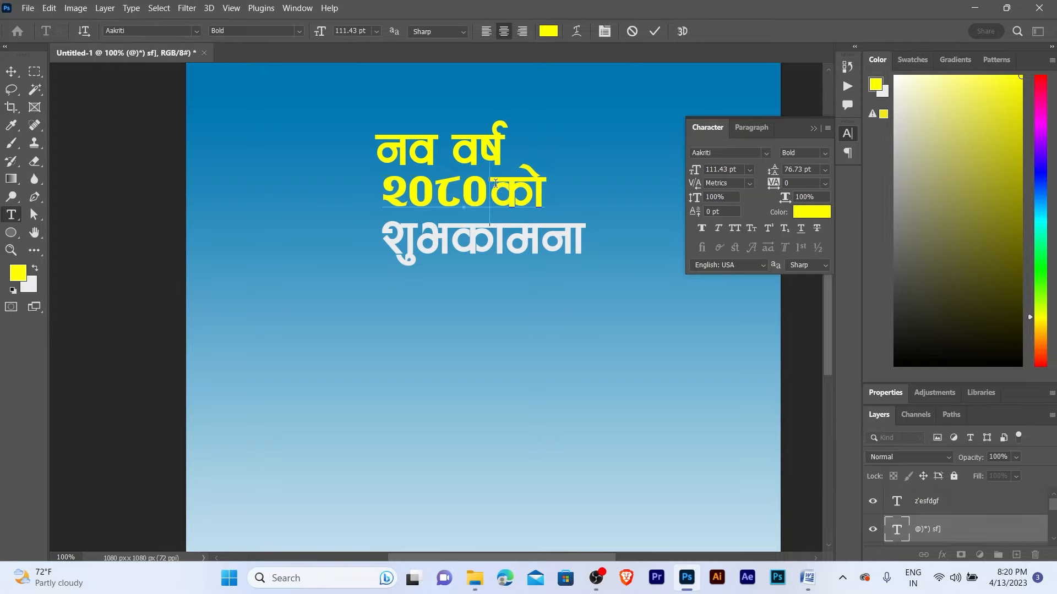
pyautogui.moveTo(495, 184); pyautogui.dragTo(551, 183)
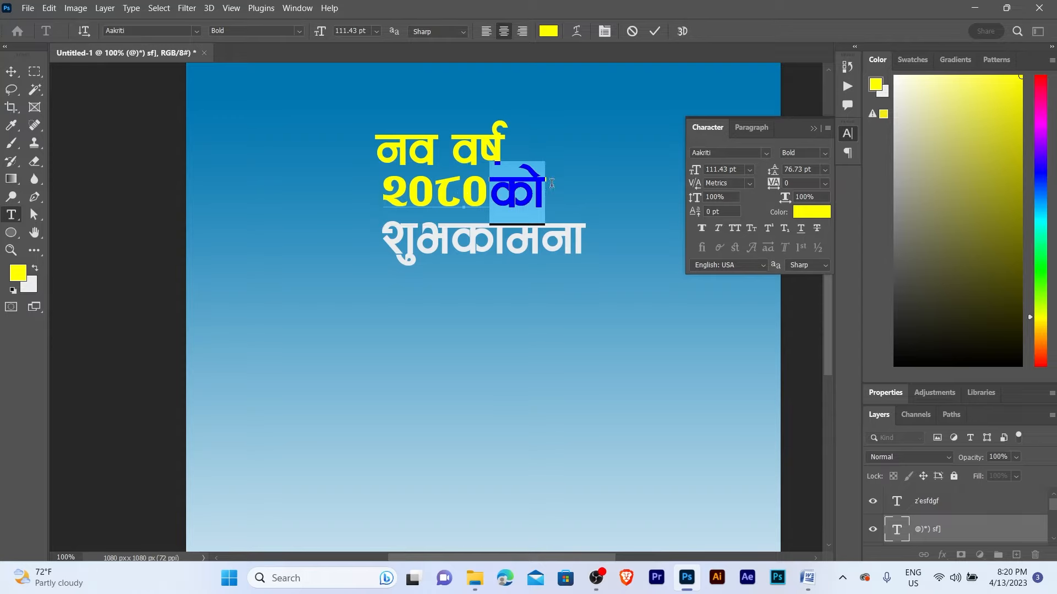
pyautogui.hotkey('ctrl', 'shift', ',')
pyautogui.hotkey('ctrl', 'shift', ',')
pyautogui.hotkey('ctrl', 'shift', ',')
pyautogui.hotkey('ctrl', 'shift', ',')
pyautogui.hotkey('ctrl', 'shift', ',')
pyautogui.hotkey('ctrl', 'shift', ',')
pyautogui.hotkey('ctrl', 'shift', ',')
pyautogui.hotkey('ctrl', 'shift', ',')
pyautogui.hotkey('ctrl', 'shift', ',')
pyautogui.hotkey('ctrl', 'shift', ',')
pyautogui.hotkey('ctrl', 'shift', ',')
pyautogui.hotkey('ctrl', 'shift', ',')
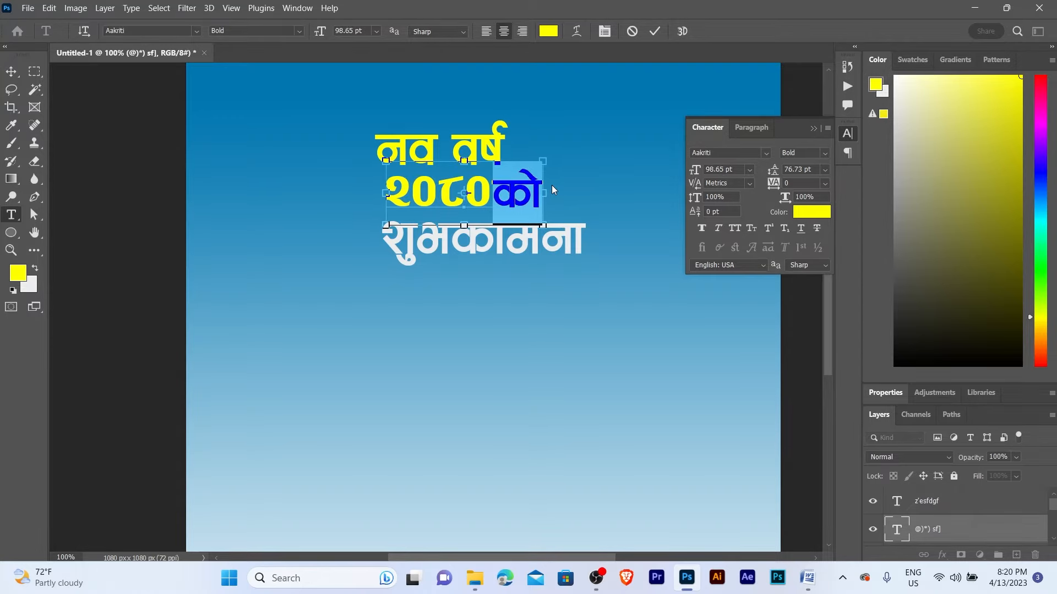
pyautogui.hotkey('ctrl', 'shift', ',')
pyautogui.hotkey('ctrl', 'shift', ',')
pyautogui.hotkey('ctrl', 'shift', ',')
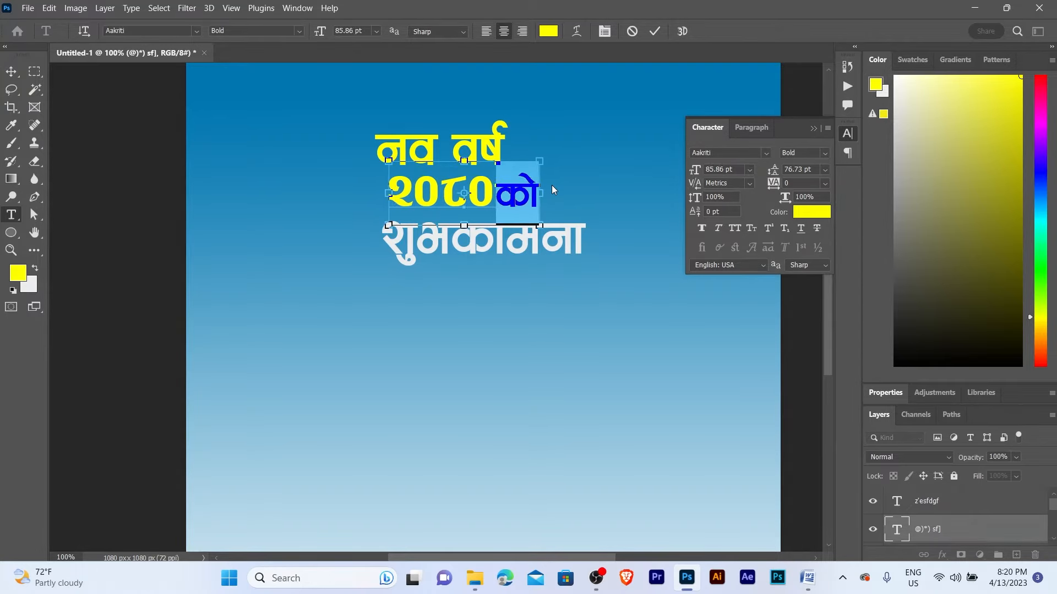
pyautogui.hotkey('ctrl', 'Return')
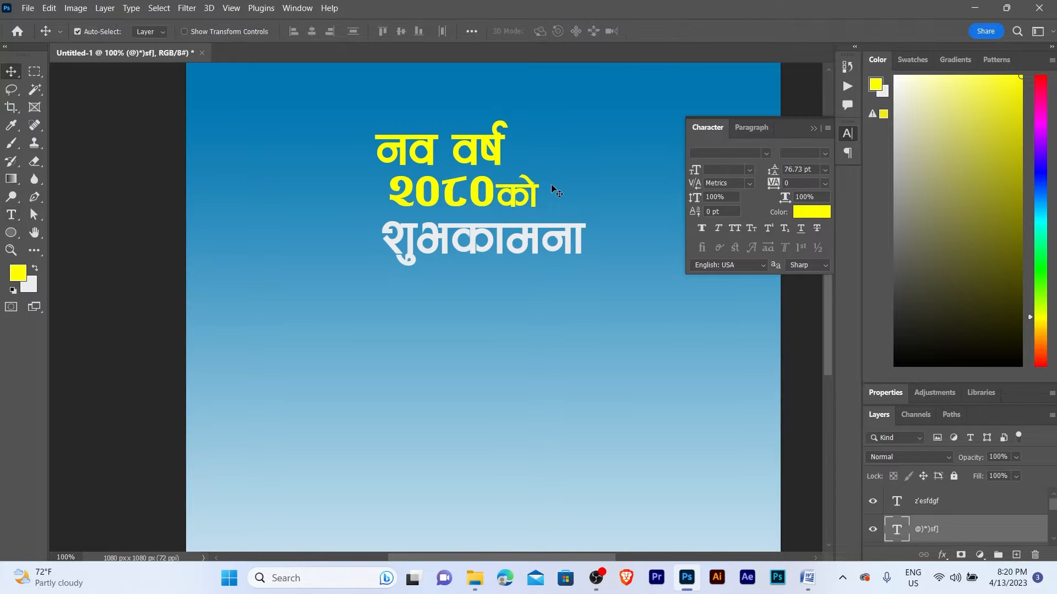
# - Left-align the two headline text layers
pyautogui.press('z')
pyautogui.click(459, 187)
pyautogui.keyDown('alt'); pyautogui.click(459, 187); pyautogui.keyUp('alt')
pyautogui.press('v')
pyautogui.moveTo(420, 114); pyautogui.dragTo(461, 285)
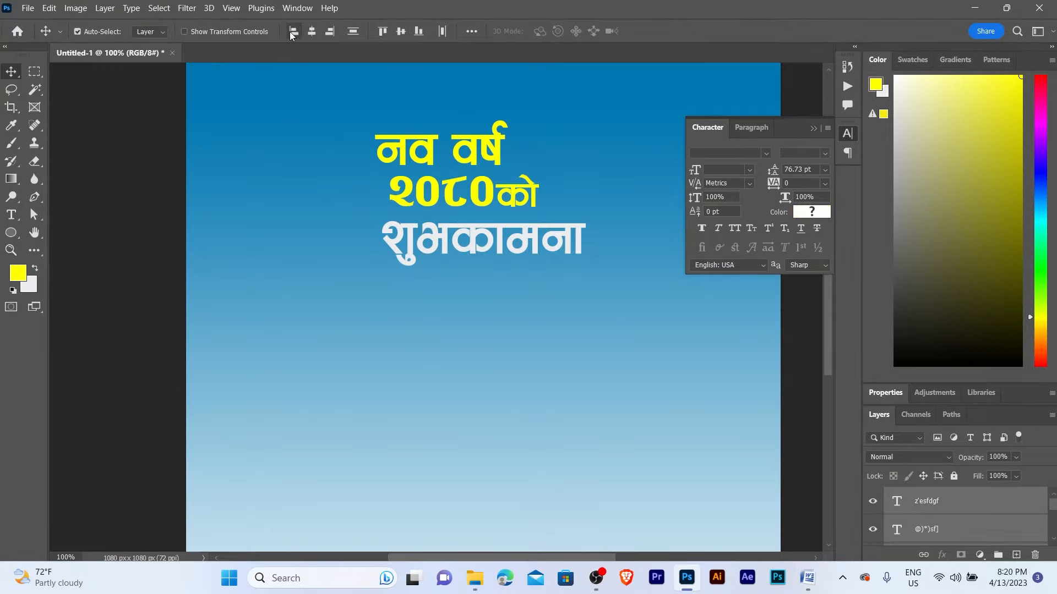
pyautogui.click(294, 31)
pyautogui.click(601, 180)
# - Open the New Year Banner Design folder full-screen and drag the Temple photo into the poster
pyautogui.press('z')
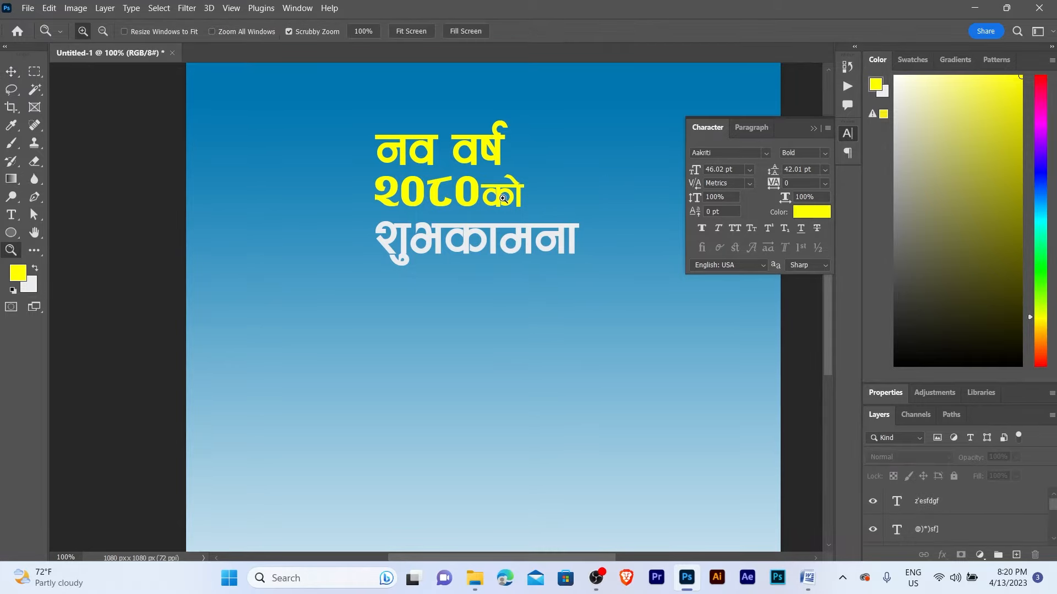
pyautogui.keyDown('alt'); pyautogui.click(503, 213); pyautogui.keyUp('alt')
pyautogui.press('v')
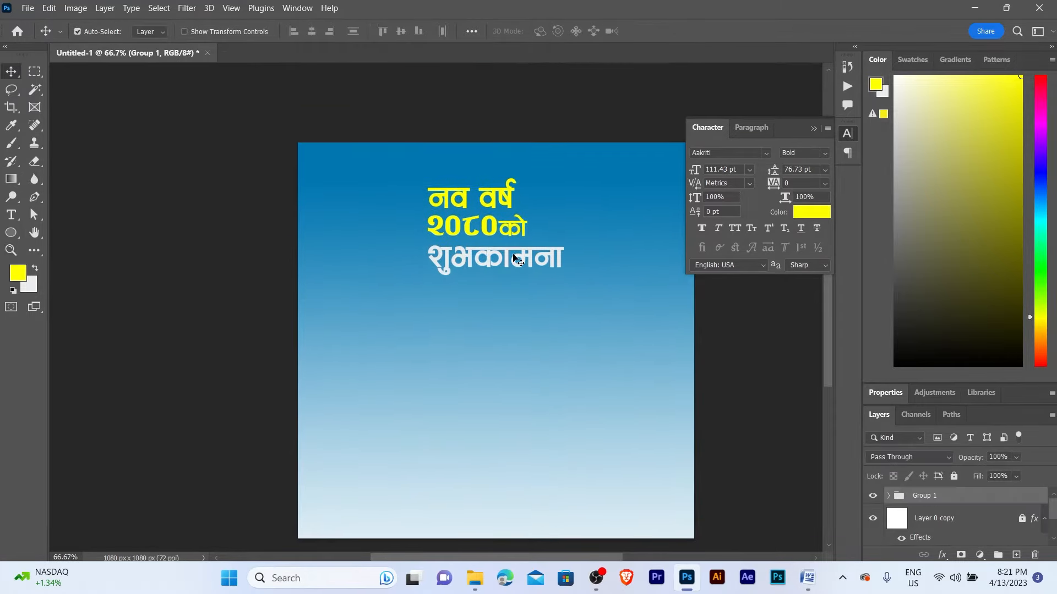
pyautogui.press('z')
pyautogui.keyDown('alt'); pyautogui.click(515, 259); pyautogui.keyUp('alt')
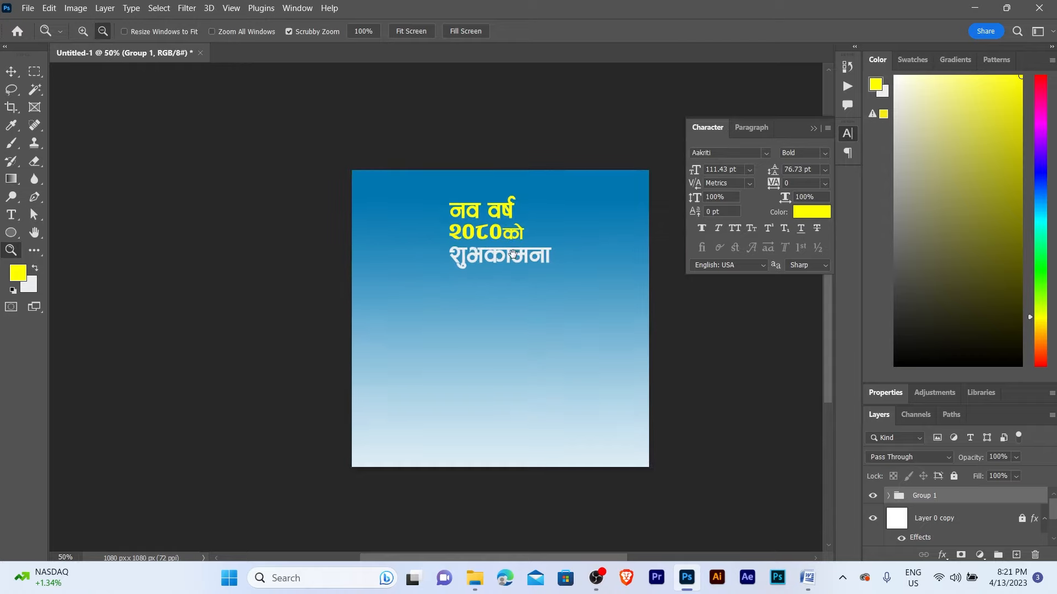
pyautogui.press('v')
pyautogui.click(185, 443)
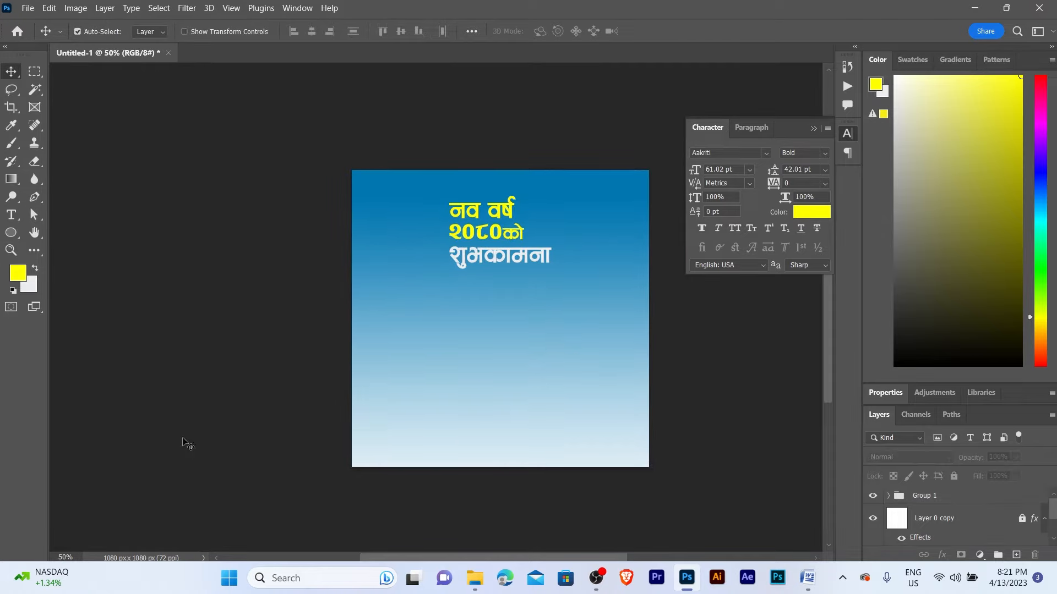
pyautogui.click(964, 10)
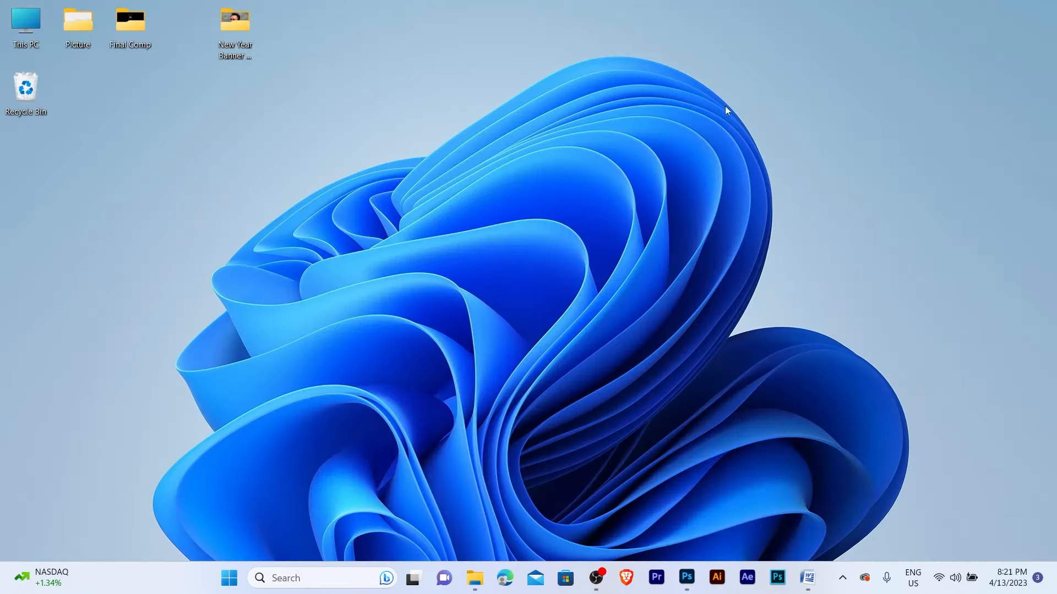
pyautogui.doubleClick(244, 41)
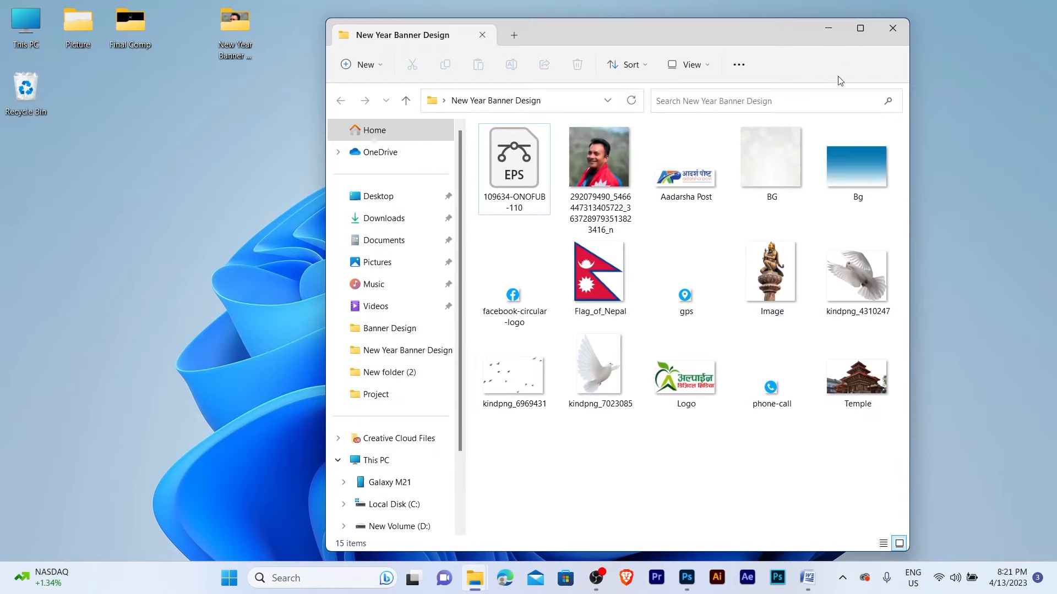
pyautogui.click(860, 28)
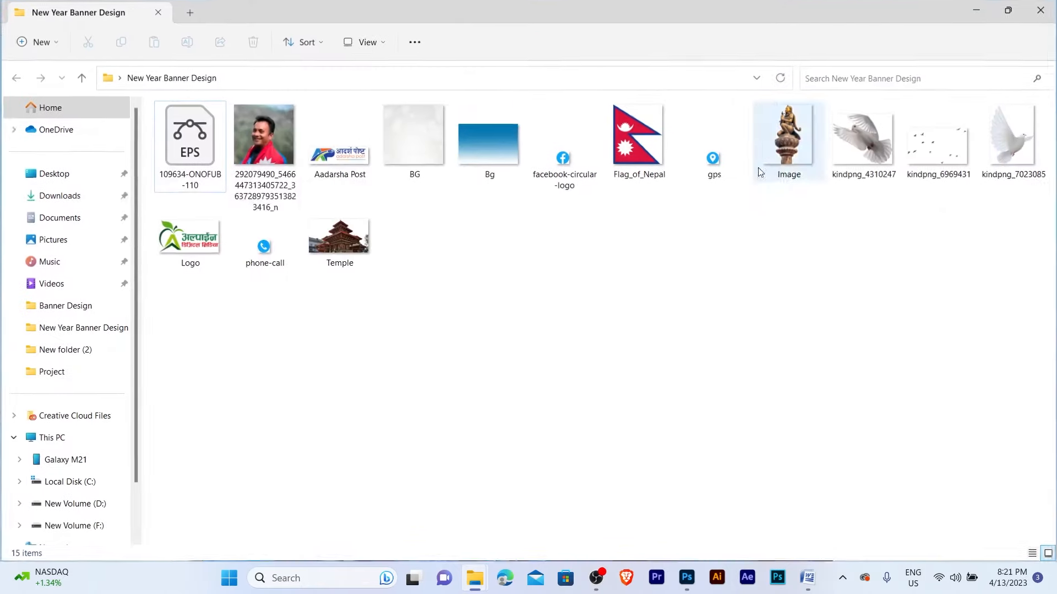
pyautogui.click(351, 260)
pyautogui.moveTo(340, 269); pyautogui.dragTo(514, 354)
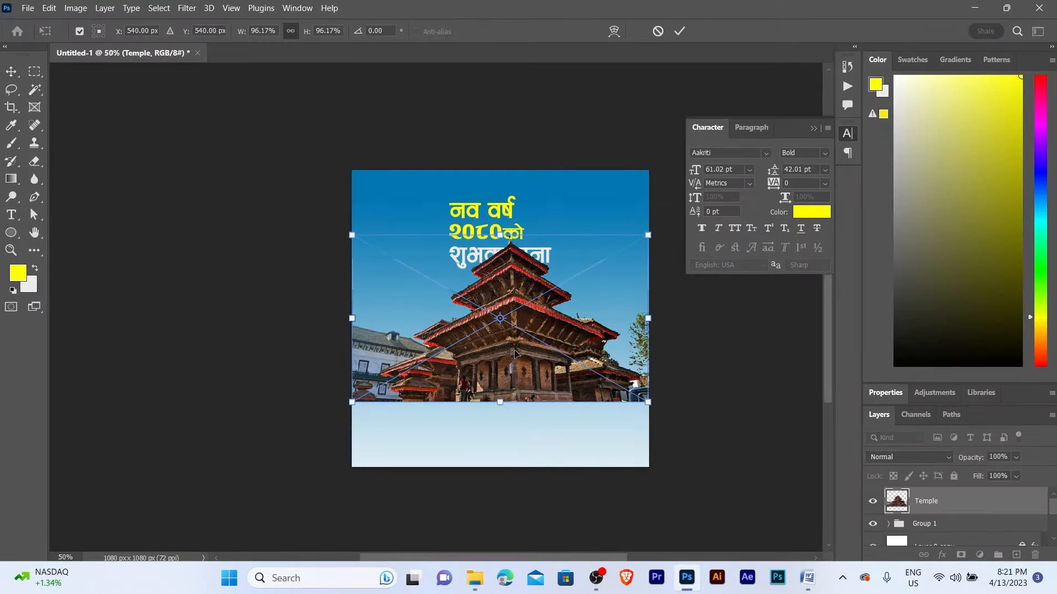
# - Commit the placed temple photo and move the headline group above it
pyautogui.press('Return')
pyautogui.keyDown('ctrl'); pyautogui.click(515, 352); pyautogui.keyUp('ctrl')
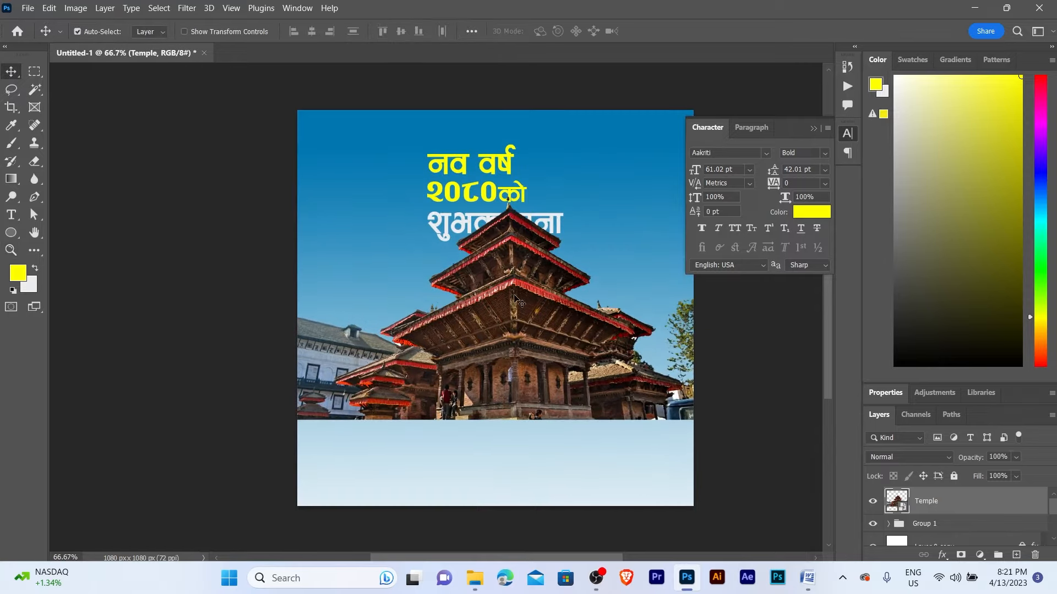
pyautogui.moveTo(515, 301)
pyautogui.mouseDown()
pyautogui.moveTo(514, 323)
pyautogui.moveTo(514, 302)
pyautogui.mouseUp()
pyautogui.click(461, 168)
pyautogui.scroll(3, 951, 544)
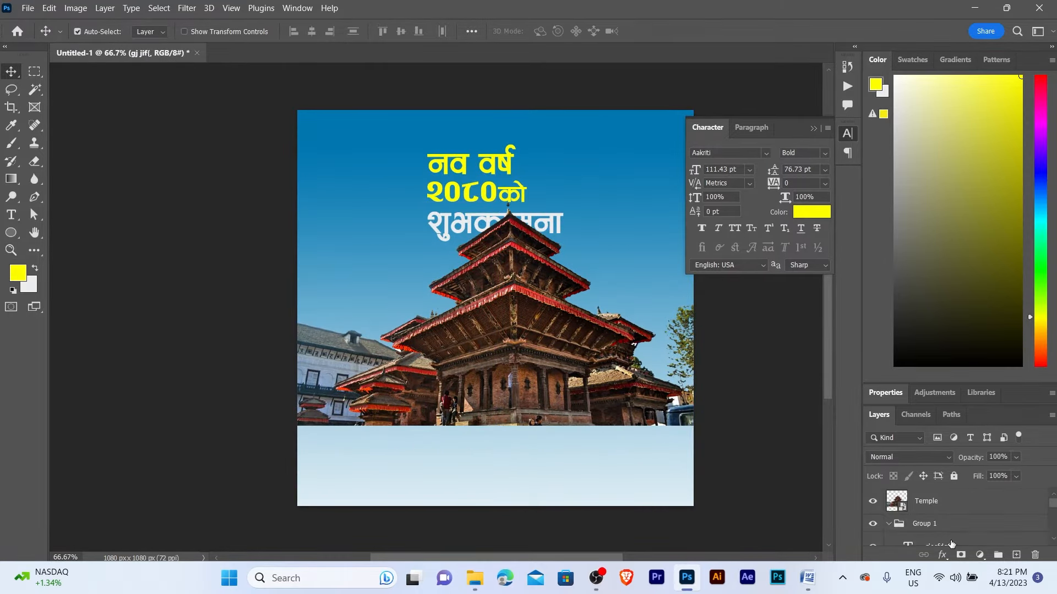
pyautogui.click(928, 526)
pyautogui.hotkey('ctrl', ']')
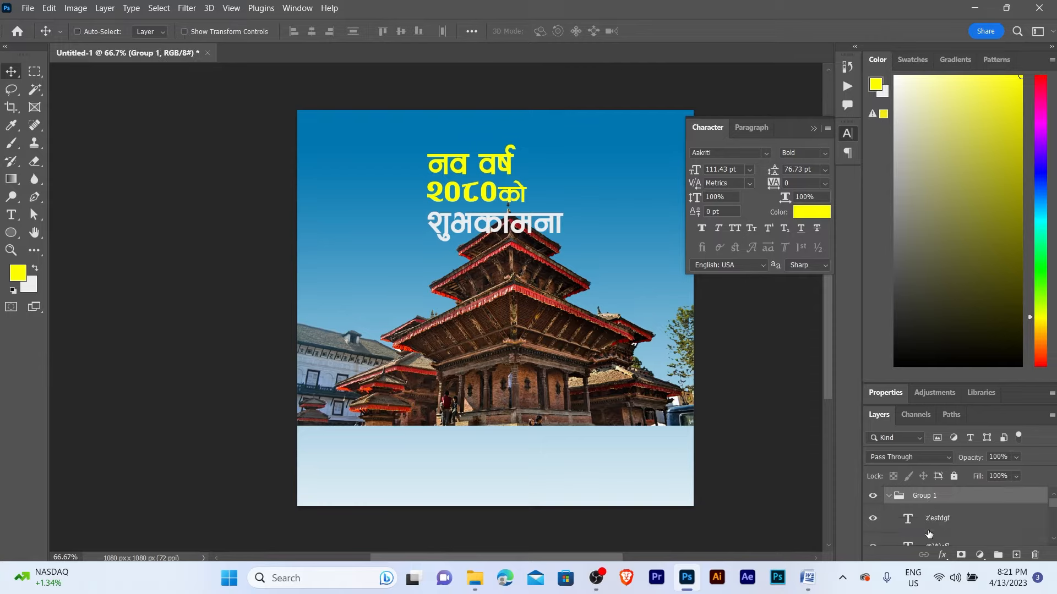
# - Move the temple photo lower so it fills the poster's bottom half
pyautogui.keyDown('alt'); pyautogui.click(654, 416); pyautogui.keyUp('alt')
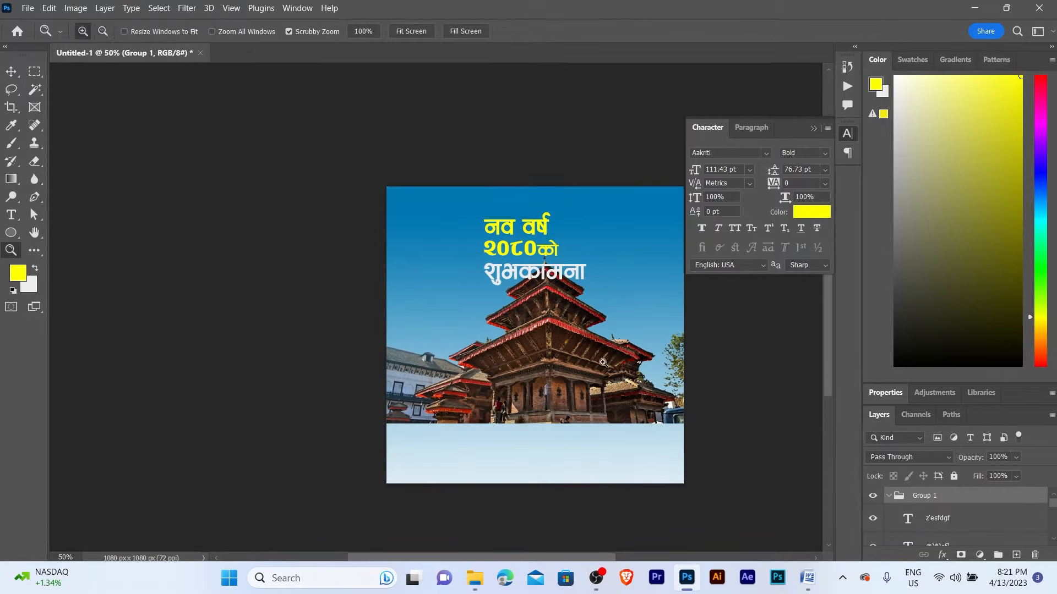
pyautogui.click(574, 345)
pyautogui.moveTo(574, 346); pyautogui.dragTo(572, 373)
pyautogui.press('z')
pyautogui.click(549, 348)
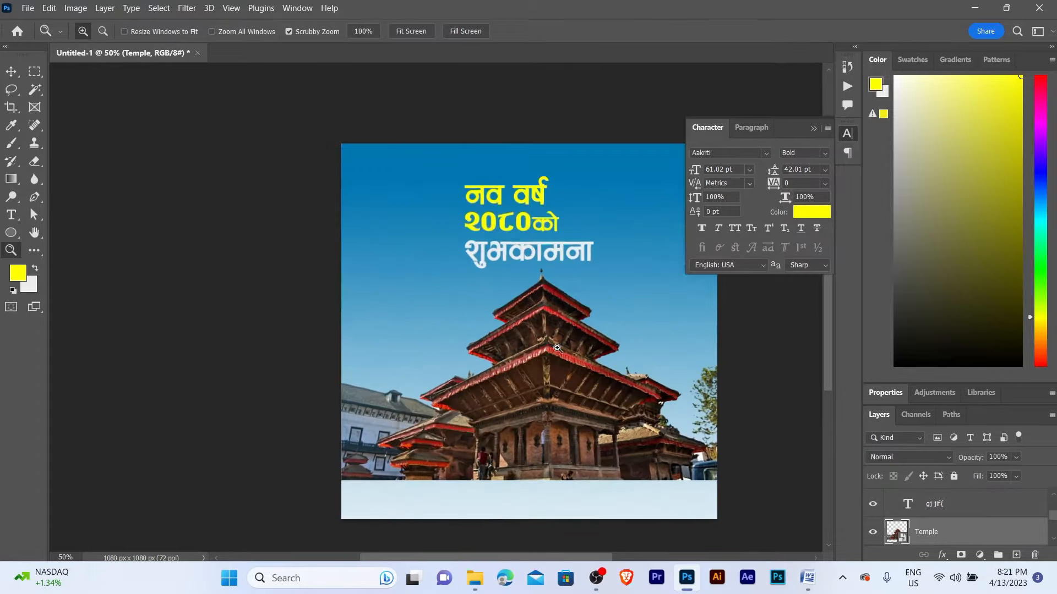
pyautogui.click(471, 332)
pyautogui.keyDown('alt'); pyautogui.click(471, 331); pyautogui.keyUp('alt')
pyautogui.press('v')
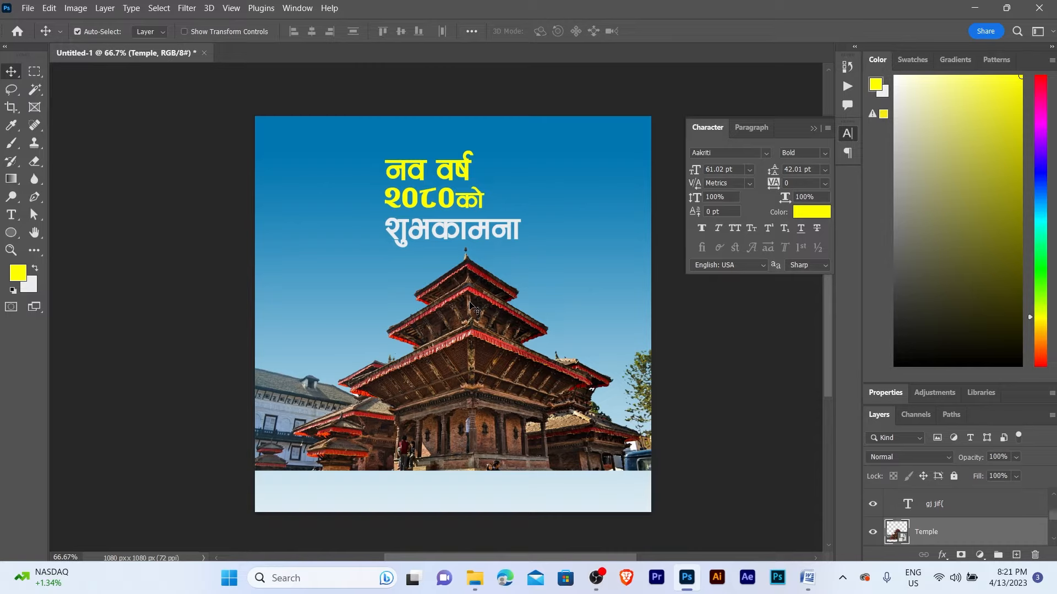
pyautogui.hotkey('shift', 'Down')
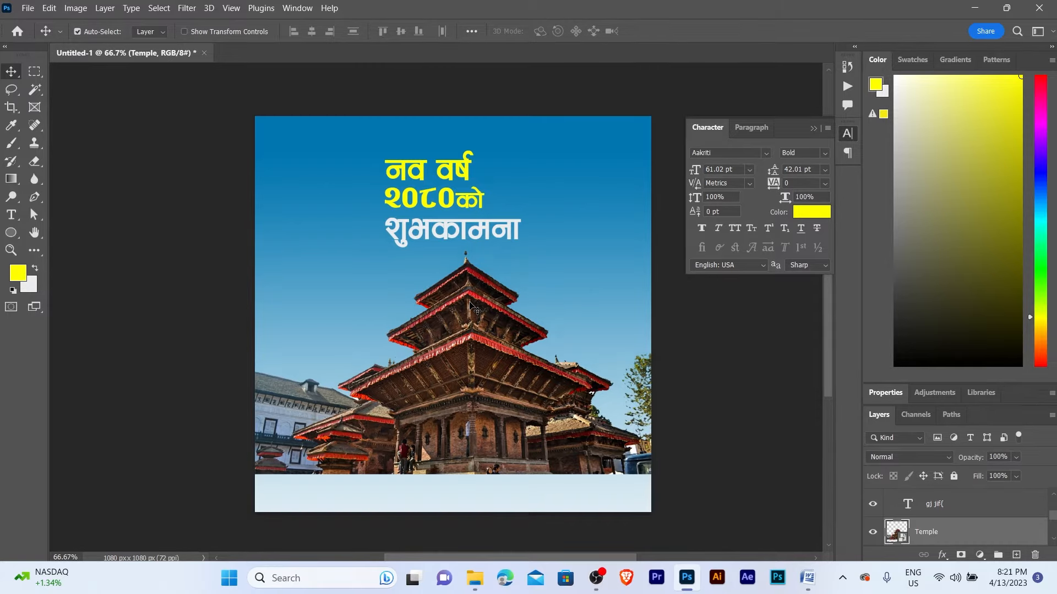
pyautogui.press('Down')
pyautogui.press('Down')
pyautogui.press('Down')
pyautogui.click(470, 304)
pyautogui.keyDown('alt'); pyautogui.click(471, 308); pyautogui.keyUp('alt')
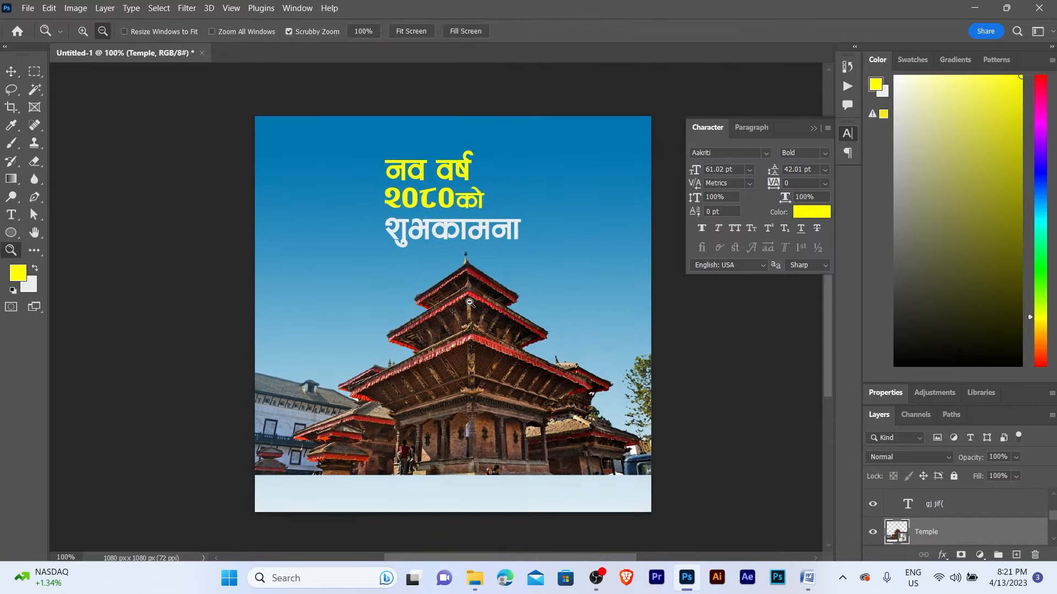
# - Drag the statue Image file from the asset folder onto the poster
pyautogui.click(974, 8)
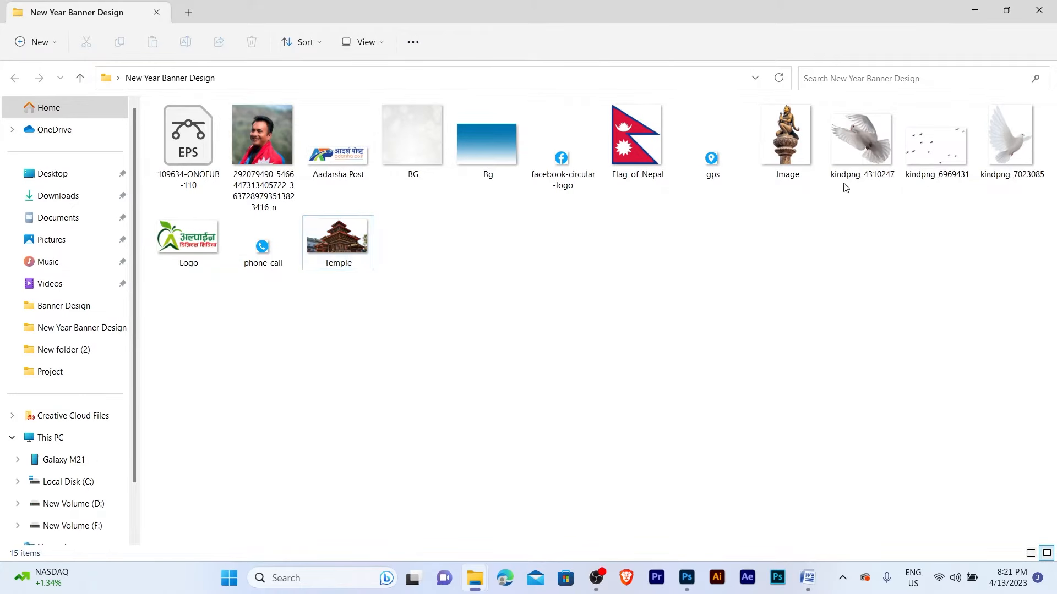
pyautogui.click(795, 152)
pyautogui.moveTo(790, 149); pyautogui.dragTo(594, 421)
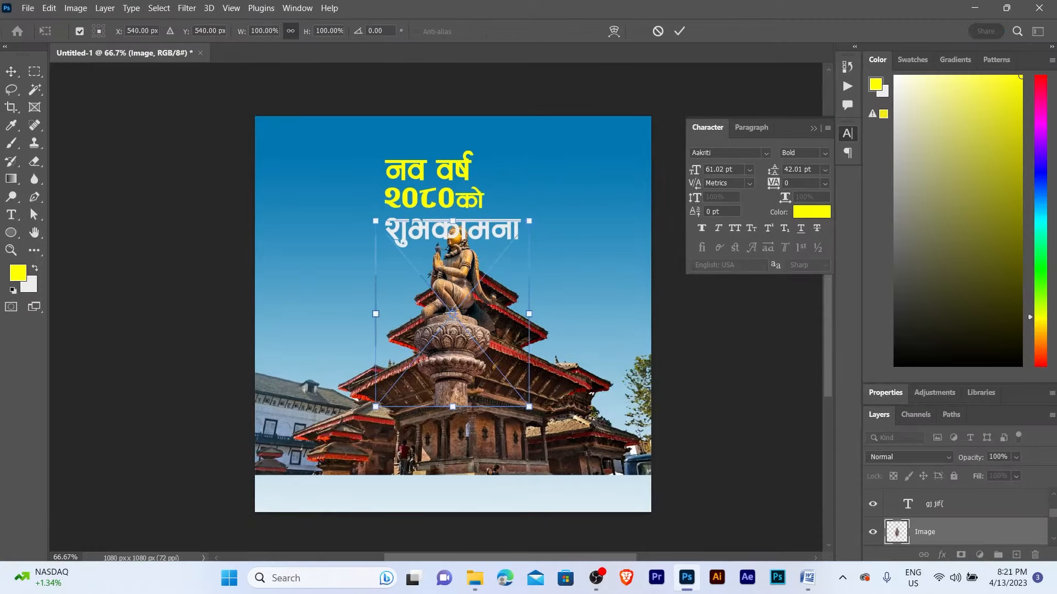
# - Commit the statue image and move it into the poster's lower-right corner
pyautogui.press('Return')
pyautogui.moveTo(453, 310)
pyautogui.mouseDown()
pyautogui.moveTo(496, 440)
pyautogui.moveTo(600, 388)
pyautogui.moveTo(633, 386)
pyautogui.moveTo(627, 394)
pyautogui.mouseUp()
pyautogui.moveTo(544, 493)
pyautogui.mouseDown()
pyautogui.moveTo(641, 424)
pyautogui.moveTo(578, 422)
pyautogui.moveTo(596, 262)
pyautogui.mouseUp()
pyautogui.moveTo(447, 392); pyautogui.dragTo(475, 391)
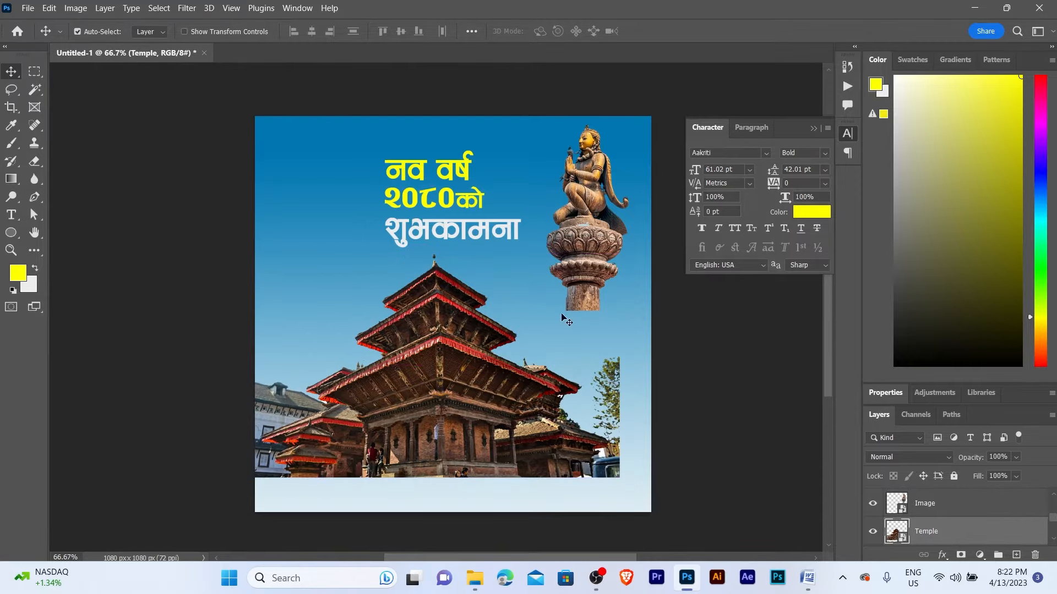
pyautogui.moveTo(596, 236); pyautogui.dragTo(620, 425)
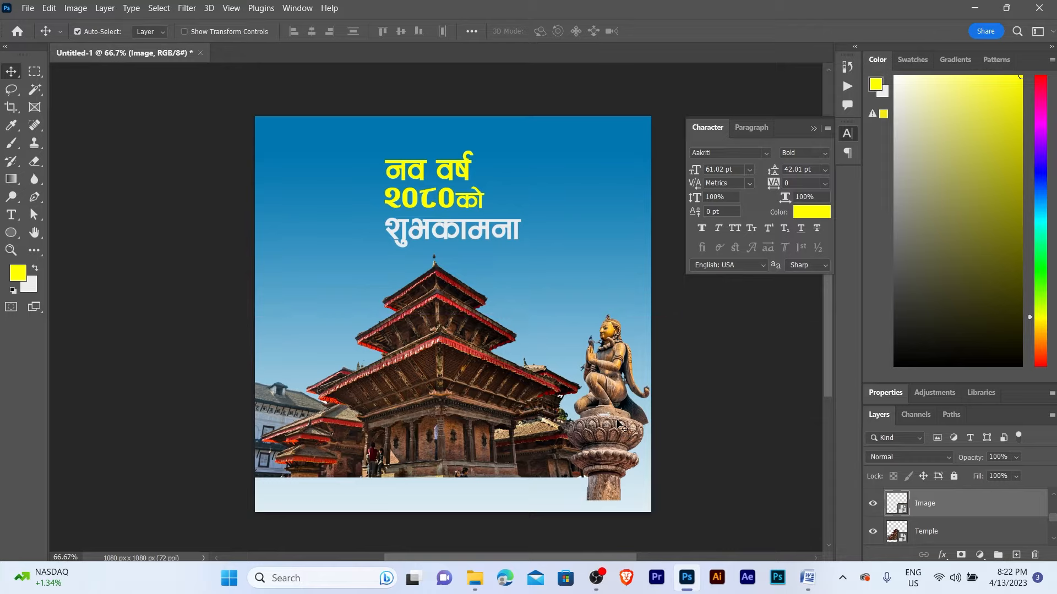
pyautogui.hotkey('shift', 'Down')
pyautogui.press('z')
pyautogui.click(617, 421)
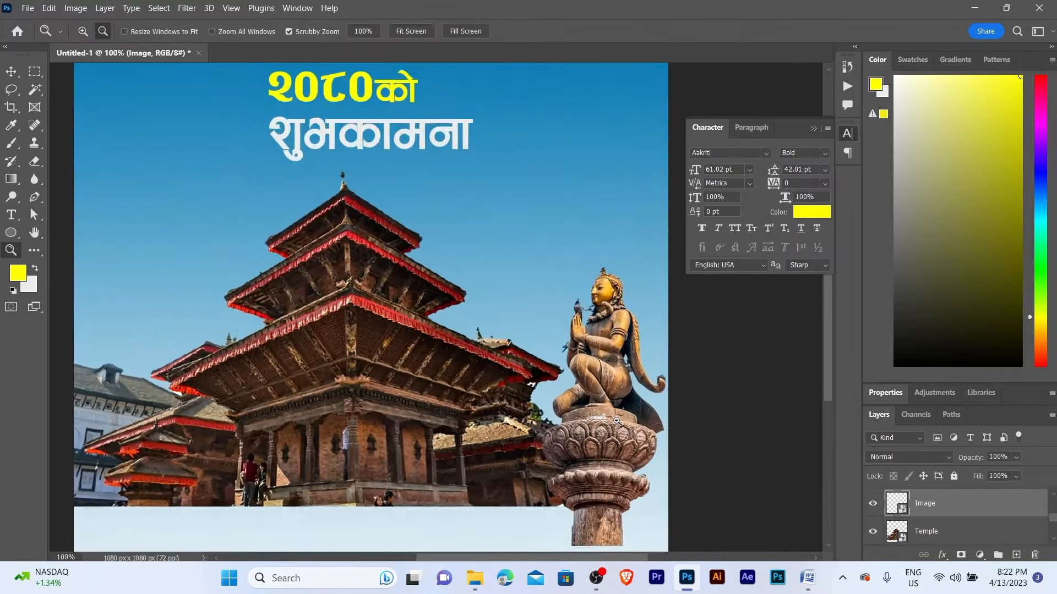
pyautogui.keyDown('alt'); pyautogui.click(617, 417); pyautogui.keyUp('alt')
pyautogui.press('v')
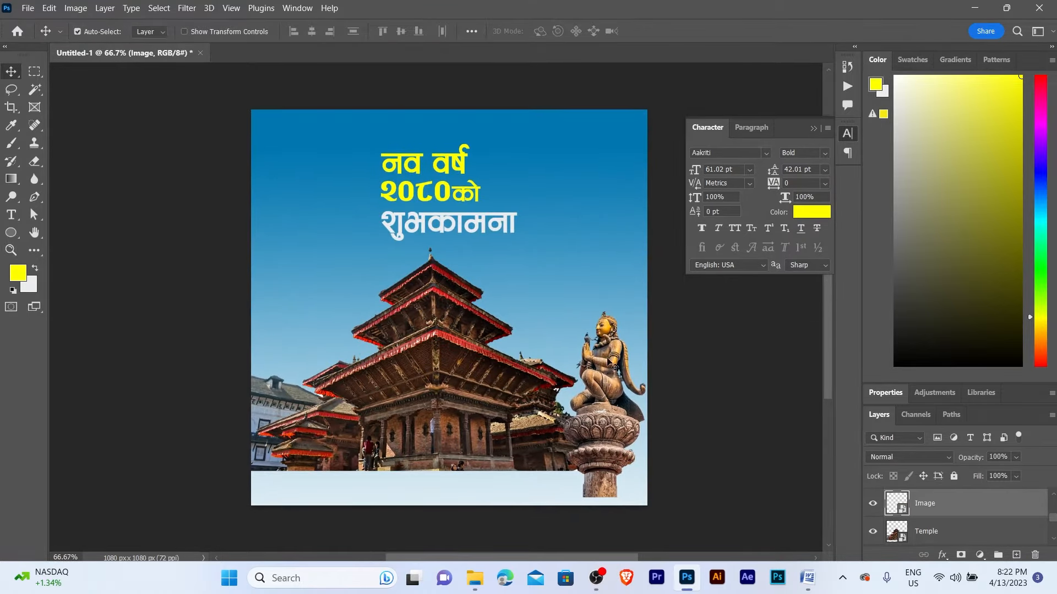
# - Widen the temple photo toward the left edge with Free Transform
pyautogui.click(465, 356)
pyautogui.hotkey('ctrl', 't')
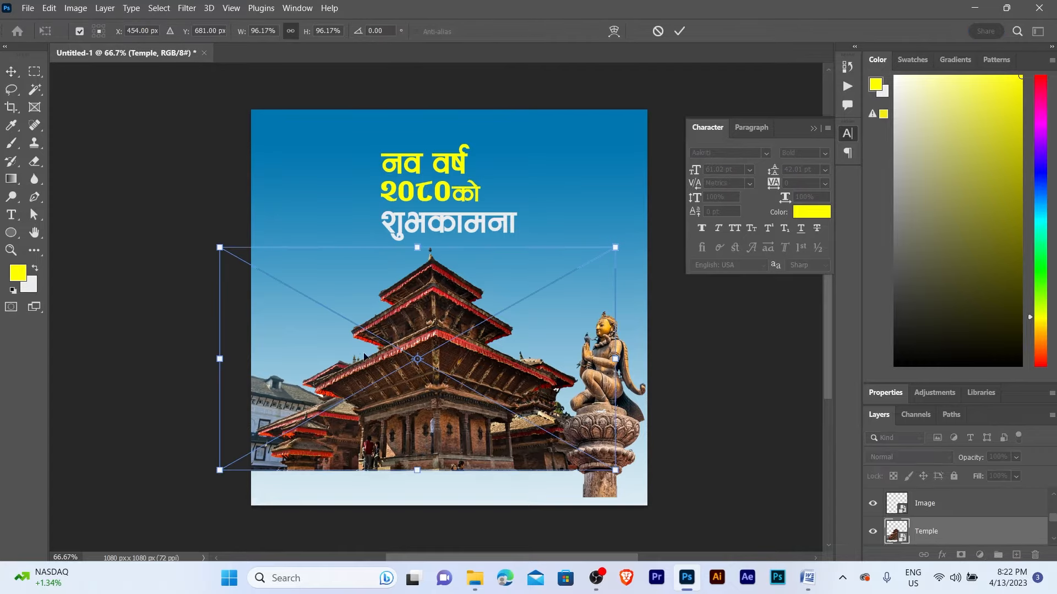
pyautogui.moveTo(219, 359); pyautogui.dragTo(210, 359)
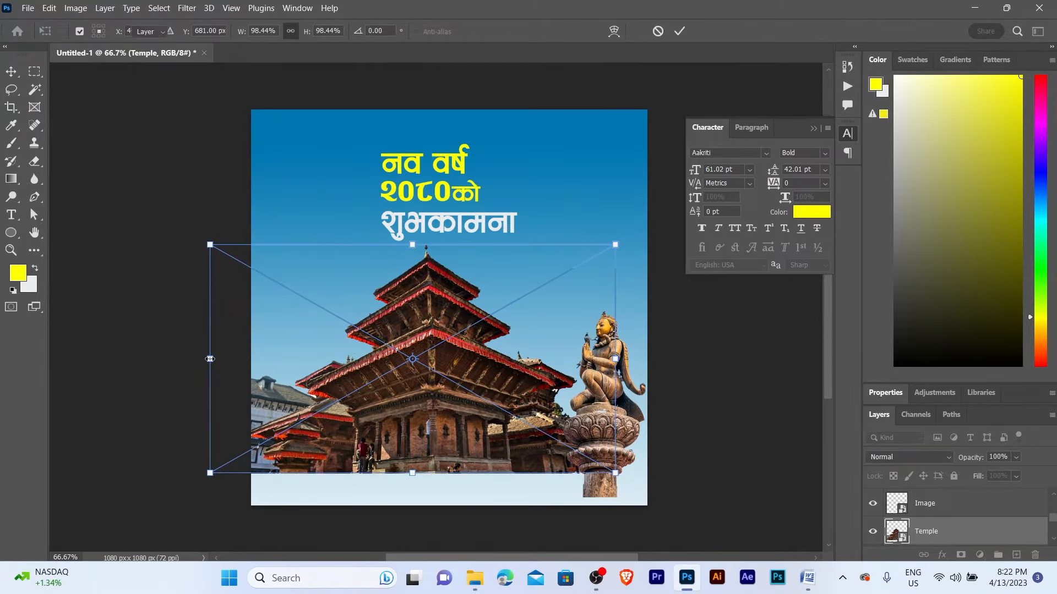
pyautogui.press('Return')
pyautogui.moveTo(434, 300); pyautogui.dragTo(427, 281)
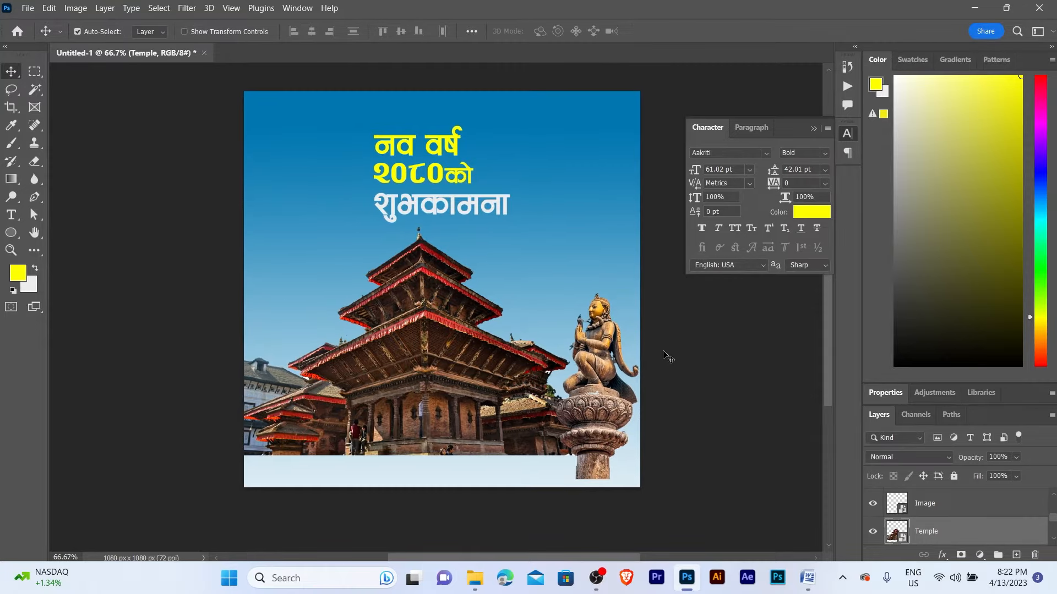
pyautogui.click(665, 353)
pyautogui.moveTo(436, 337); pyautogui.dragTo(435, 330)
# - Draw a yellow rectangle across the poster's bottom band and set its stroke to none
pyautogui.click(20, 235)
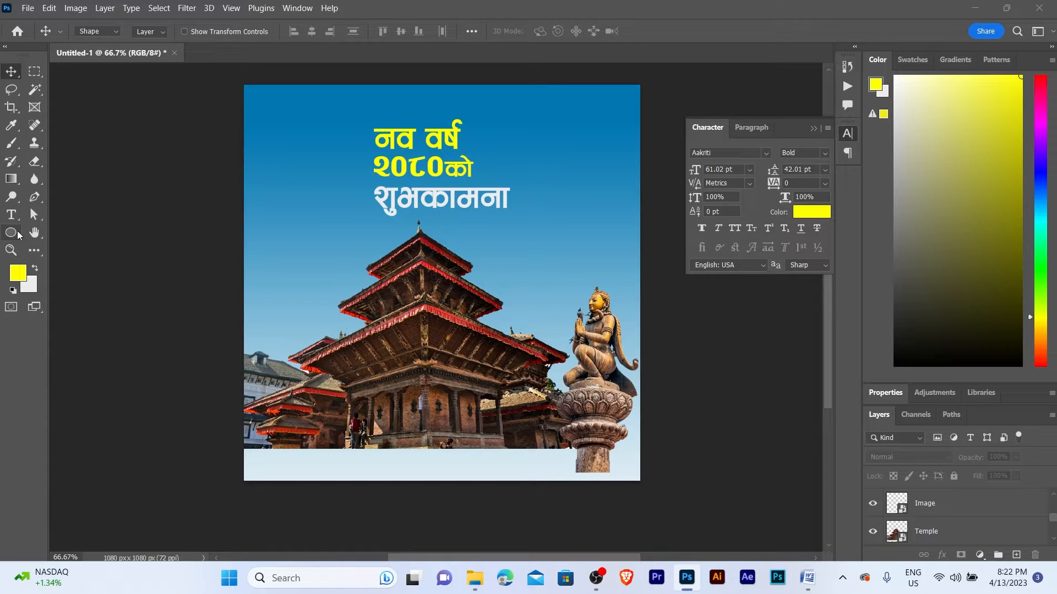
pyautogui.click(44, 233)
pyautogui.scroll(-3, 256, 352)
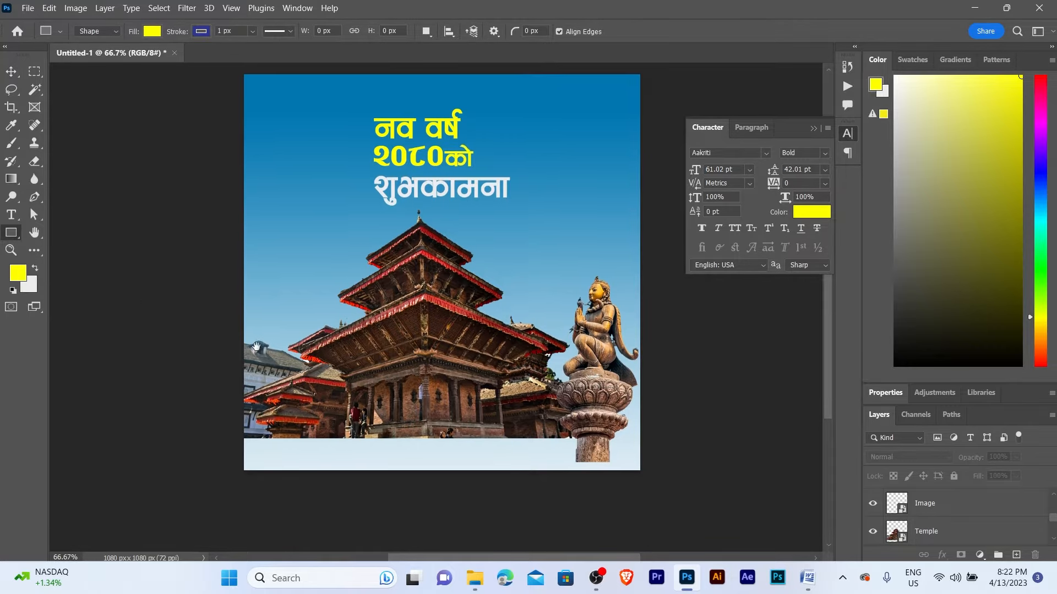
pyautogui.moveTo(215, 347); pyautogui.dragTo(682, 473)
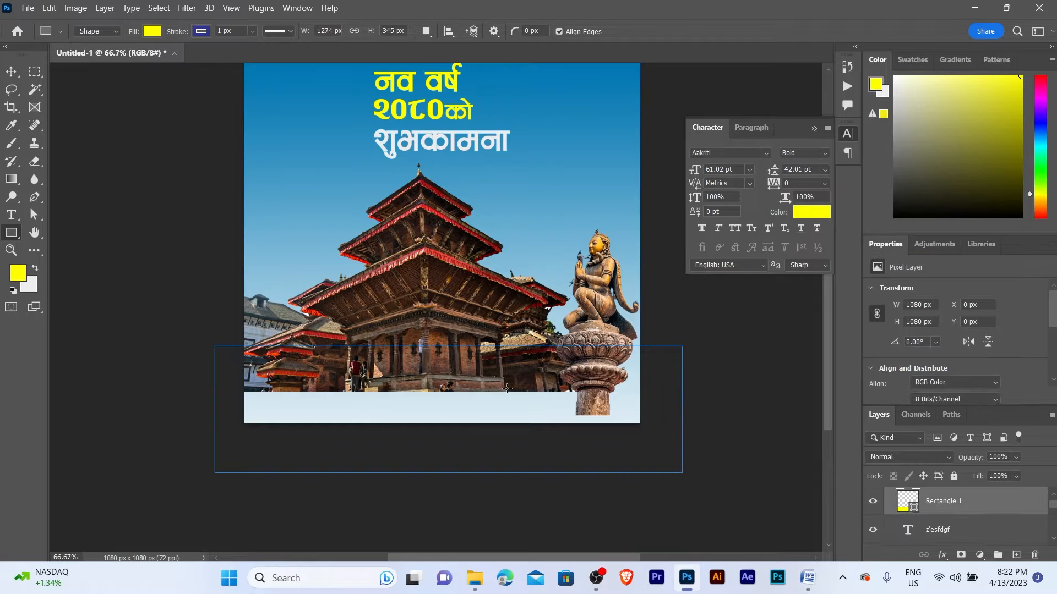
pyautogui.press('v')
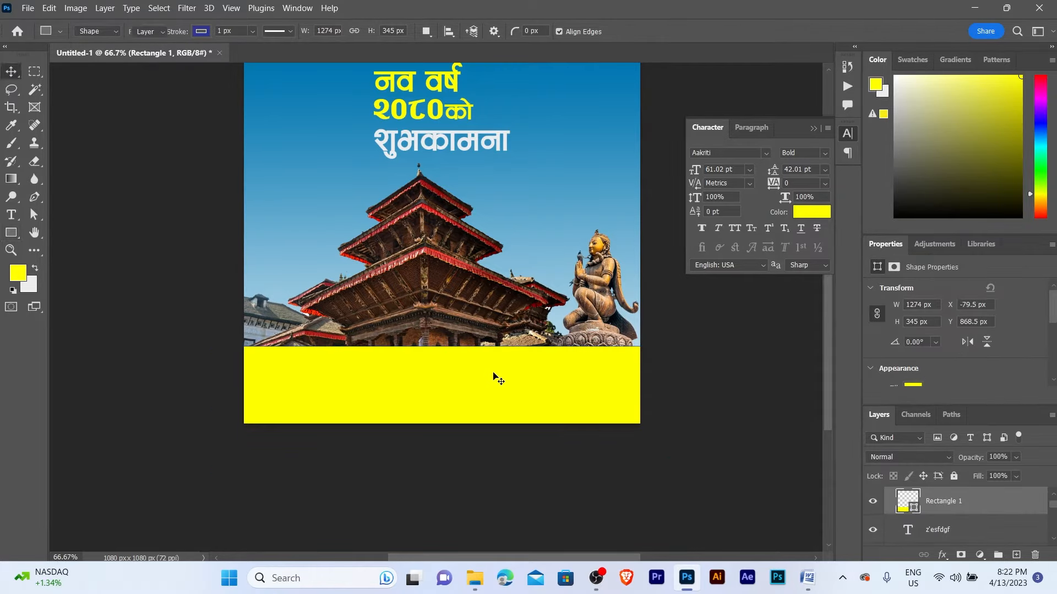
pyautogui.press('a')
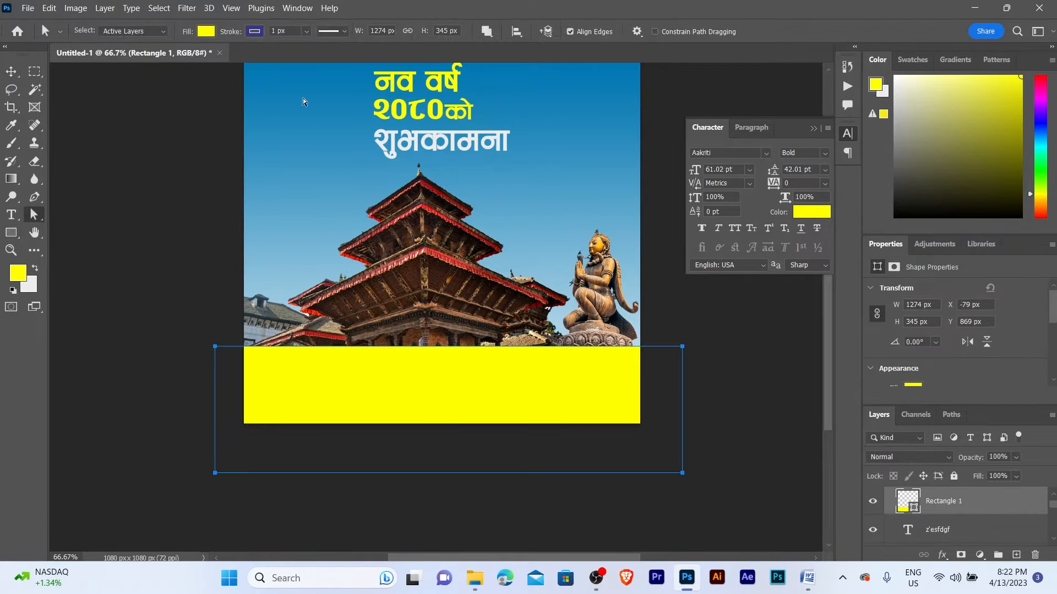
pyautogui.click(254, 33)
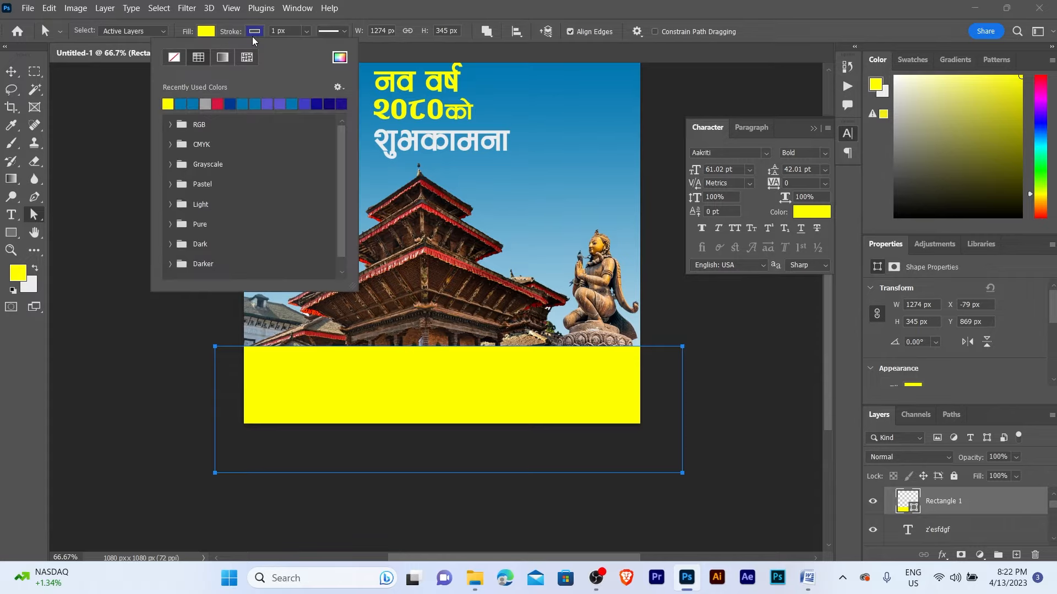
pyautogui.click(175, 57)
pyautogui.click(9, 75)
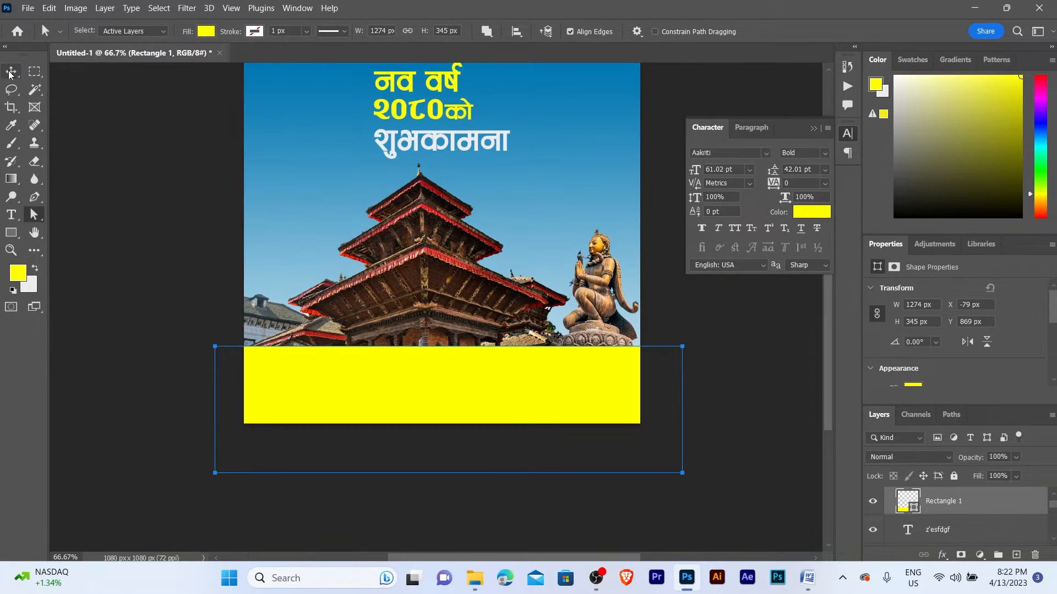
pyautogui.click(10, 75)
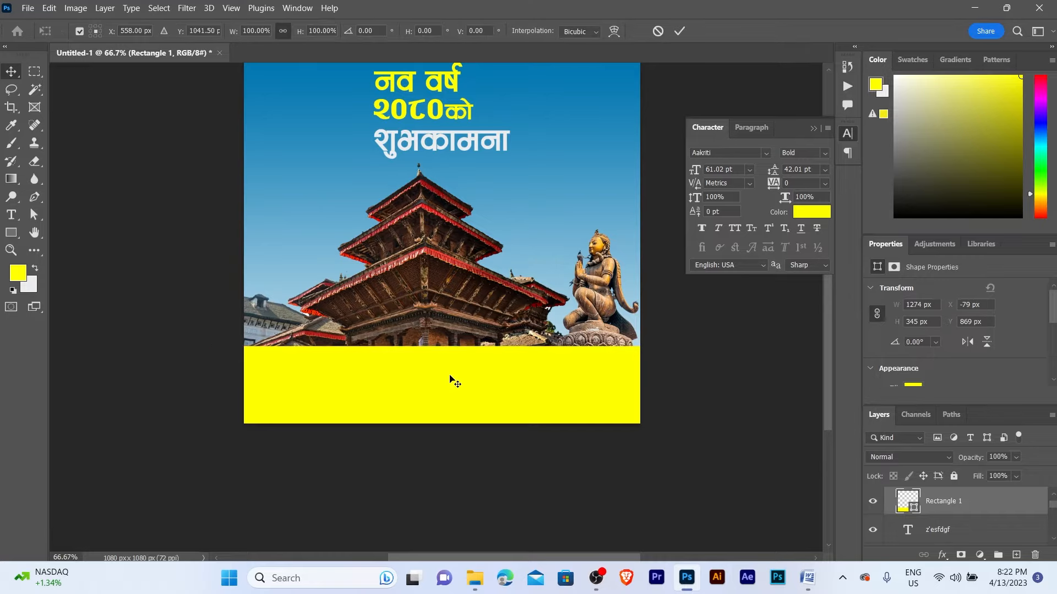
# - Tilt the yellow band about 6° and move it down and right
pyautogui.hotkey('ctrl', 't')
pyautogui.moveTo(718, 337); pyautogui.dragTo(741, 372)
pyautogui.moveTo(457, 386); pyautogui.dragTo(467, 400)
pyautogui.moveTo(714, 391); pyautogui.dragTo(718, 379)
pyautogui.press('Return')
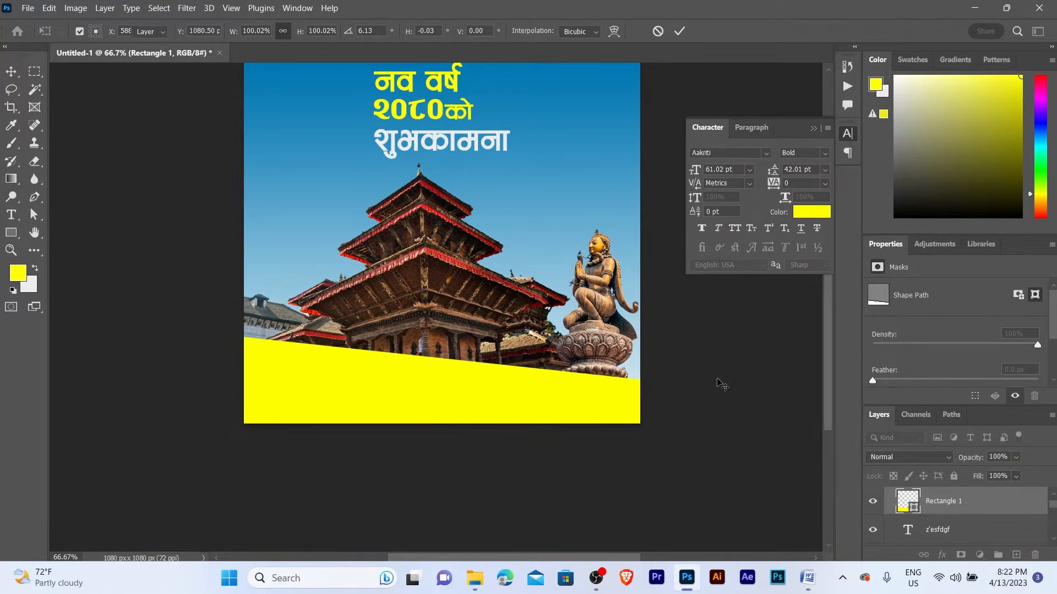
pyautogui.press('z')
pyautogui.click(421, 389)
pyautogui.keyDown('alt'); pyautogui.click(422, 390); pyautogui.keyUp('alt')
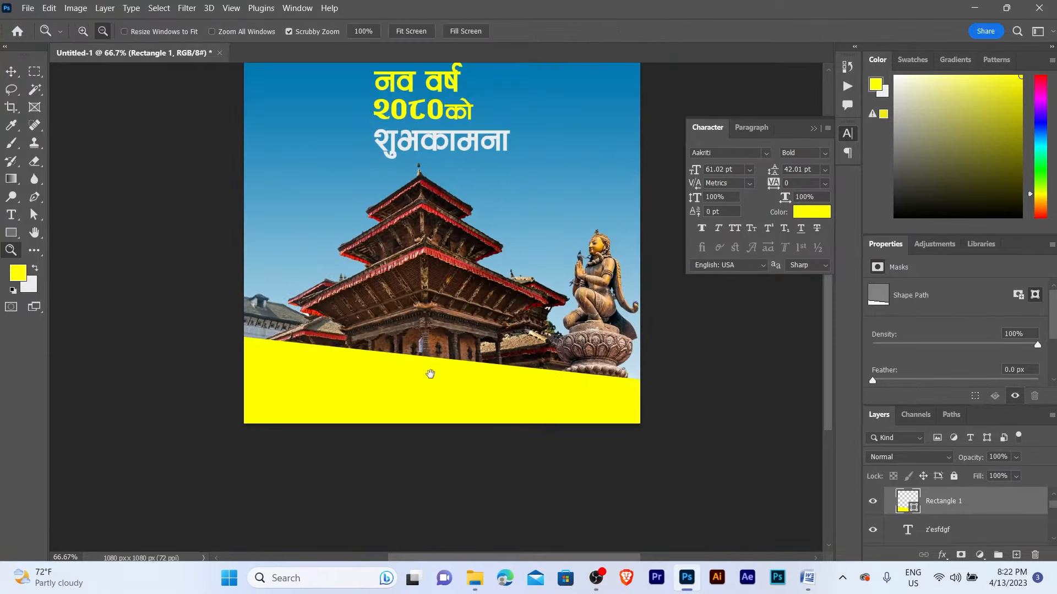
pyautogui.press('v')
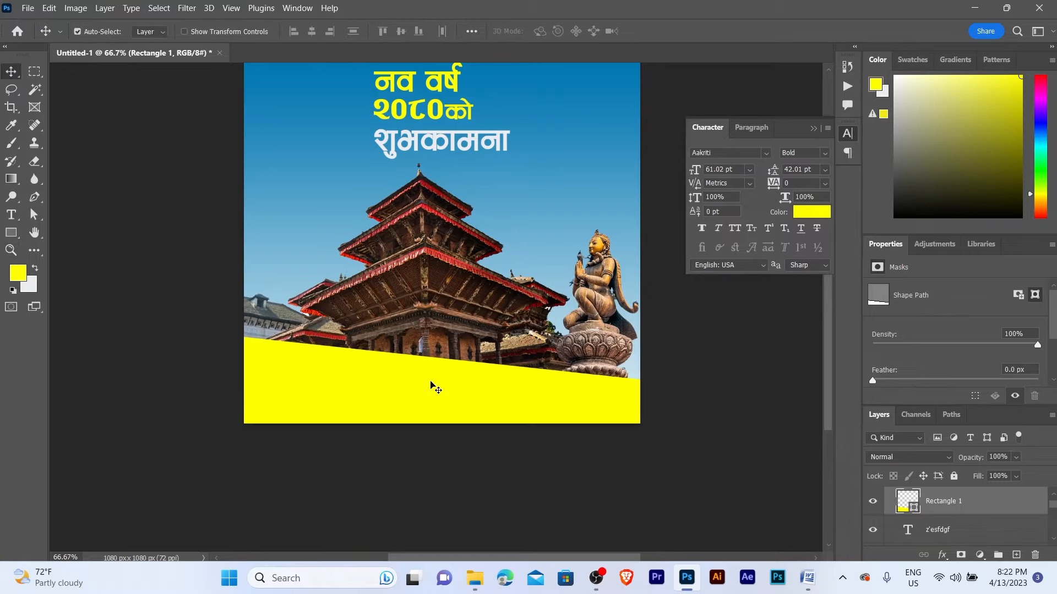
# - Nudge the yellow band lower and rotate it by about -1.2°
pyautogui.hotkey('shift', 'Down')
pyautogui.hotkey('shift', 'Down')
pyautogui.hotkey('shift', 'Down')
pyautogui.hotkey('shift', 'Down')
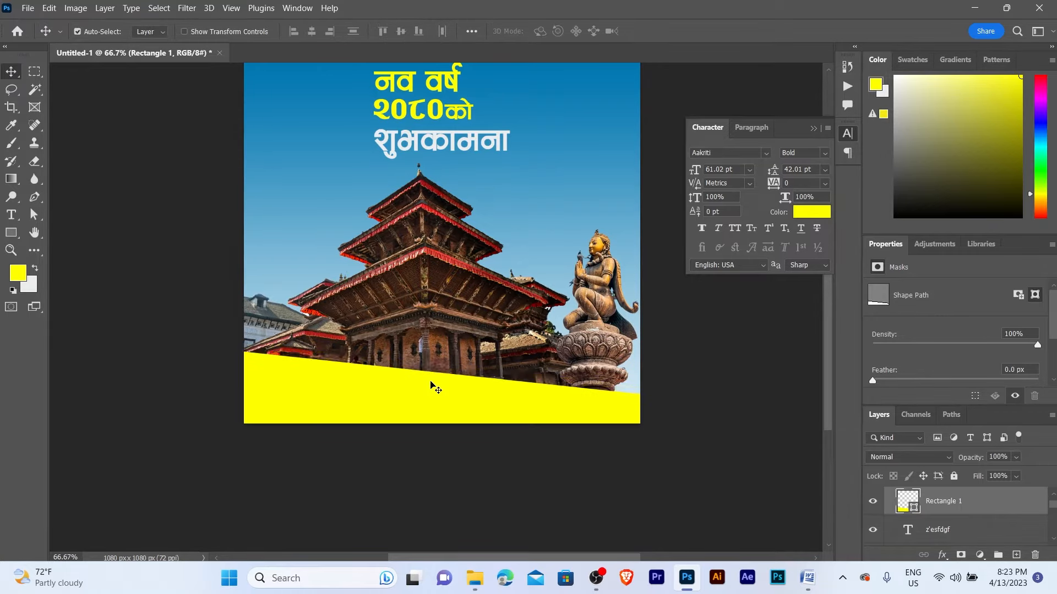
pyautogui.hotkey('shift', 'Down')
pyautogui.hotkey('shift', 'Up')
pyautogui.keyDown('alt'); pyautogui.click(440, 391); pyautogui.keyUp('alt')
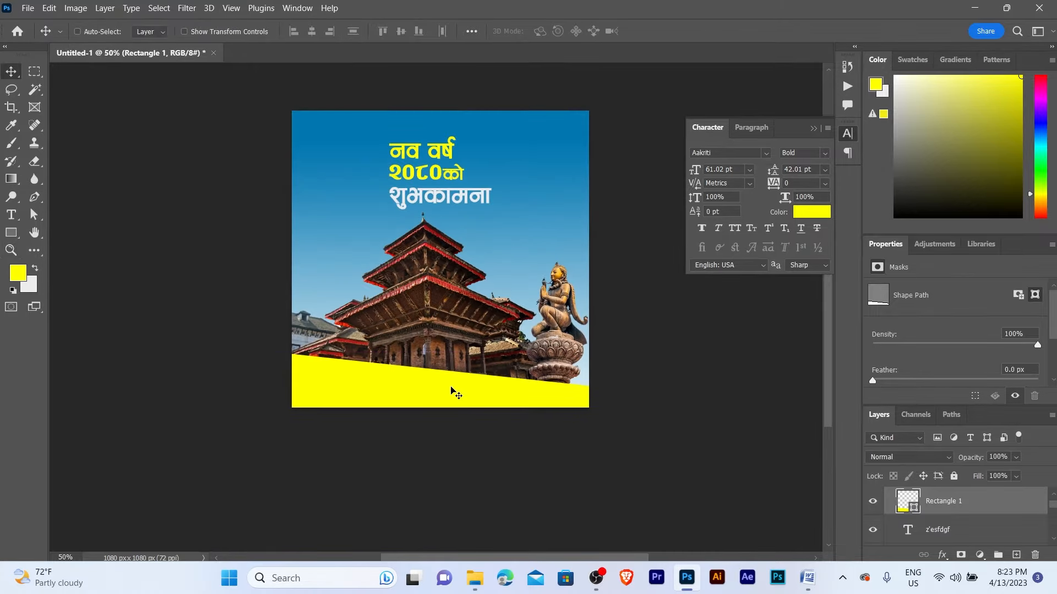
pyautogui.hotkey('ctrl', 't')
pyautogui.moveTo(663, 409); pyautogui.dragTo(663, 405)
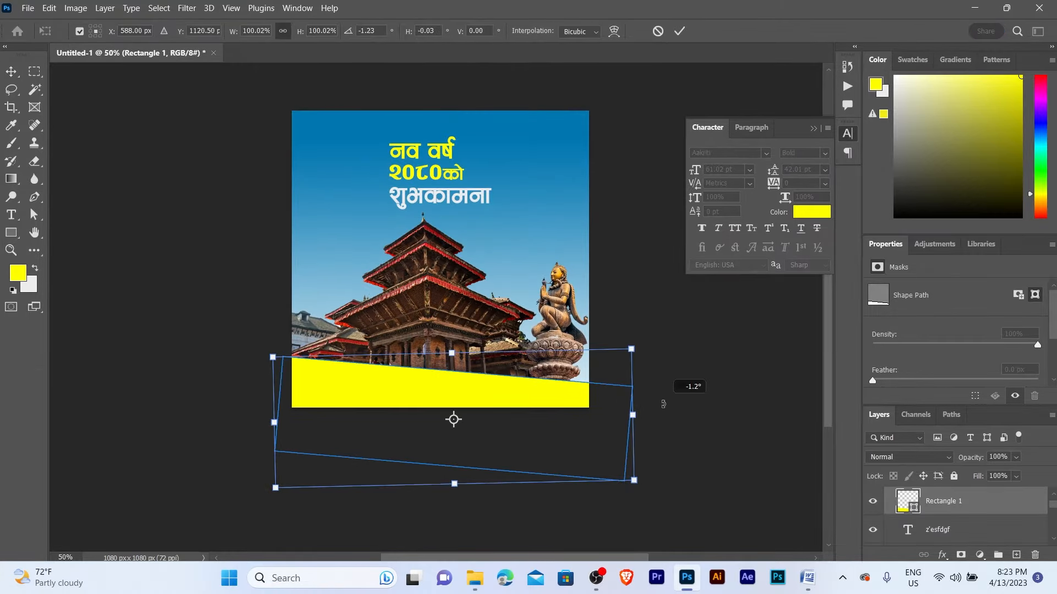
pyautogui.press('Return')
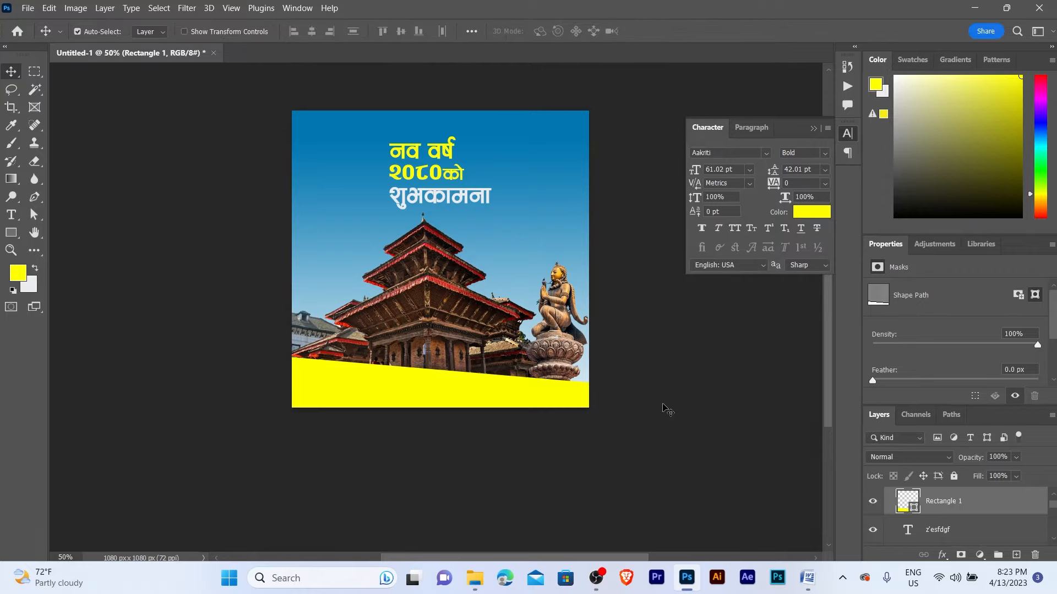
pyautogui.press('Down')
pyautogui.press('Down')
pyautogui.press('Down')
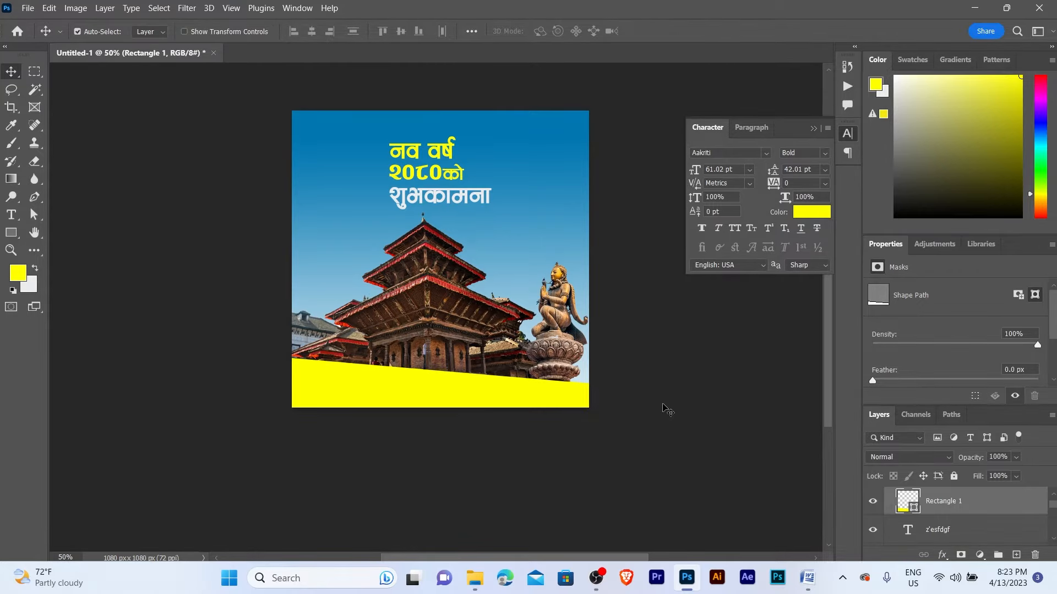
# - Drag the Logo image from the asset folder onto the poster
pyautogui.press('z')
pyautogui.click(516, 359)
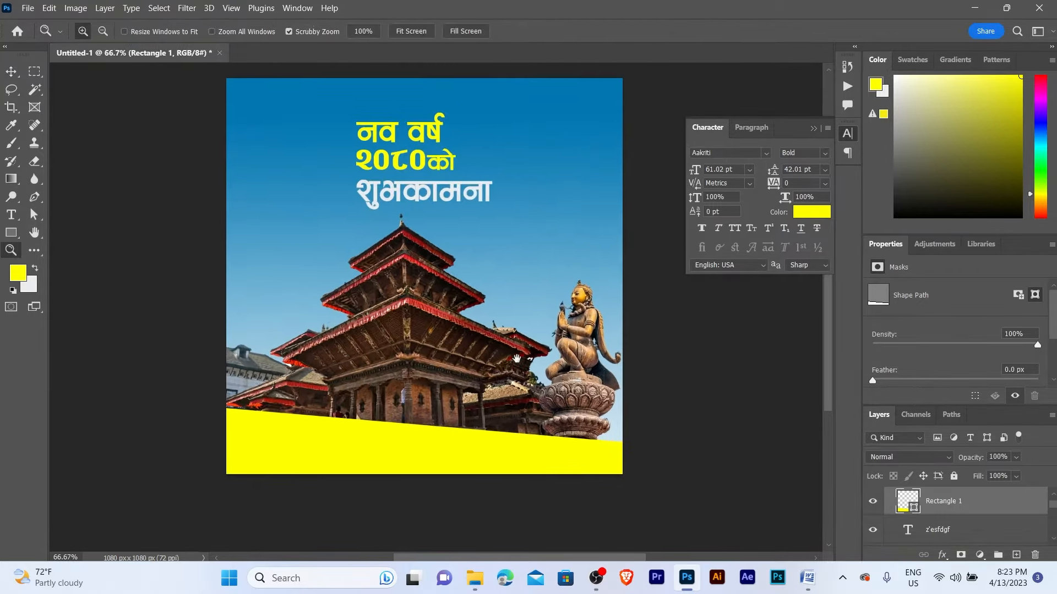
pyautogui.press('v')
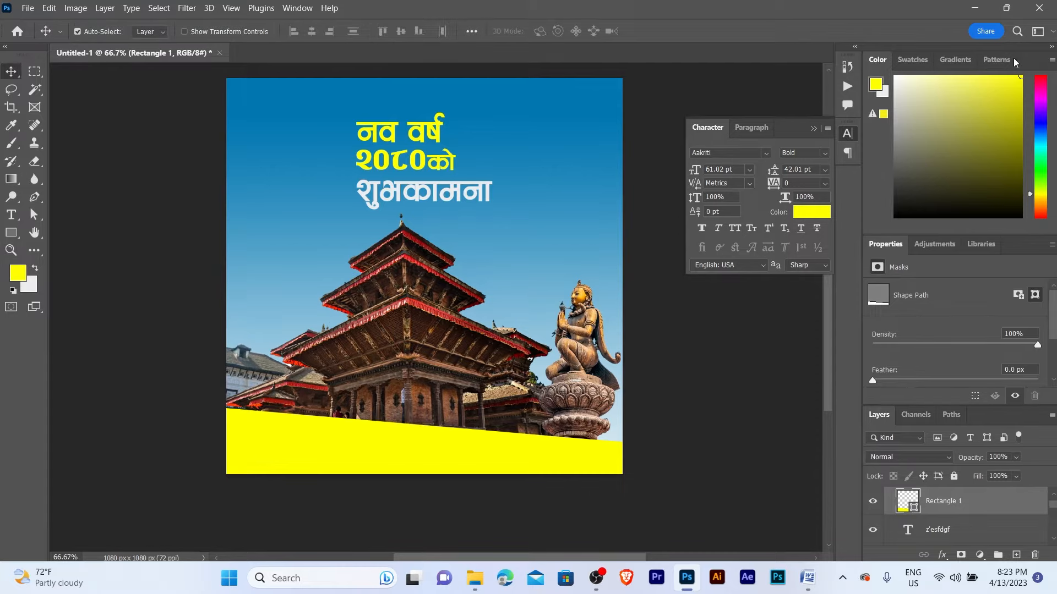
pyautogui.click(974, 7)
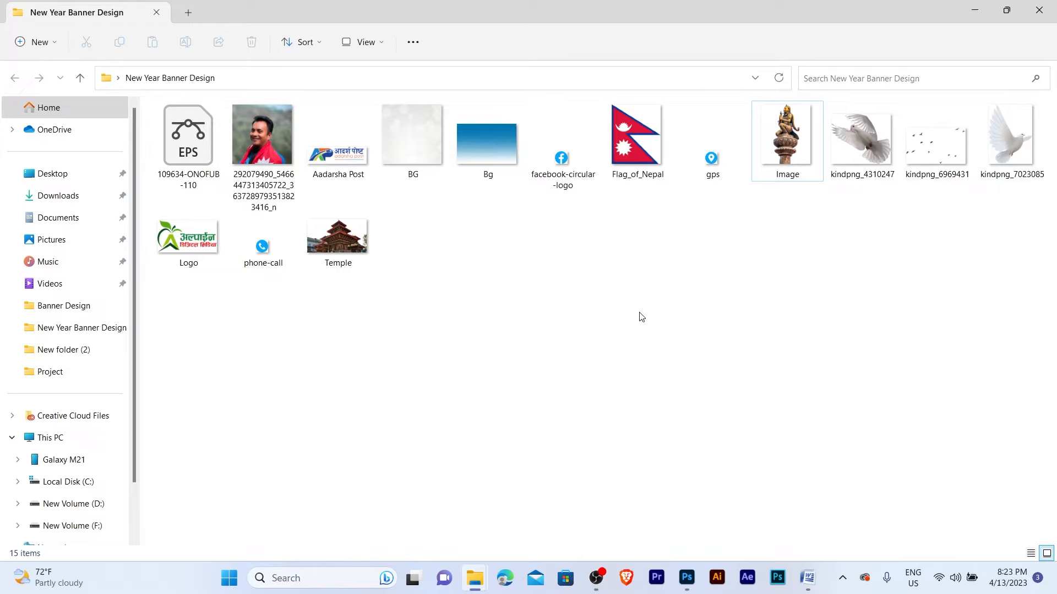
pyautogui.moveTo(173, 268); pyautogui.dragTo(355, 331)
# - Commit the logo and place it on the yellow band's left side at X 184, Y 928 px
pyautogui.press('Return')
pyautogui.press('z')
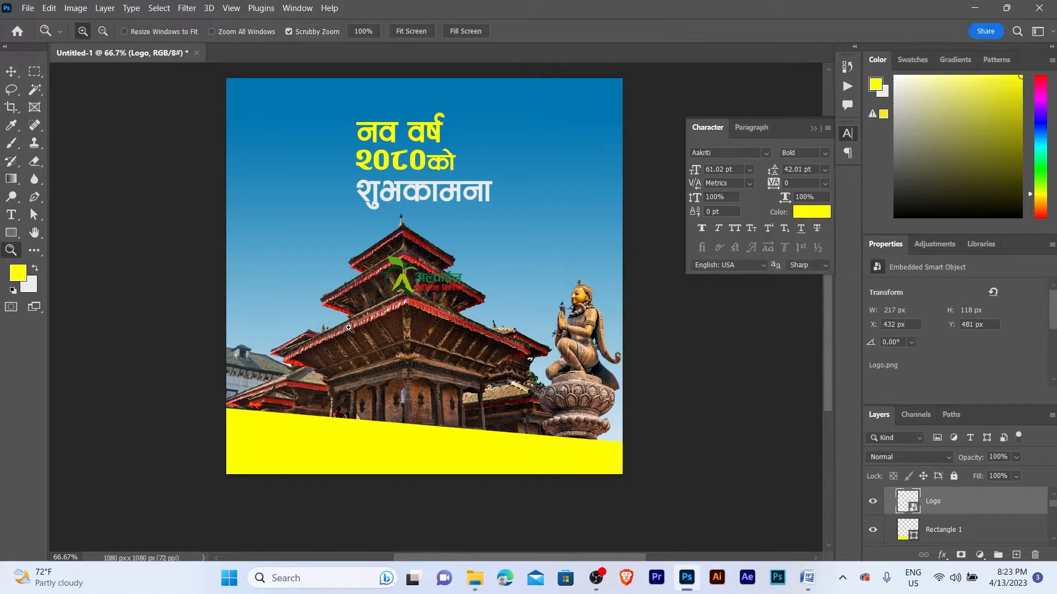
pyautogui.moveTo(406, 306); pyautogui.dragTo(252, 385)
pyautogui.press('v')
pyautogui.press('z')
pyautogui.keyDown('alt'); pyautogui.click(323, 336); pyautogui.keyUp('alt')
pyautogui.keyDown('alt'); pyautogui.click(322, 336); pyautogui.keyUp('alt')
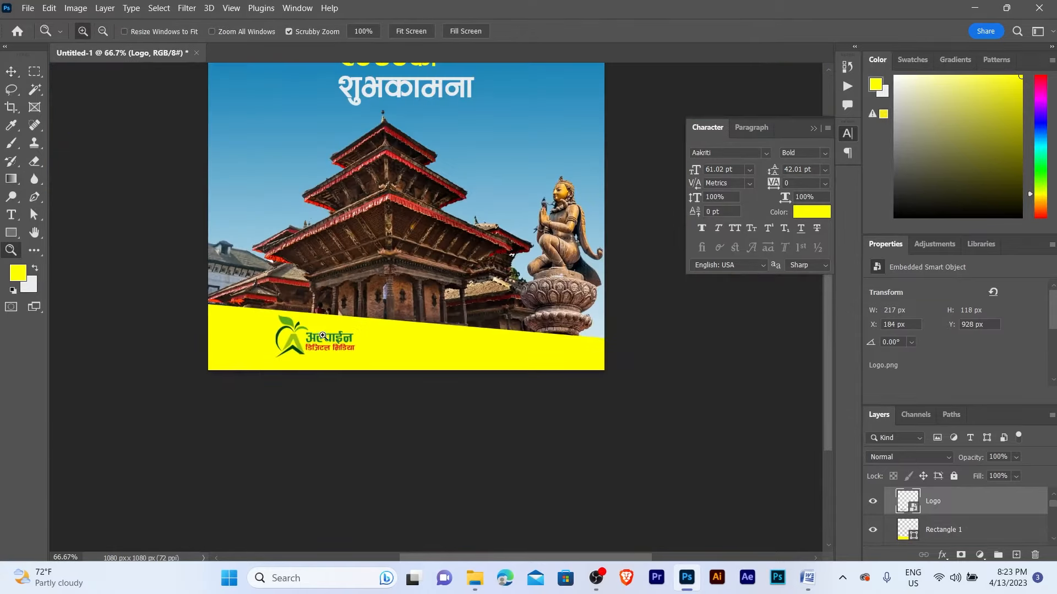
pyautogui.click(322, 336)
pyautogui.press('v')
pyautogui.click(408, 336)
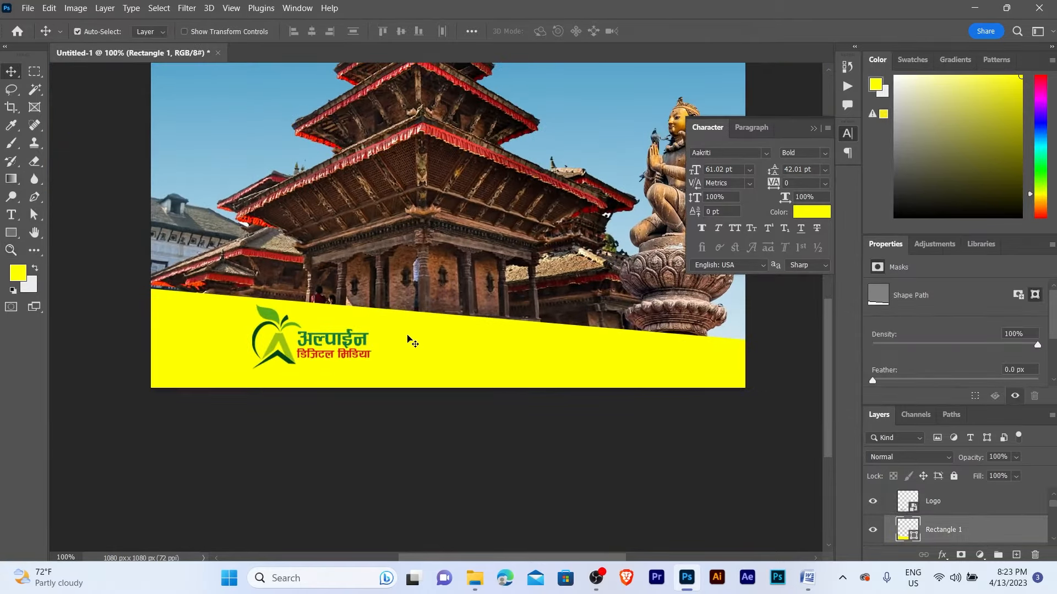
pyautogui.press('z')
pyautogui.click(408, 344)
pyautogui.press('v')
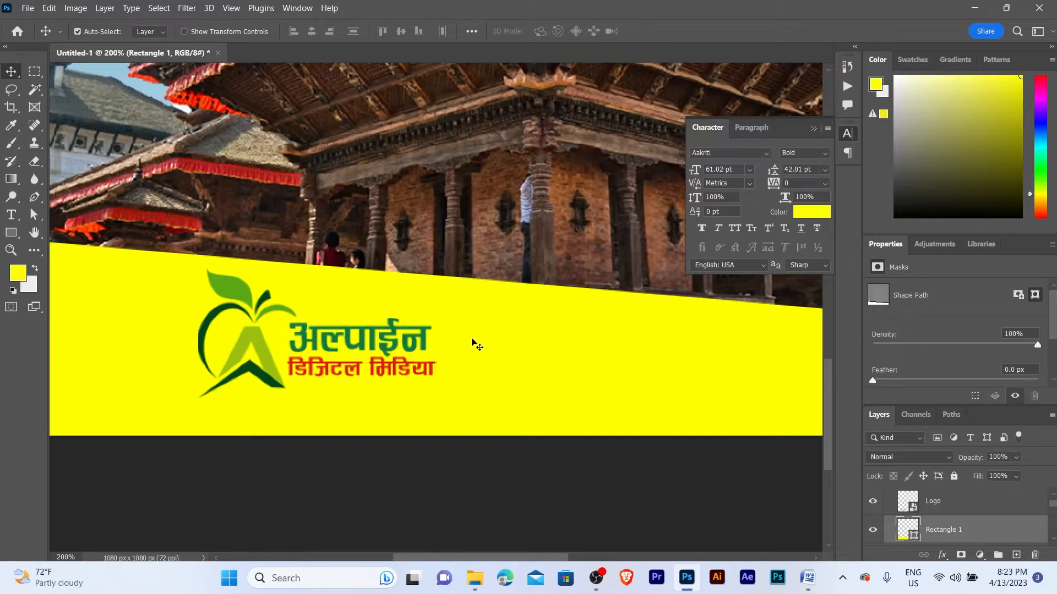
# - Fill the Rectangle 1 band with pale mint #dafbe3 instead of yellow
pyautogui.click(18, 273)
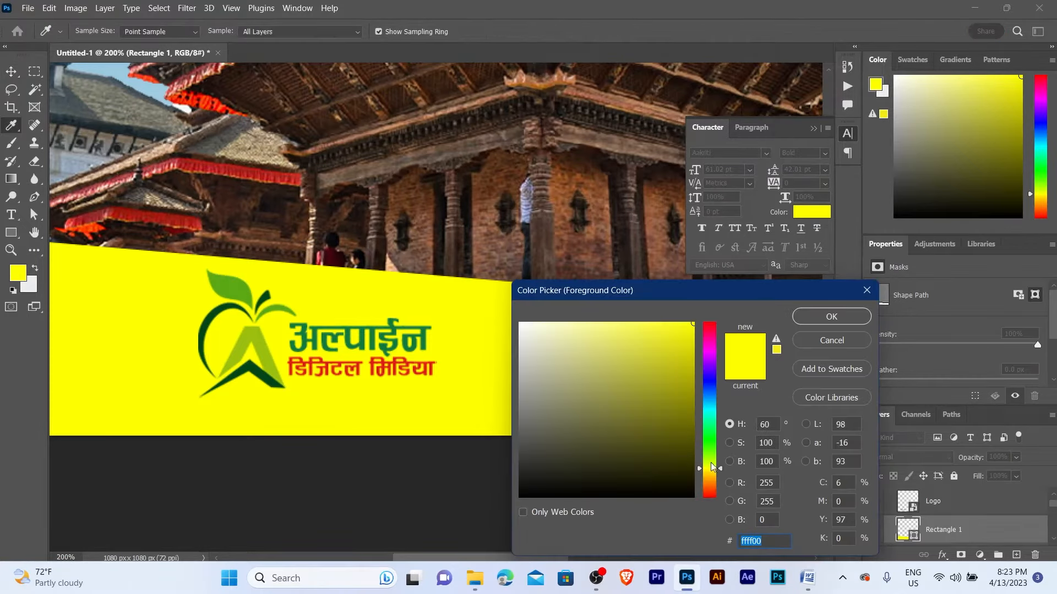
pyautogui.moveTo(711, 465); pyautogui.dragTo(707, 431)
pyautogui.click(690, 437)
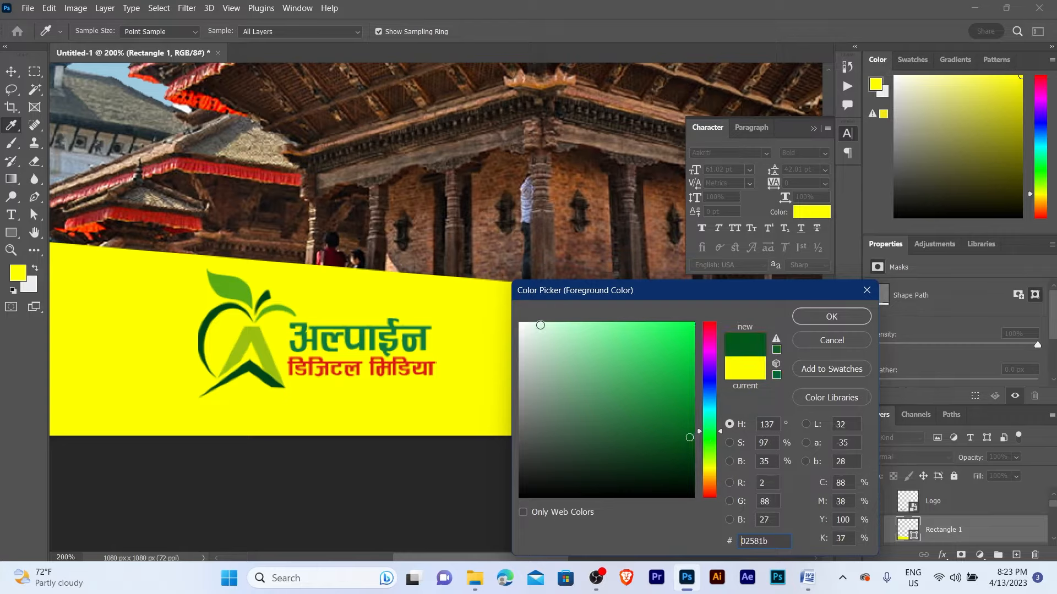
pyautogui.click(540, 325)
pyautogui.click(543, 325)
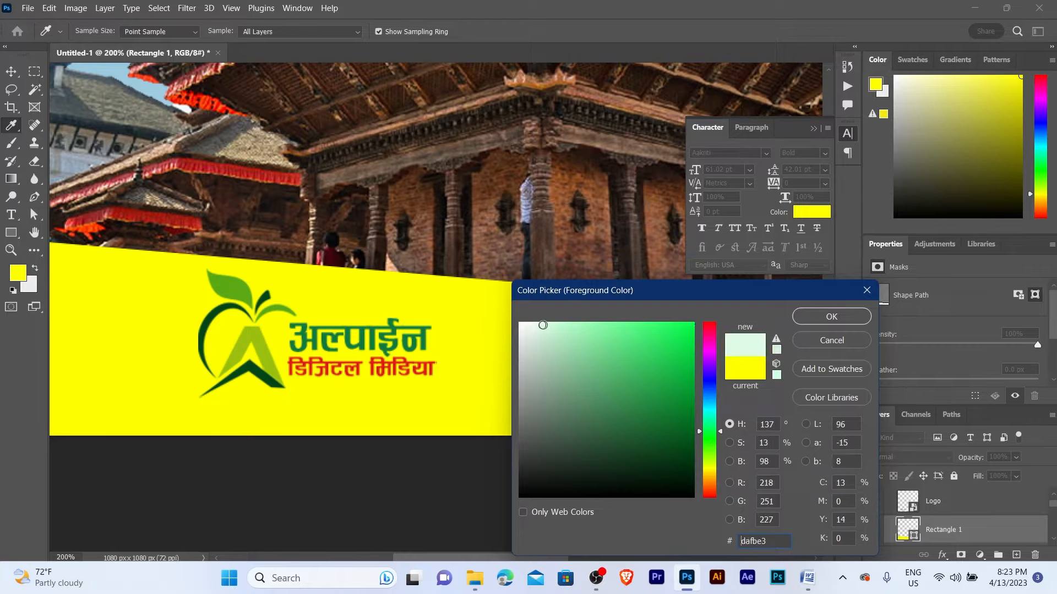
pyautogui.click(831, 317)
pyautogui.press('z')
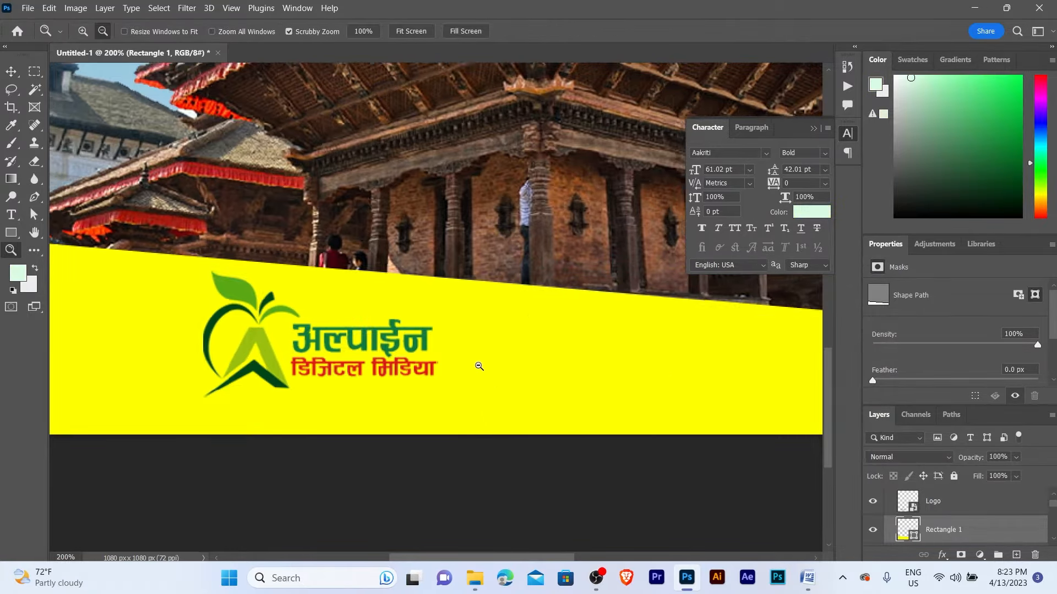
pyautogui.keyDown('alt'); pyautogui.click(482, 364); pyautogui.keyUp('alt')
pyautogui.press('v')
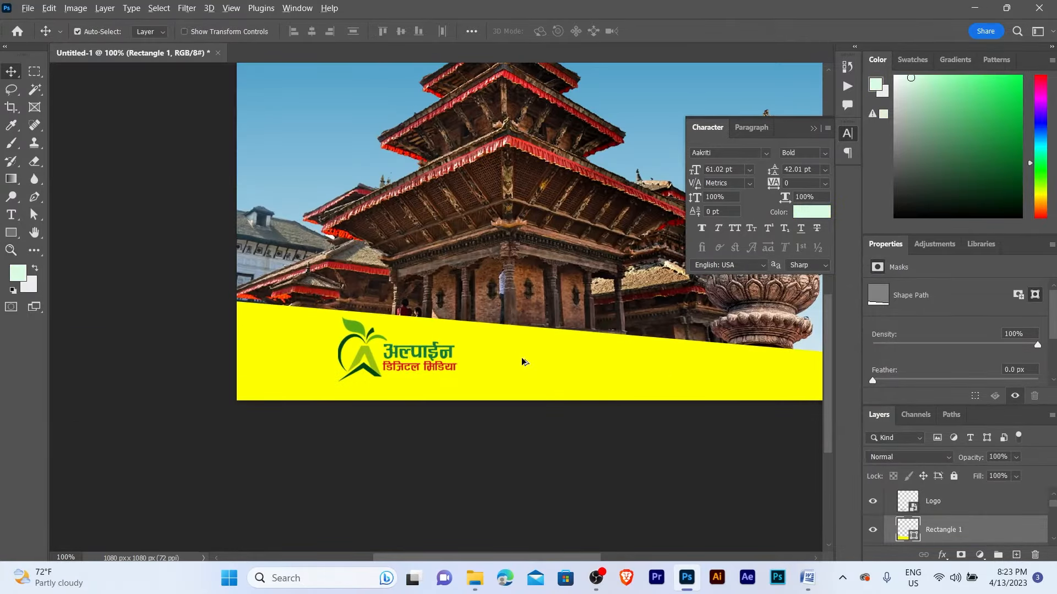
pyautogui.hotkey('alt', 'BackSpace')
# - Nudge the logo down 12 px on the band, to Y 940 px
pyautogui.click(459, 355)
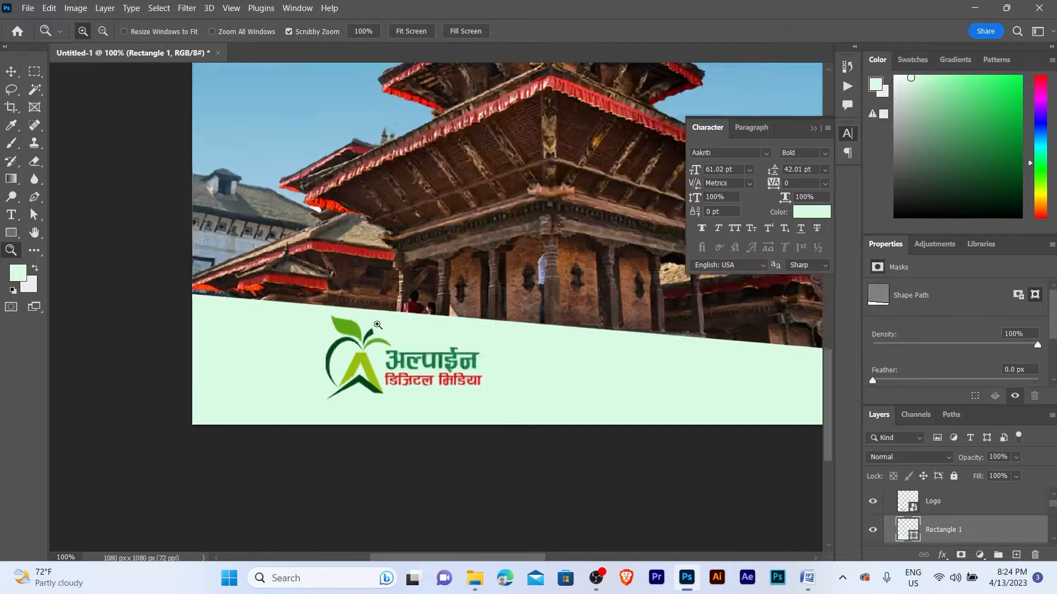
pyautogui.press('v')
pyautogui.click(357, 379)
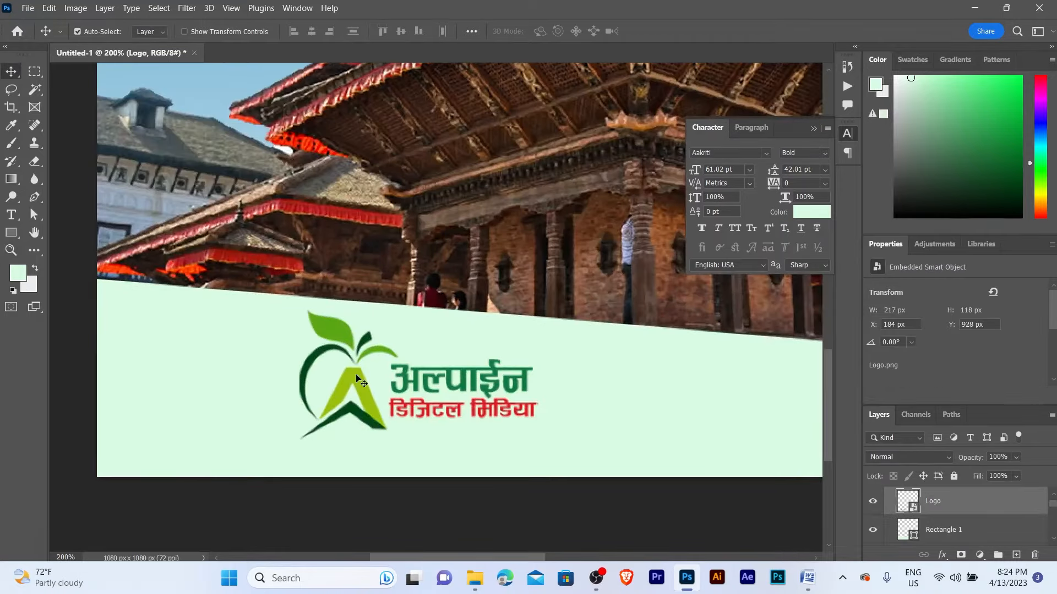
pyautogui.hotkey('shift', 'Down')
pyautogui.press('Down')
pyautogui.press('Down')
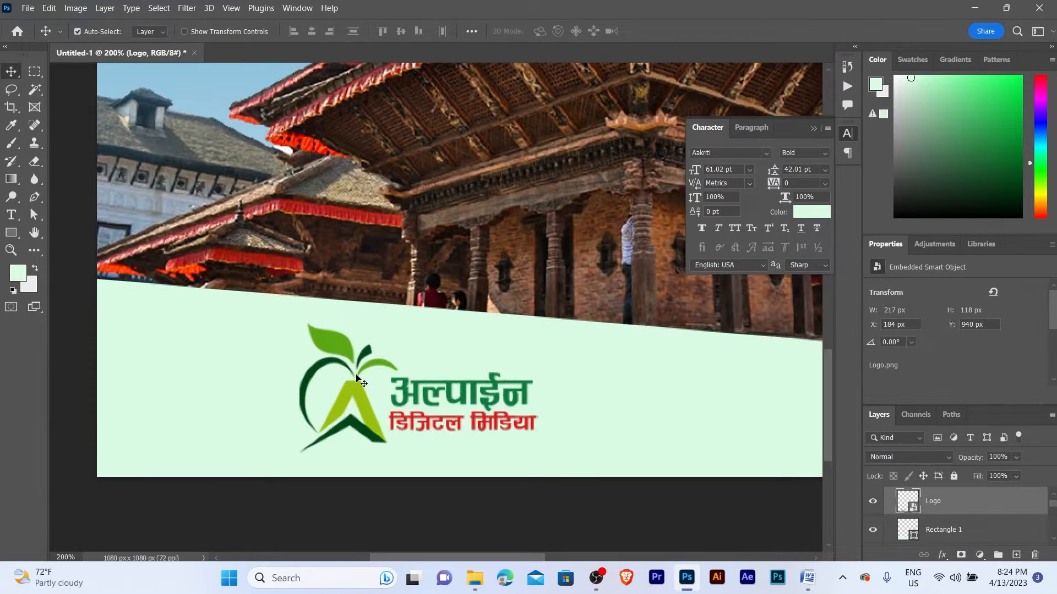
pyautogui.press('z')
pyautogui.keyDown('alt'); pyautogui.click(357, 379); pyautogui.keyUp('alt')
pyautogui.press('v')
pyautogui.click(526, 385)
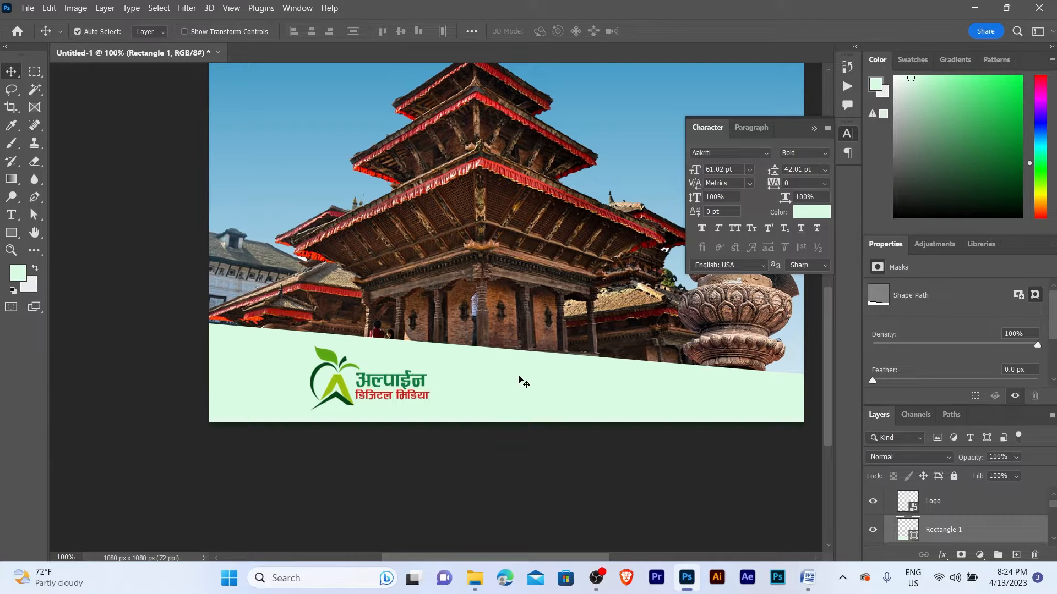
# - Give the band's path a 10 px red stroke
pyautogui.press('a')
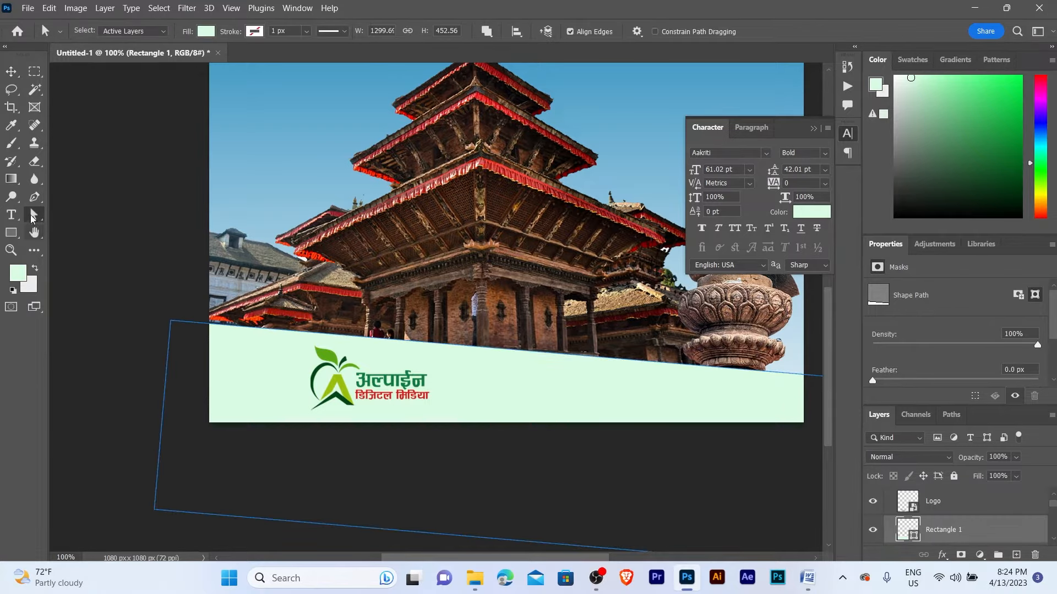
pyautogui.rightClick(33, 214)
pyautogui.click(99, 228)
pyautogui.click(255, 31)
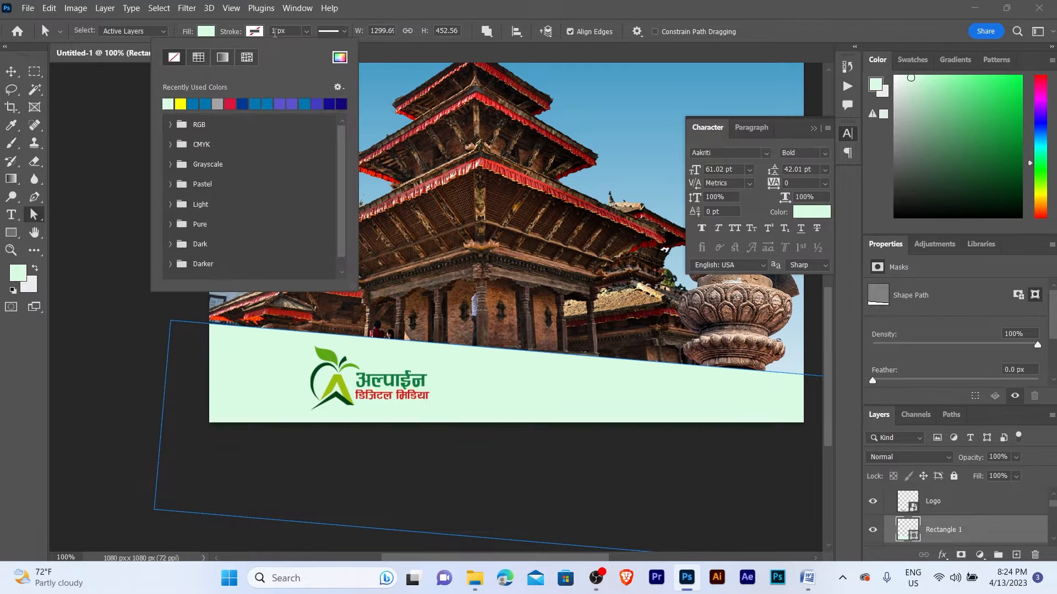
pyautogui.click(275, 32)
pyautogui.write('10')
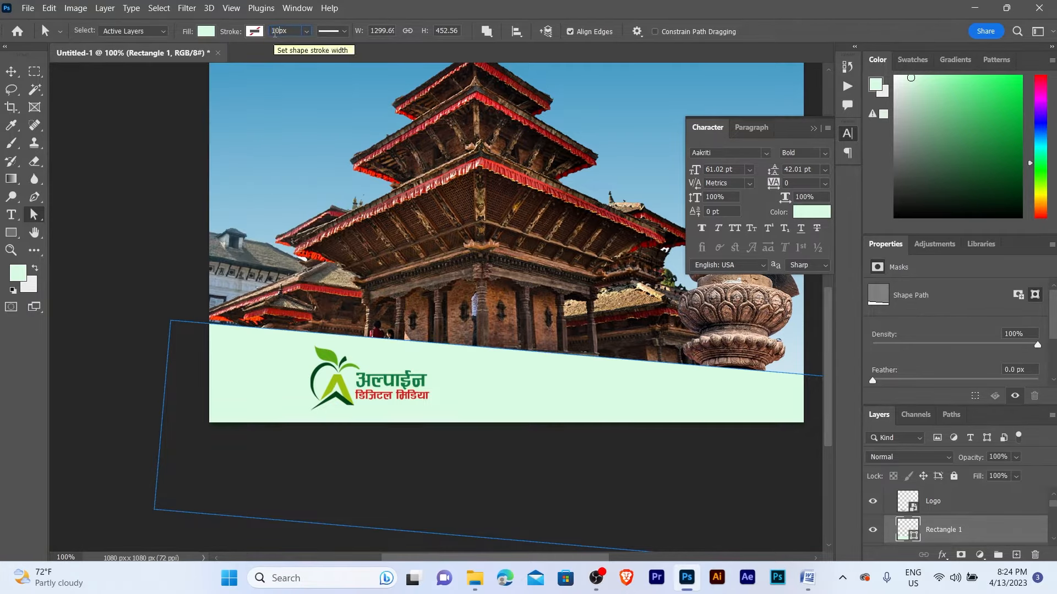
pyautogui.press('Return')
pyautogui.click(253, 33)
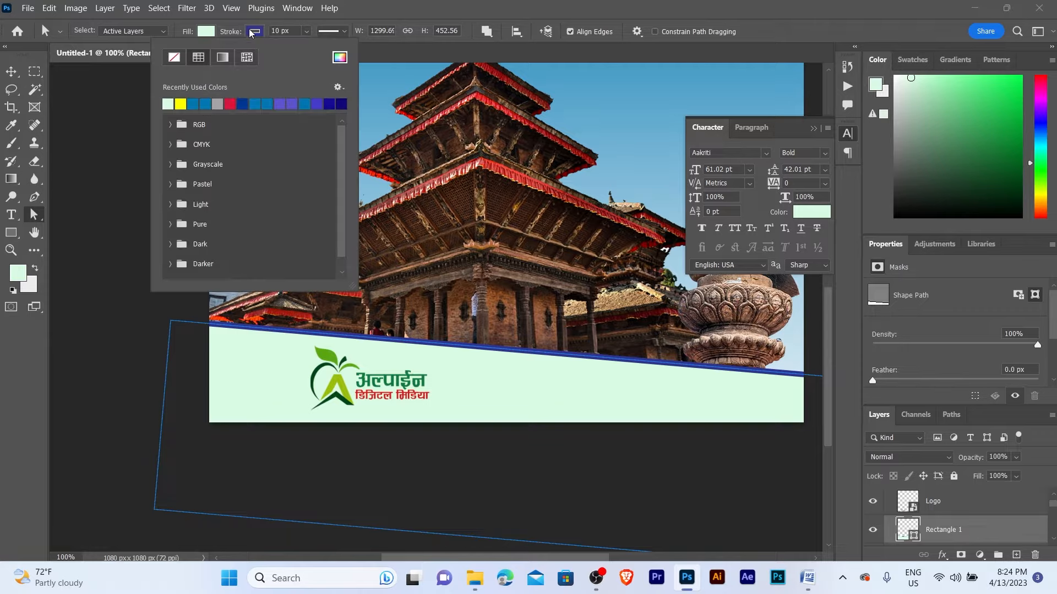
pyautogui.click(229, 102)
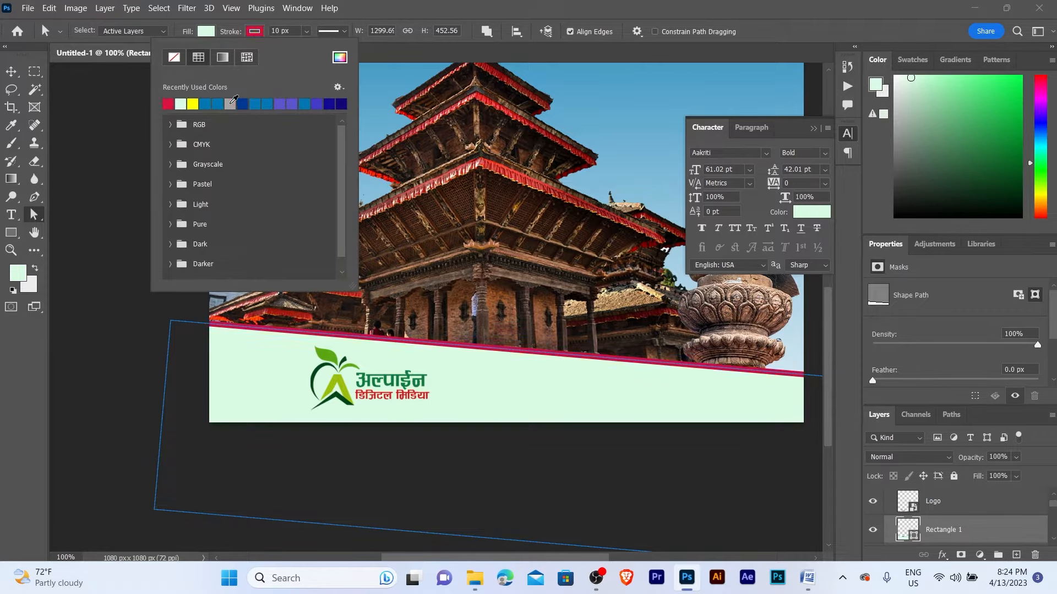
pyautogui.click(19, 68)
# - Check the band's red edge and shift the logo to X 164 px, 20 px left
pyautogui.click(11, 250)
pyautogui.keyDown('alt'); pyautogui.click(476, 319); pyautogui.keyUp('alt')
pyautogui.scroll(-1, 477, 316)
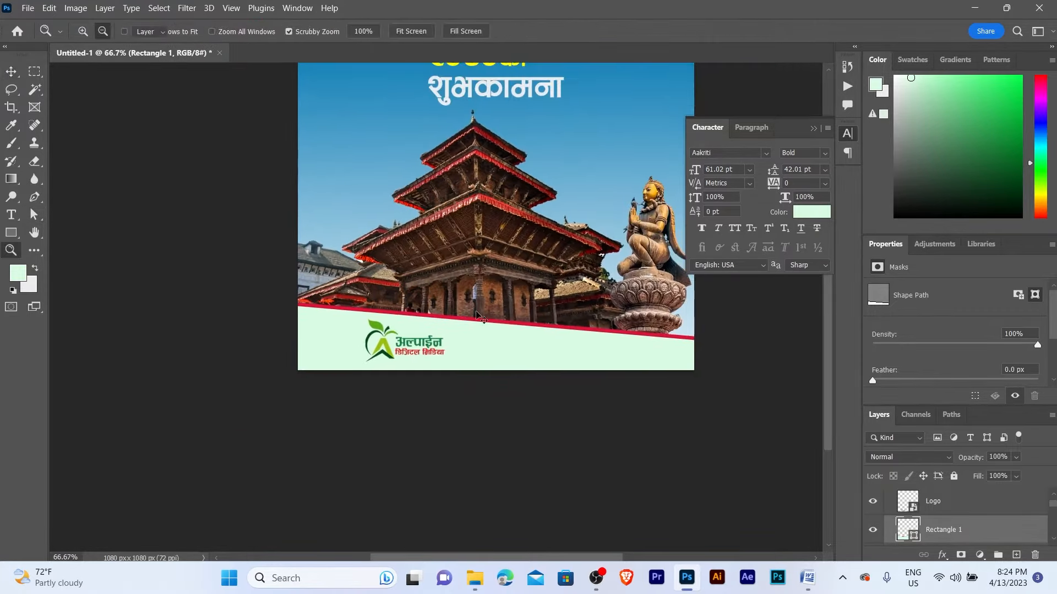
pyautogui.click(475, 322)
pyautogui.click(457, 330)
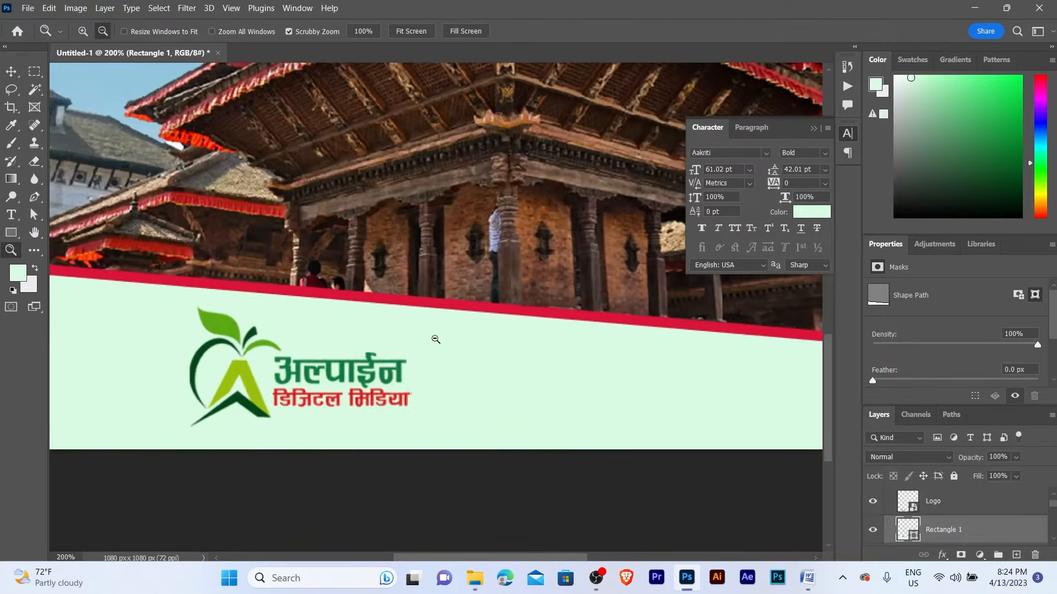
pyautogui.keyDown('alt'); pyautogui.click(435, 339); pyautogui.keyUp('alt')
pyautogui.press('v')
pyautogui.click(372, 366)
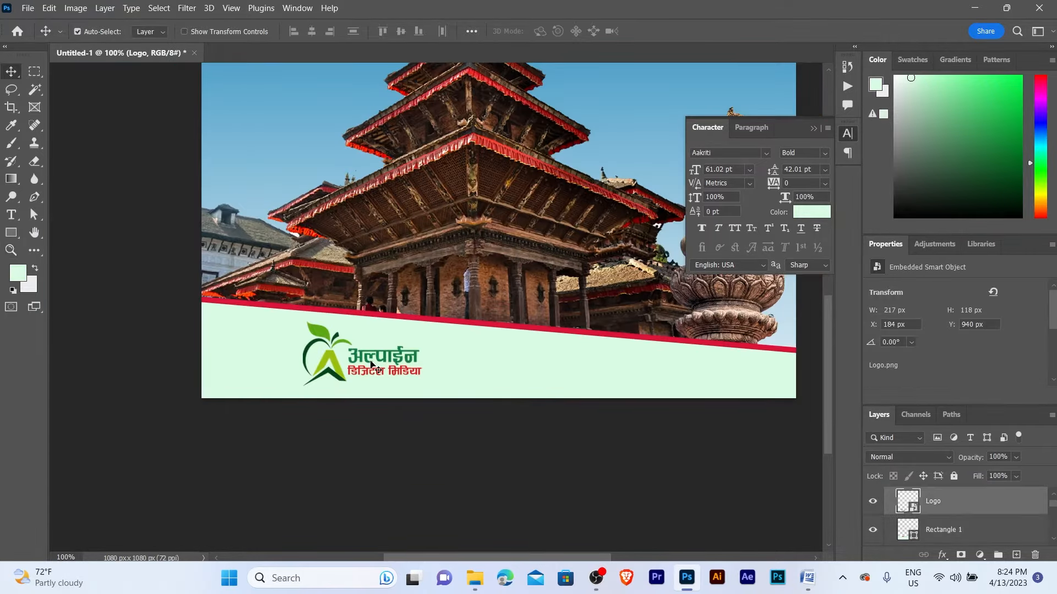
pyautogui.hotkey('shift', 'Left')
pyautogui.hotkey('shift', 'Left')
pyautogui.hotkey('shift', 'Left')
pyautogui.hotkey('shift', 'Left')
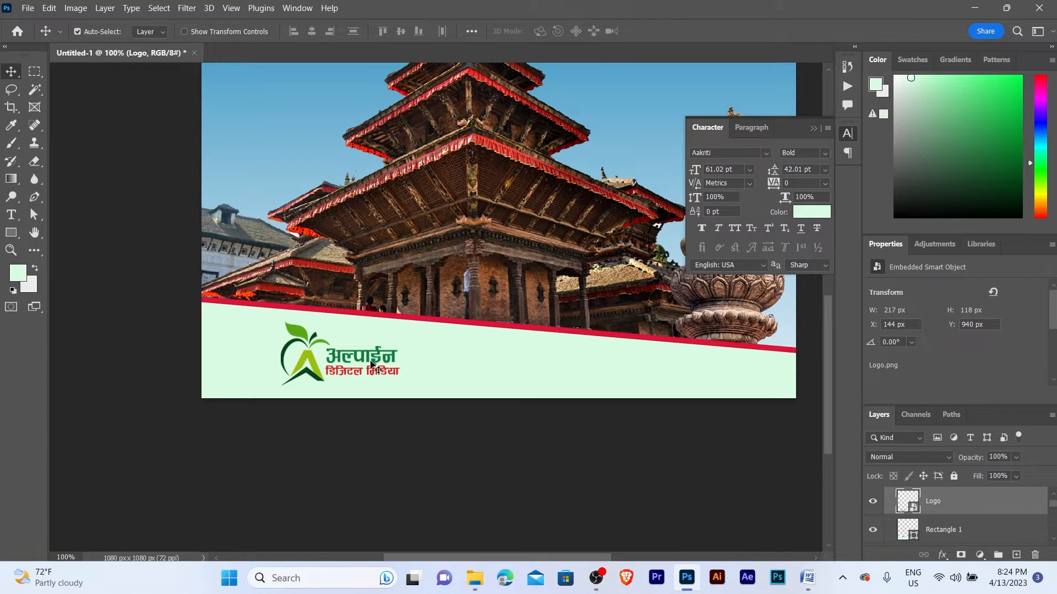
pyautogui.hotkey('shift', 'Right')
pyautogui.hotkey('shift', 'Right')
# - Zoom in on the logo area and select the Rectangle 1 band layer
pyautogui.press('z')
pyautogui.click(371, 364)
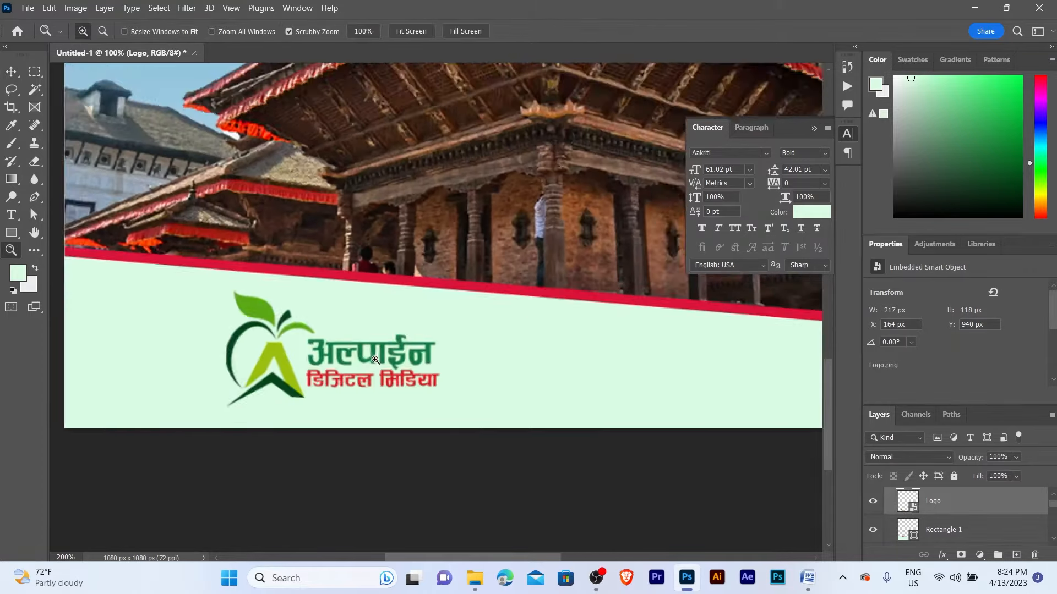
pyautogui.press('v')
pyautogui.click(493, 350)
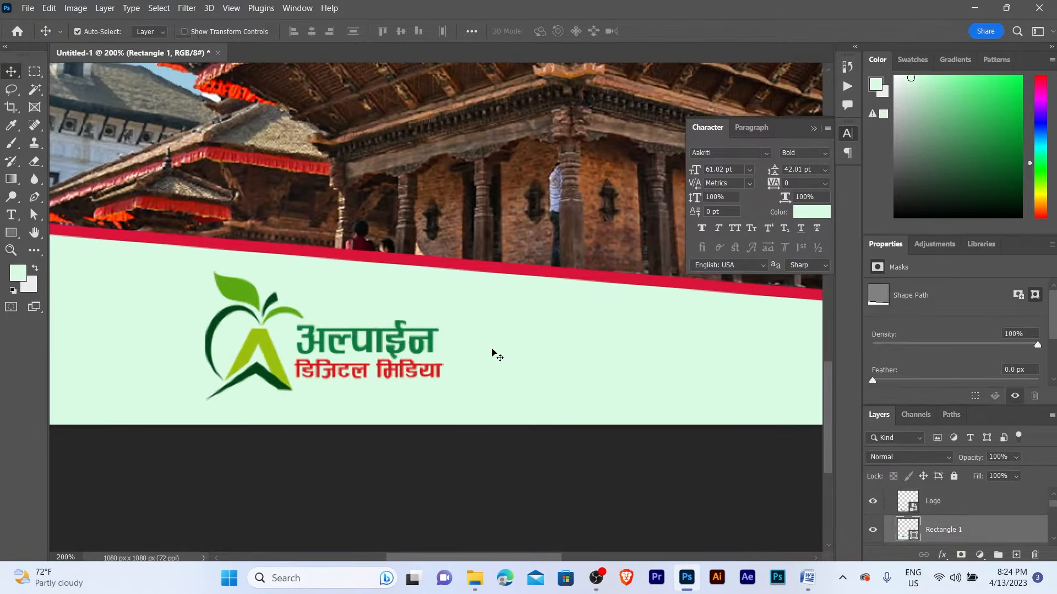
pyautogui.hscroll(2, 479, 340)
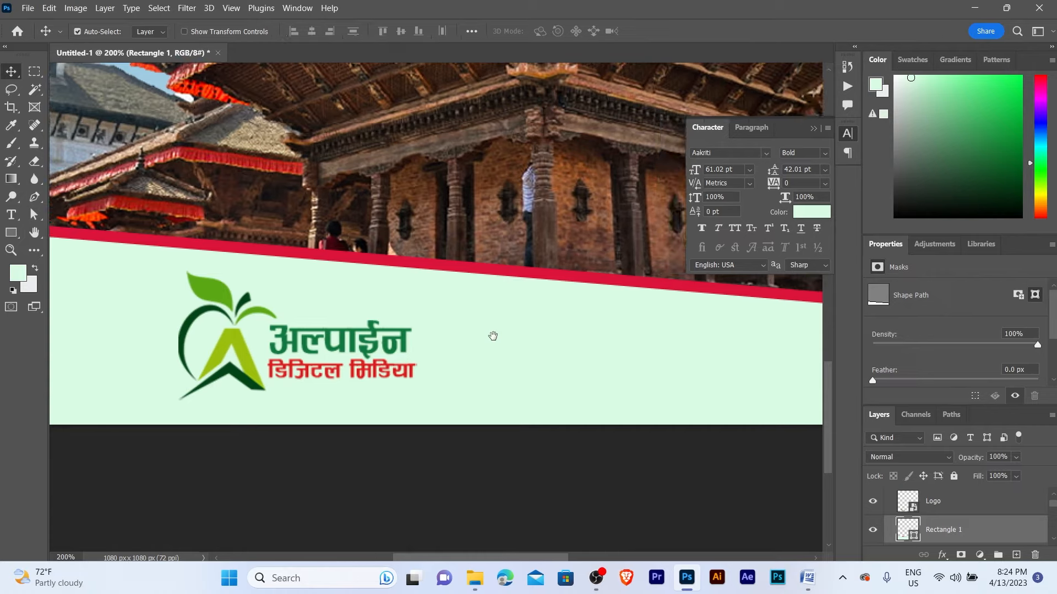
pyautogui.click(13, 233)
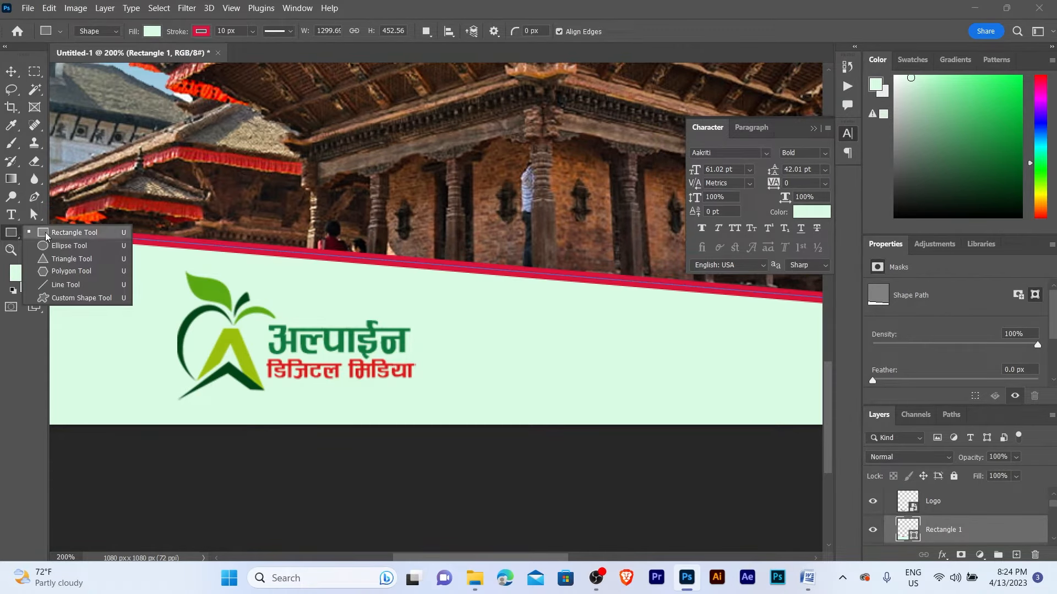
# - Draw a thin tall rectangle right of the logo with red fill and no stroke
pyautogui.click(75, 232)
pyautogui.moveTo(419, 314); pyautogui.dragTo(432, 402)
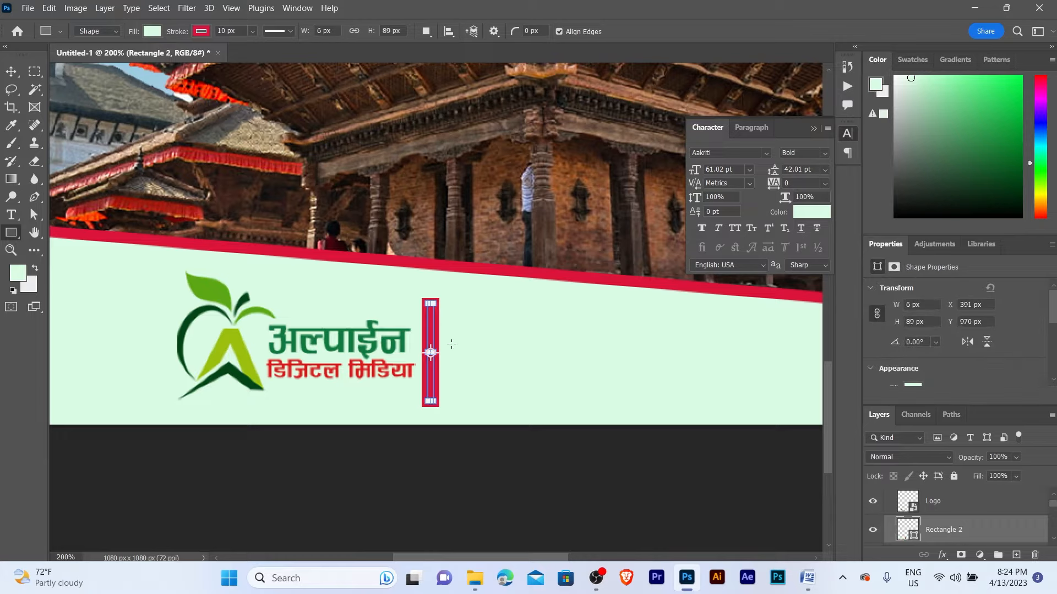
pyautogui.press('v')
pyautogui.press('a')
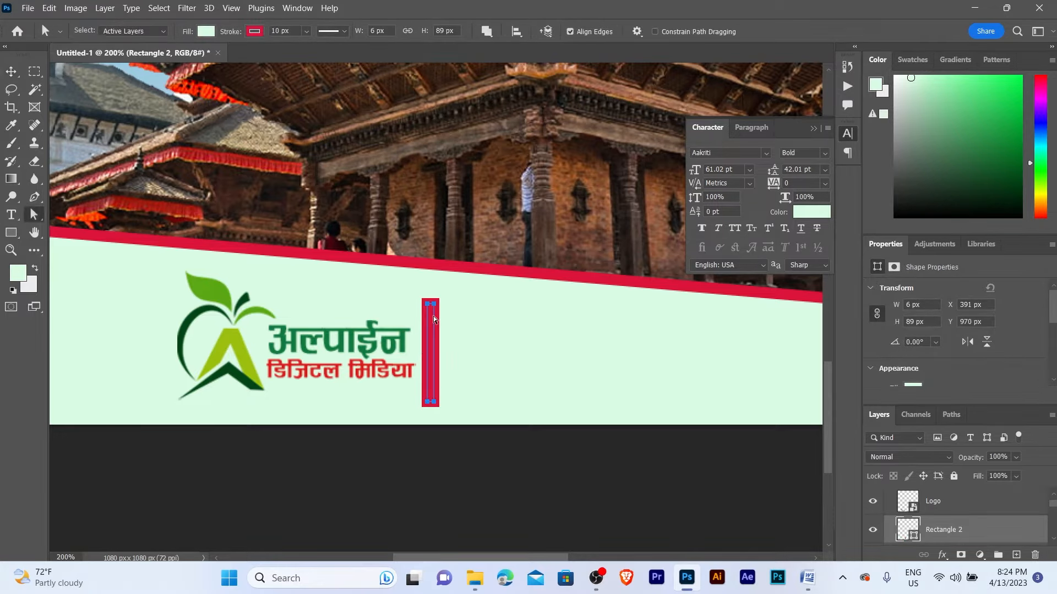
pyautogui.click(261, 32)
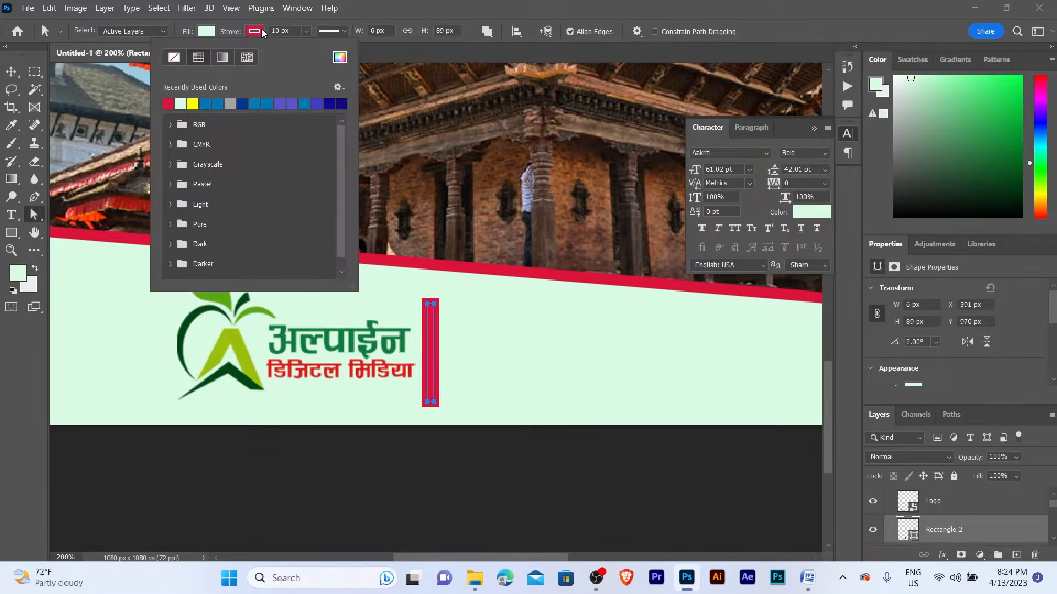
pyautogui.click(174, 57)
pyautogui.click(207, 31)
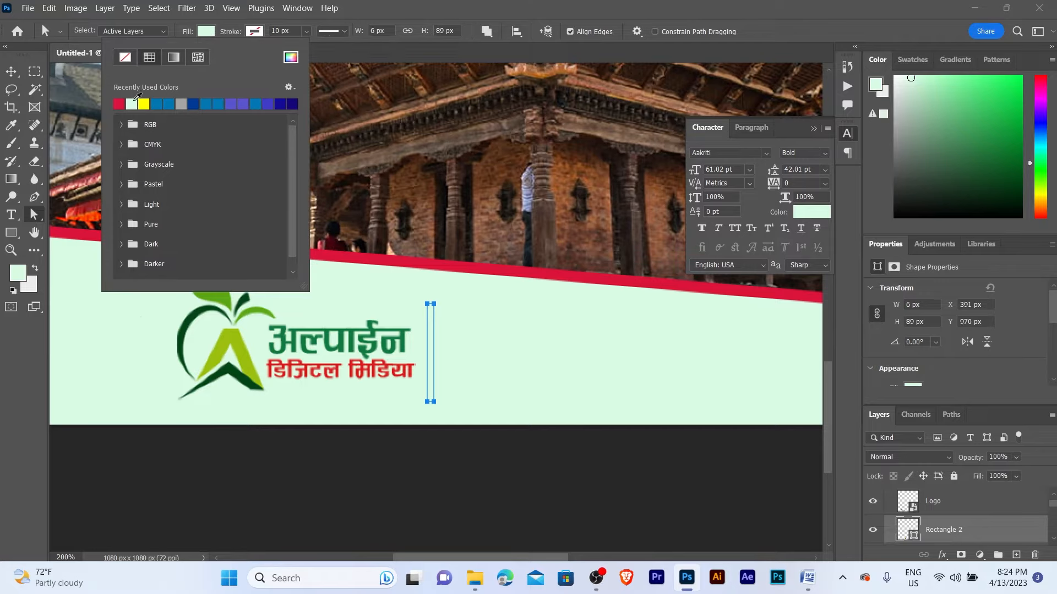
pyautogui.click(119, 104)
# - Shift the red bar slightly left and deselect all layers
pyautogui.click(11, 71)
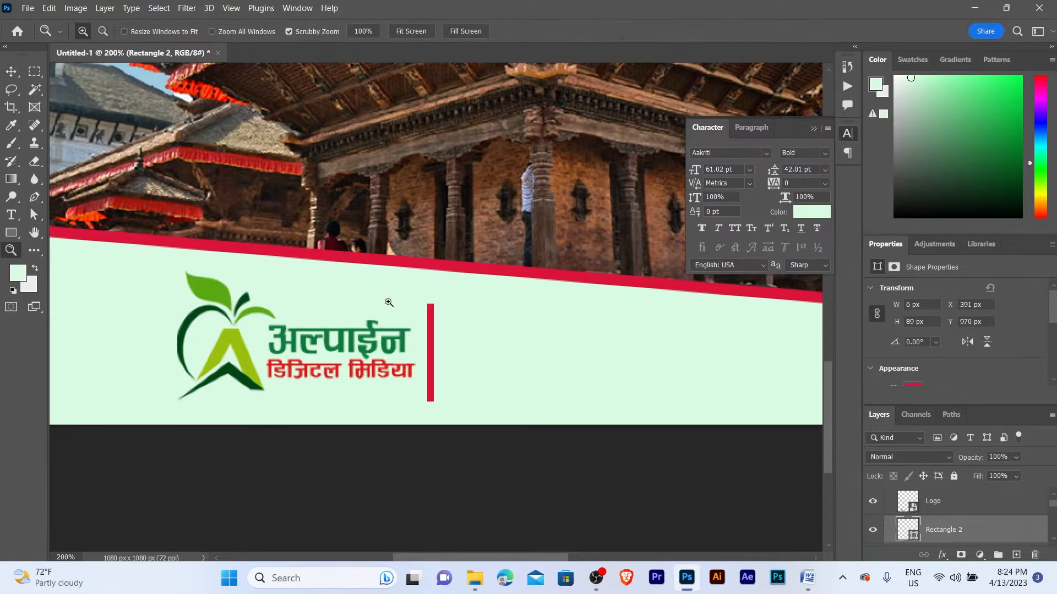
pyautogui.scroll(2, 402, 308)
pyautogui.moveTo(456, 380); pyautogui.dragTo(450, 380)
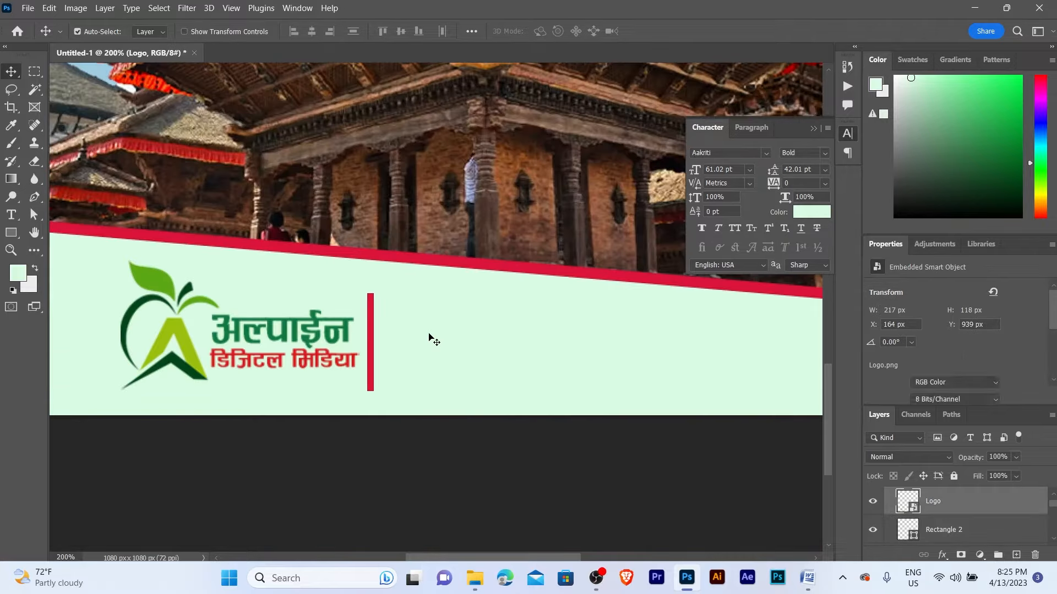
pyautogui.click(431, 337)
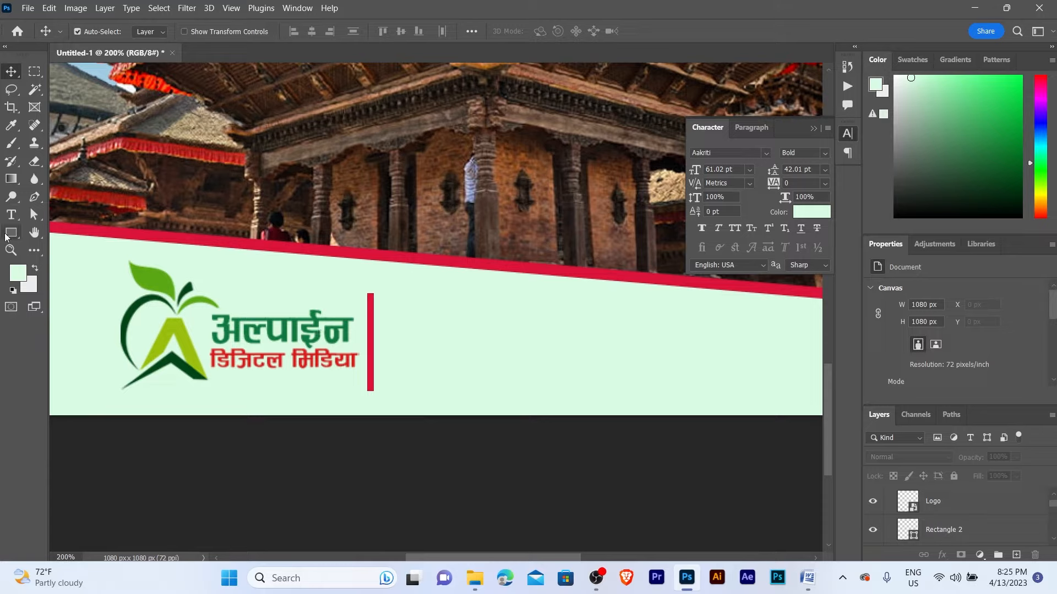
# - Add a Lorem Ipsum placeholder text layer and move it right of the red bar
pyautogui.click(11, 215)
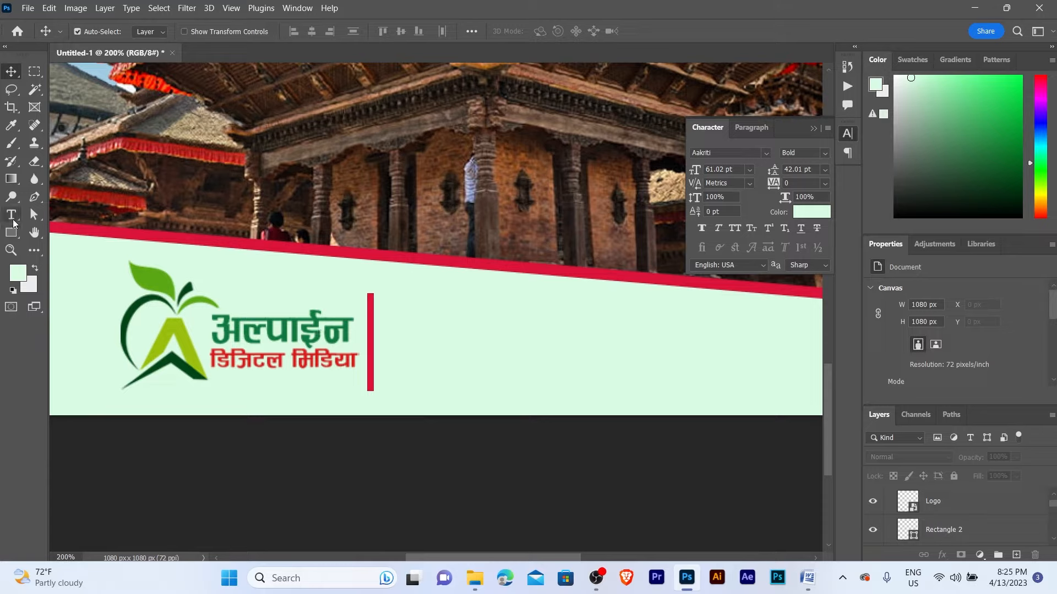
pyautogui.click(408, 317)
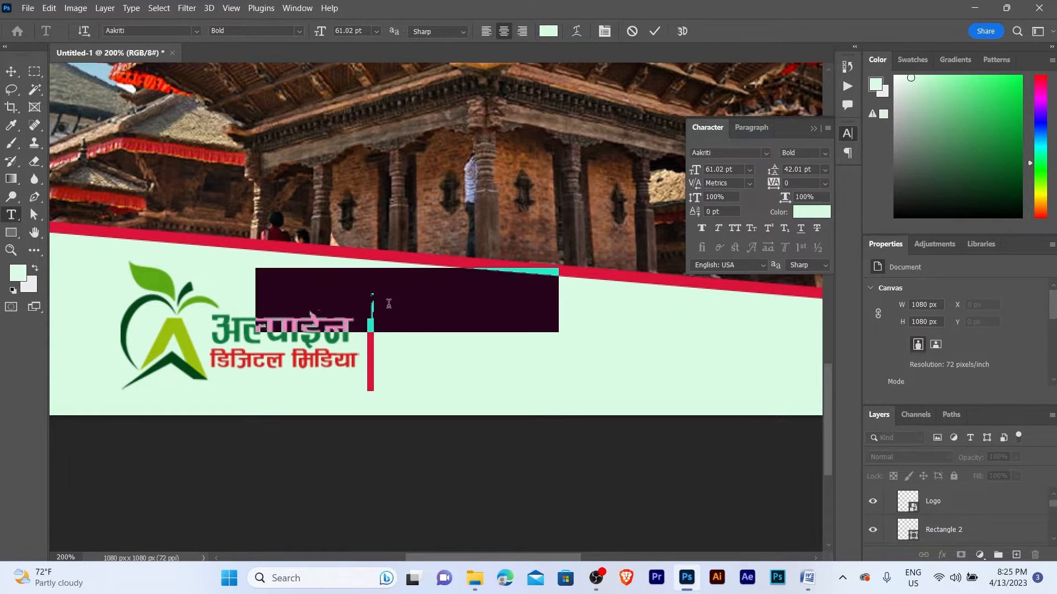
pyautogui.click(9, 73)
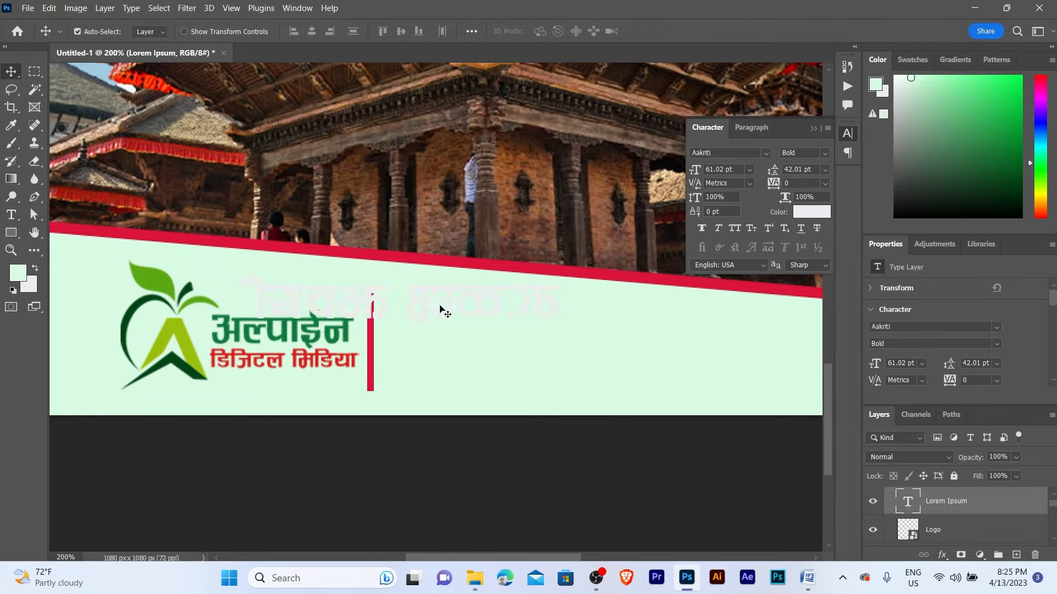
pyautogui.moveTo(441, 310); pyautogui.dragTo(590, 338)
# - Colour the placeholder text dark grey
pyautogui.click(18, 275)
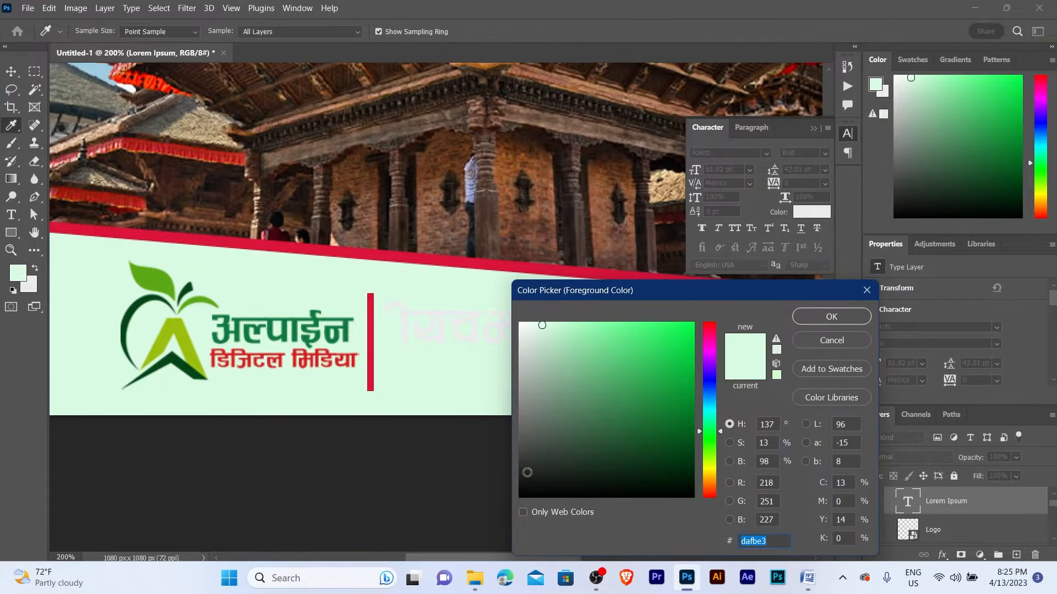
pyautogui.click(524, 472)
pyautogui.click(858, 322)
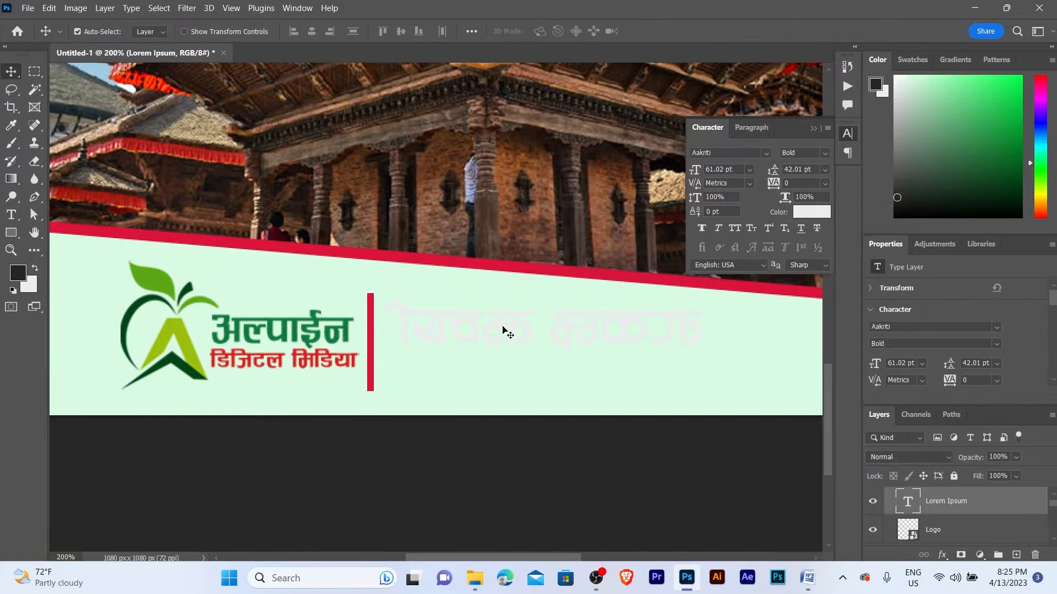
pyautogui.hotkey('alt', 'BackSpace')
pyautogui.press('z')
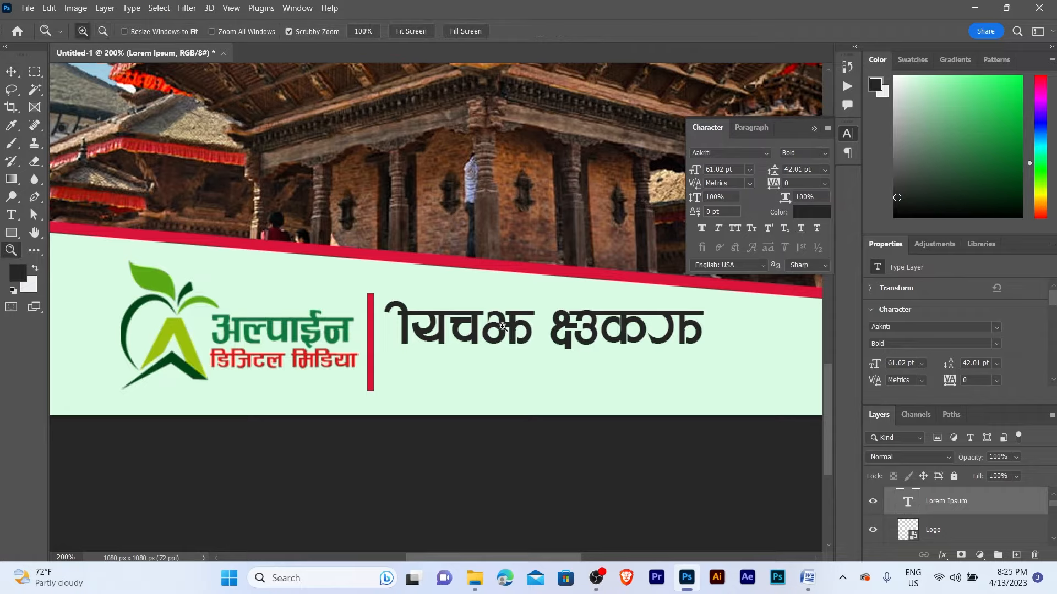
pyautogui.keyDown('alt'); pyautogui.click(483, 318); pyautogui.keyUp('alt')
pyautogui.click(484, 319)
pyautogui.press('v')
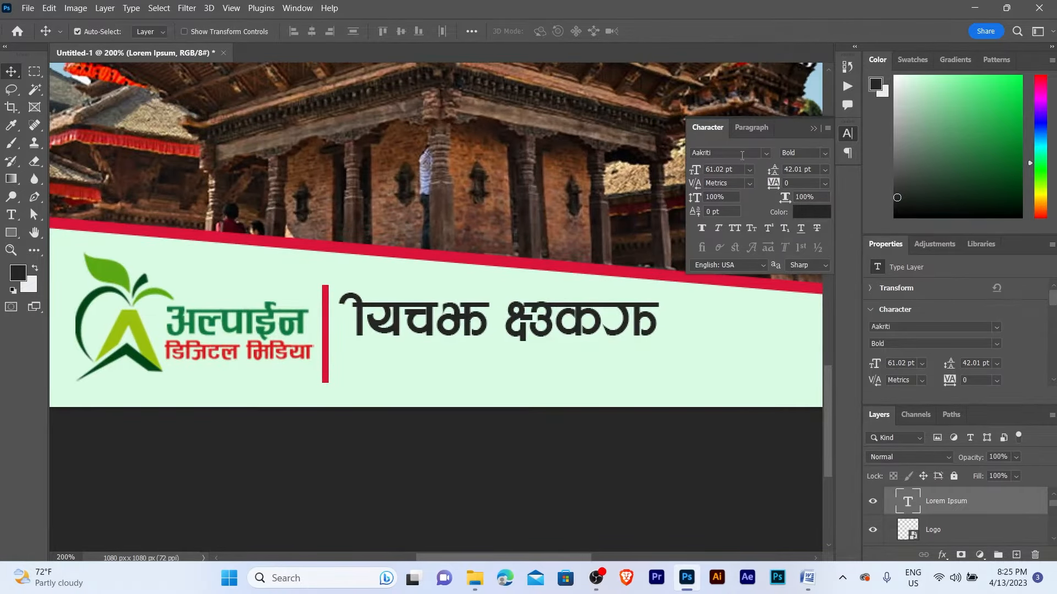
# - Set the placeholder to Franklin Gothic Heavy, shrink it to about half size and reposition it
pyautogui.click(766, 153)
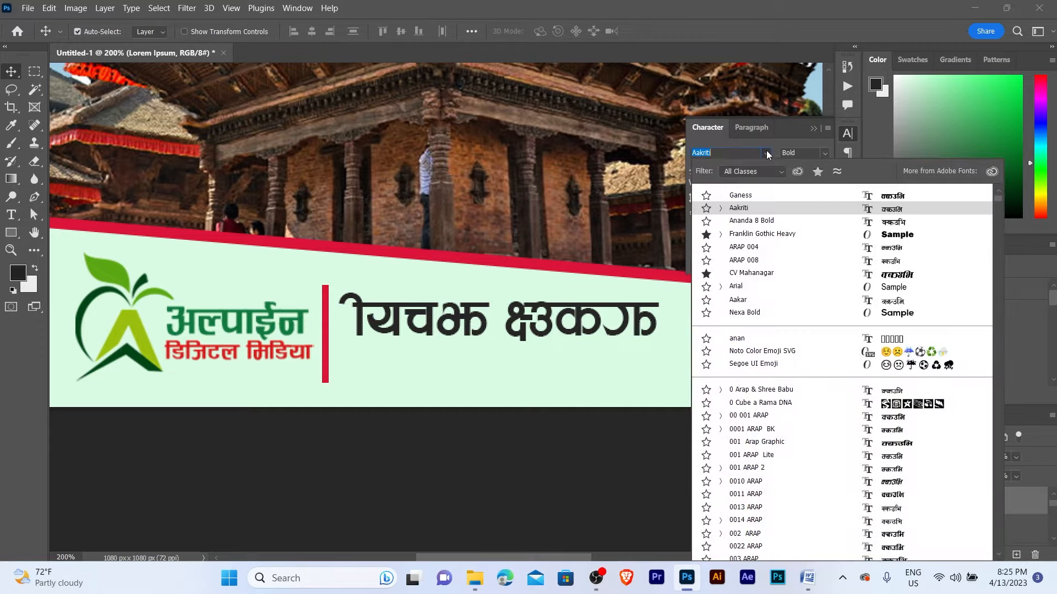
pyautogui.click(738, 234)
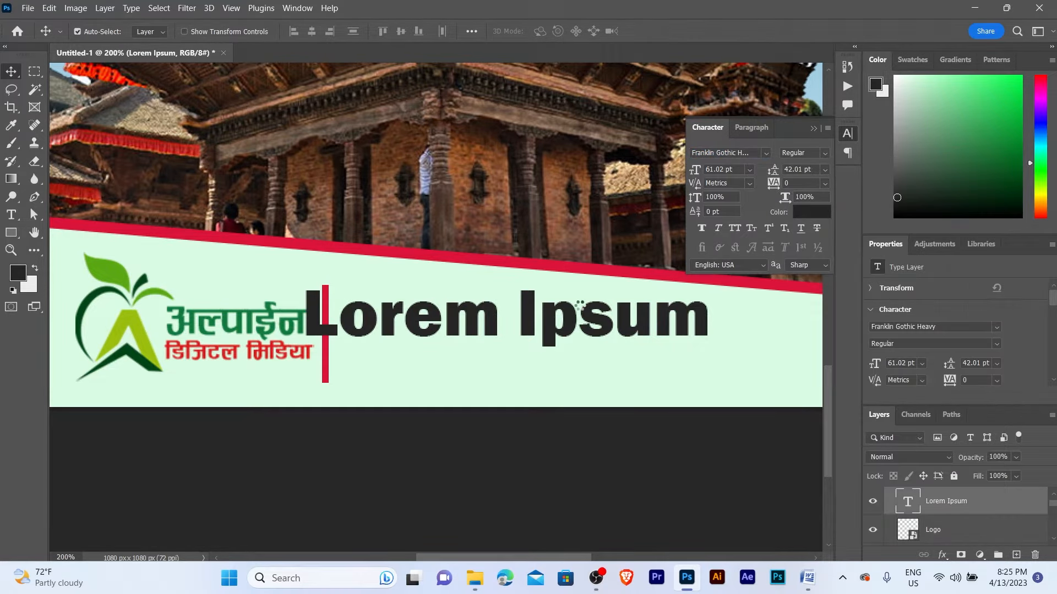
pyautogui.moveTo(512, 317); pyautogui.dragTo(546, 325)
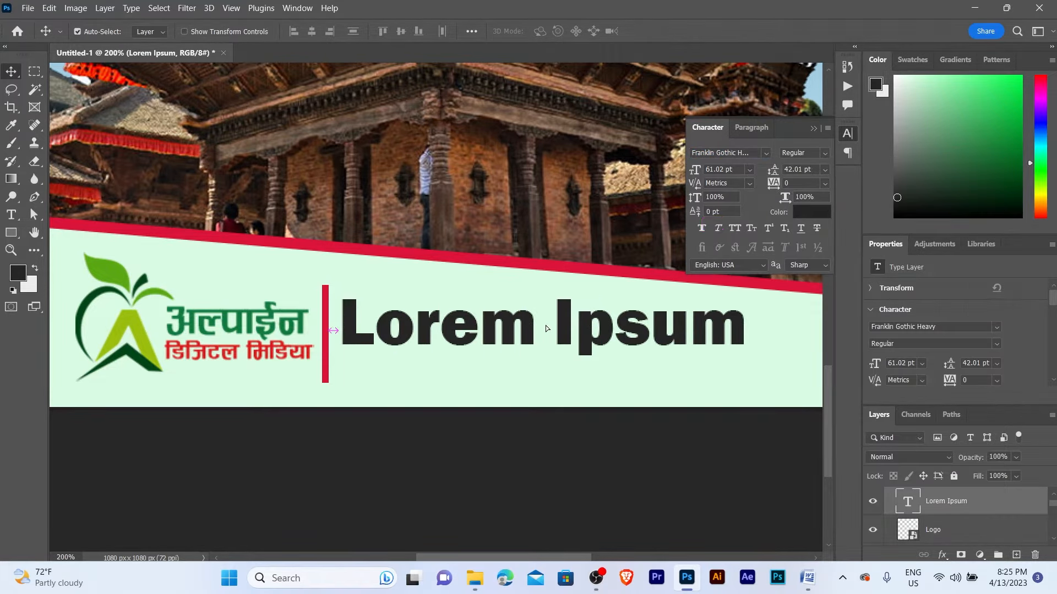
pyautogui.hotkey('ctrl', 't')
pyautogui.moveTo(748, 367); pyautogui.dragTo(541, 328)
pyautogui.press('Return')
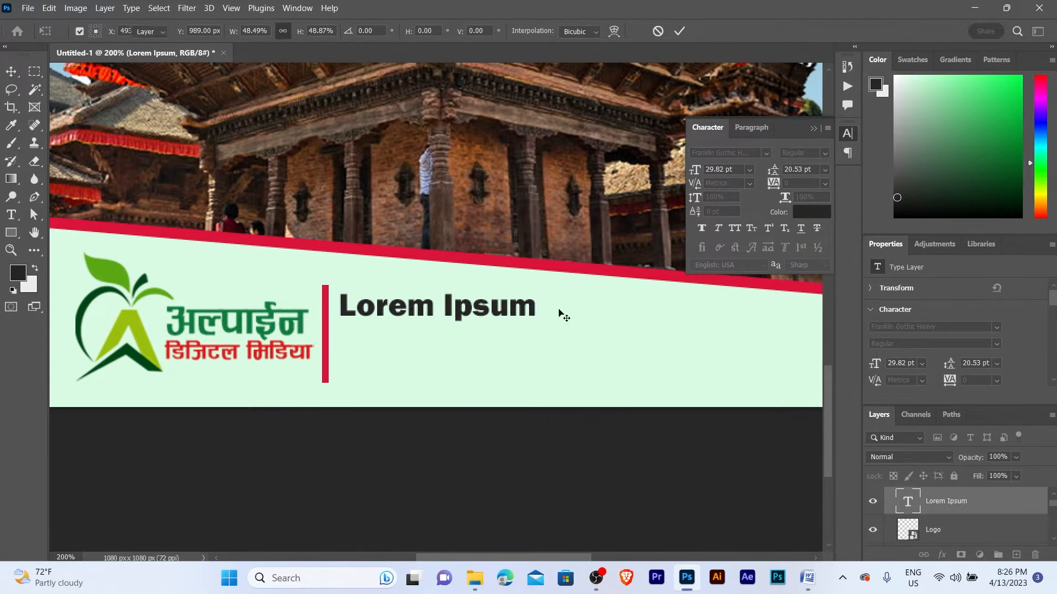
pyautogui.moveTo(468, 312); pyautogui.dragTo(484, 316)
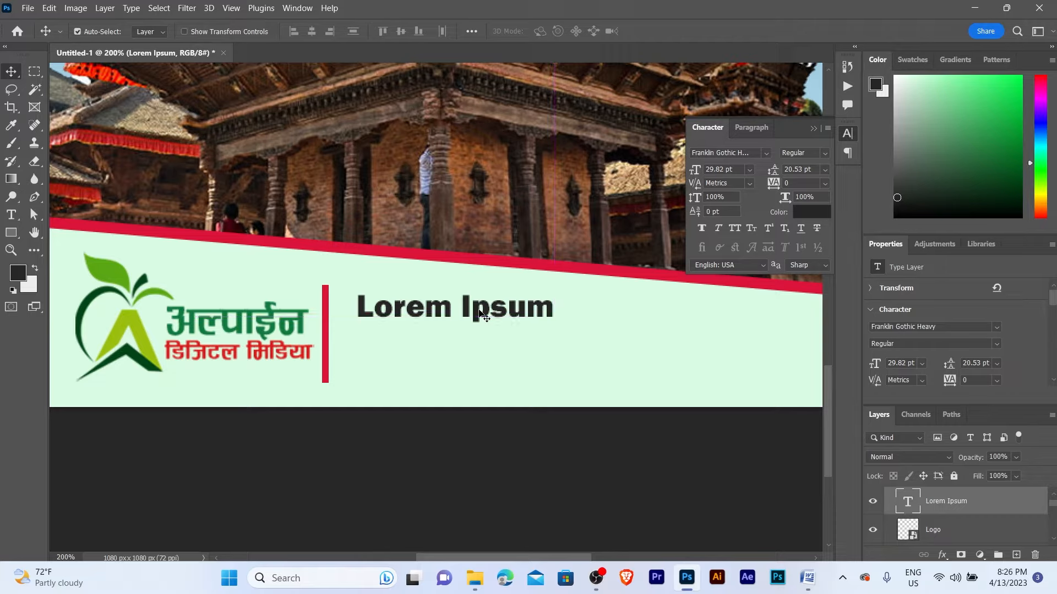
# - Replace the placeholder with the two contact phone numbers, then move and shrink it
pyautogui.doubleClick(481, 312)
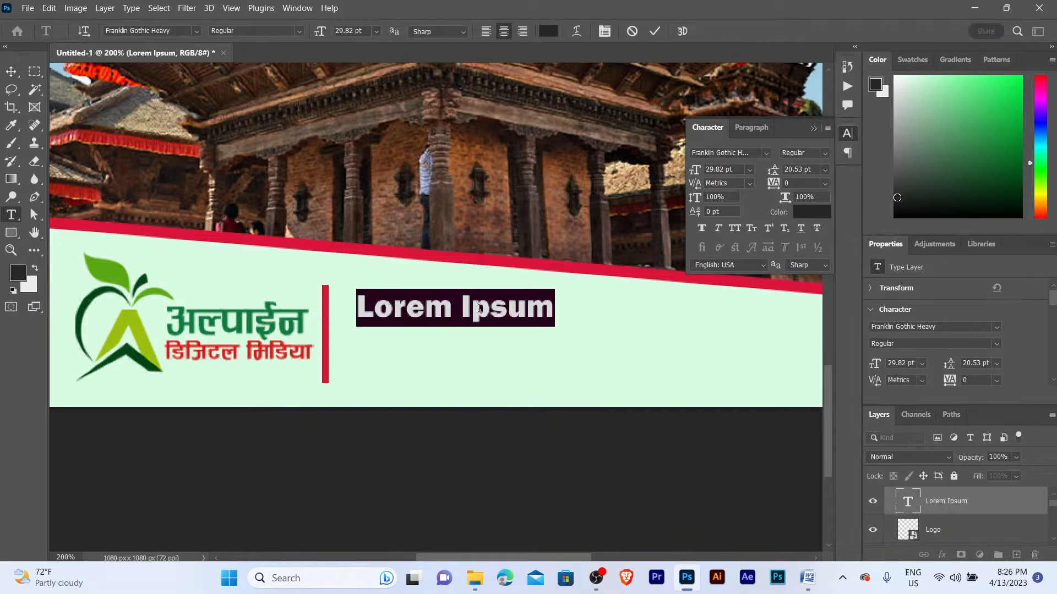
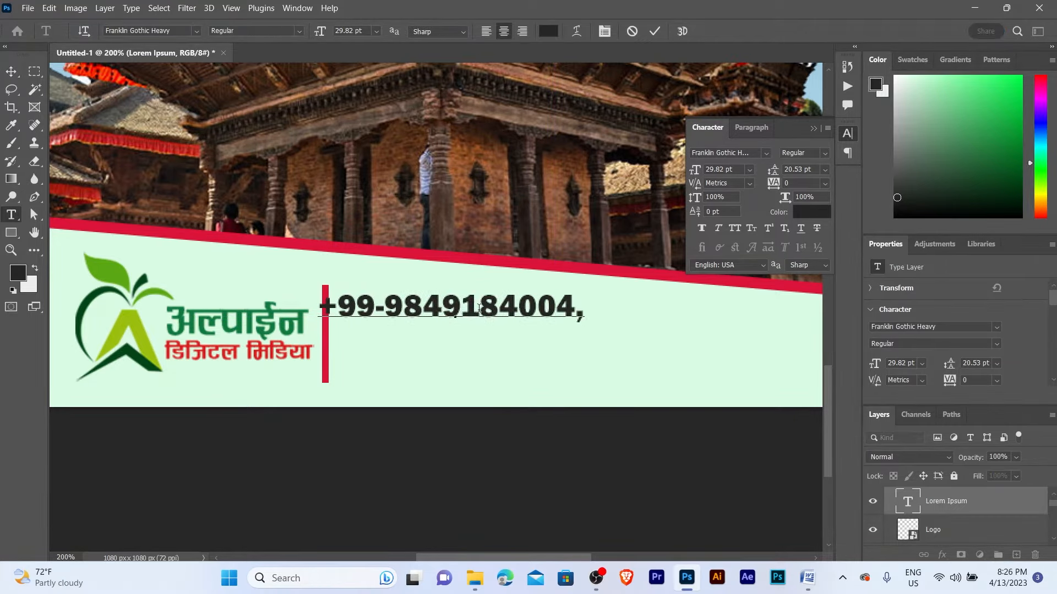
pyautogui.click(11, 72)
pyautogui.moveTo(522, 317); pyautogui.dragTo(641, 326)
pyautogui.moveTo(643, 337); pyautogui.dragTo(578, 328)
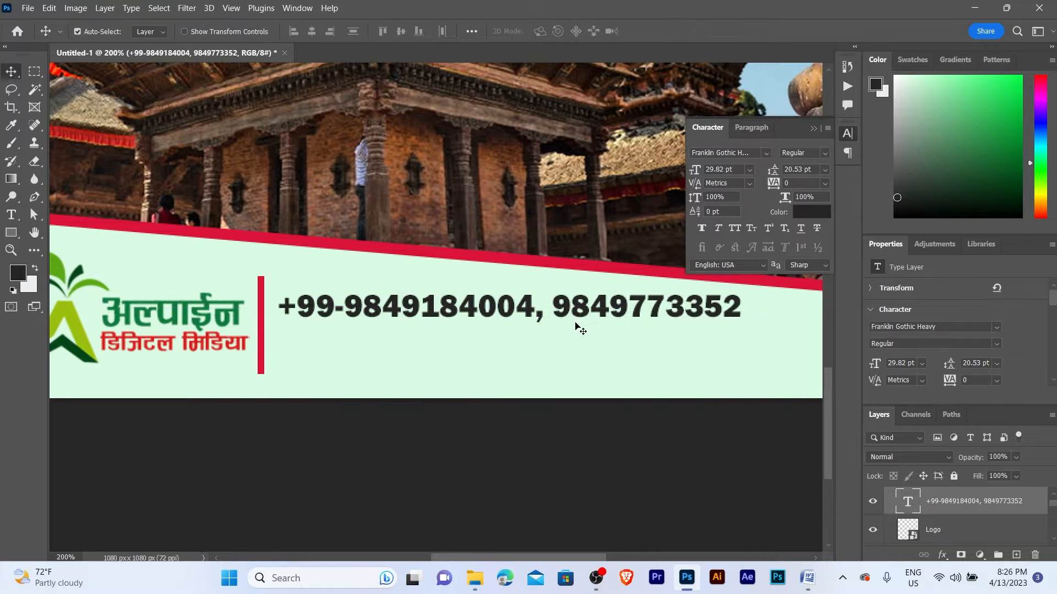
pyautogui.hotkey('ctrl', 't')
pyautogui.moveTo(743, 326); pyautogui.dragTo(565, 308)
pyautogui.press('Return')
# - Add the Facebook page and the postal address as two more contact lines
pyautogui.press('t')
pyautogui.click(563, 298)
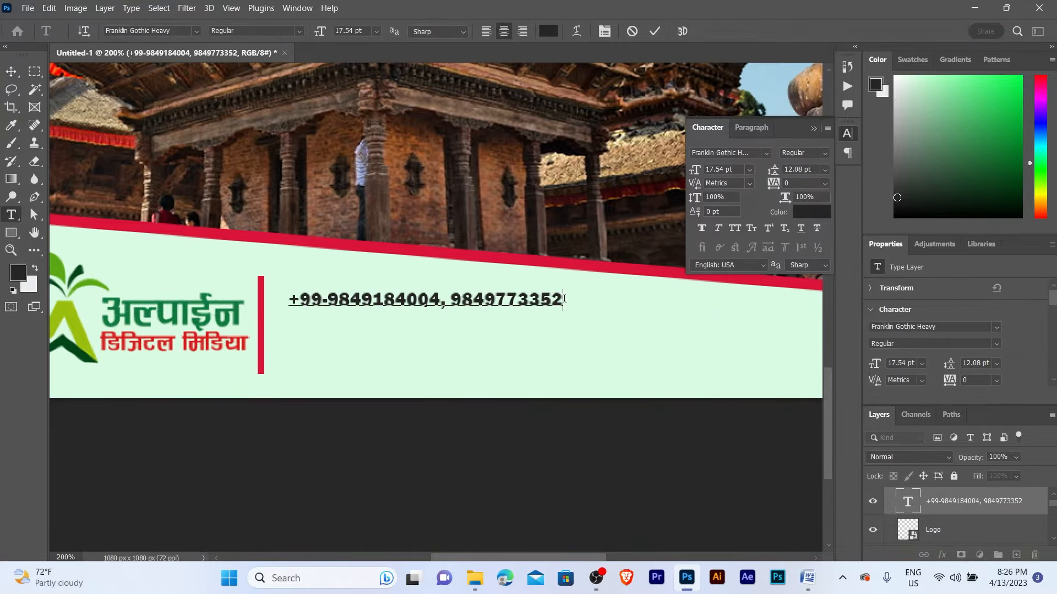
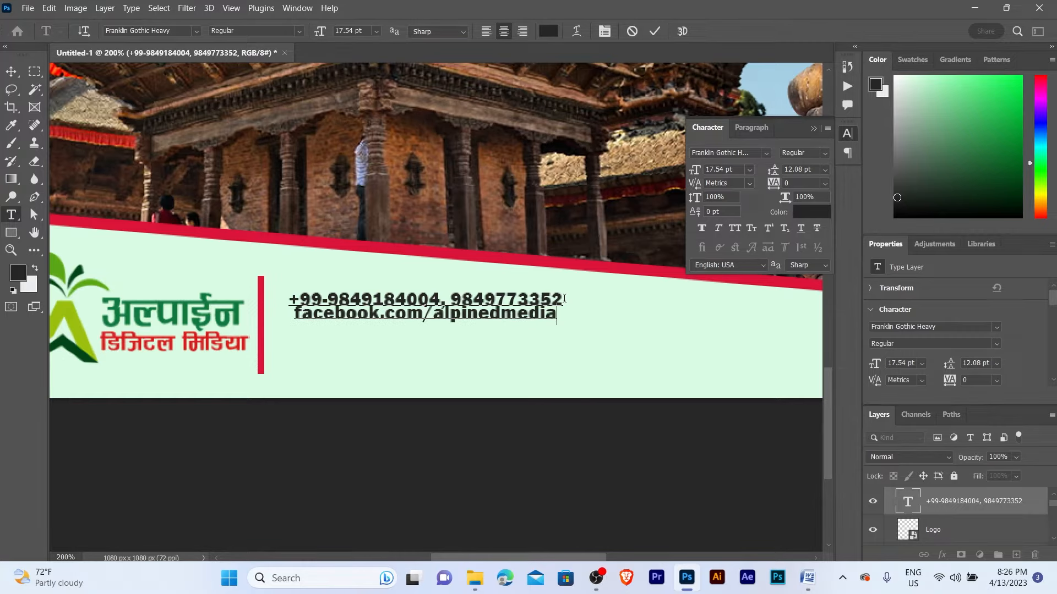
pyautogui.press('Return')
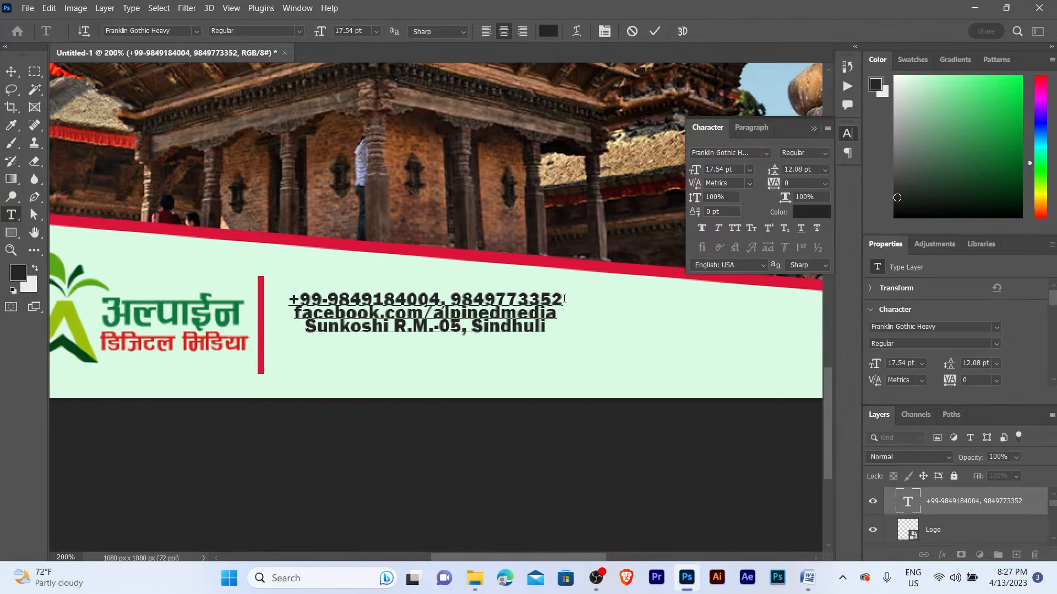
pyautogui.hotkey('ctrl', 'Return')
# - Shift the contact text slightly and set its leading to Auto
pyautogui.press('v')
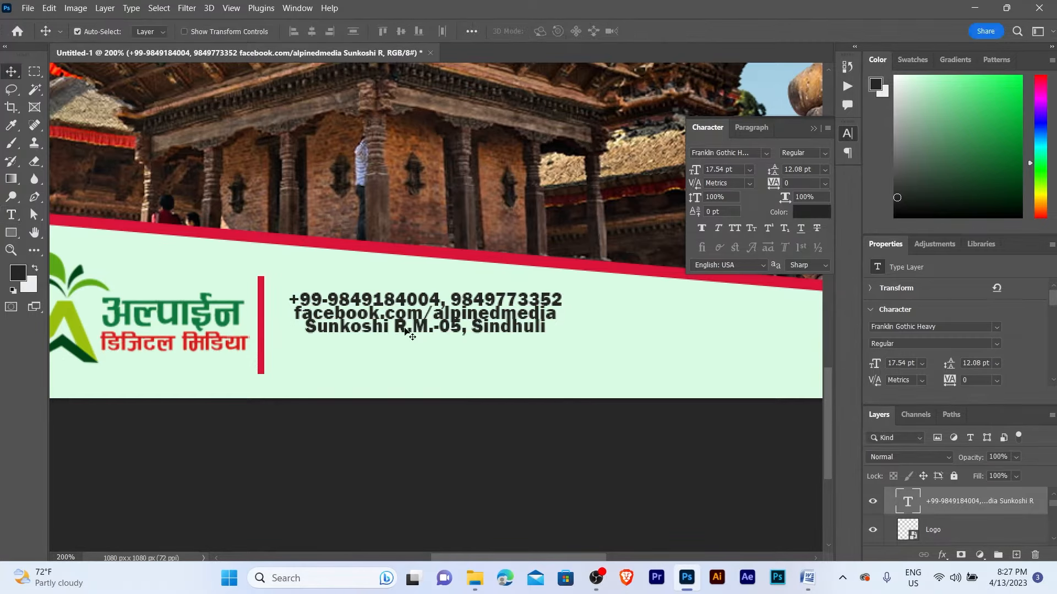
pyautogui.moveTo(415, 327)
pyautogui.mouseDown()
pyautogui.moveTo(424, 327)
pyautogui.moveTo(399, 312)
pyautogui.mouseUp()
pyautogui.scroll(1, 425, 326)
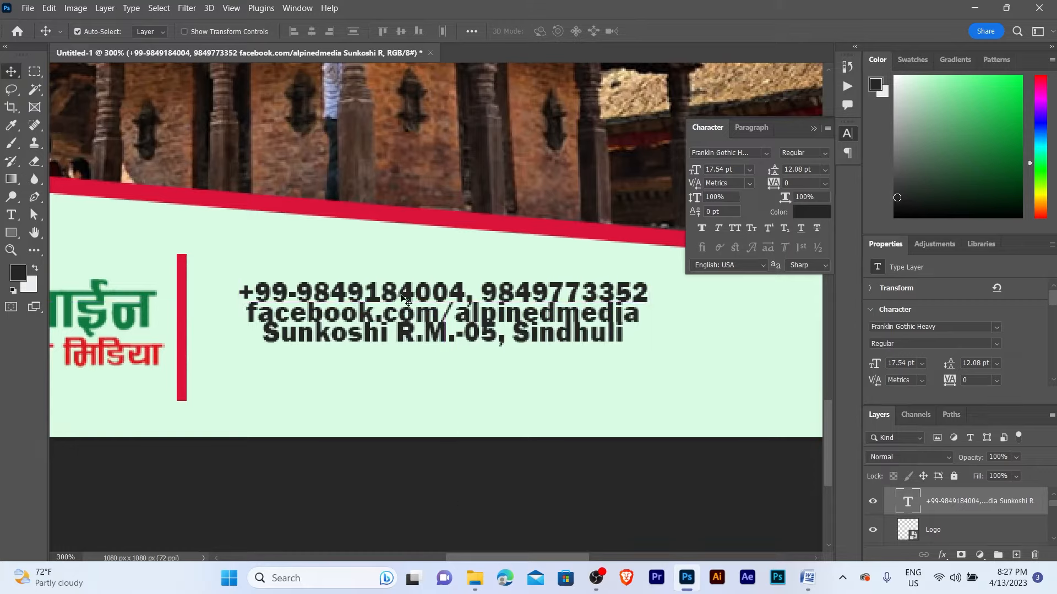
pyautogui.click(824, 169)
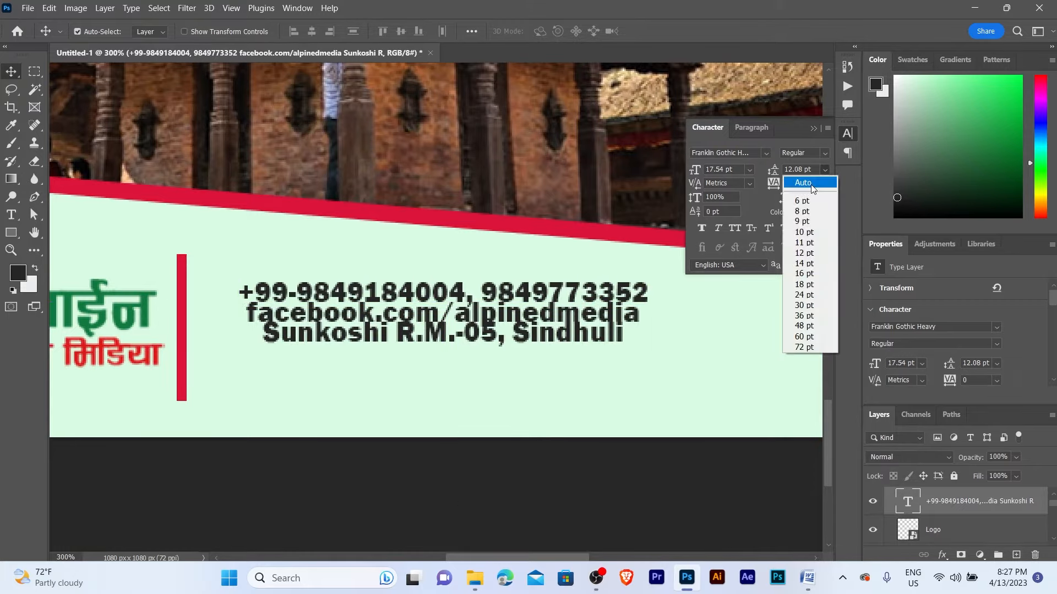
pyautogui.click(810, 184)
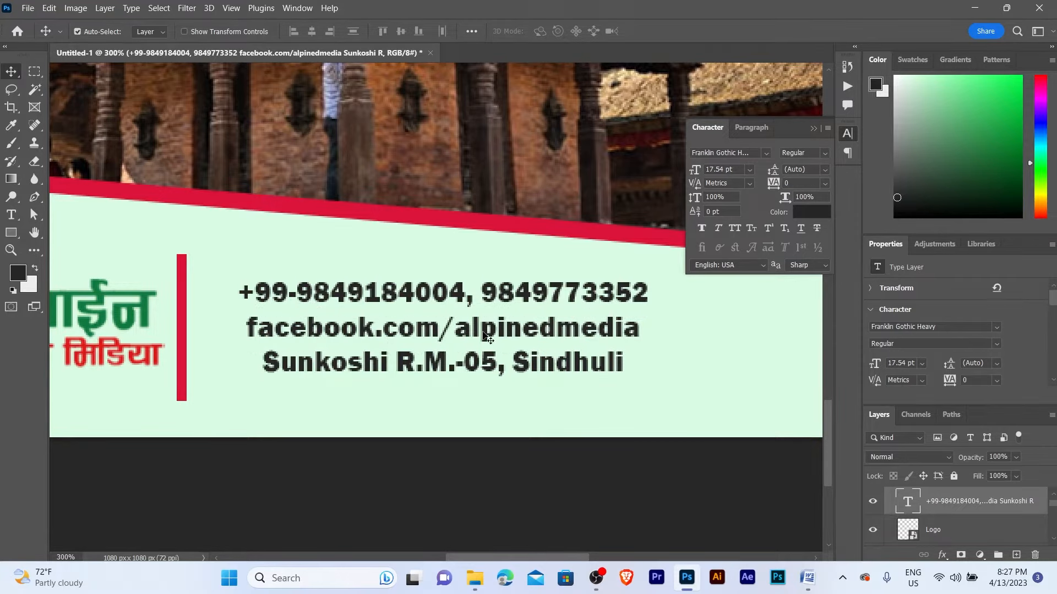
pyautogui.doubleClick(443, 333)
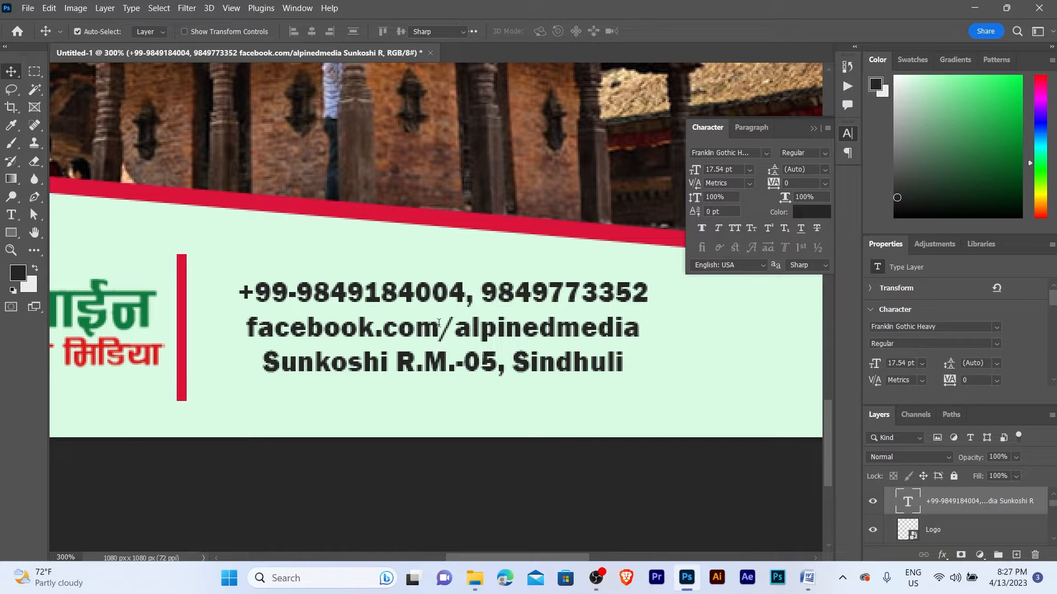
# - Left-align the contact lines and move them left beside the red divider
pyautogui.click(750, 127)
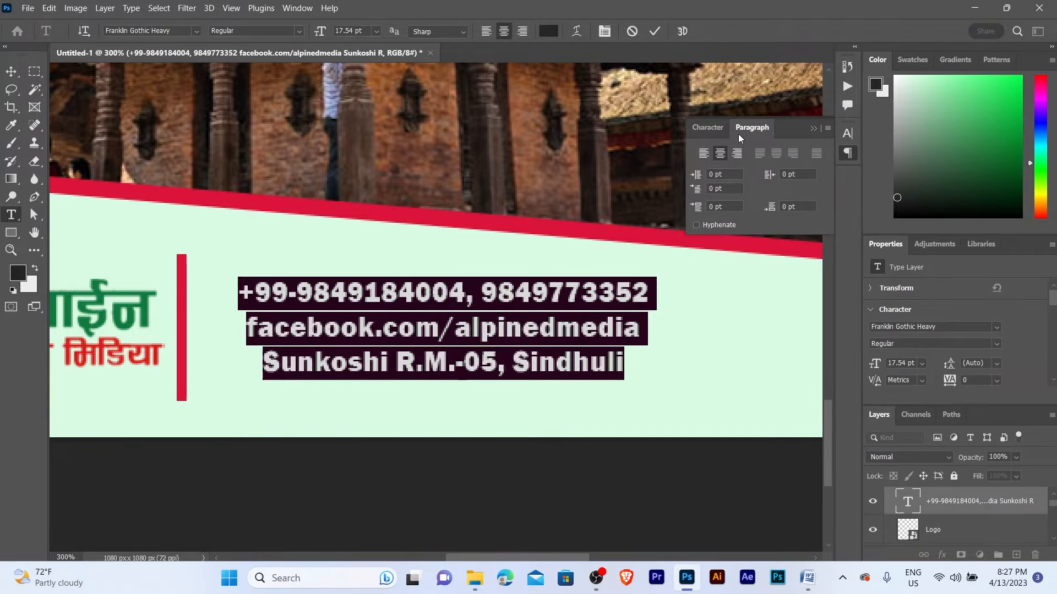
pyautogui.click(703, 155)
pyautogui.click(11, 71)
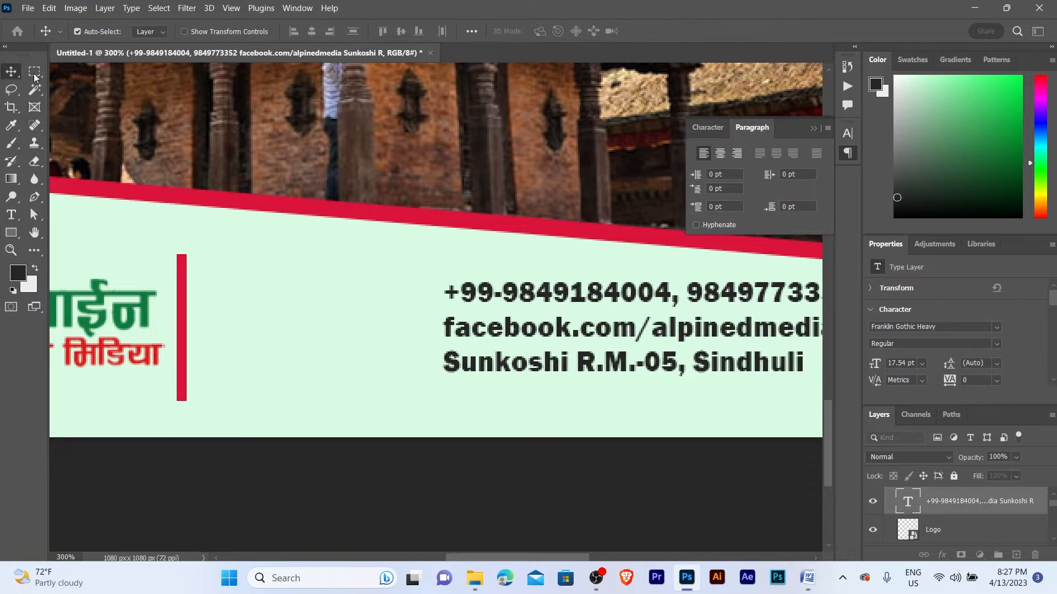
pyautogui.moveTo(566, 301); pyautogui.dragTo(347, 286)
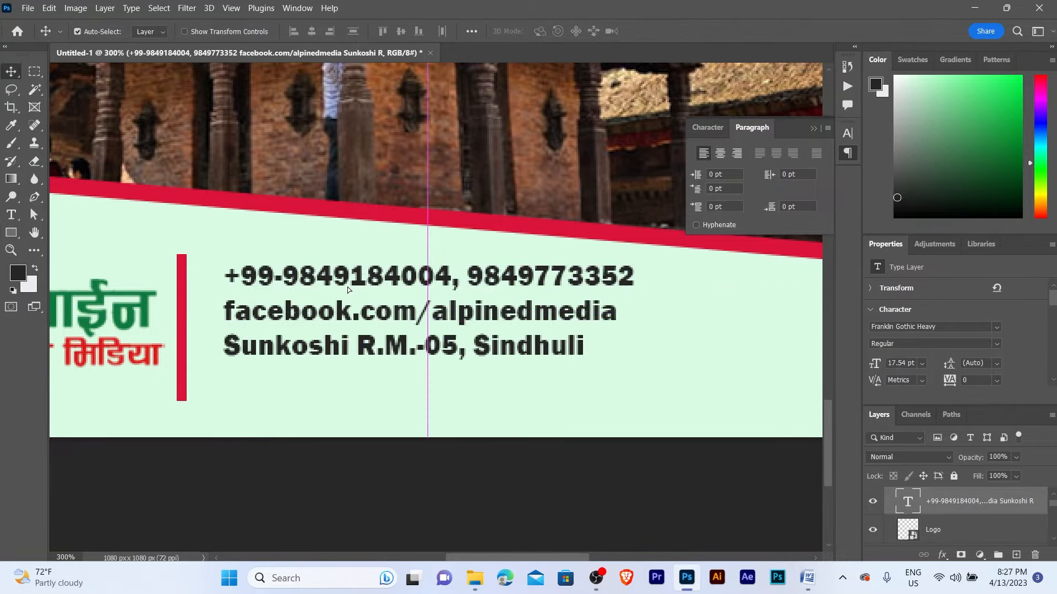
pyautogui.press('z')
pyautogui.keyDown('alt'); pyautogui.click(413, 295); pyautogui.keyUp('alt')
pyautogui.press('v')
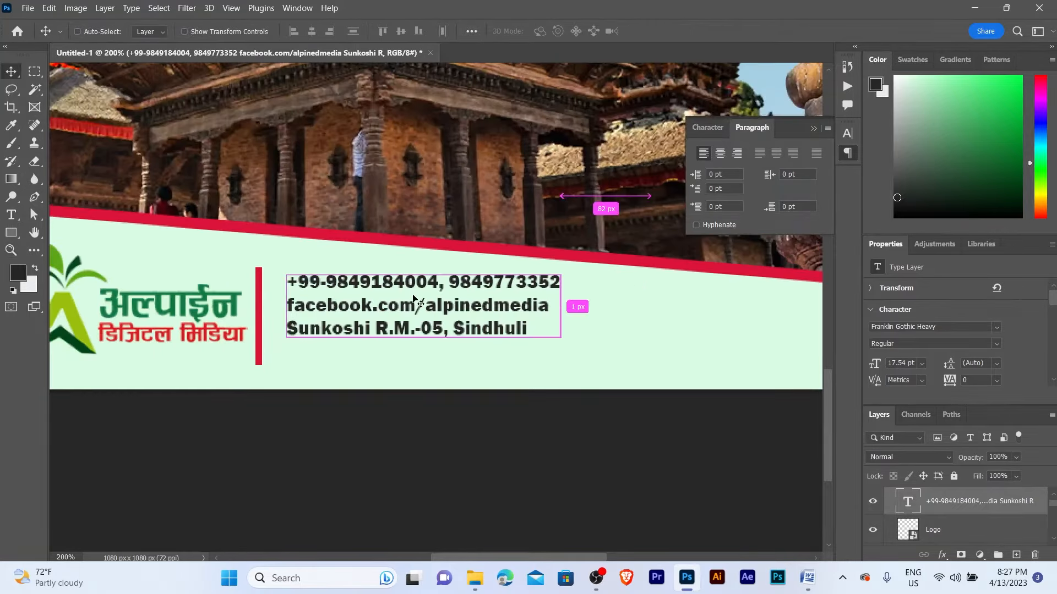
# - Enlarge the contact text to about 113% and fine-tune its vertical position
pyautogui.hotkey('ctrl', 't')
pyautogui.moveTo(568, 345); pyautogui.dragTo(599, 359)
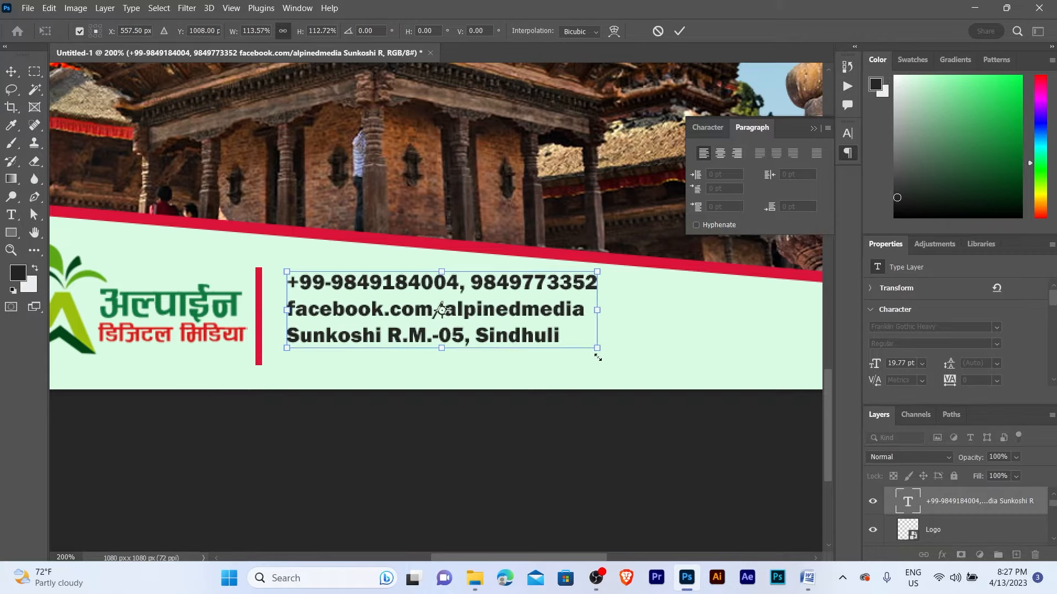
pyautogui.press('Return')
pyautogui.hotkey('shift', 'Down')
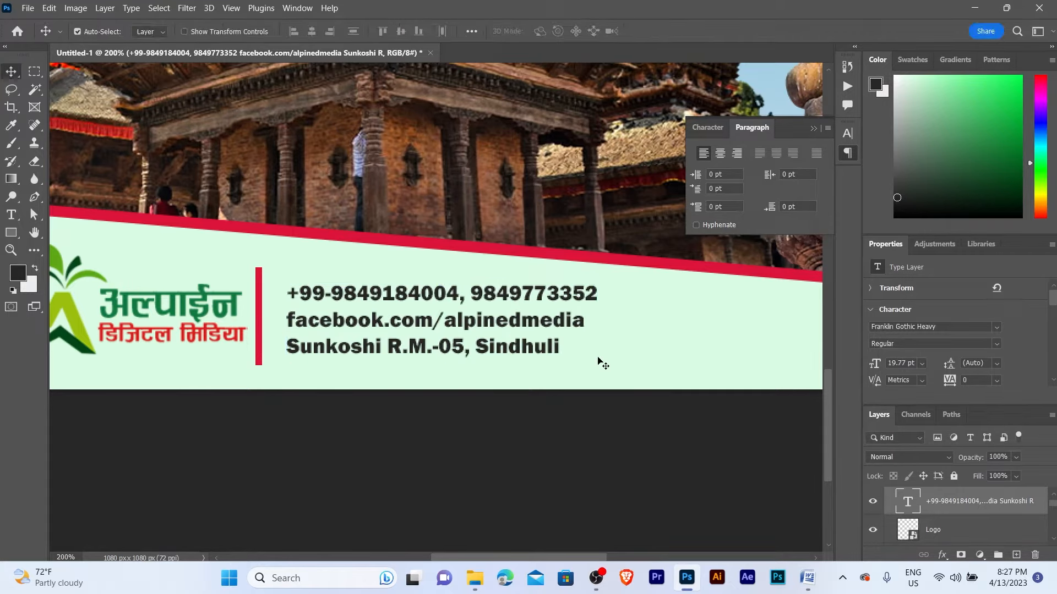
pyautogui.hotkey('shift', 'Down')
pyautogui.hotkey('shift', 'Up')
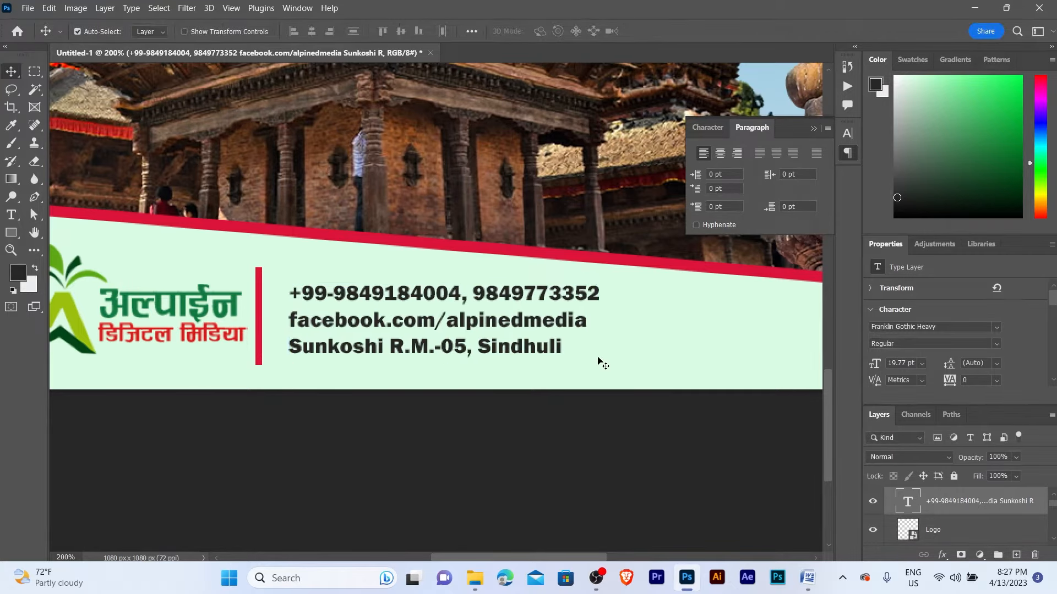
# - Zoom out to review the whole banner at 100%
pyautogui.press('z')
pyautogui.moveTo(600, 358); pyautogui.dragTo(599, 358)
pyautogui.keyDown('alt'); pyautogui.click(599, 358); pyautogui.keyUp('alt')
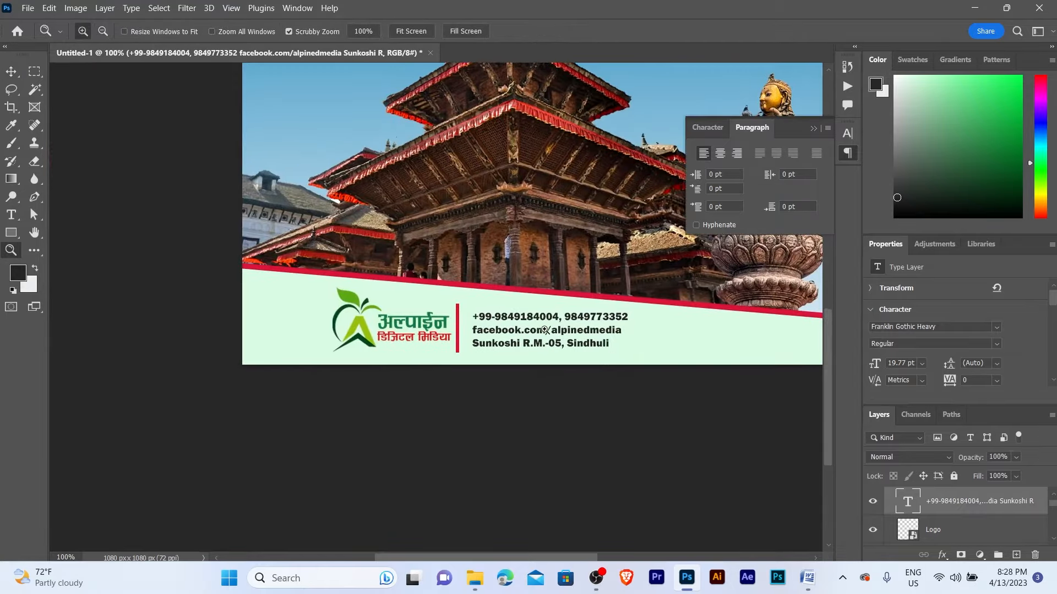
pyautogui.click(511, 329)
pyautogui.press('v')
pyautogui.hscroll(2, 500, 329)
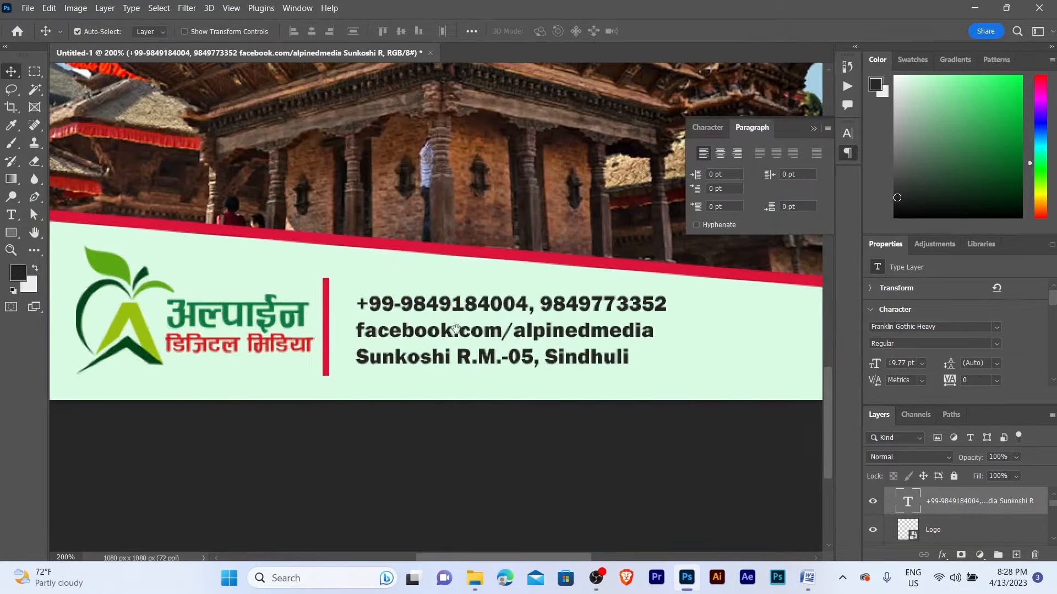
pyautogui.press('z')
pyautogui.keyDown('alt'); pyautogui.click(439, 329); pyautogui.keyUp('alt')
pyautogui.press('v')
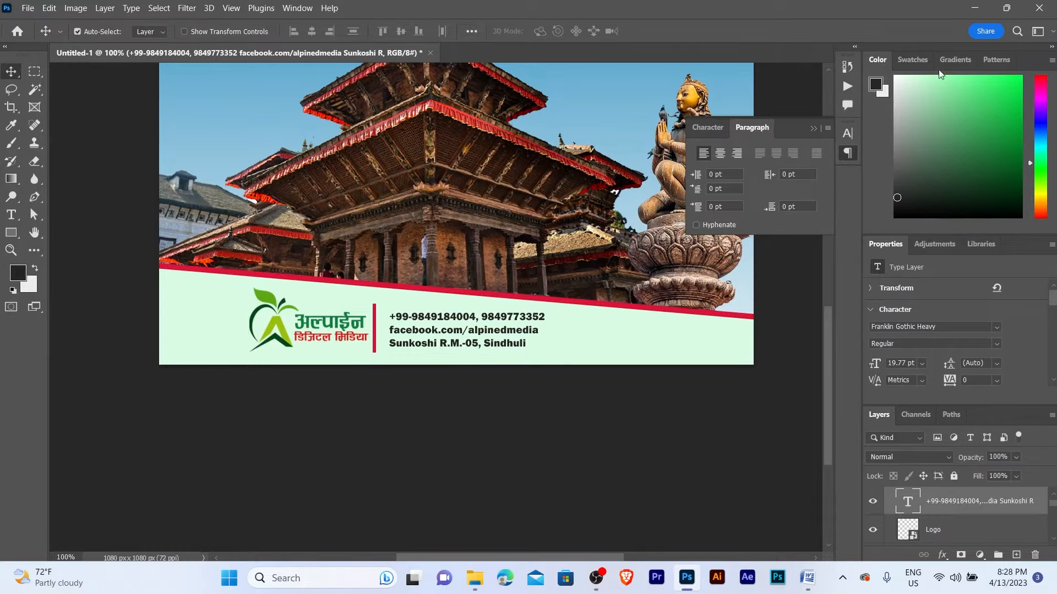
pyautogui.click(972, 7)
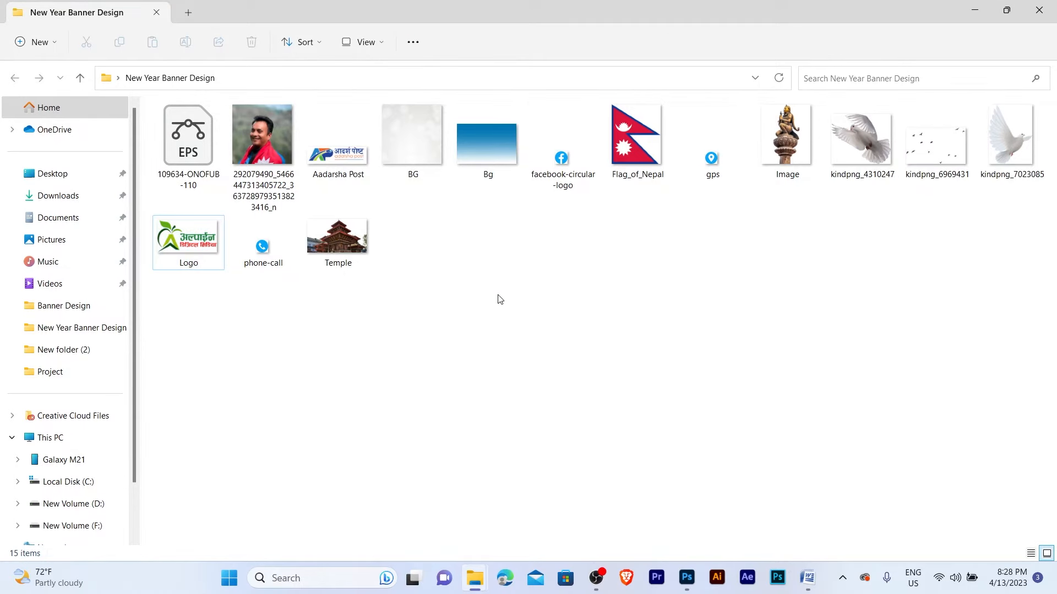
# - Place phone-call.png from File Explorer into the banner
pyautogui.click(270, 274)
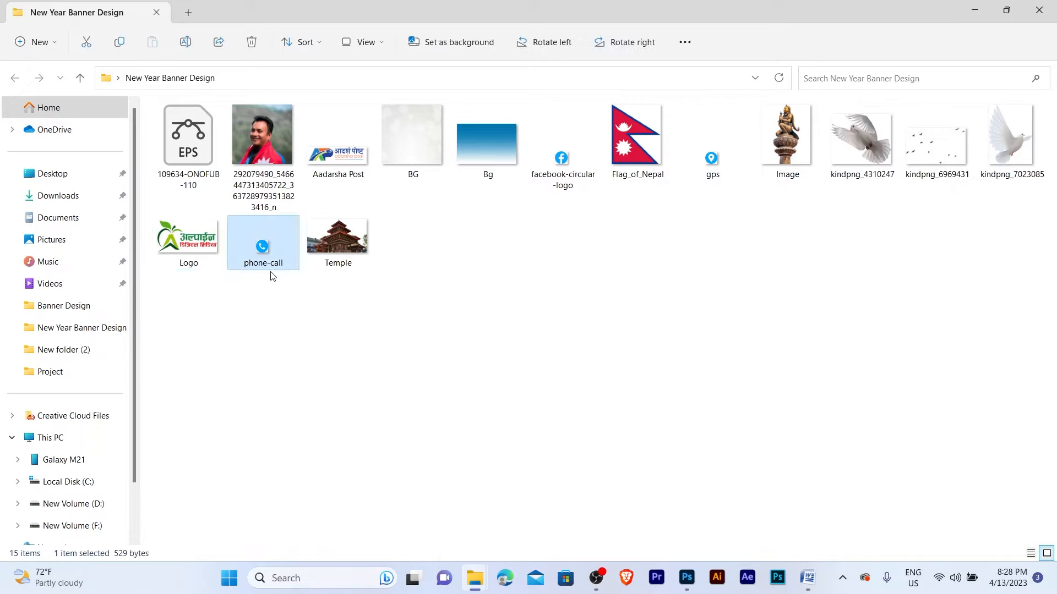
pyautogui.moveTo(266, 252); pyautogui.dragTo(383, 320)
pyautogui.press('Return')
pyautogui.press('z')
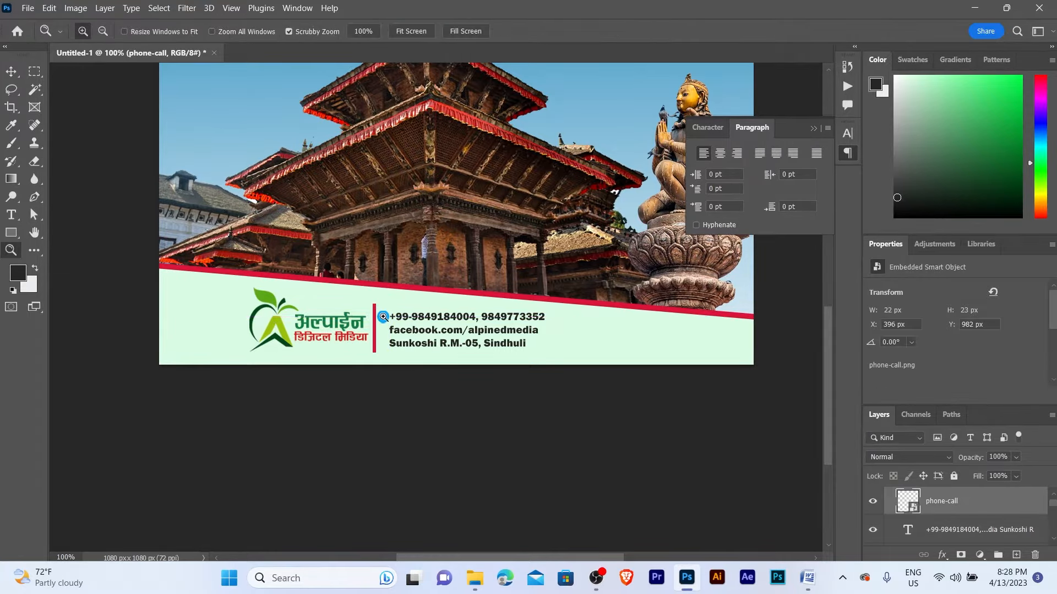
pyautogui.click(384, 317)
pyautogui.click(384, 317)
# - Move the contact text right and set the phone icon just left of the phone number
pyautogui.click(384, 317)
pyautogui.press('v')
pyautogui.moveTo(483, 321); pyautogui.dragTo(531, 320)
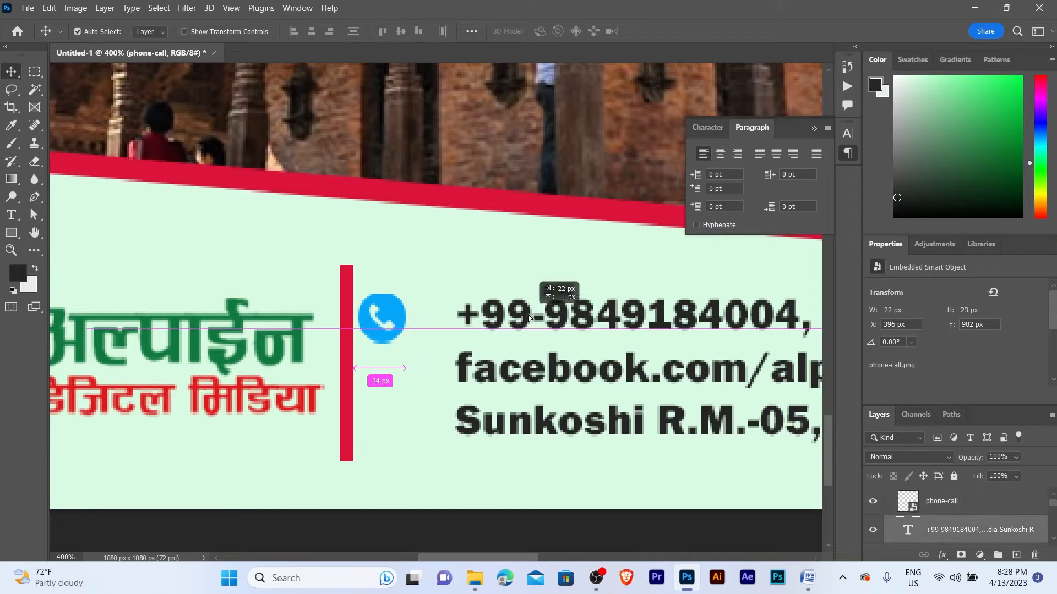
pyautogui.moveTo(385, 318); pyautogui.dragTo(423, 318)
pyautogui.press('z')
pyautogui.keyDown('alt'); pyautogui.click(420, 294); pyautogui.keyUp('alt')
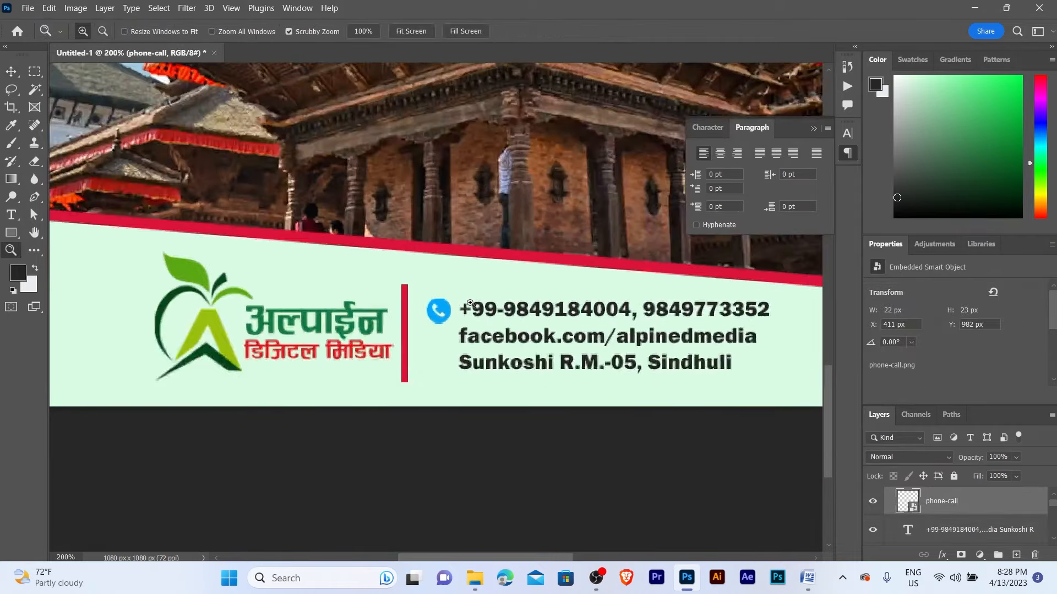
pyautogui.press('v')
pyautogui.moveTo(474, 581)
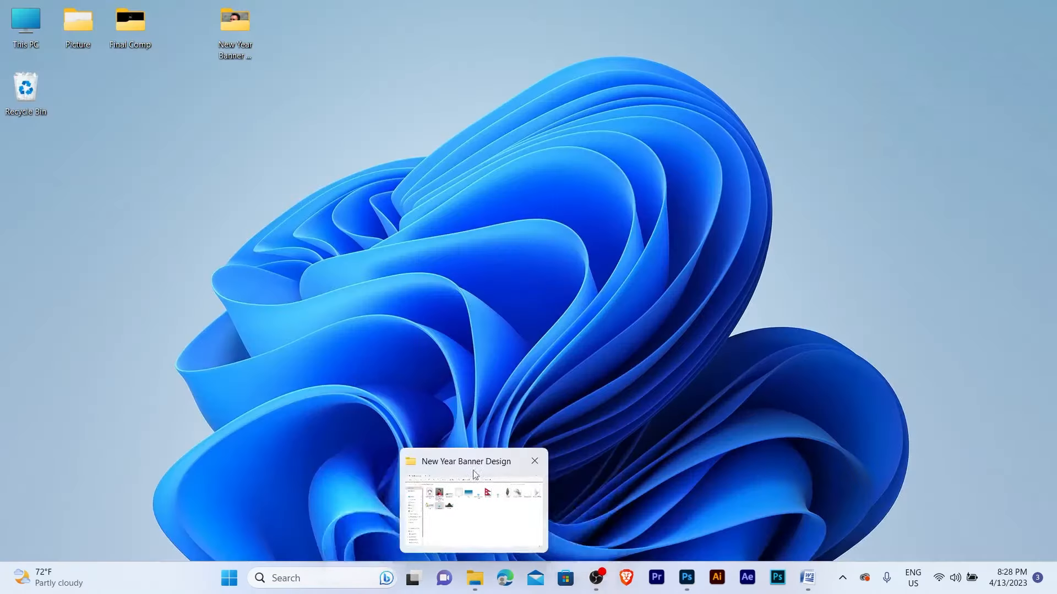
# - Place the Facebook logo in the contact band below the phone icon
pyautogui.click(472, 473)
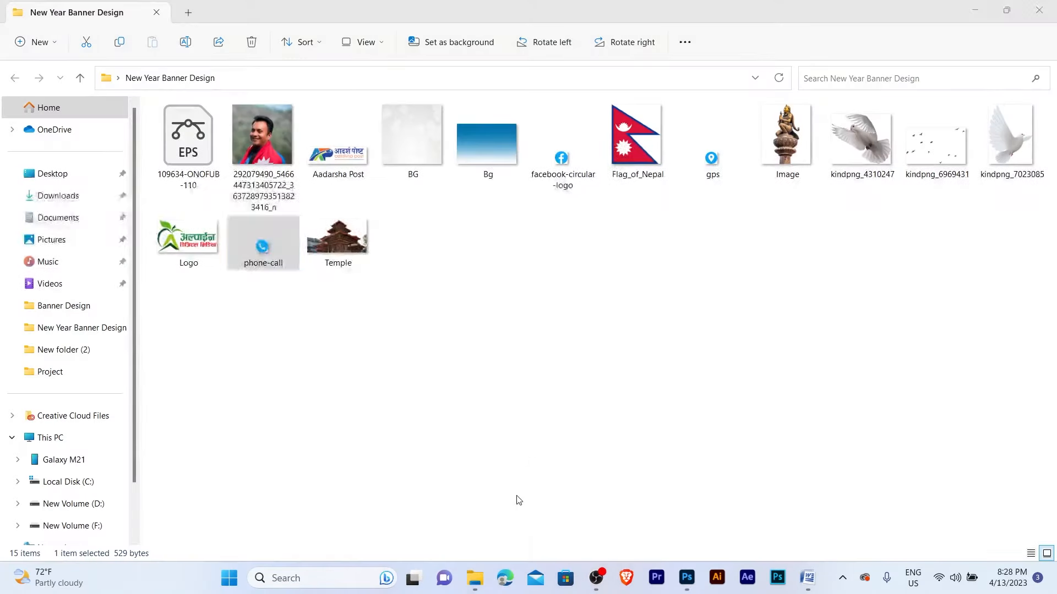
pyautogui.click(564, 181)
pyautogui.moveTo(561, 171); pyautogui.dragTo(385, 379)
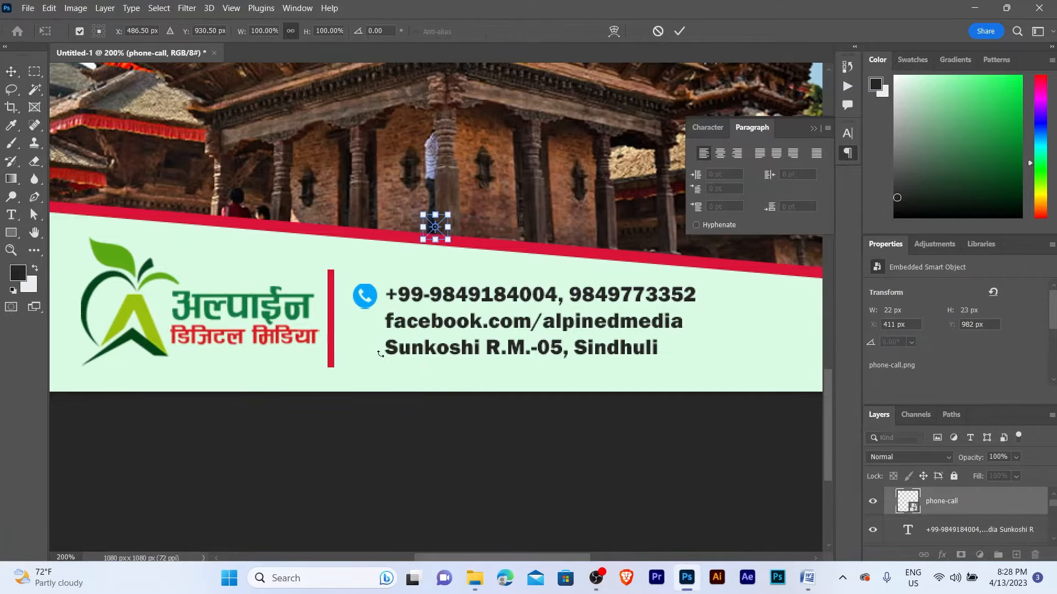
pyautogui.press('Return')
pyautogui.moveTo(434, 227); pyautogui.dragTo(364, 329)
# - Place the GPS location icon below the Facebook icon
pyautogui.click(474, 578)
pyautogui.moveTo(710, 162); pyautogui.dragTo(395, 380)
pyautogui.press('Return')
pyautogui.keyDown('ctrl'); pyautogui.click(405, 352); pyautogui.keyUp('ctrl')
pyautogui.moveTo(464, 170); pyautogui.dragTo(357, 369)
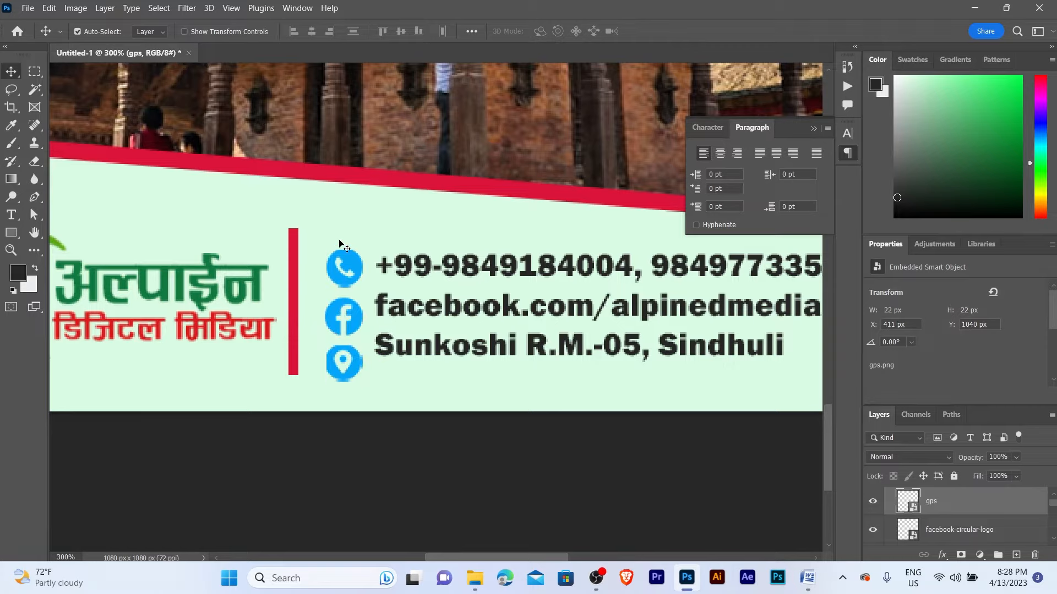
# - Undo the accidental temple photo move and lock the Temple layer
pyautogui.moveTo(339, 241); pyautogui.dragTo(355, 348)
pyautogui.hotkey('ctrl', 'z')
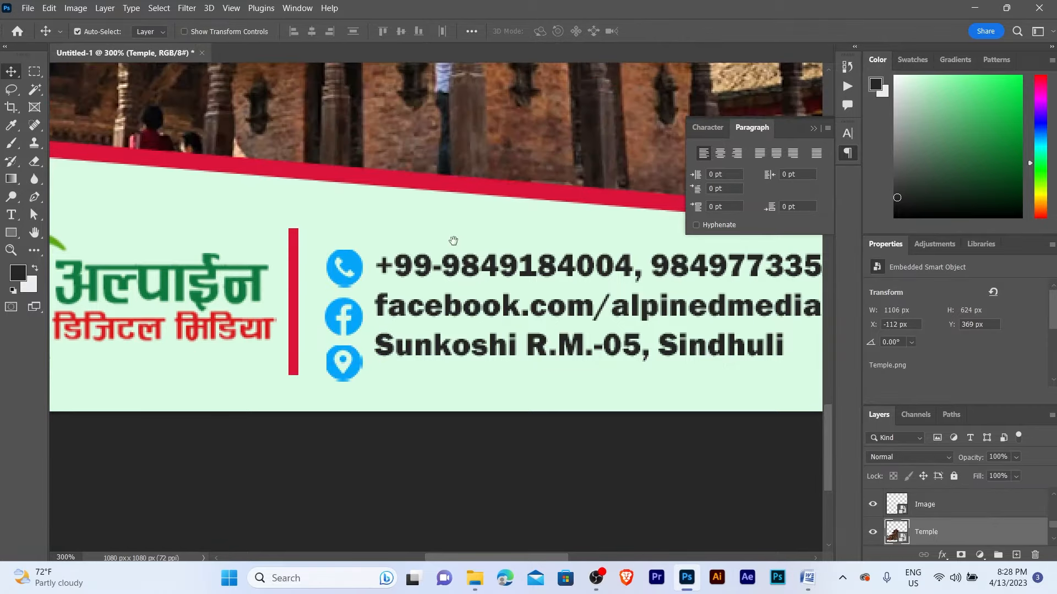
pyautogui.moveTo(456, 226); pyautogui.dragTo(443, 313)
pyautogui.scroll(-1, 469, 180)
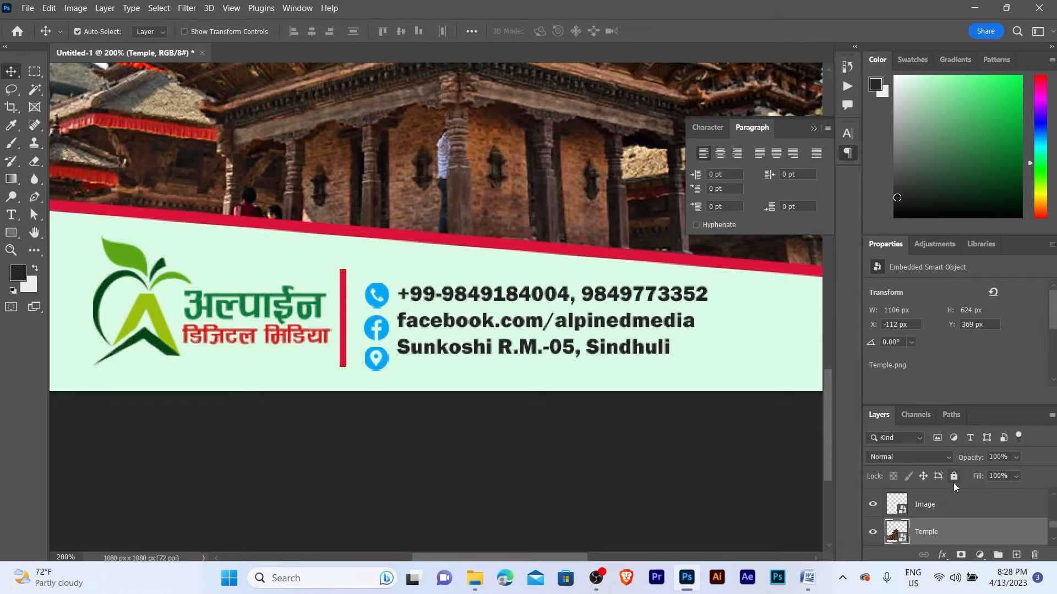
pyautogui.click(954, 478)
# - Select the three contact icons together and nudge them into alignment
pyautogui.press('z')
pyautogui.click(409, 311)
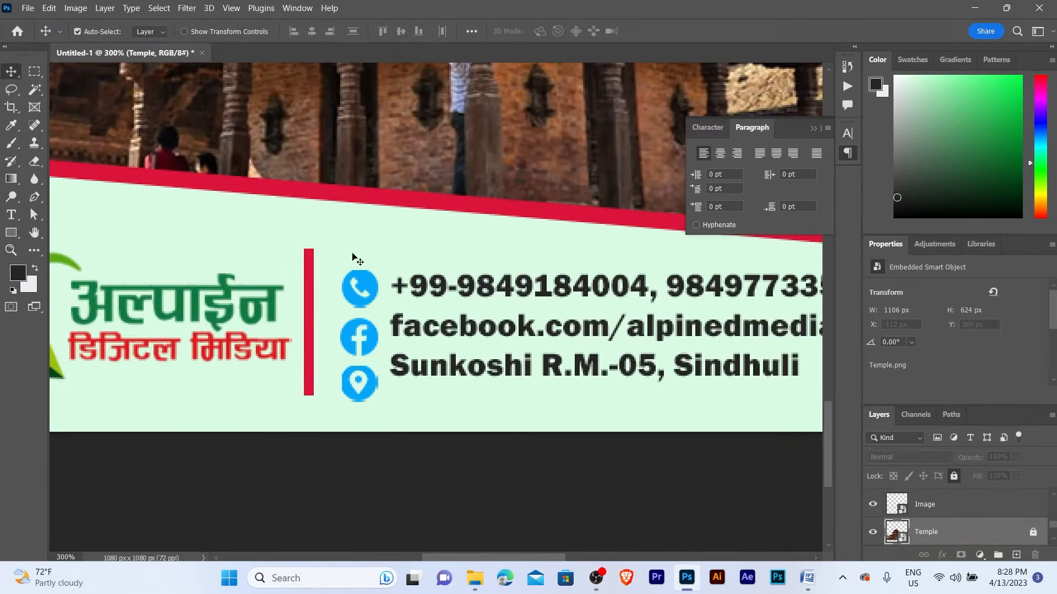
pyautogui.moveTo(355, 259); pyautogui.dragTo(379, 389)
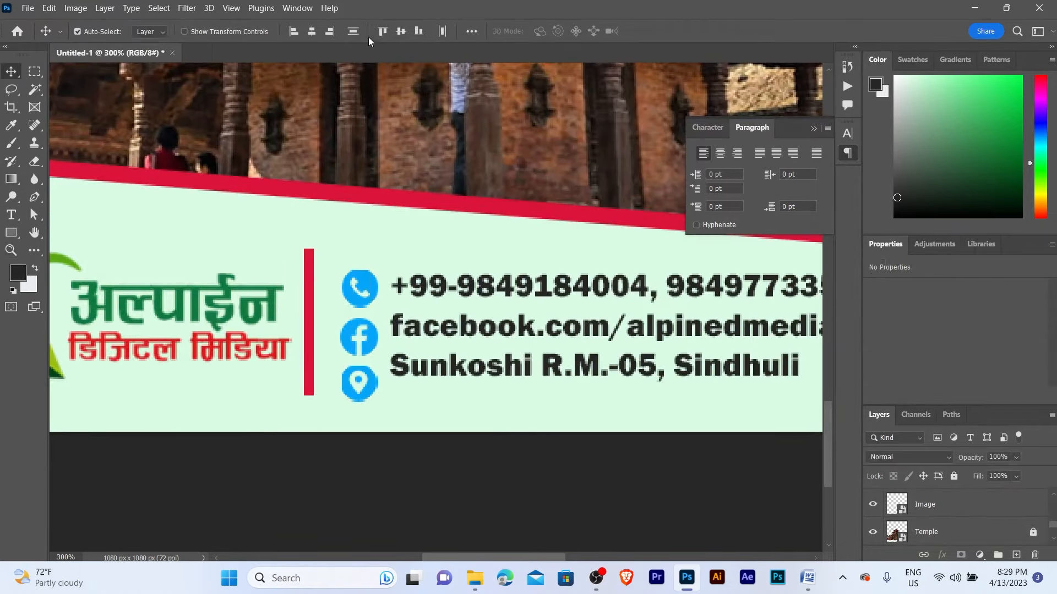
pyautogui.hotkey('shift', 'Up')
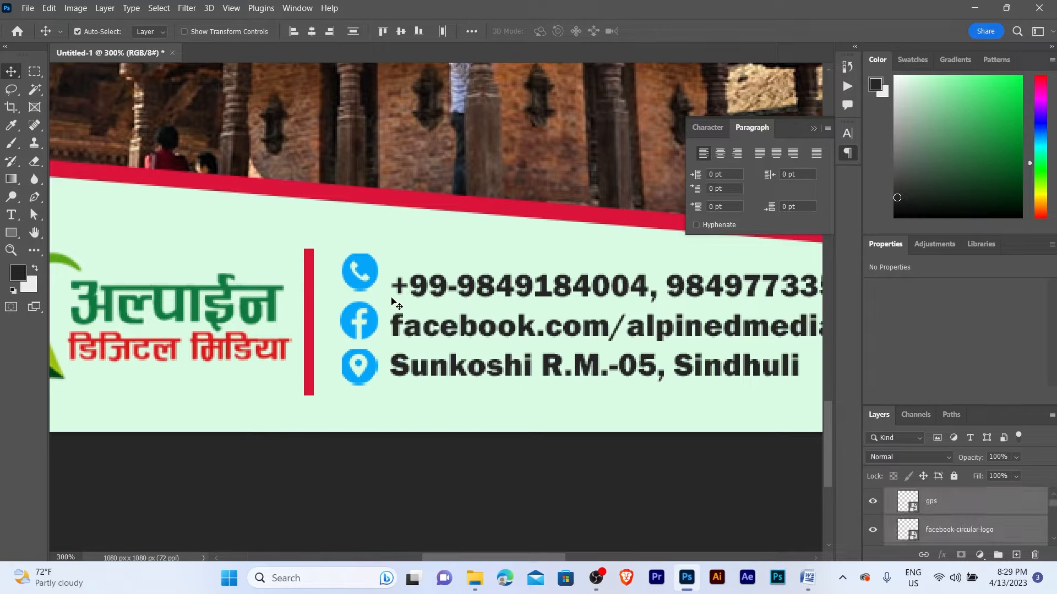
pyautogui.press('Up')
pyautogui.press('Up')
pyautogui.hotkey('shift', 'Left')
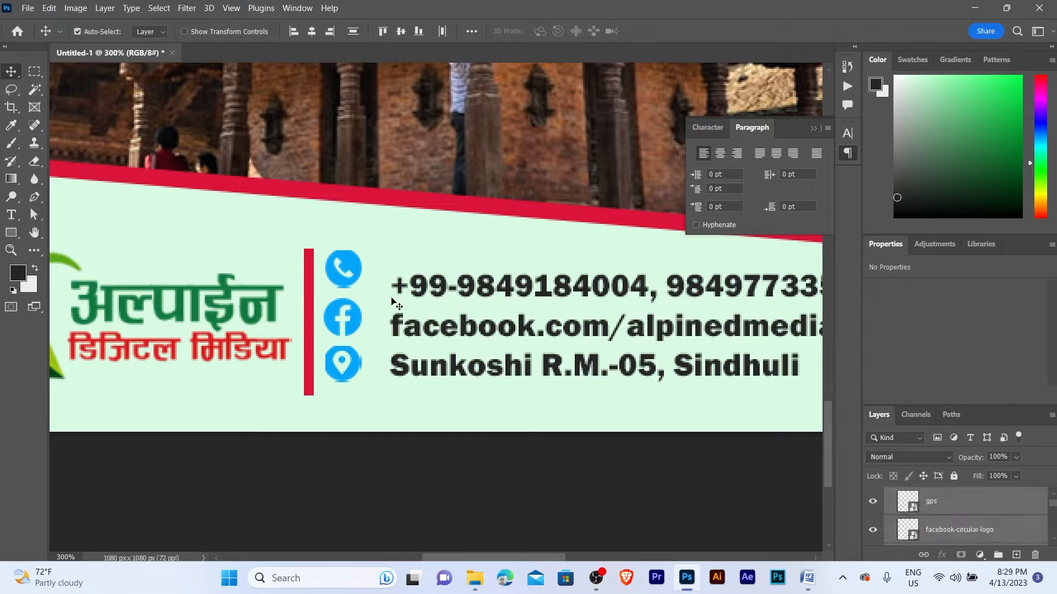
pyautogui.press('Right')
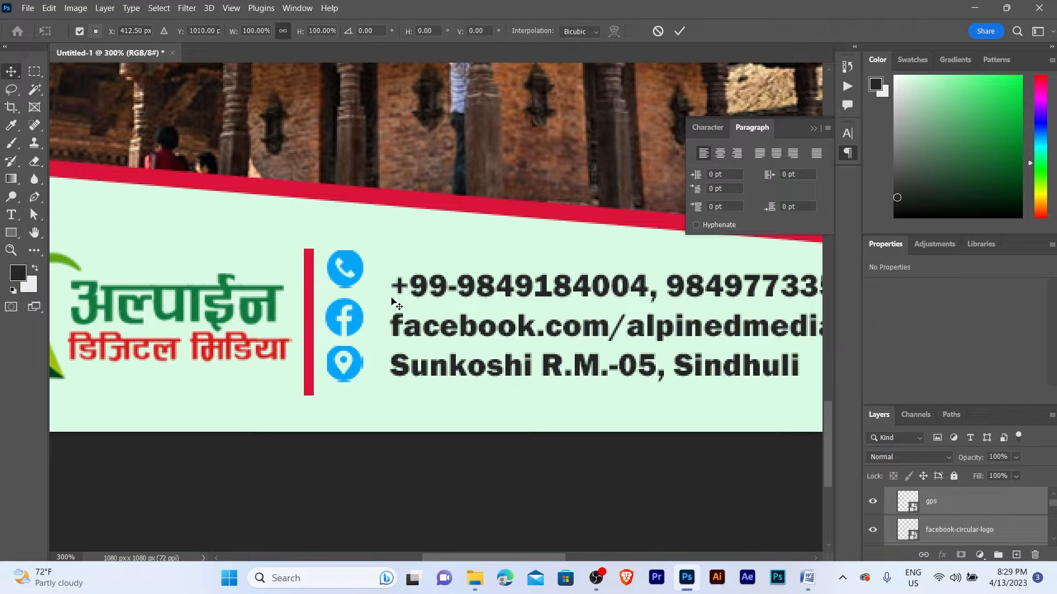
# - Enlarge the three icons to about 110% and raise the contact text beside them
pyautogui.hotkey('ctrl', 't')
pyautogui.moveTo(363, 383); pyautogui.dragTo(368, 400)
pyautogui.press('Return')
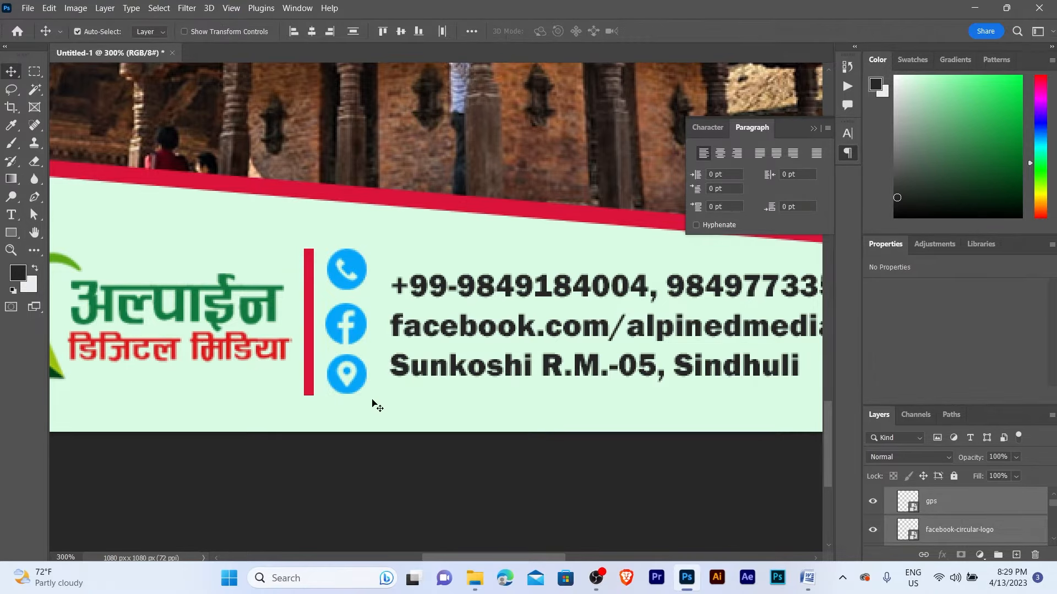
pyautogui.moveTo(482, 312); pyautogui.dragTo(480, 298)
pyautogui.scroll(-1, 469, 274)
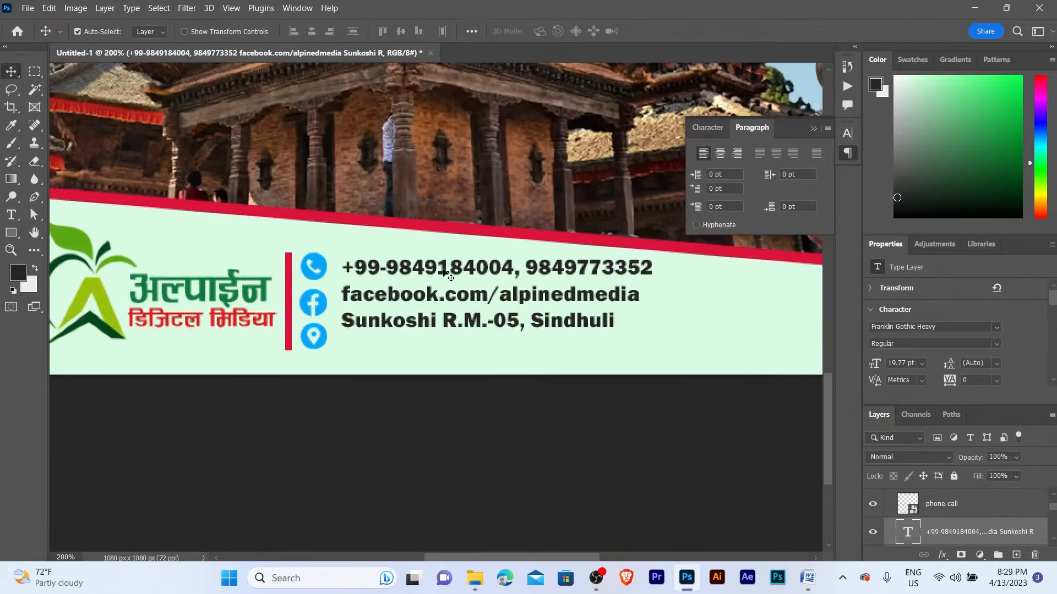
# - Change the contact text's leading in the Character panel, ending at 30 pt
pyautogui.click(715, 131)
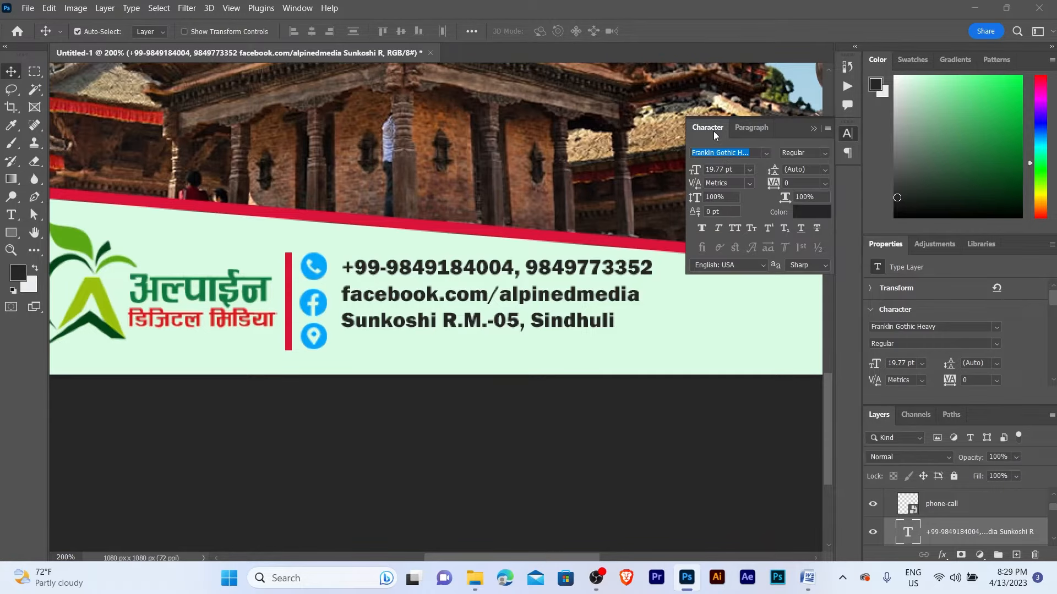
pyautogui.click(812, 170)
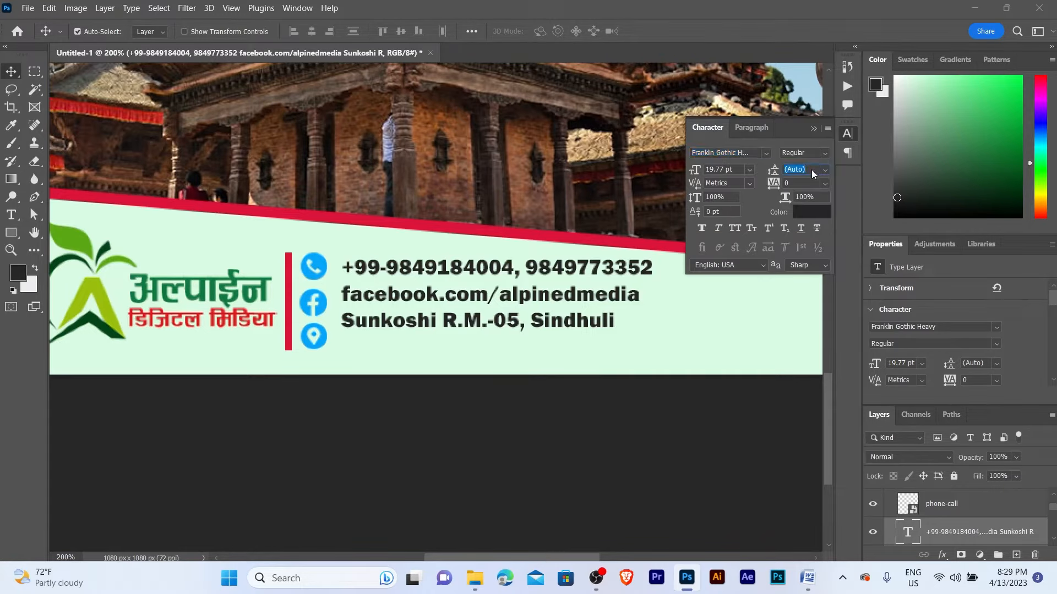
pyautogui.write('25')
pyautogui.press('Return')
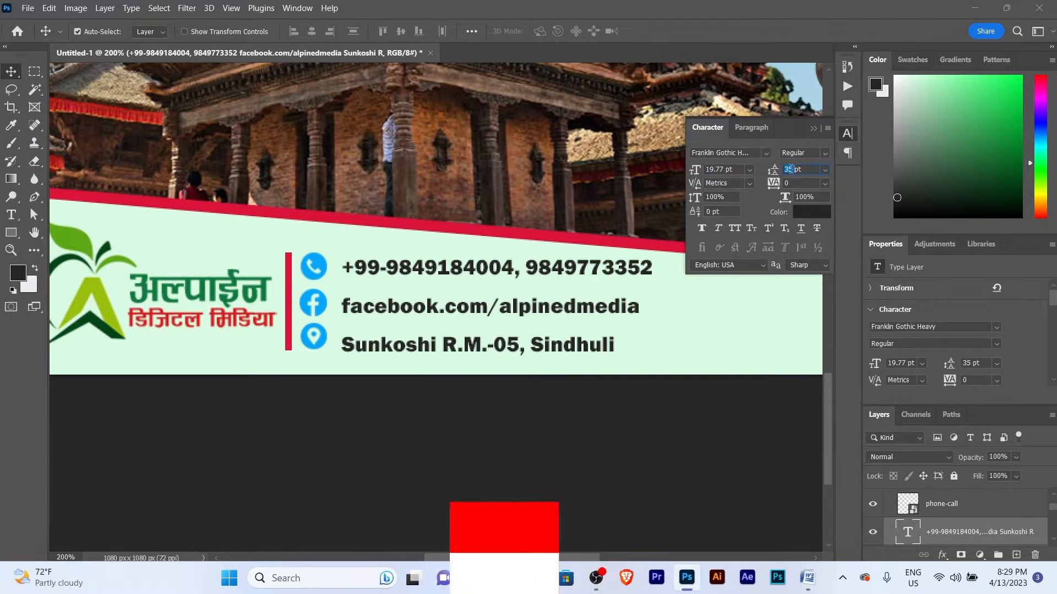
pyautogui.scroll(-5, 790, 169)
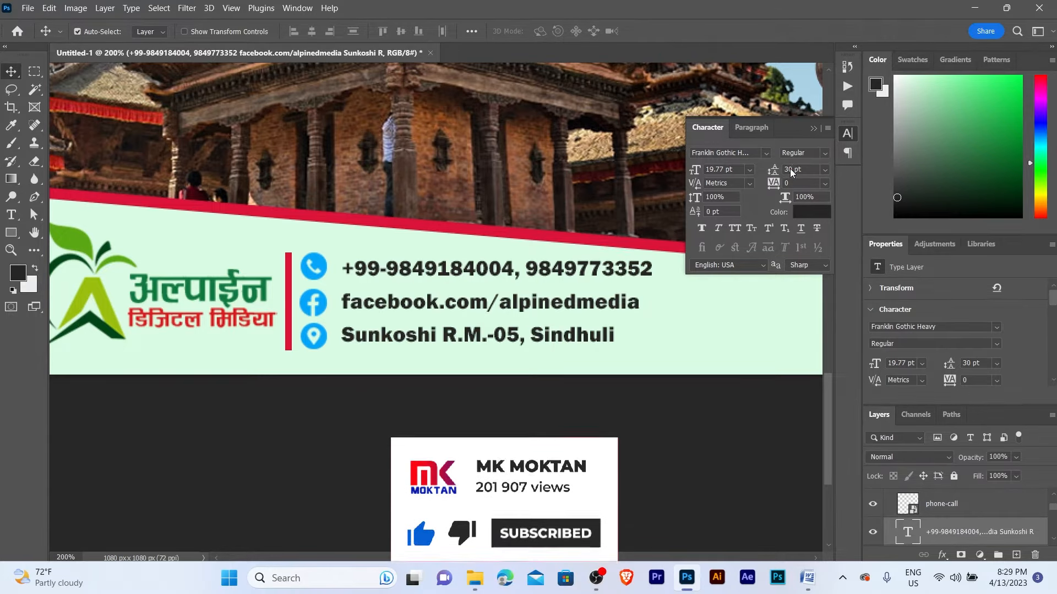
pyautogui.click(814, 130)
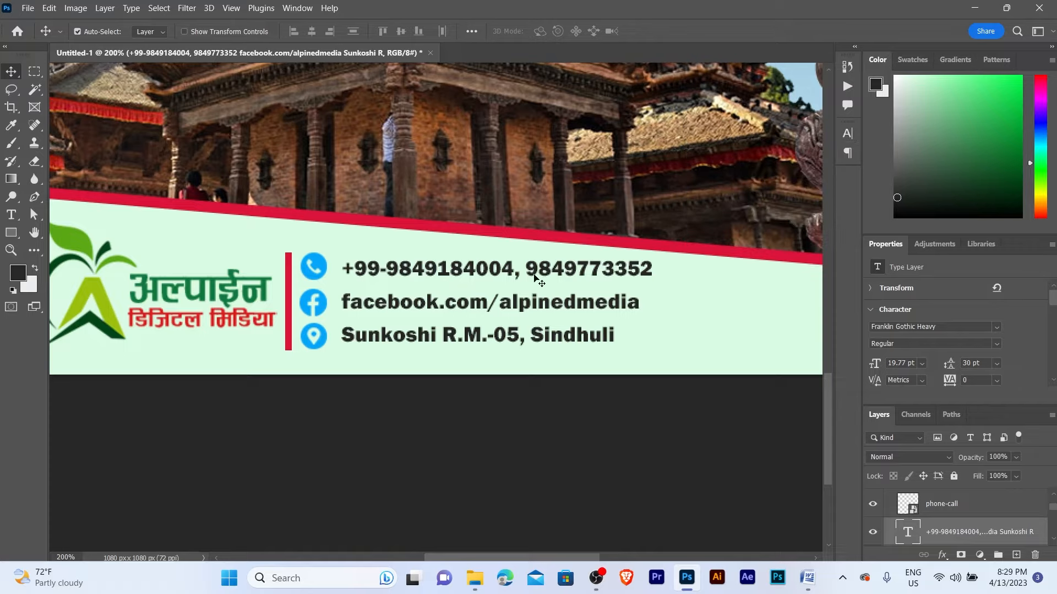
# - Nudge the contact text slightly left and zoom out to the whole bottom band
pyautogui.press('Left')
pyautogui.press('Left')
pyautogui.press('Down')
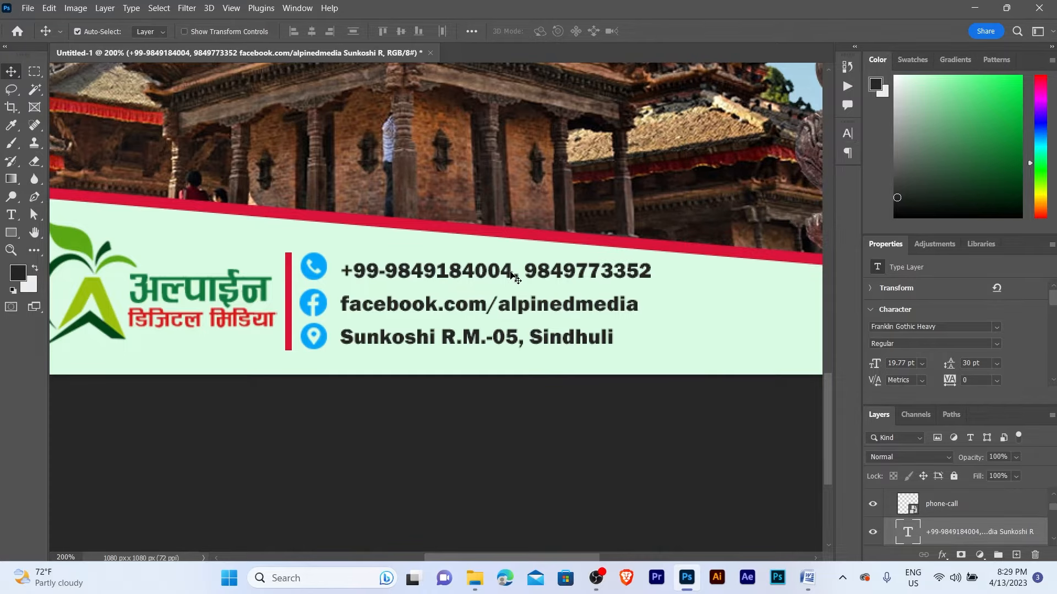
pyautogui.press('Left')
pyautogui.press('z')
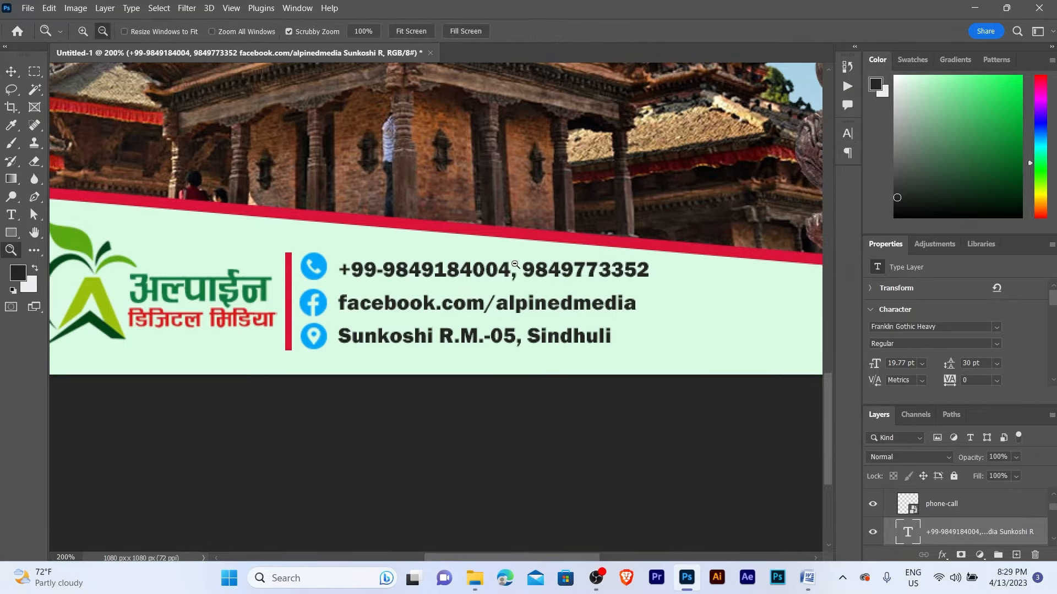
pyautogui.keyDown('alt'); pyautogui.click(513, 269); pyautogui.keyUp('alt')
pyautogui.moveTo(466, 273); pyautogui.dragTo(513, 271)
# - Group the logo and contact layers and nudge the group down
pyautogui.press('v')
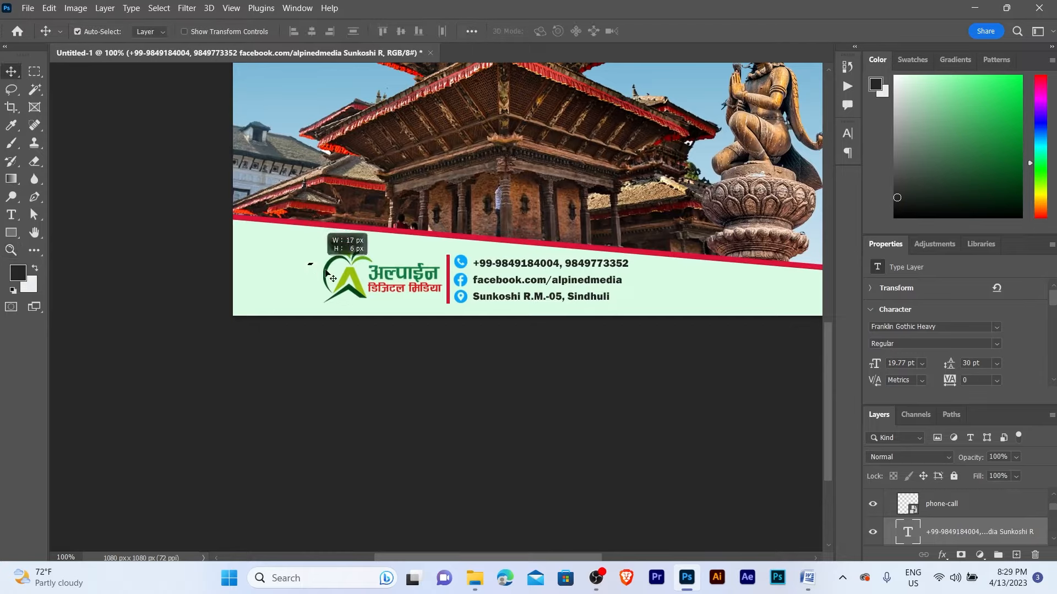
pyautogui.moveTo(308, 263); pyautogui.dragTo(553, 306)
pyautogui.hotkey('ctrl', 'g')
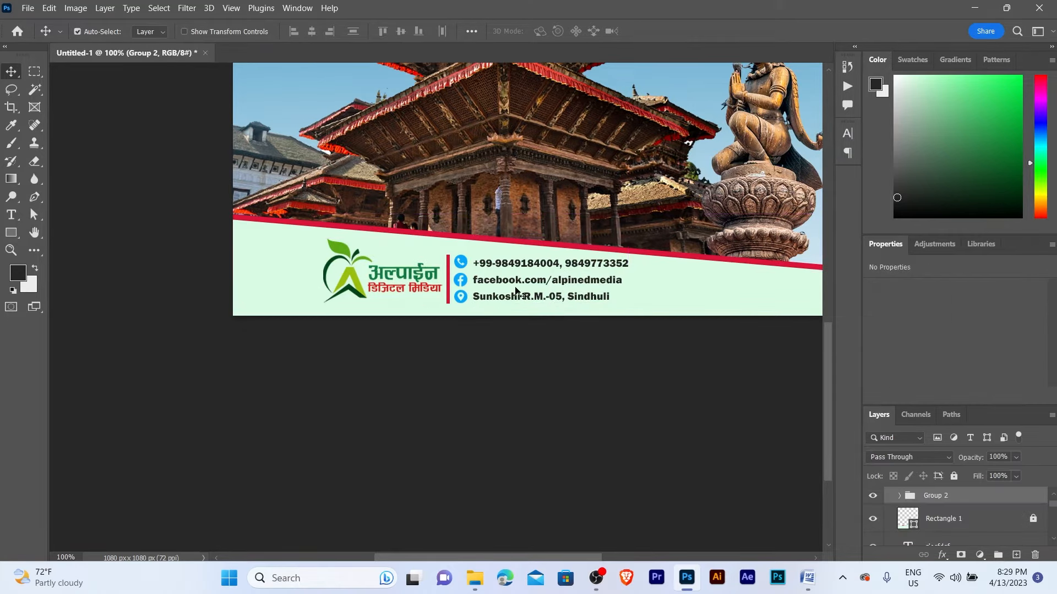
pyautogui.press('Down')
pyautogui.press('Down')
pyautogui.press('Down')
pyautogui.press('Down')
pyautogui.press('Down')
pyautogui.press('Down')
pyautogui.press('Down')
pyautogui.press('Down')
pyautogui.press('Down')
pyautogui.press('Down')
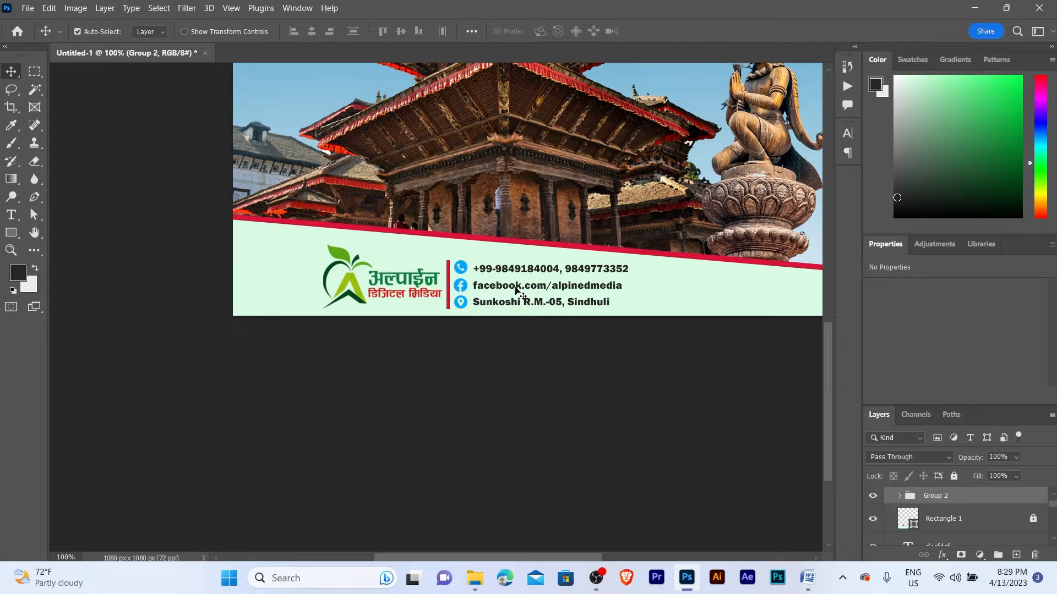
# - Scale the logo-and-contact group smaller and shift it about 50 px left
pyautogui.hotkey('ctrl', 't')
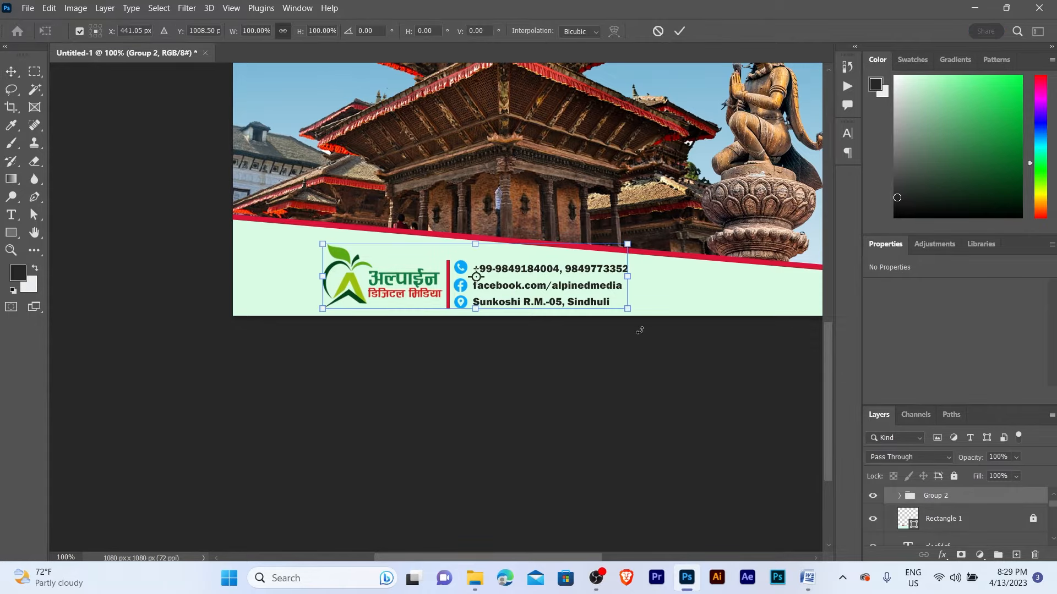
pyautogui.moveTo(628, 310); pyautogui.dragTo(620, 274)
pyautogui.press('Return')
pyautogui.hotkey('ctrl', 't')
pyautogui.press('Return')
# - Zoom out and recentre the view to review the whole poster layout
pyautogui.press('z')
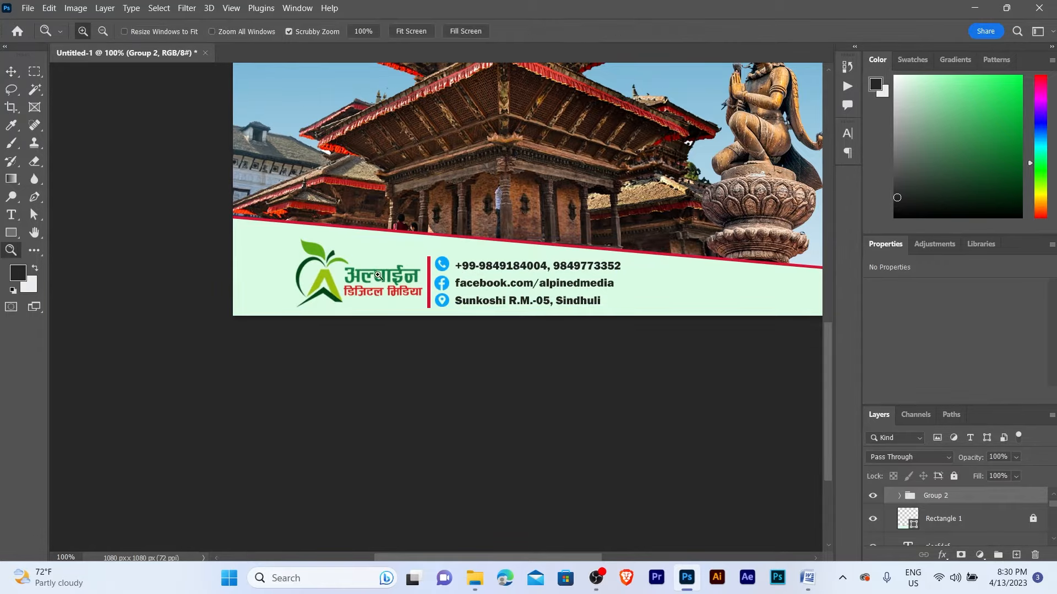
pyautogui.keyDown('alt'); pyautogui.click(444, 260); pyautogui.keyUp('alt')
pyautogui.keyDown('alt'); pyautogui.click(443, 261); pyautogui.keyUp('alt')
pyautogui.moveTo(444, 261); pyautogui.dragTo(423, 355)
pyautogui.click(404, 341)
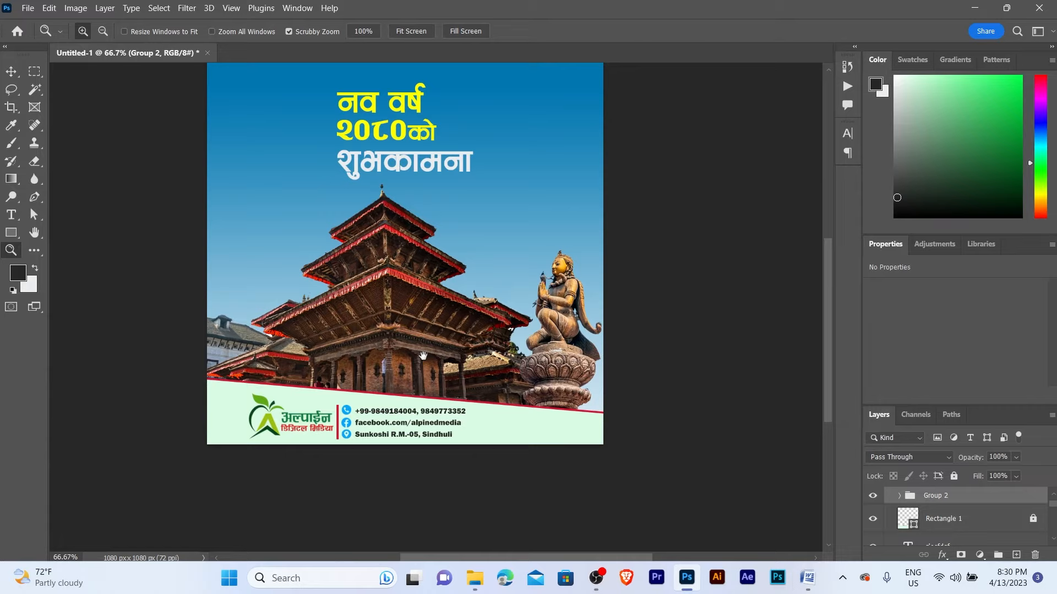
pyautogui.click(354, 385)
pyautogui.keyDown('alt'); pyautogui.click(368, 387); pyautogui.keyUp('alt')
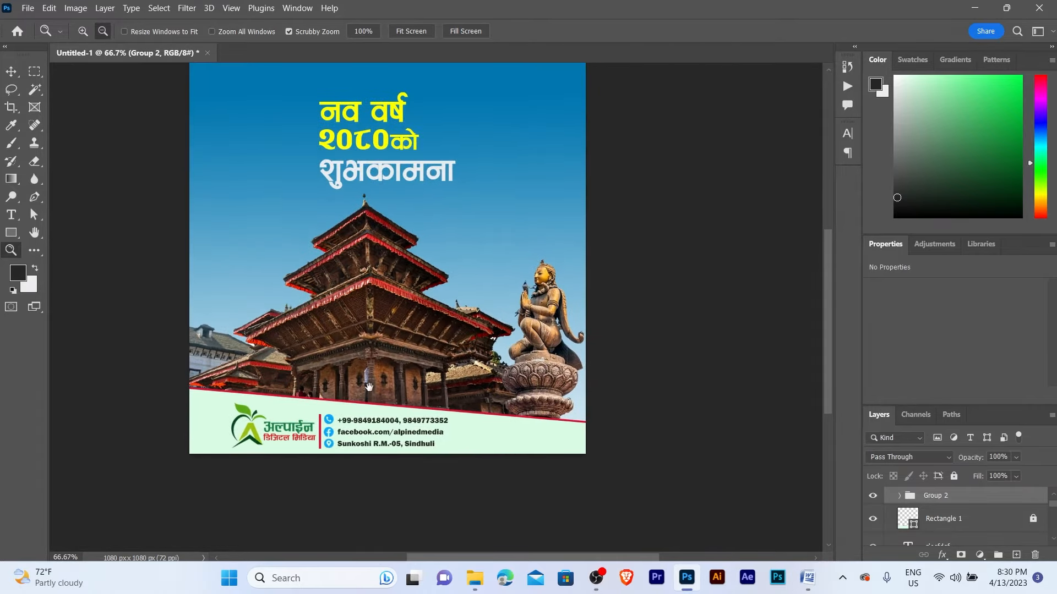
pyautogui.moveTo(369, 387); pyautogui.dragTo(394, 372)
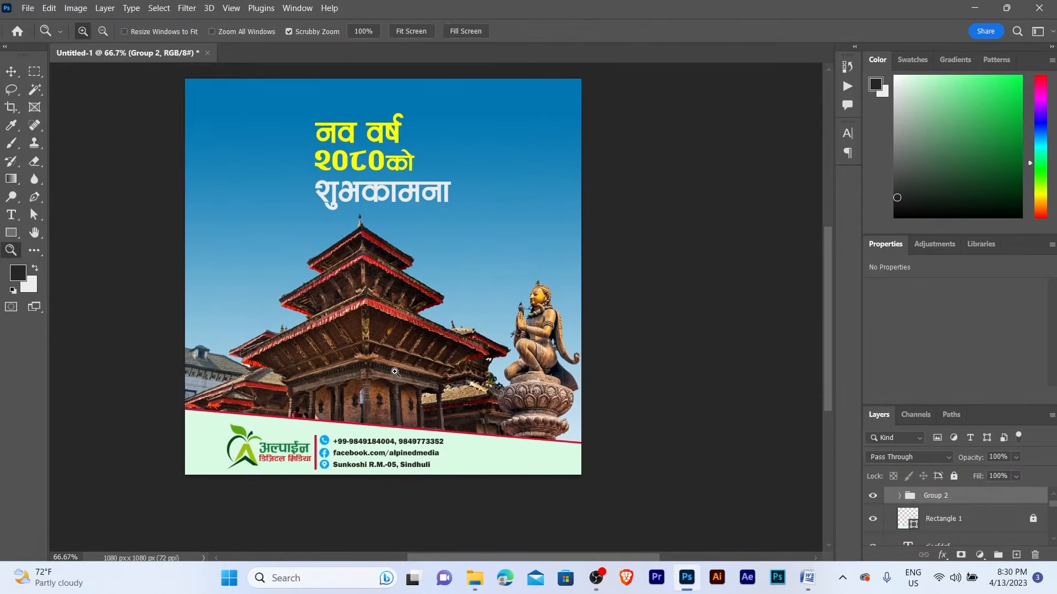
pyautogui.click(395, 372)
pyautogui.keyDown('alt'); pyautogui.click(395, 373); pyautogui.keyUp('alt')
pyautogui.press('v')
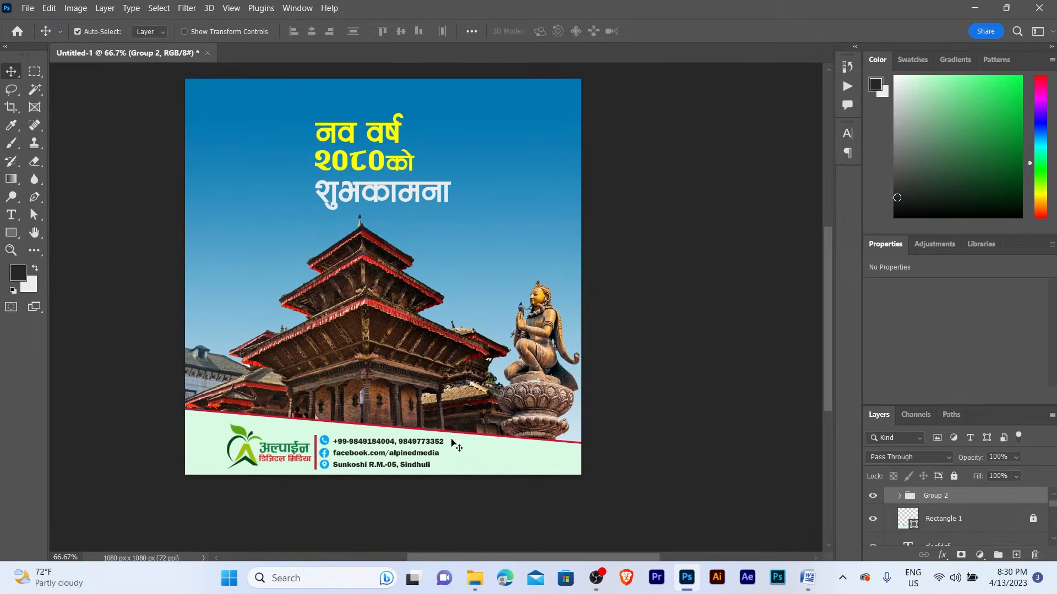
pyautogui.press('z')
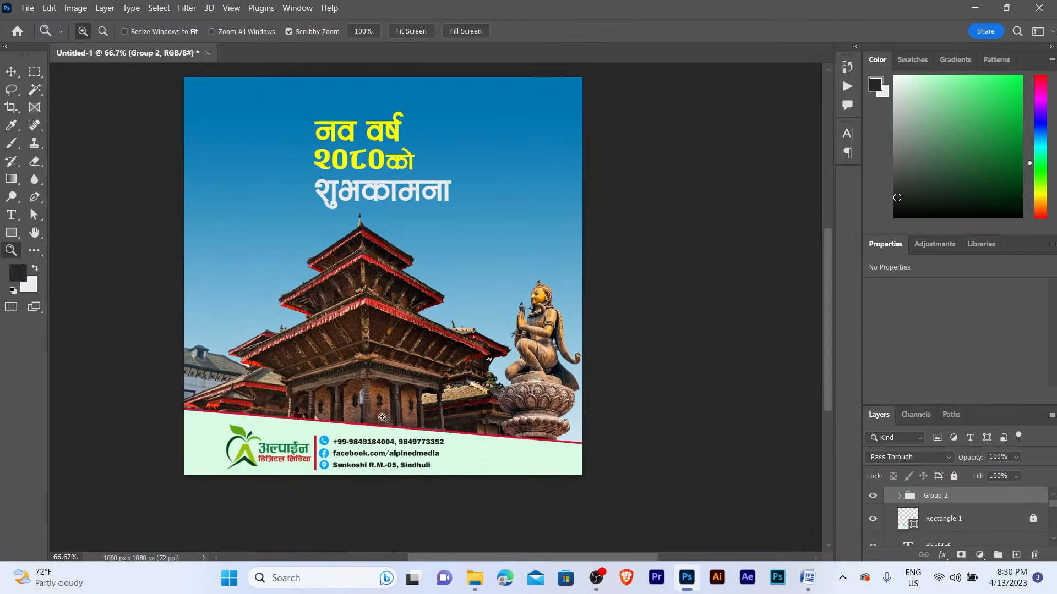
pyautogui.click(388, 424)
pyautogui.keyDown('alt'); pyautogui.click(388, 424); pyautogui.keyUp('alt')
pyautogui.moveTo(421, 362); pyautogui.dragTo(416, 385)
pyautogui.press('v')
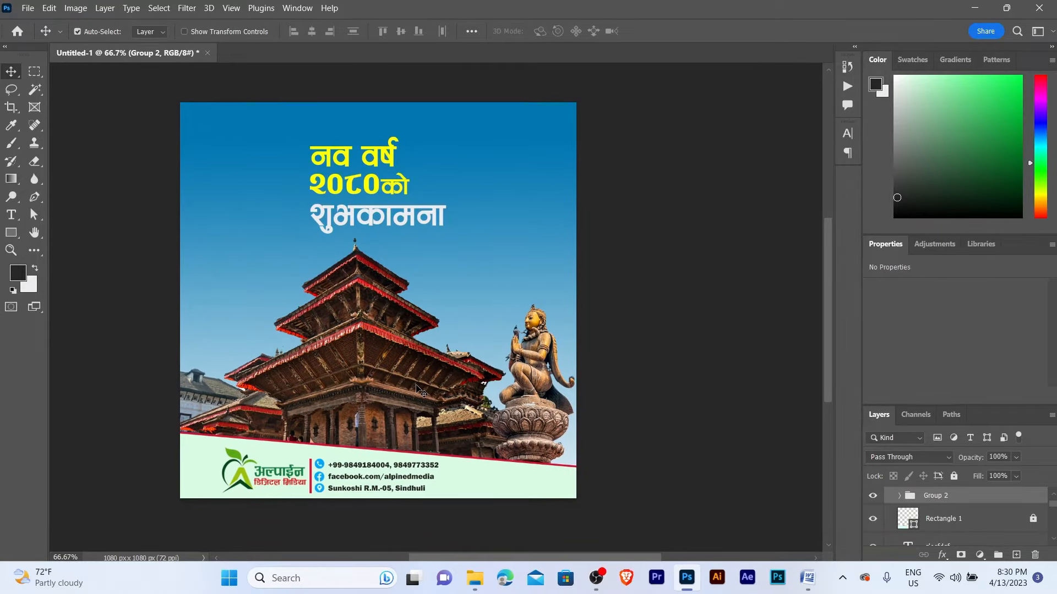
# - Move the three-line Nepali heading higher on the sky, then deselect it
pyautogui.click(355, 152)
pyautogui.moveTo(340, 125); pyautogui.dragTo(369, 238)
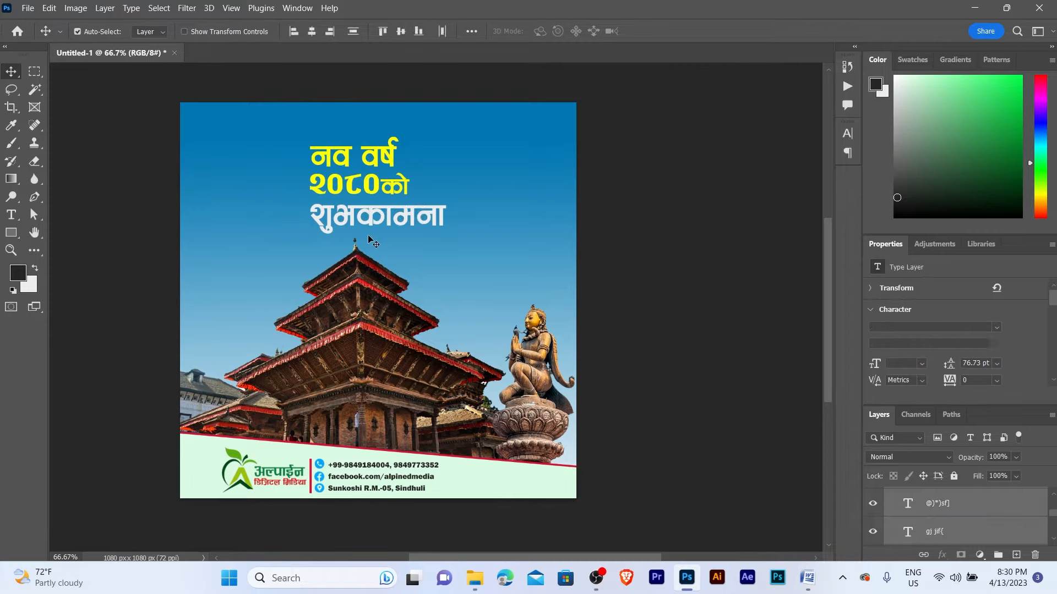
pyautogui.hotkey('shift', 'Up')
pyautogui.hotkey('shift', 'Up')
pyautogui.hotkey('shift', 'Up')
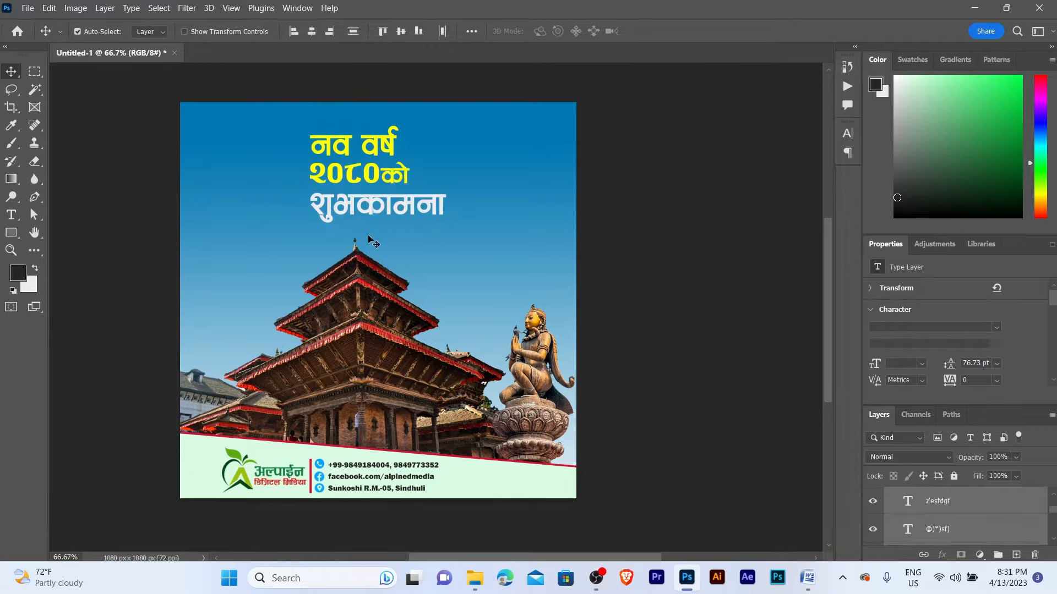
pyautogui.hotkey('shift', 'Up')
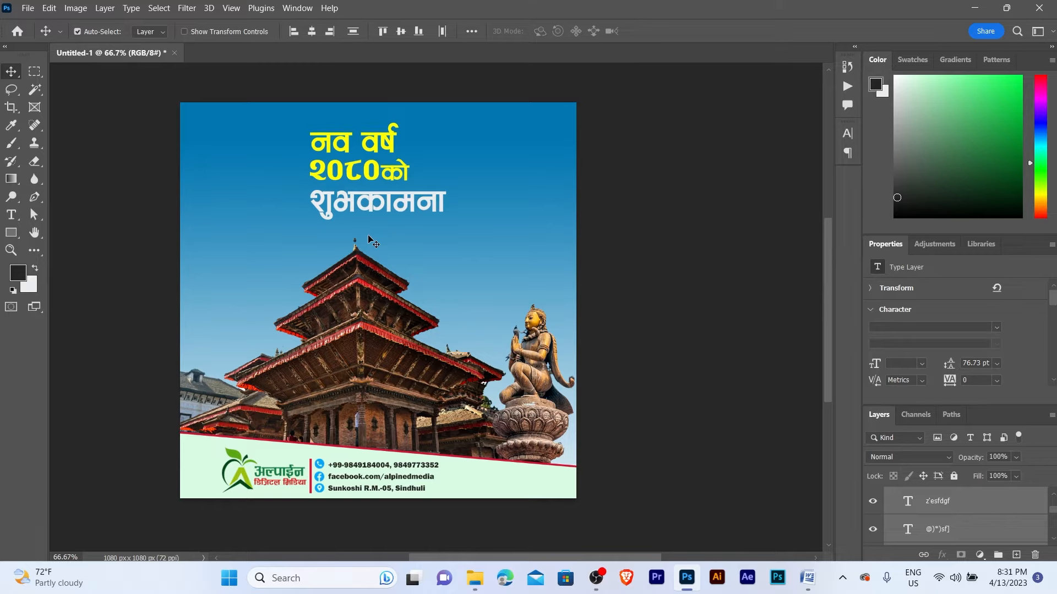
pyautogui.click(526, 194)
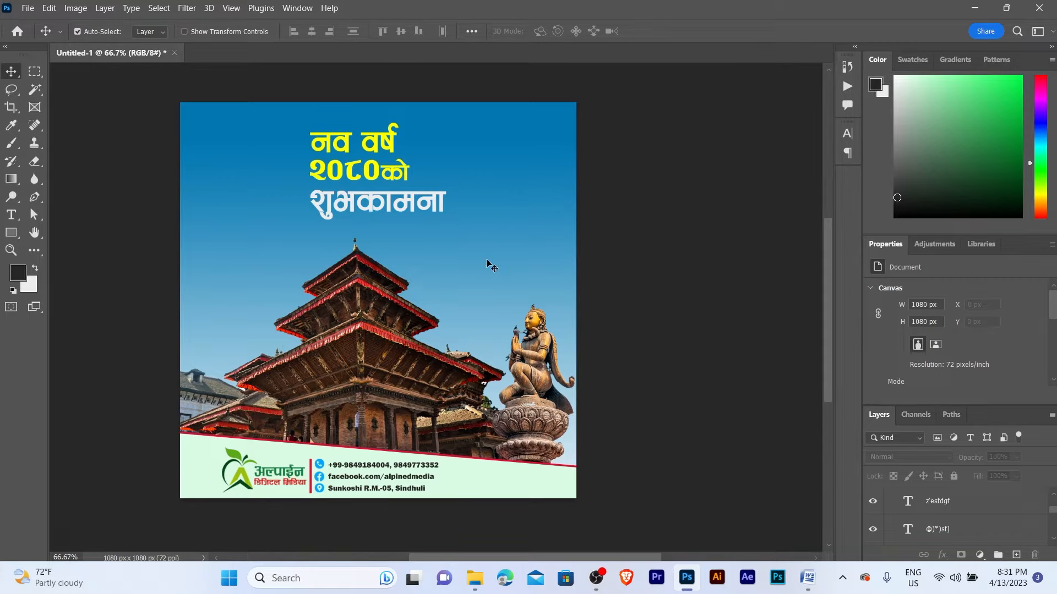
# - Place the flying white dove image on the poster as a smart object
pyautogui.click(474, 578)
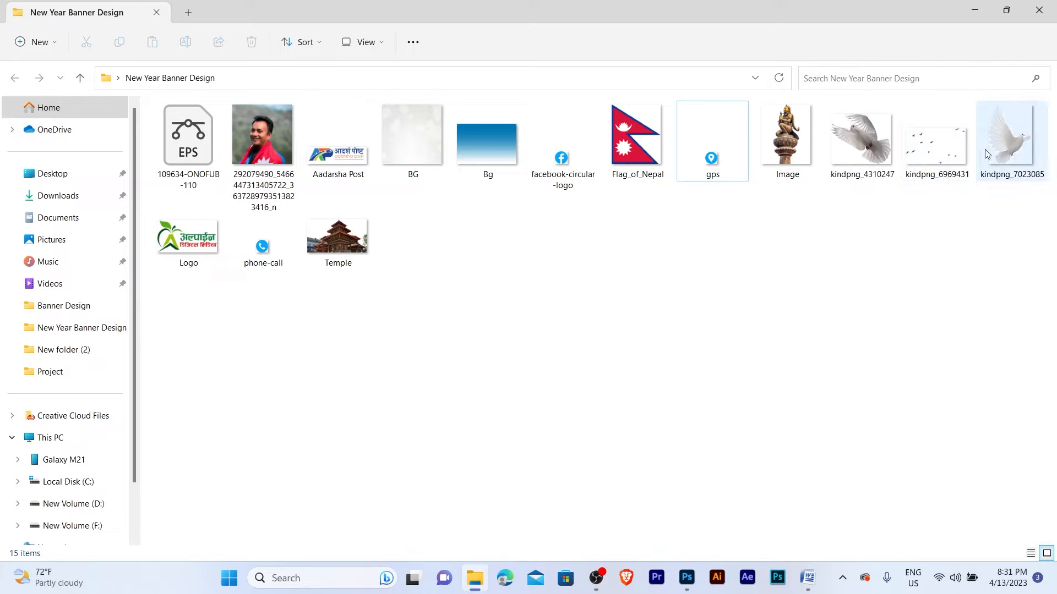
pyautogui.moveTo(1007, 139); pyautogui.dragTo(400, 209)
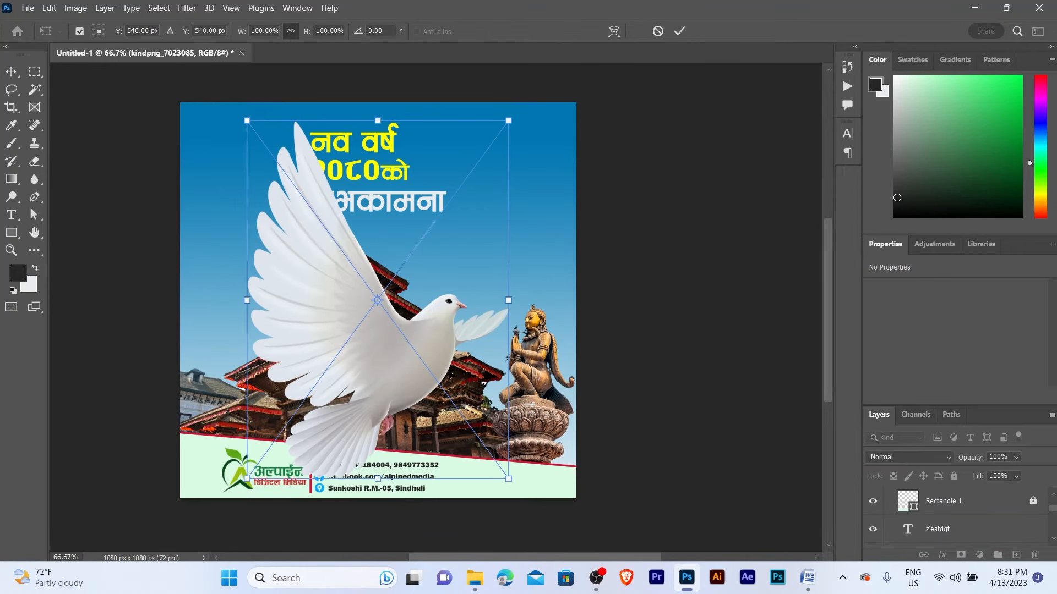
pyautogui.press('Return')
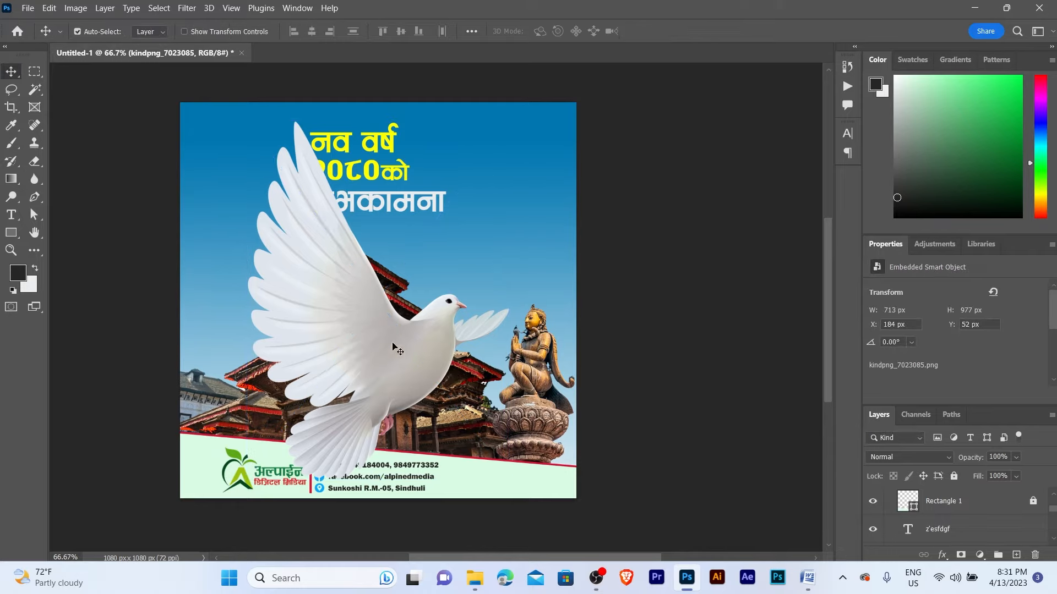
pyautogui.scroll(5, 892, 538)
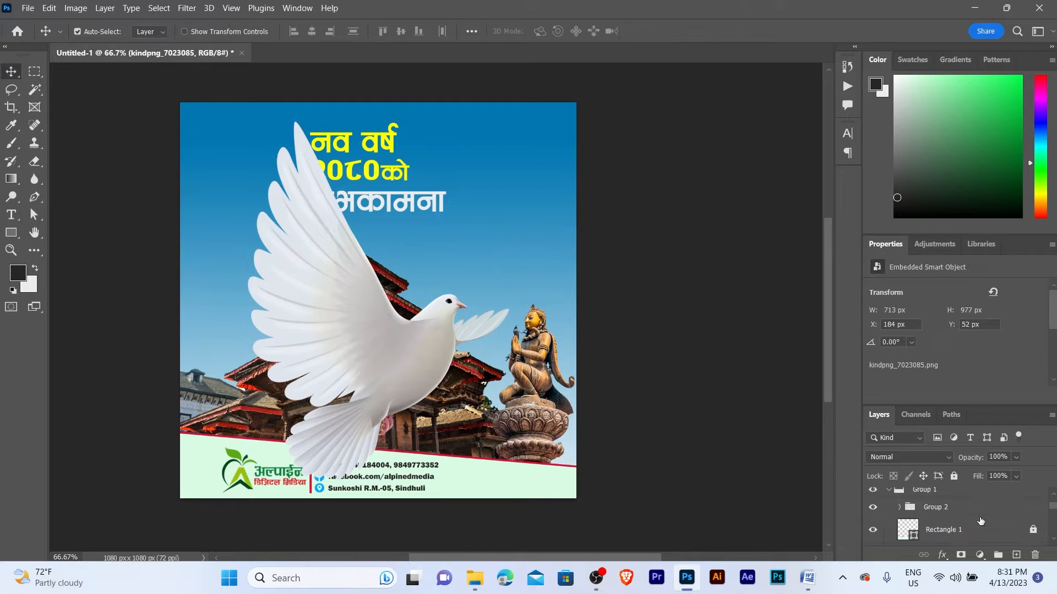
pyautogui.rightClick(975, 505)
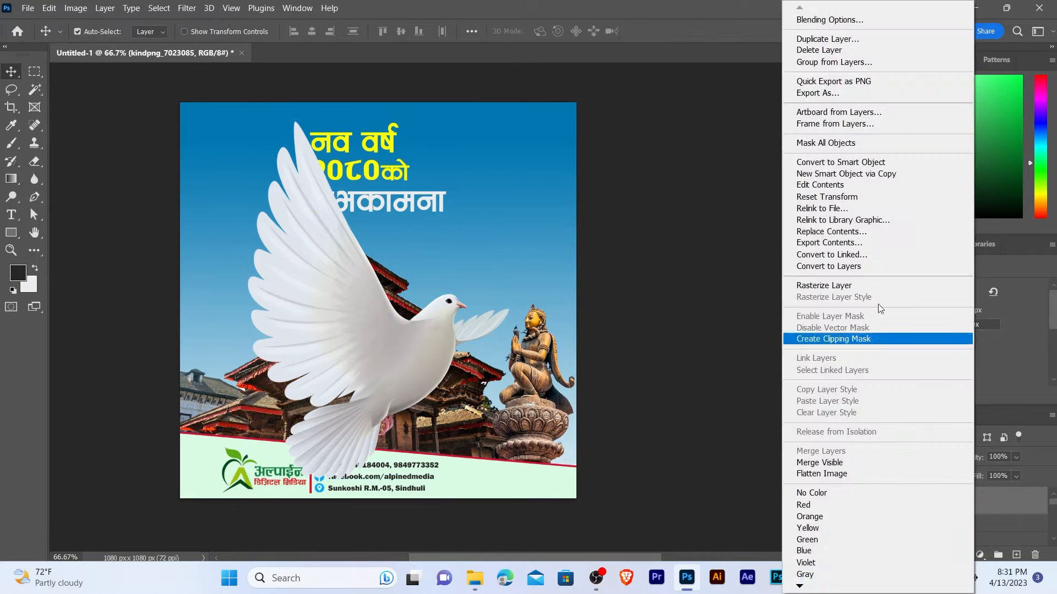
pyautogui.click(843, 161)
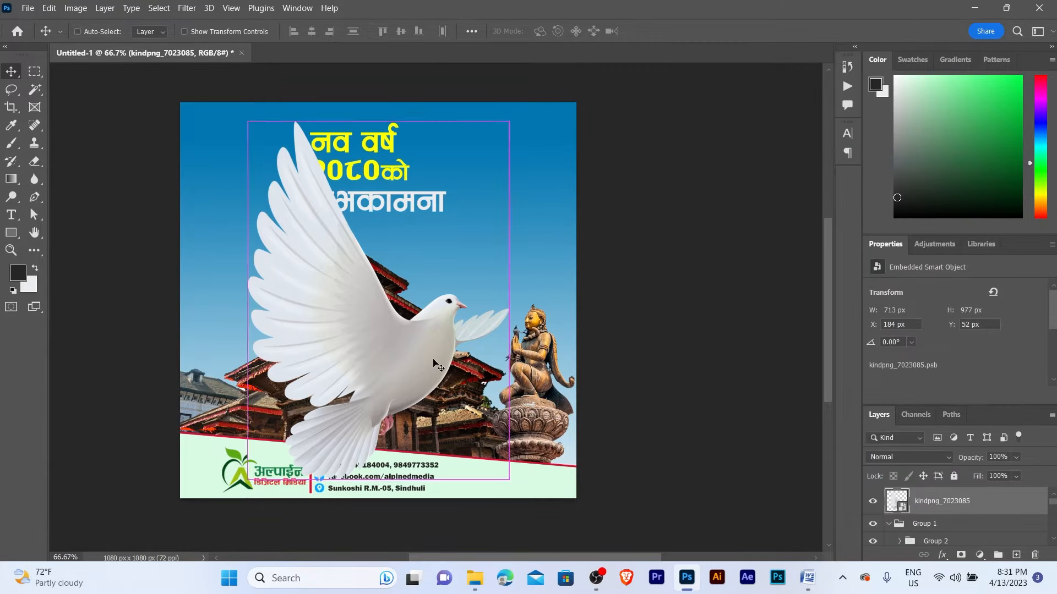
# - Shrink the dove to about 20% and move it below the headline
pyautogui.hotkey('ctrl', 't')
pyautogui.moveTo(512, 479); pyautogui.dragTo(298, 196)
pyautogui.press('Return')
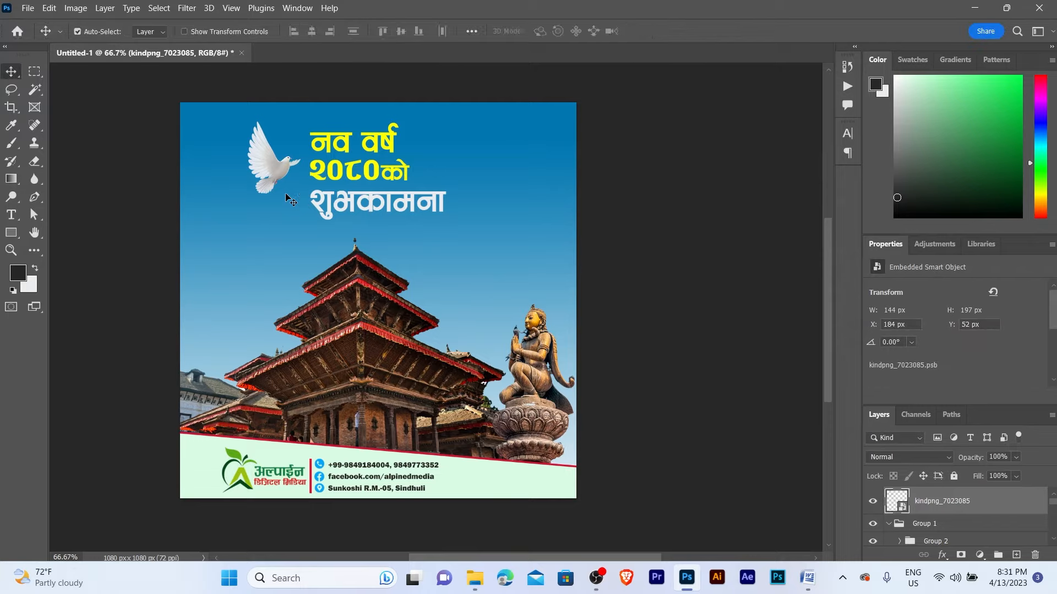
pyautogui.hotkey('ctrl', 'space')
pyautogui.keyDown('ctrl'); pyautogui.click(285, 192); pyautogui.keyUp('ctrl')
pyautogui.moveTo(271, 174); pyautogui.dragTo(278, 303)
# - Shrink the dove further, fine-tune its position left of the temple roof, and reopen the asset folder
pyautogui.hotkey('ctrl', 't')
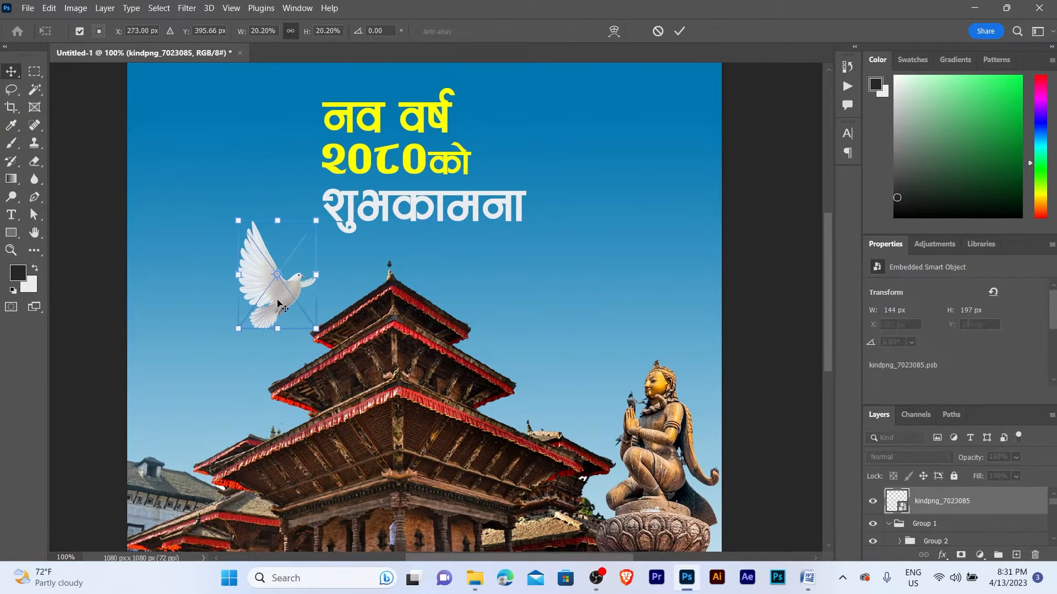
pyautogui.moveTo(238, 220); pyautogui.dragTo(255, 245)
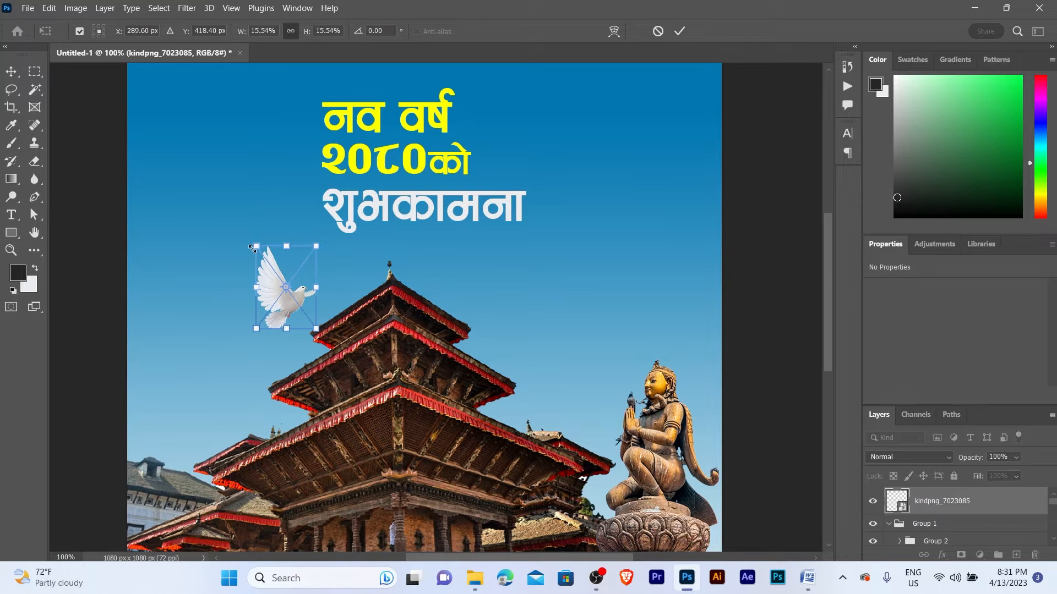
pyautogui.press('Return')
pyautogui.moveTo(274, 297); pyautogui.dragTo(271, 298)
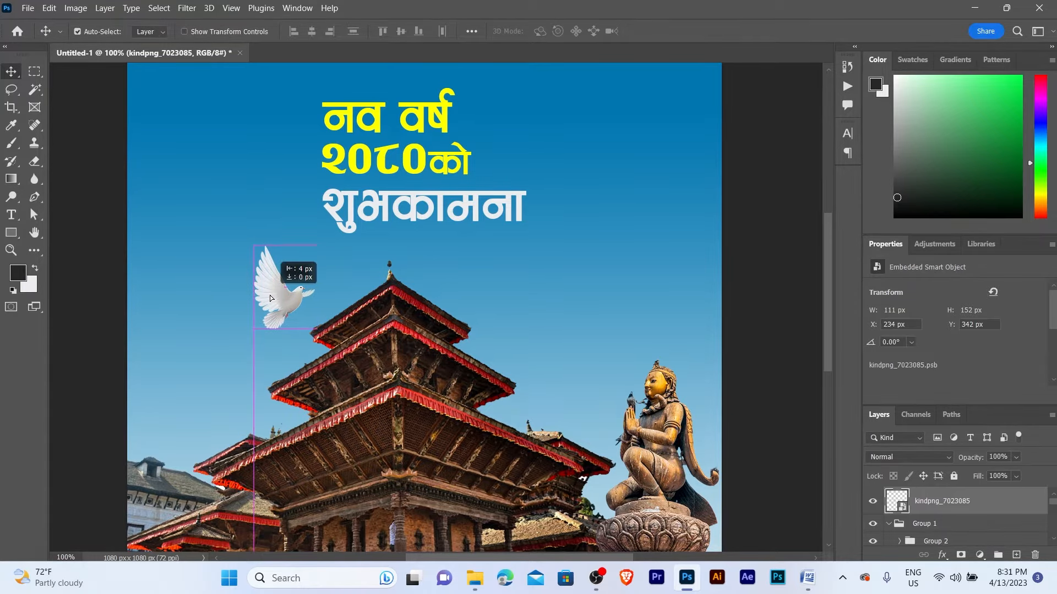
pyautogui.press('z')
pyautogui.keyDown('alt'); pyautogui.click(291, 281); pyautogui.keyUp('alt')
pyautogui.moveTo(385, 256); pyautogui.dragTo(400, 232)
pyautogui.press('v')
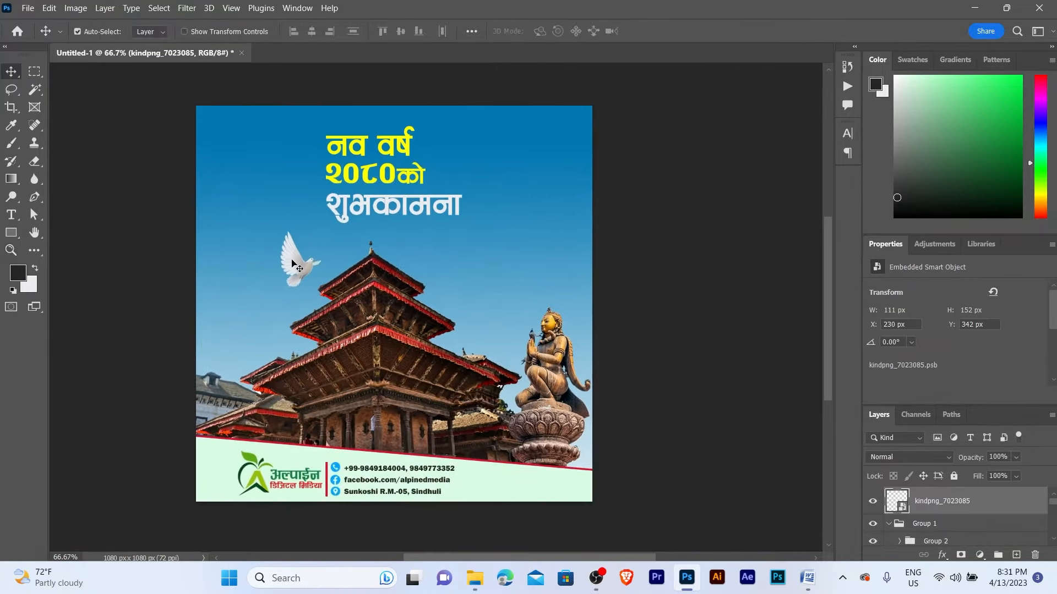
pyautogui.moveTo(302, 263); pyautogui.dragTo(318, 241)
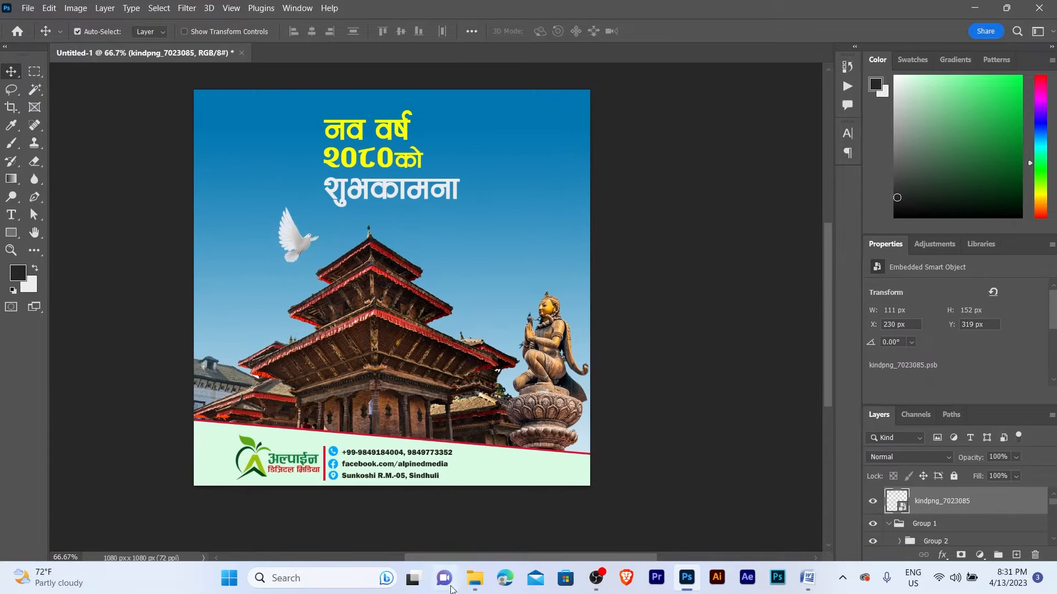
pyautogui.click(474, 578)
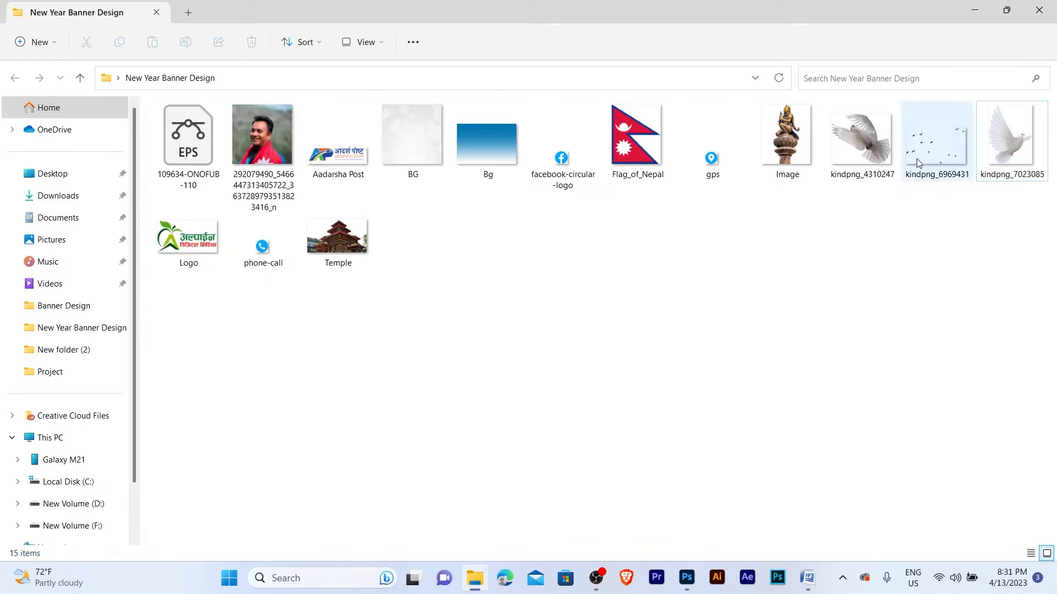
# - Place kindpng_4310247 right of the temple roof as a smart object at about half size
pyautogui.moveTo(862, 144); pyautogui.dragTo(451, 250)
pyautogui.press('Return')
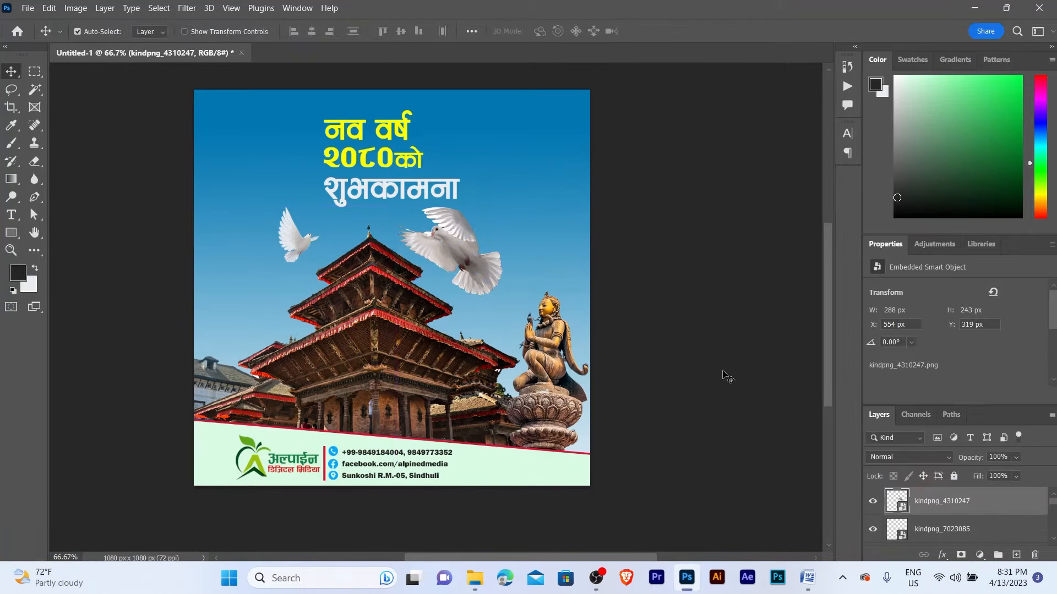
pyautogui.rightClick(997, 510)
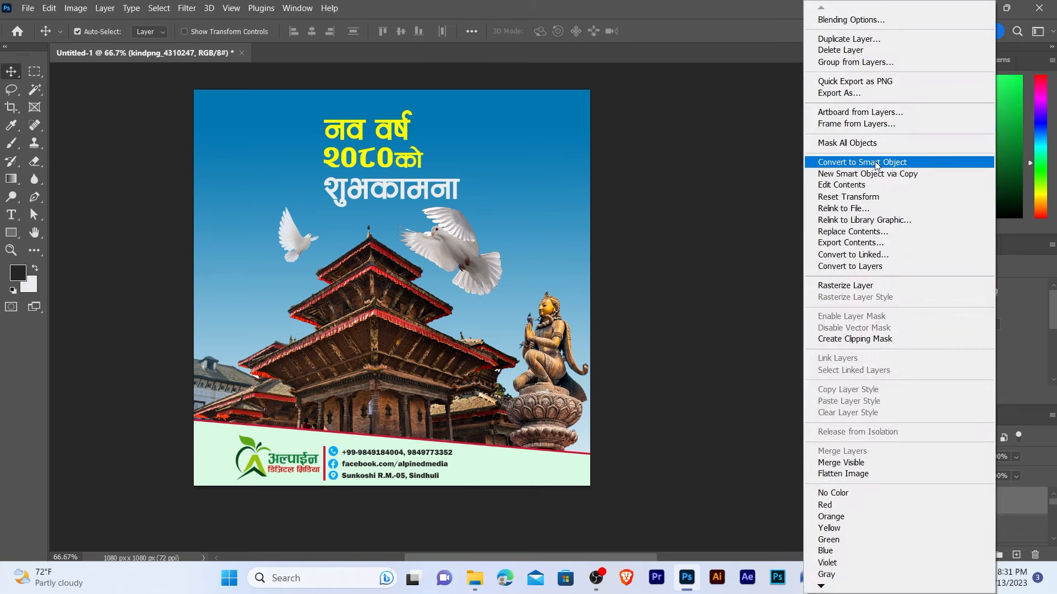
pyautogui.click(905, 163)
pyautogui.hotkey('ctrl', 't')
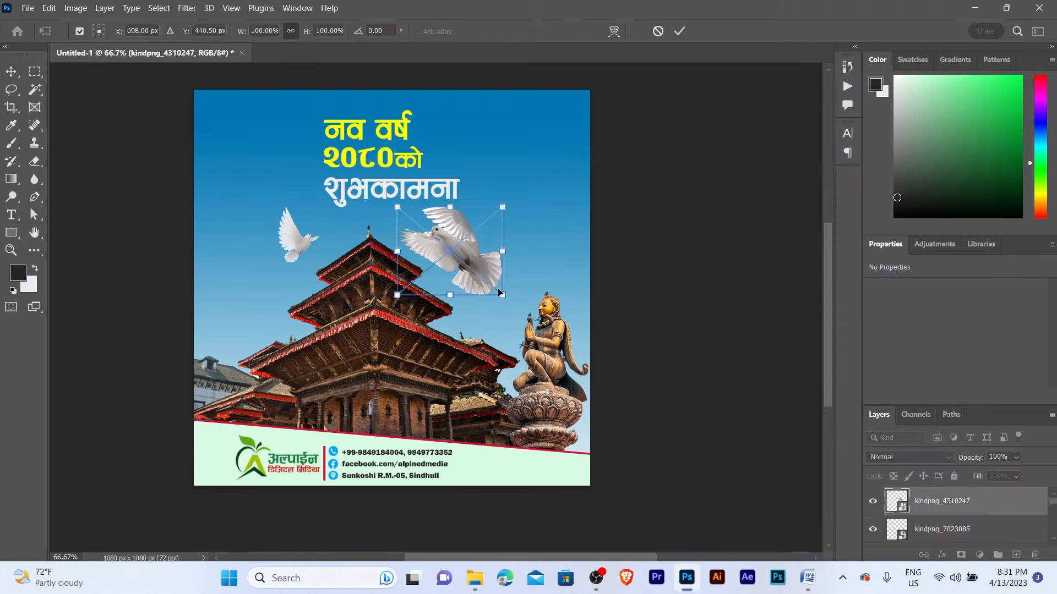
pyautogui.moveTo(487, 283); pyautogui.dragTo(464, 251)
pyautogui.press('Return')
# - Move the first dove further left and zoom back to 66.67%
pyautogui.keyDown('ctrl'); pyautogui.click(302, 241); pyautogui.keyUp('ctrl')
pyautogui.moveTo(303, 245); pyautogui.dragTo(286, 254)
pyautogui.press('z')
pyautogui.keyDown('alt'); pyautogui.click(448, 255); pyautogui.keyUp('alt')
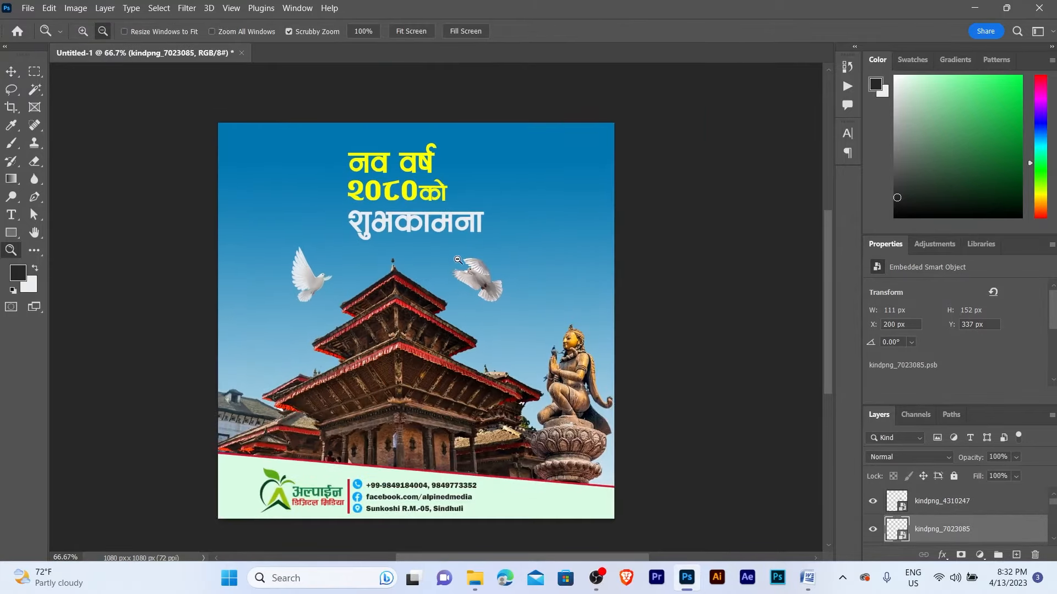
# - Shrink the right dove a little further
pyautogui.keyDown('alt'); pyautogui.click(458, 260); pyautogui.keyUp('alt')
pyautogui.keyDown('ctrl'); pyautogui.click(471, 276); pyautogui.keyUp('ctrl')
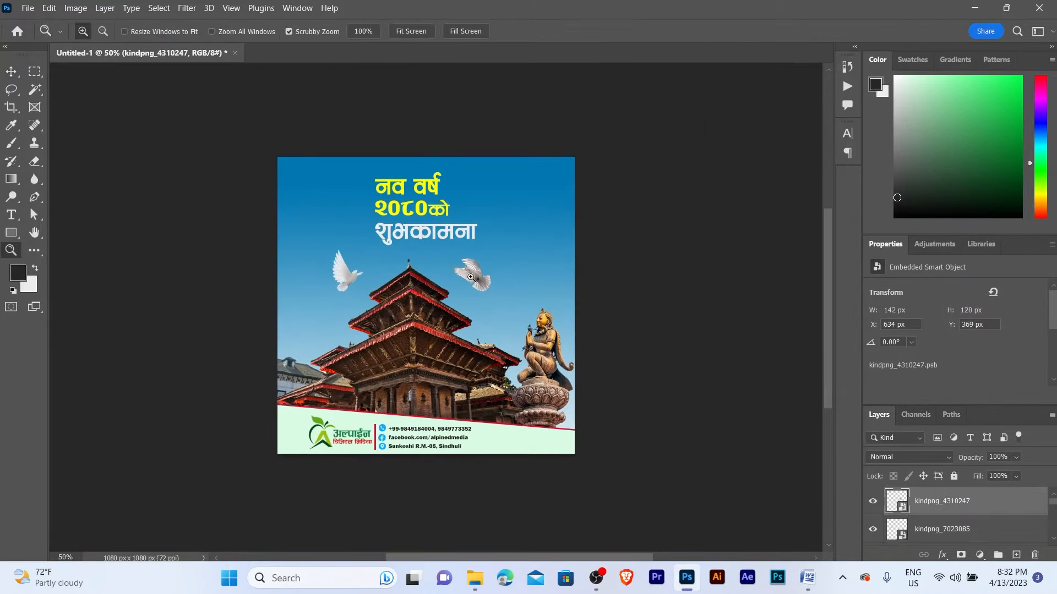
pyautogui.click(470, 277)
pyautogui.press('v')
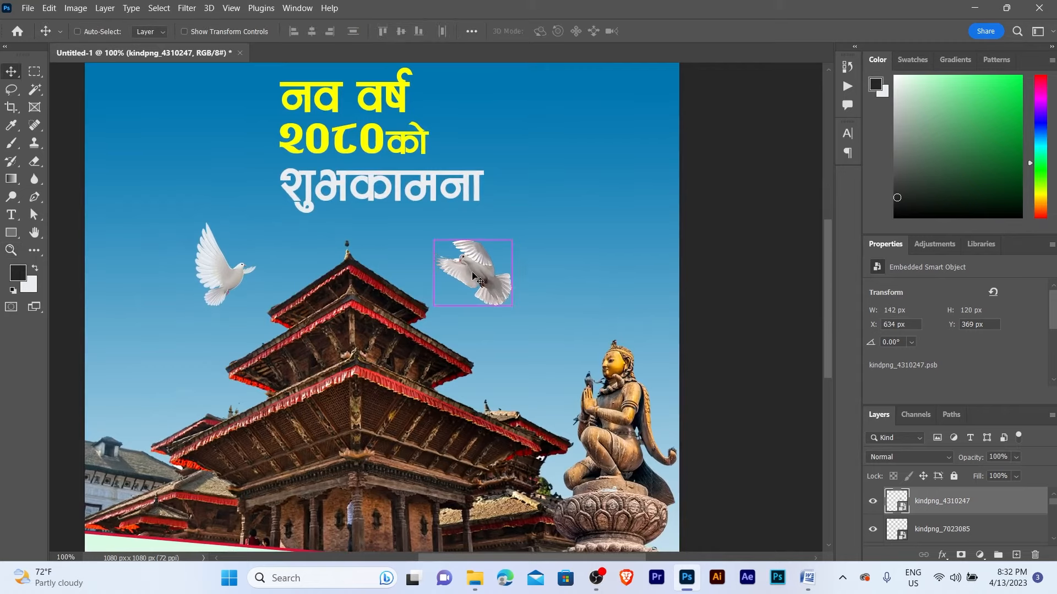
pyautogui.hotkey('ctrl', 't')
pyautogui.moveTo(512, 240); pyautogui.dragTo(507, 254)
pyautogui.press('Return')
pyautogui.press('z')
pyautogui.keyDown('alt'); pyautogui.click(501, 254); pyautogui.keyUp('alt')
pyautogui.press('v')
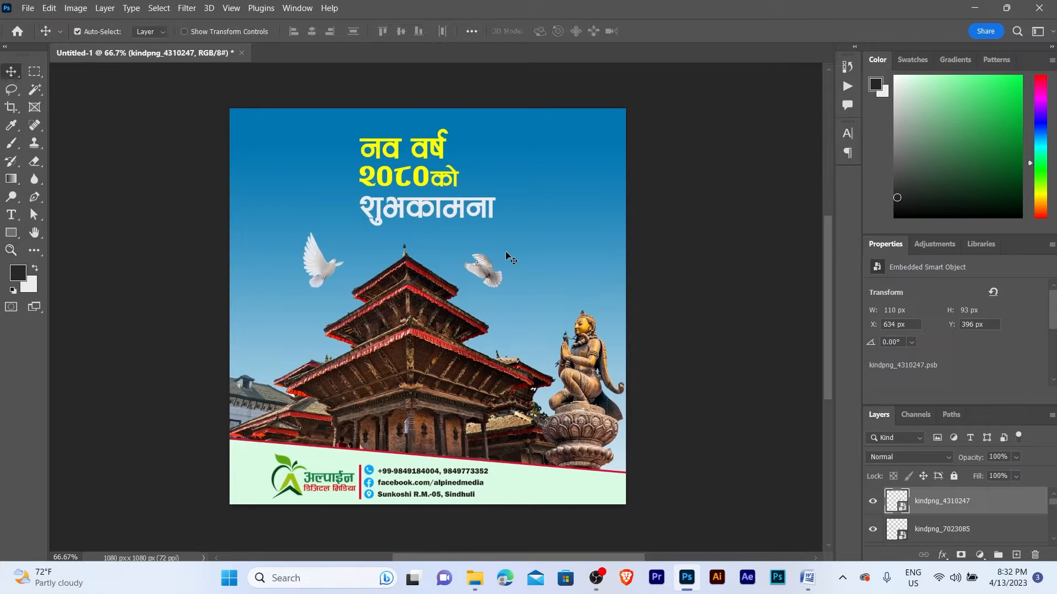
# - Lower the left dove and shrink it to 105 × 144 px at X 212, Y 375
pyautogui.moveTo(324, 268); pyautogui.dragTo(325, 273)
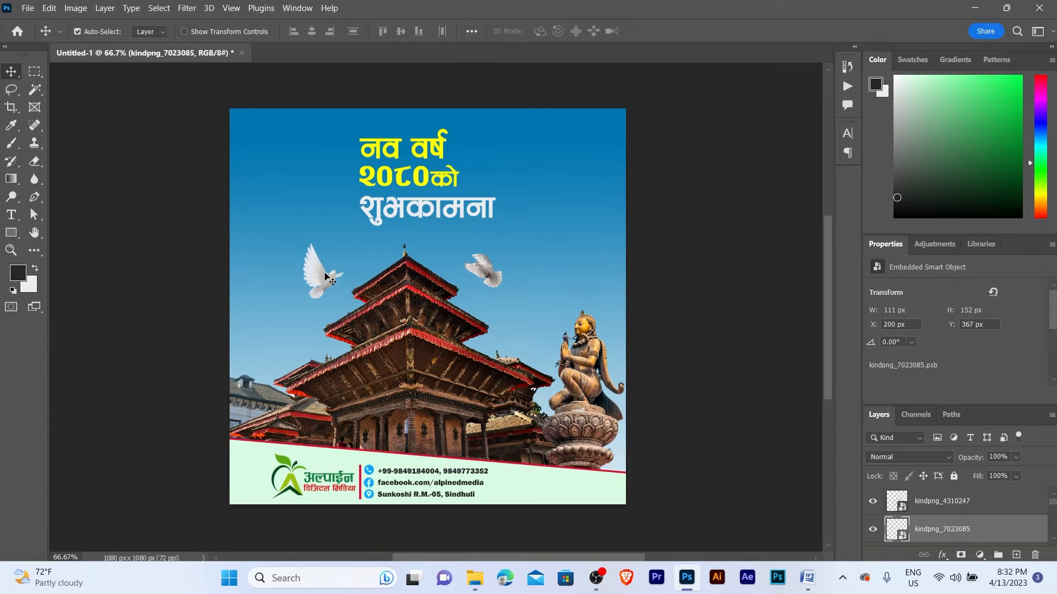
pyautogui.press('Right')
pyautogui.press('Right')
pyautogui.hotkey('ctrl', 't')
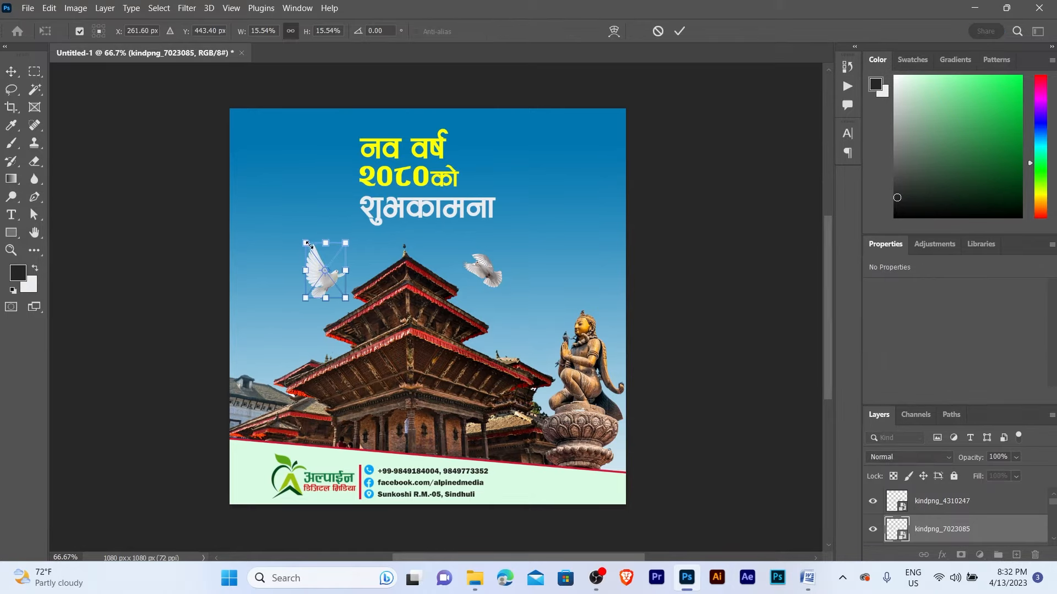
pyautogui.moveTo(309, 246); pyautogui.dragTo(312, 251)
pyautogui.press('Return')
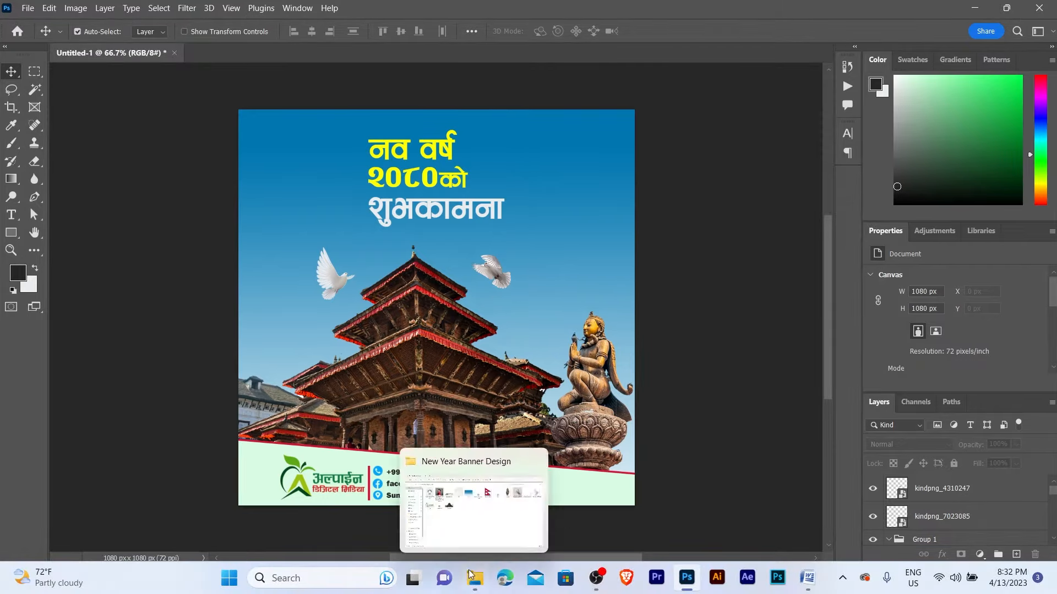
# - Place the flock-of-birds image kindpng_6969431 on the poster and move it higher
pyautogui.click(475, 578)
pyautogui.moveTo(907, 174); pyautogui.dragTo(500, 277)
pyautogui.press('Return')
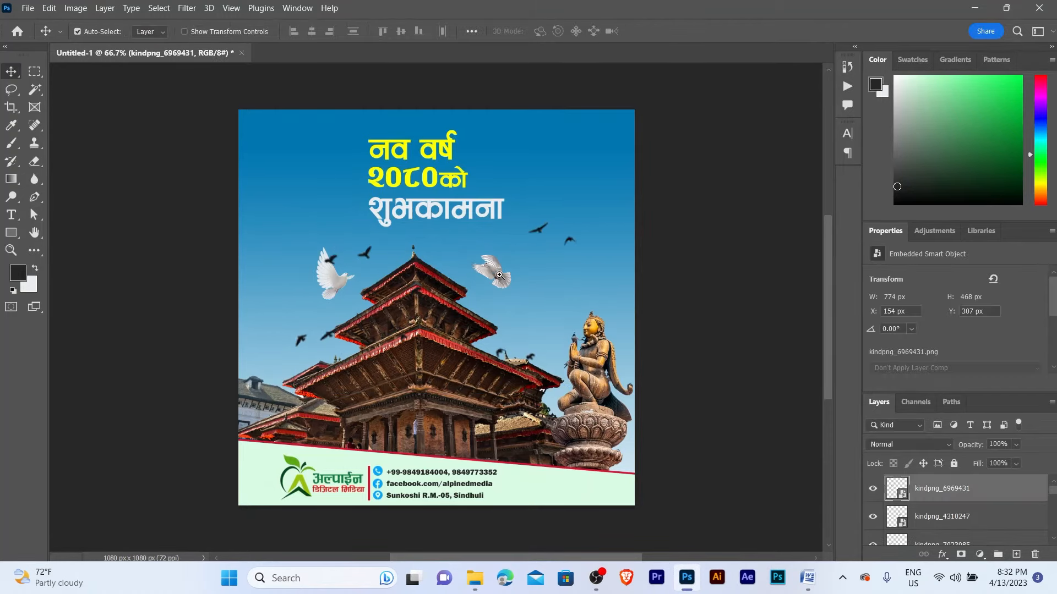
pyautogui.scroll(1, 499, 277)
pyautogui.moveTo(561, 206); pyautogui.dragTo(562, 201)
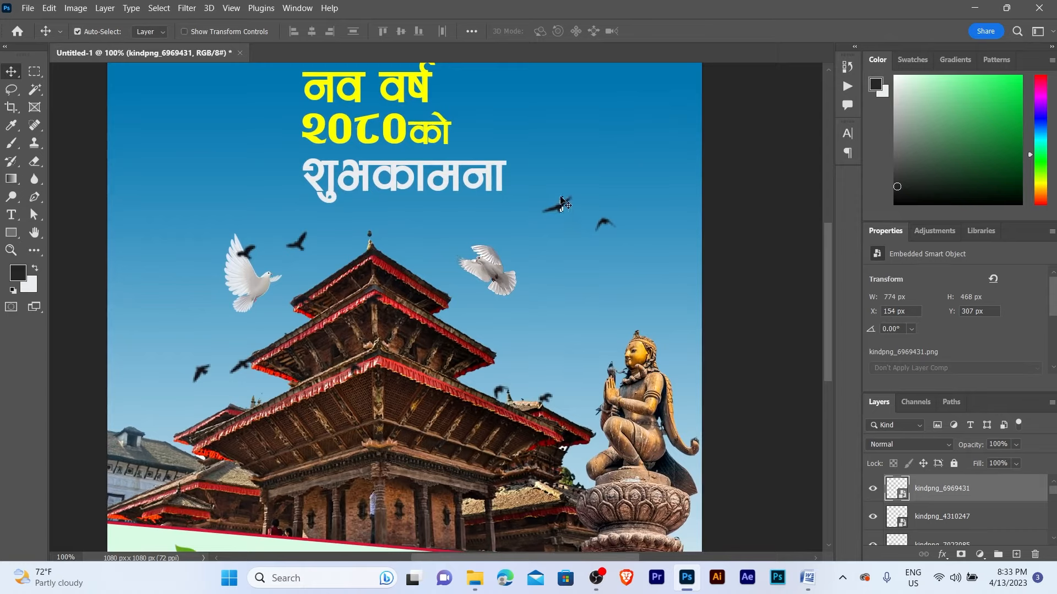
pyautogui.hotkey('ctrl', 't')
pyautogui.moveTo(407, 359); pyautogui.dragTo(408, 290)
pyautogui.press('Return')
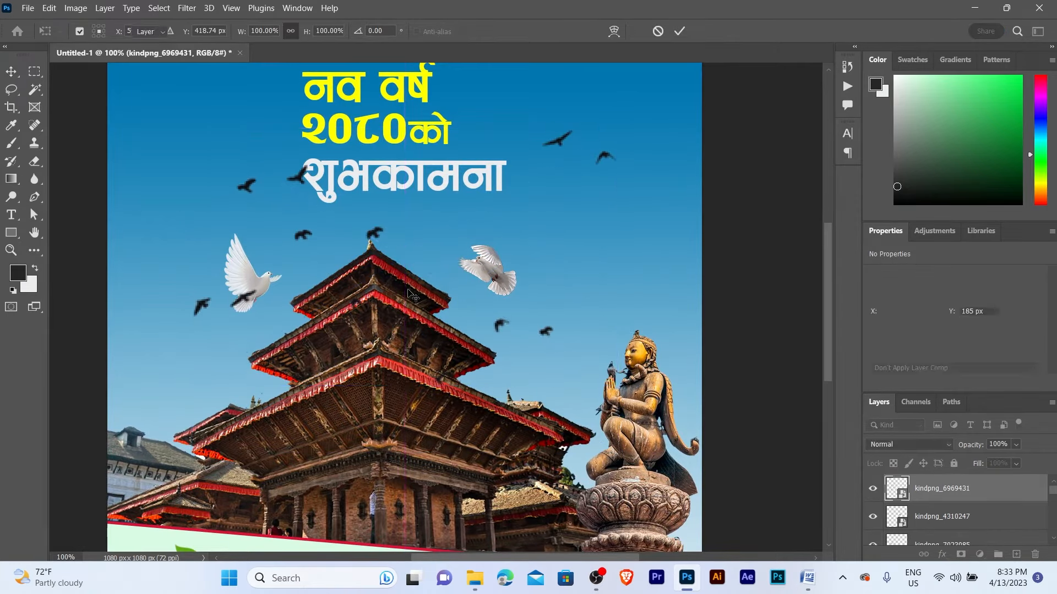
# - Convert the birds to a smart object and scale them to about 47% under the headline
pyautogui.rightClick(967, 491)
pyautogui.click(847, 163)
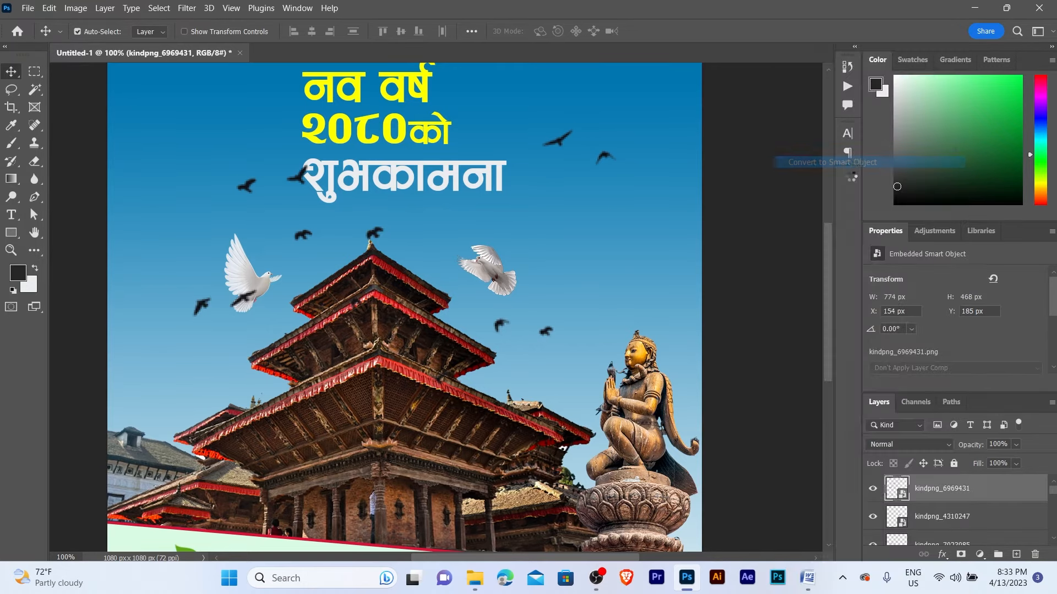
pyautogui.hotkey('ctrl', 't')
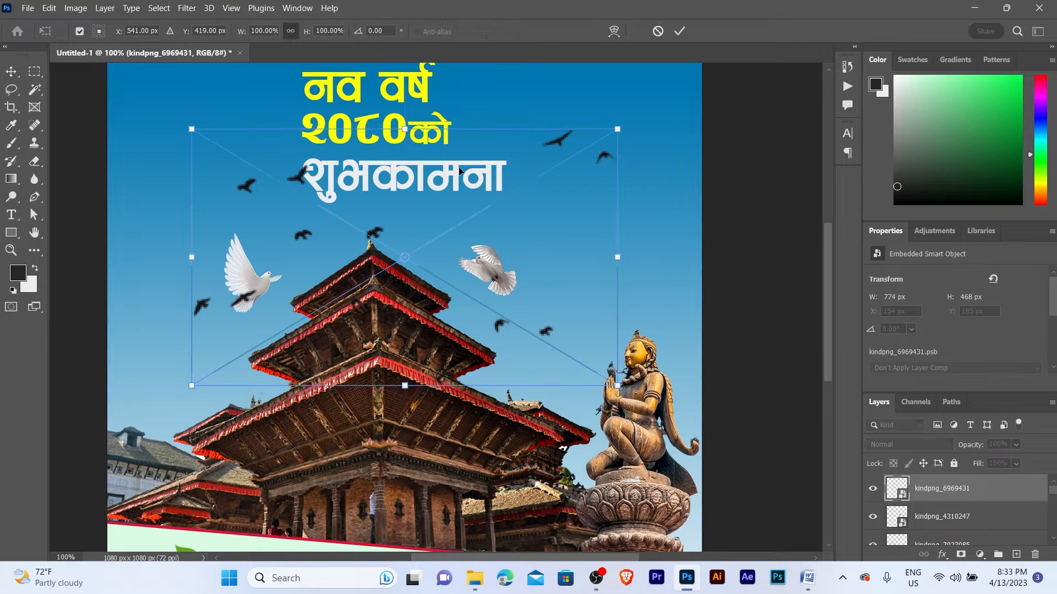
pyautogui.moveTo(399, 128); pyautogui.dragTo(397, 244)
pyautogui.moveTo(428, 279); pyautogui.dragTo(398, 217)
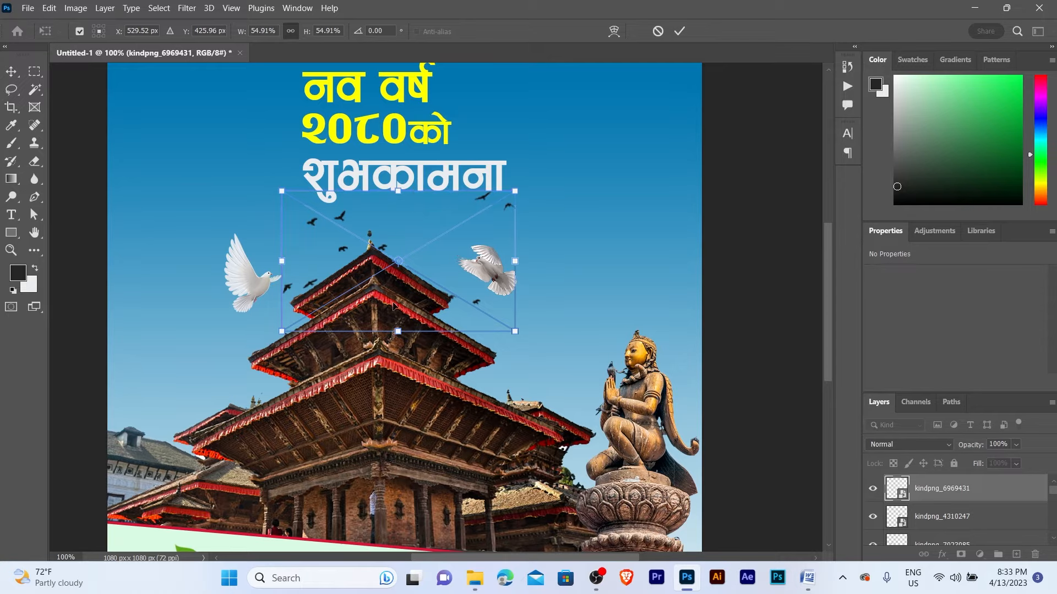
pyautogui.moveTo(394, 328); pyautogui.dragTo(394, 310)
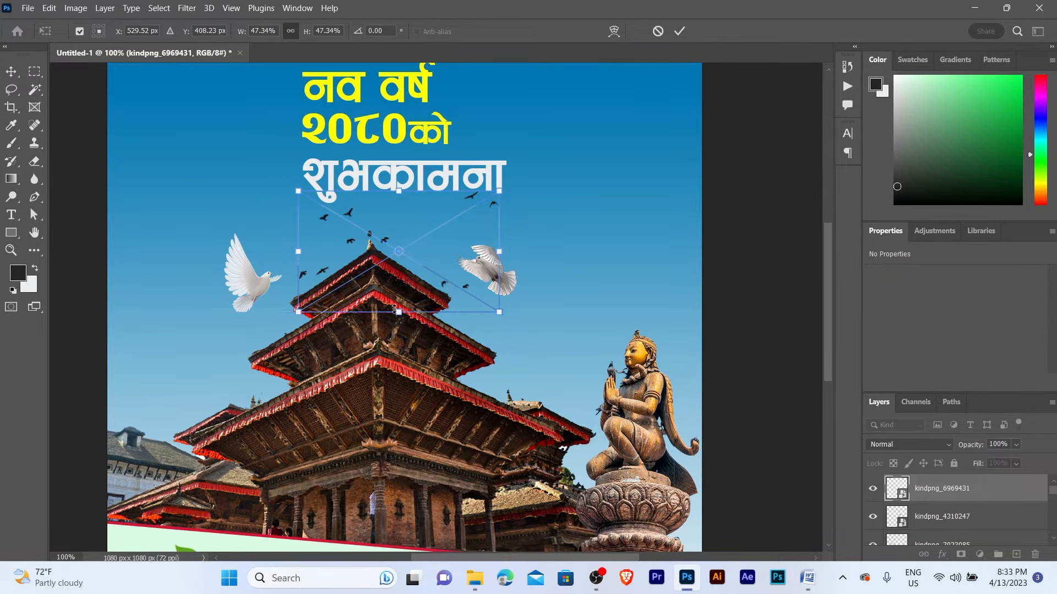
pyautogui.press('Return')
# - Nudge the flock 10 px down and 10 px left above the temple spire
pyautogui.press('z')
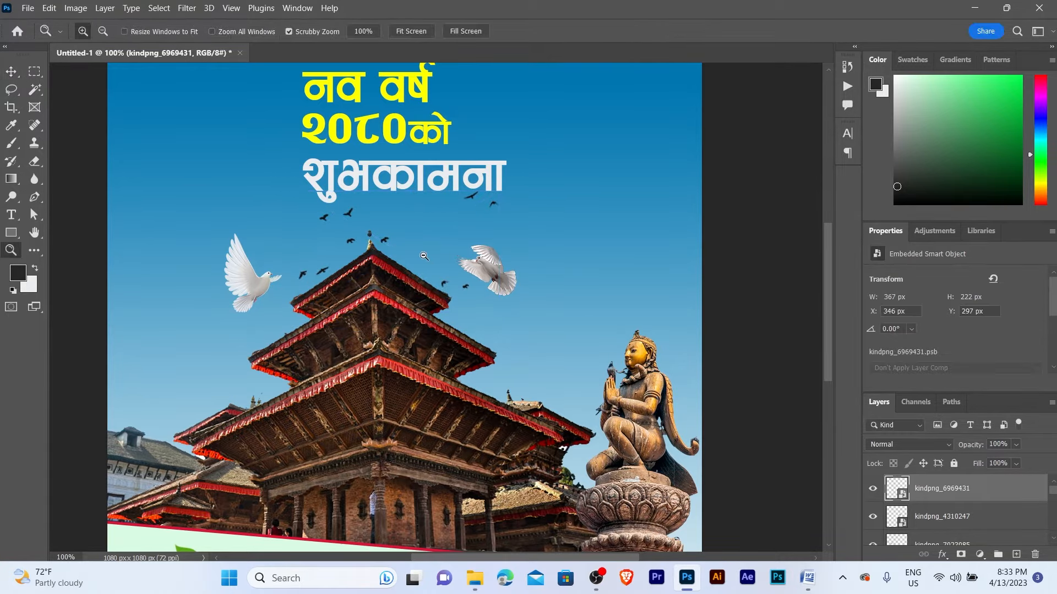
pyautogui.keyDown('alt'); pyautogui.click(424, 256); pyautogui.keyUp('alt')
pyautogui.press('v')
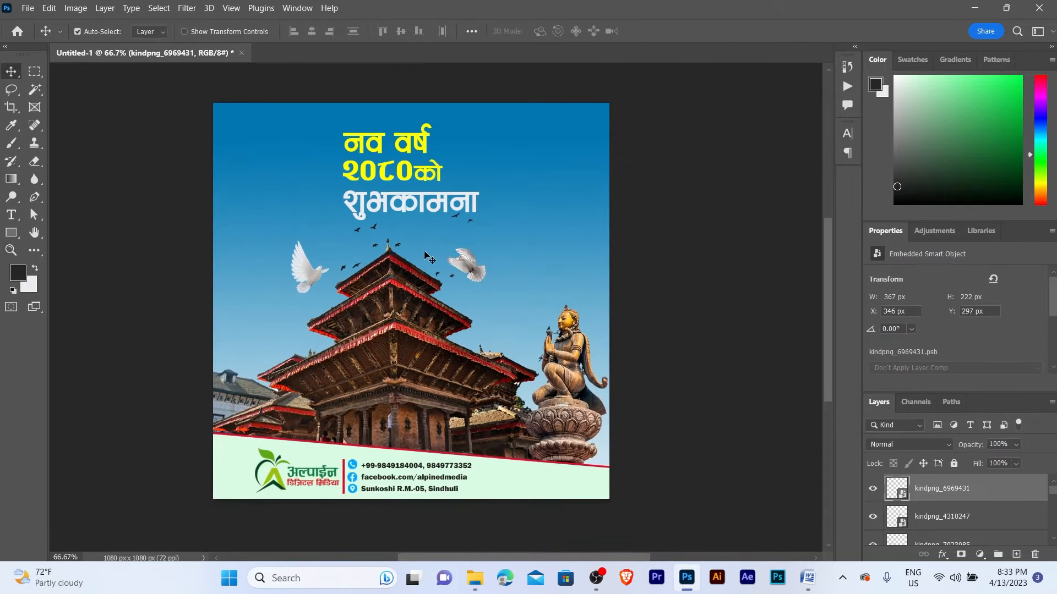
pyautogui.hotkey('shift', 'Down')
pyautogui.hotkey('shift', 'Left')
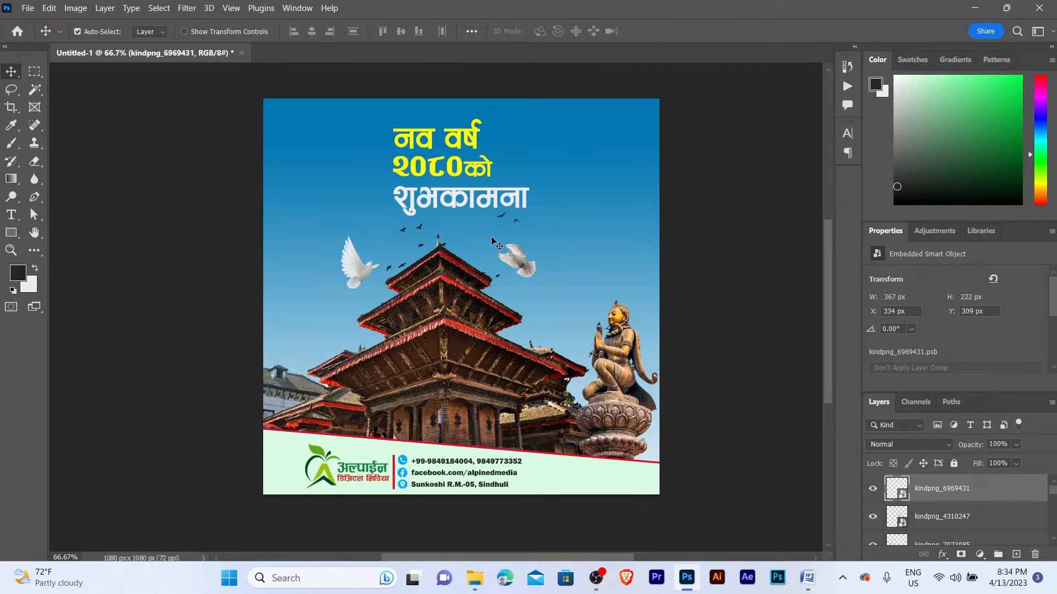
# - Start a new document with the 1080 × 1080 px, 72 ppi preset using Ctrl+N
pyautogui.hotkey('ctrl', 'n')
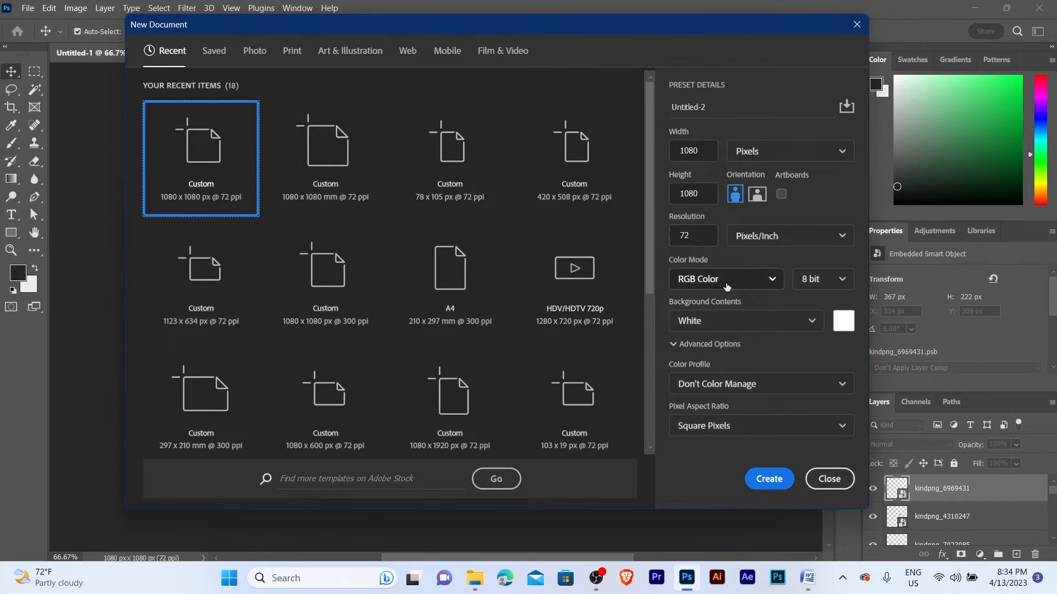
# - Create the blank white 1080 × 1080 px document and zoom in briefly to check the canvas
pyautogui.click(784, 485)
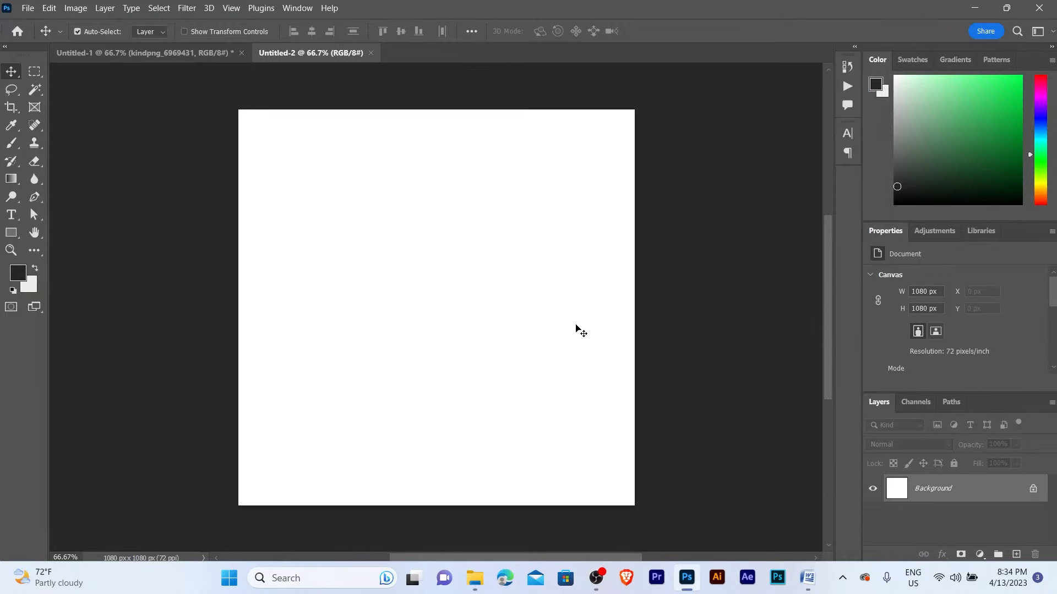
pyautogui.press('z')
pyautogui.click(439, 238)
pyautogui.keyDown('alt'); pyautogui.click(439, 239); pyautogui.keyUp('alt')
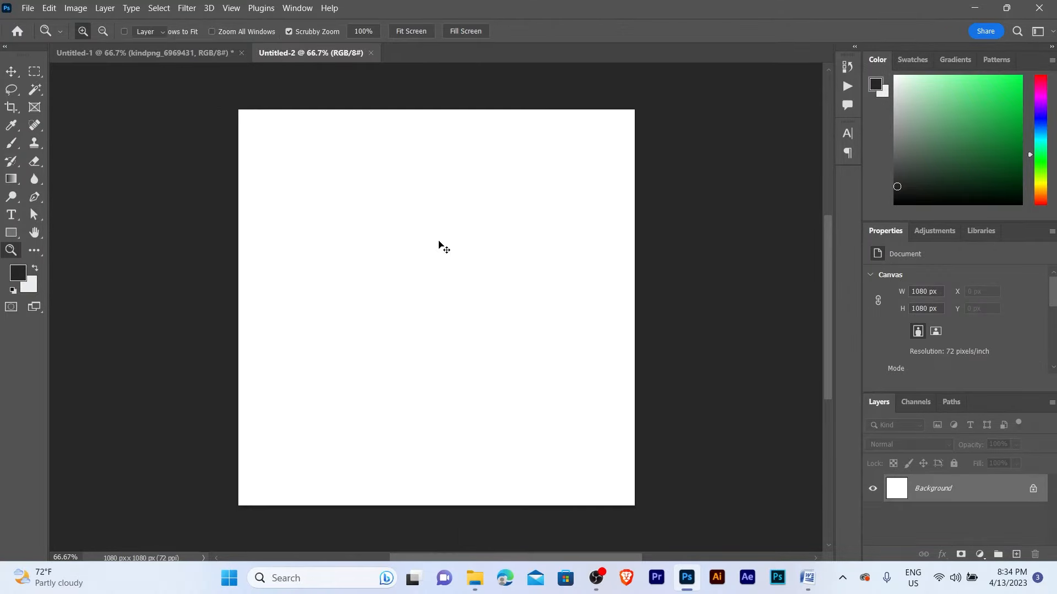
pyautogui.press('v')
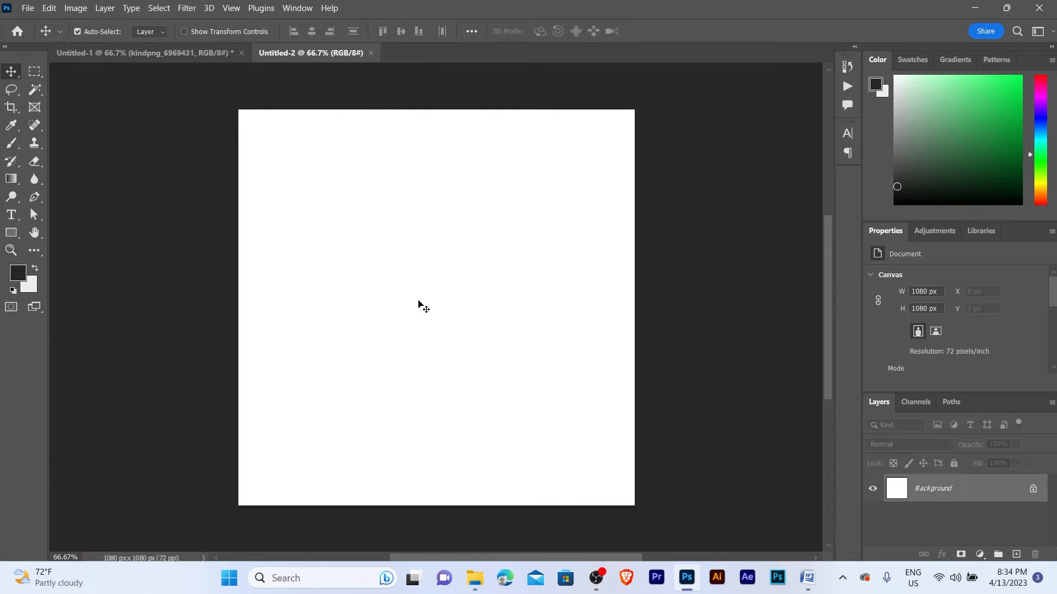
# - Zoom in and back out on the canvas, then pick the Rectangle Tool
pyautogui.press('z')
pyautogui.click(394, 281)
pyautogui.keyDown('alt'); pyautogui.click(394, 281); pyautogui.keyUp('alt')
pyautogui.press('v')
pyautogui.click(11, 232)
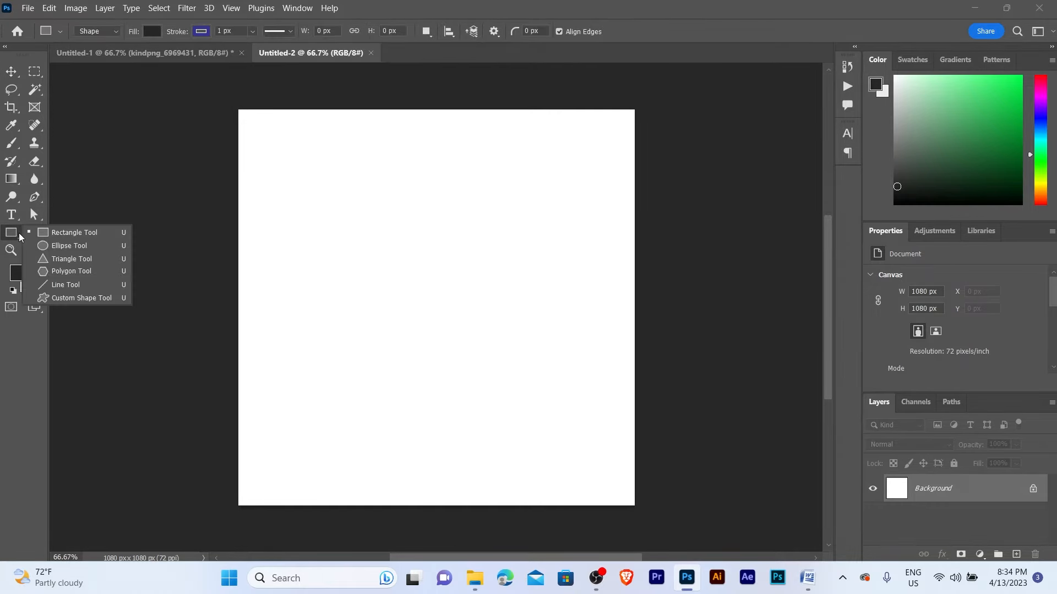
# - Draw a tall thin stripe down the canvas's left side with its stroke set to No Color
pyautogui.click(57, 235)
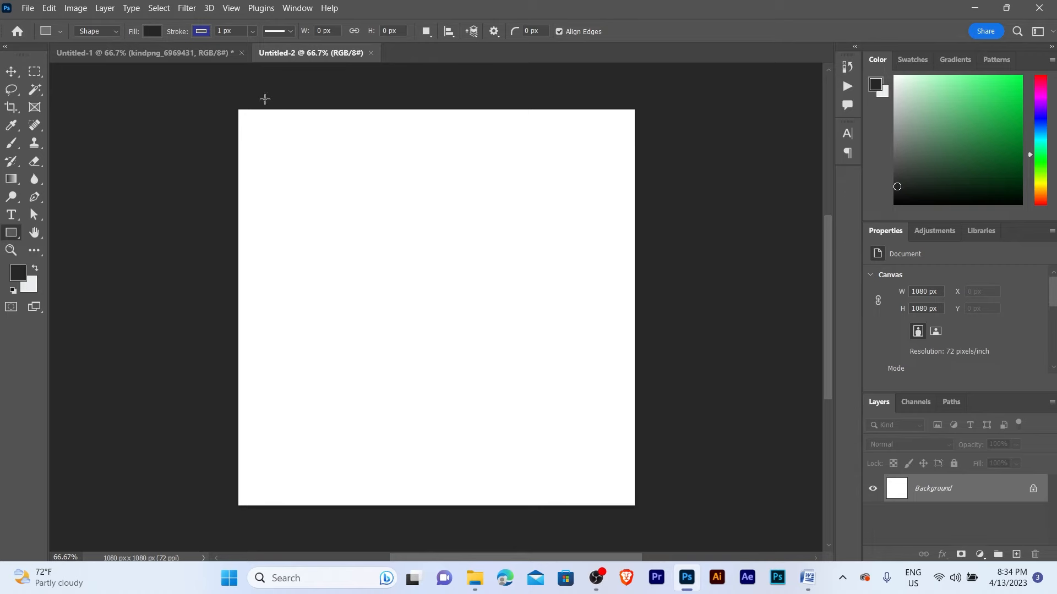
pyautogui.moveTo(265, 99); pyautogui.dragTo(288, 524)
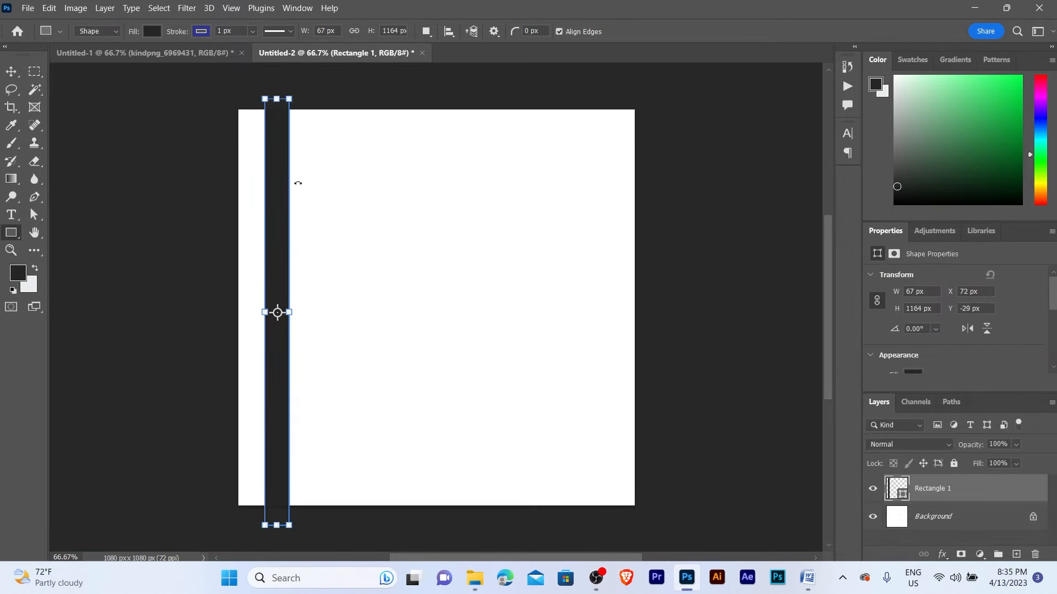
pyautogui.press('v')
pyautogui.press('a')
pyautogui.click(282, 169)
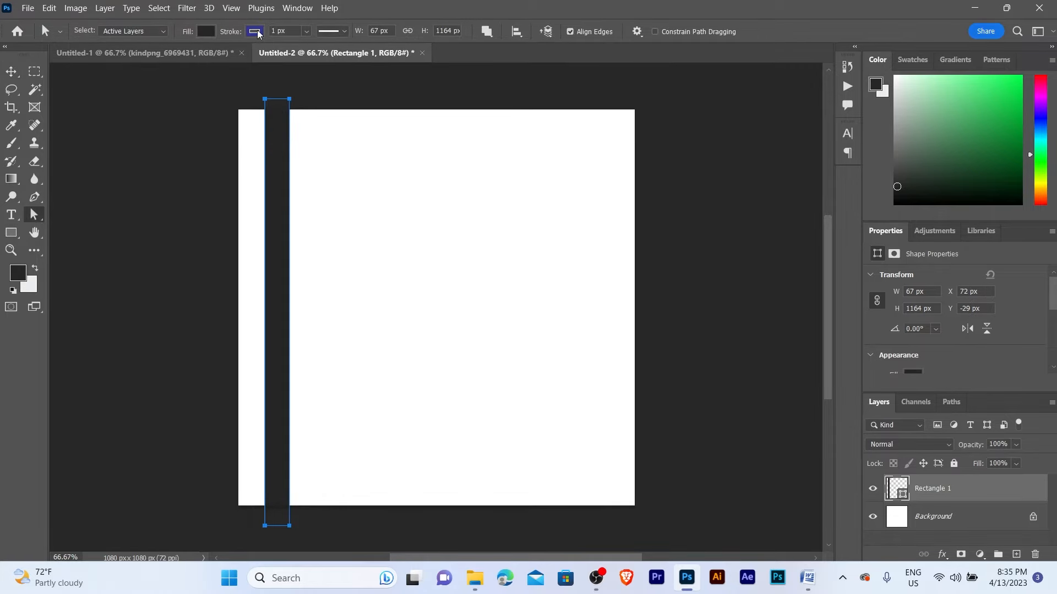
pyautogui.click(255, 31)
pyautogui.click(173, 57)
pyautogui.click(187, 126)
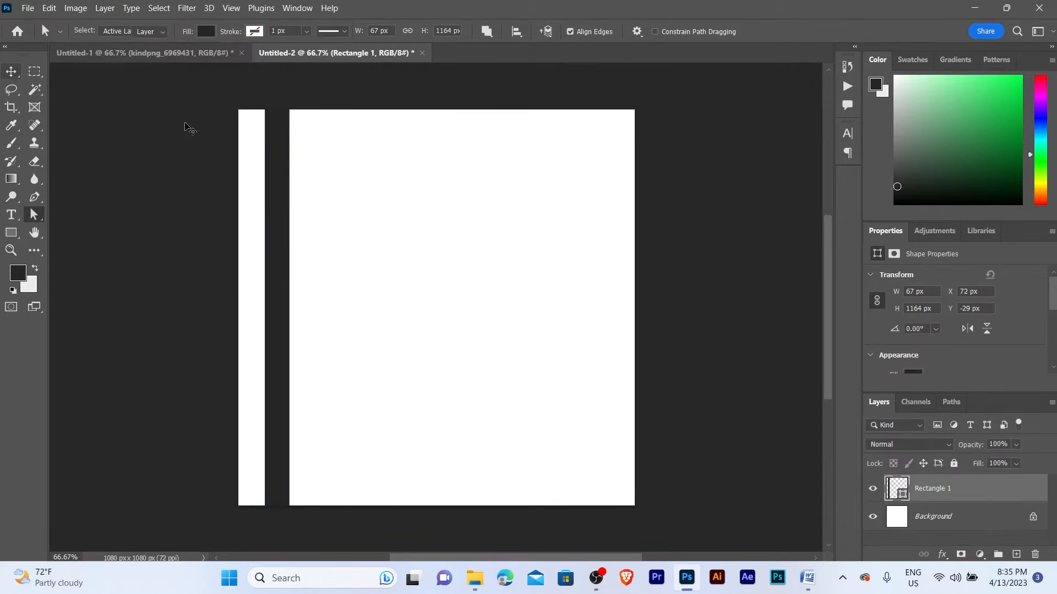
# - Alt-drag a duplicate of the stripe just to its right
pyautogui.press('v')
pyautogui.scroll(1, 283, 172)
pyautogui.moveTo(279, 212); pyautogui.dragTo(329, 215)
pyautogui.press('z')
pyautogui.keyDown('alt'); pyautogui.click(328, 214); pyautogui.keyUp('alt')
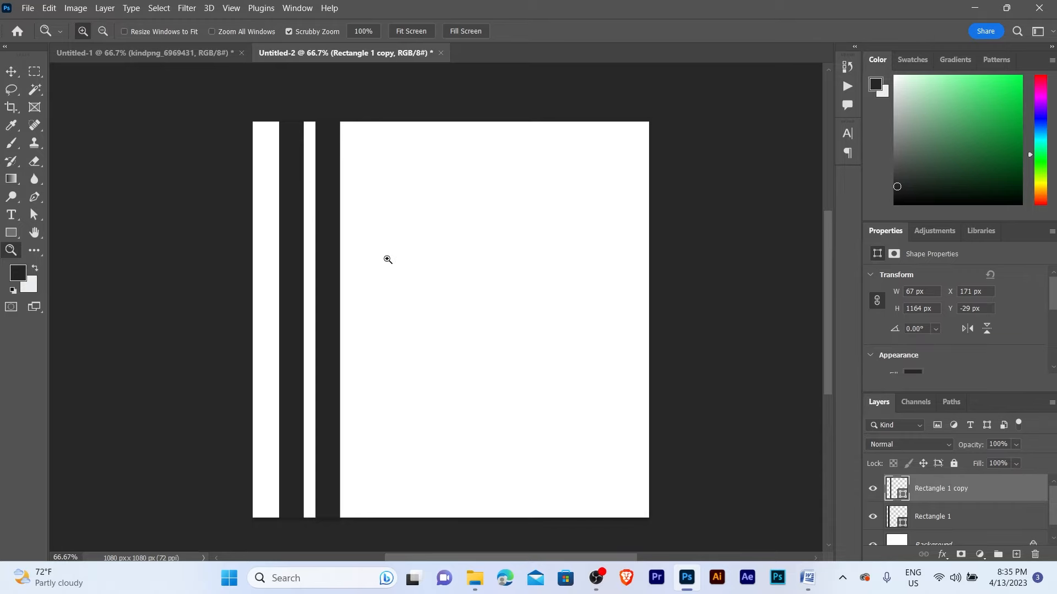
pyautogui.press('v')
pyautogui.click(412, 272)
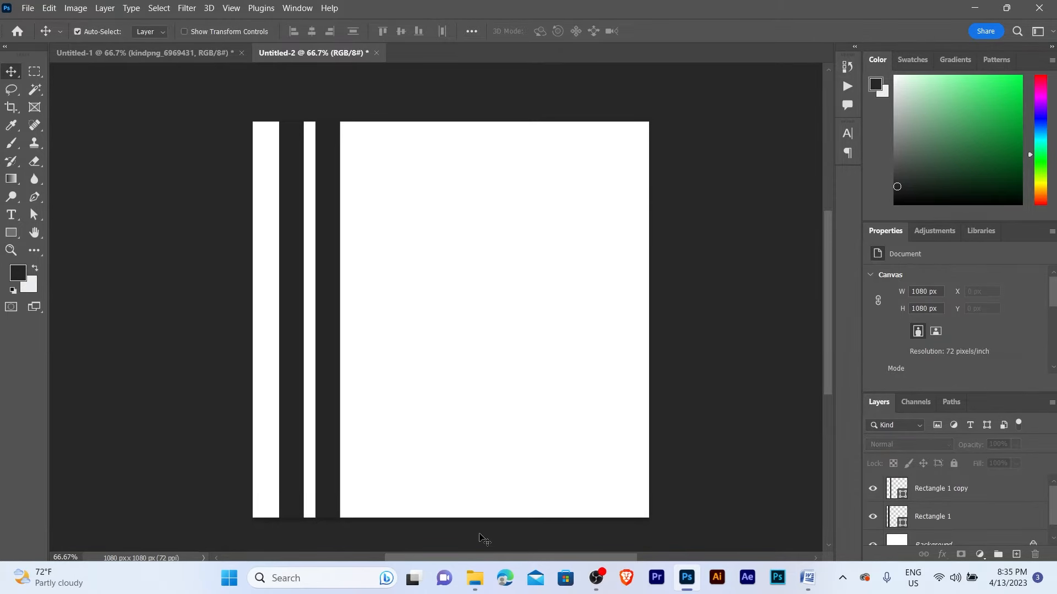
# - Drag the Flag_of_Nepal image from its folder into the design
pyautogui.moveTo(481, 566)
pyautogui.click(527, 454)
pyautogui.click(637, 165)
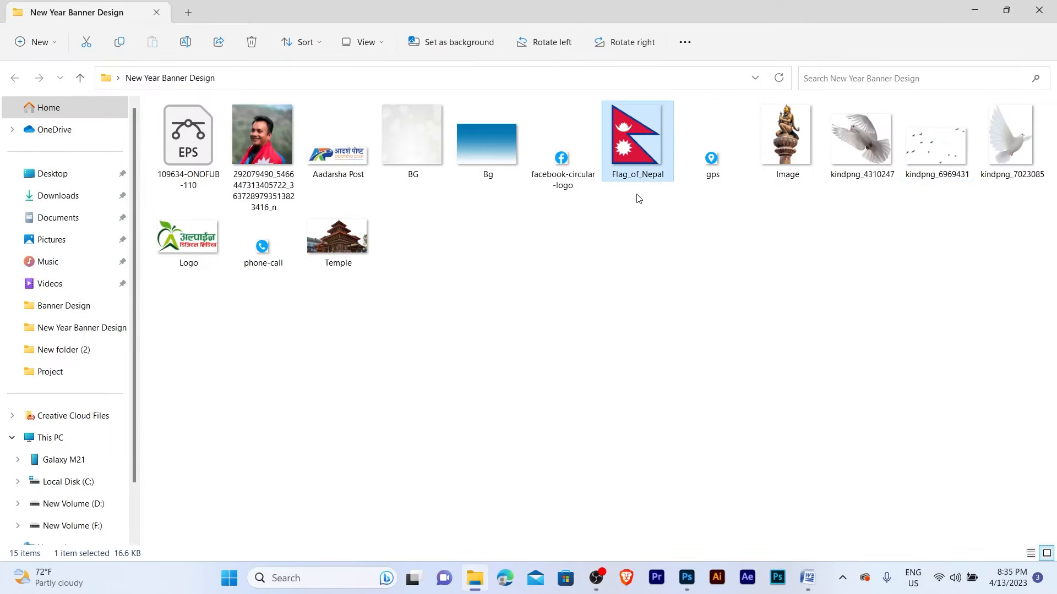
pyautogui.moveTo(633, 136); pyautogui.dragTo(483, 220)
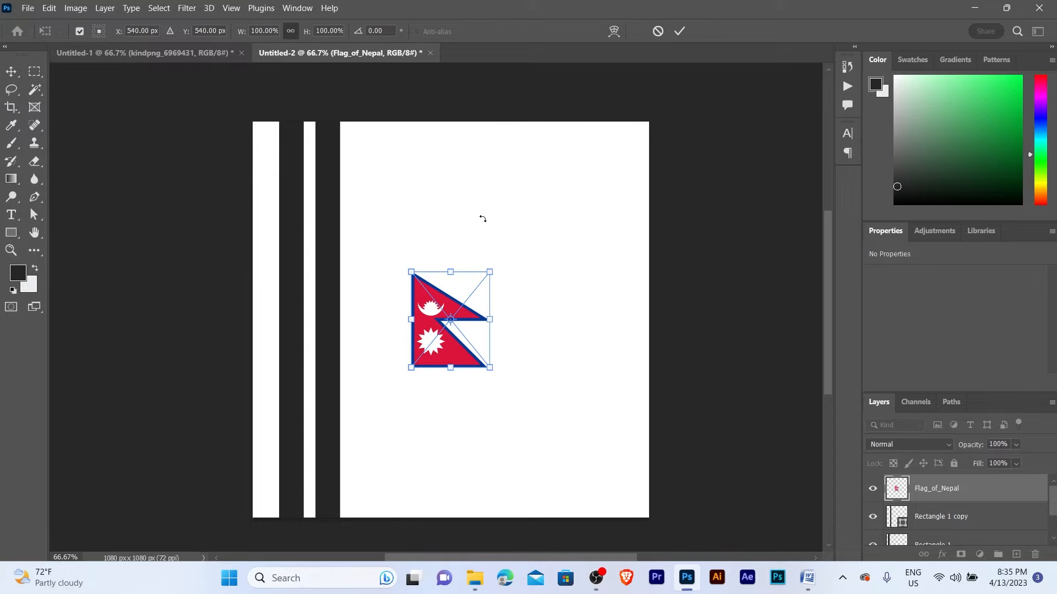
# - Commit the placed Nepal flag and nudge it about 34 px left
pyautogui.press('Return')
pyautogui.hotkey('ctrl', '+')
pyautogui.hscroll(-1, 466, 260)
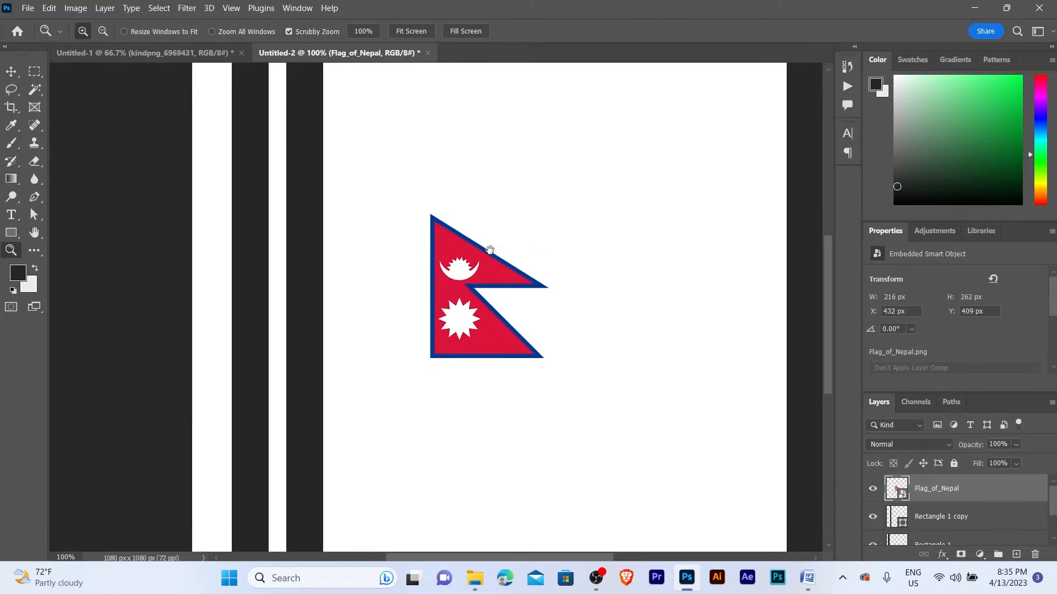
pyautogui.moveTo(469, 262); pyautogui.dragTo(451, 263)
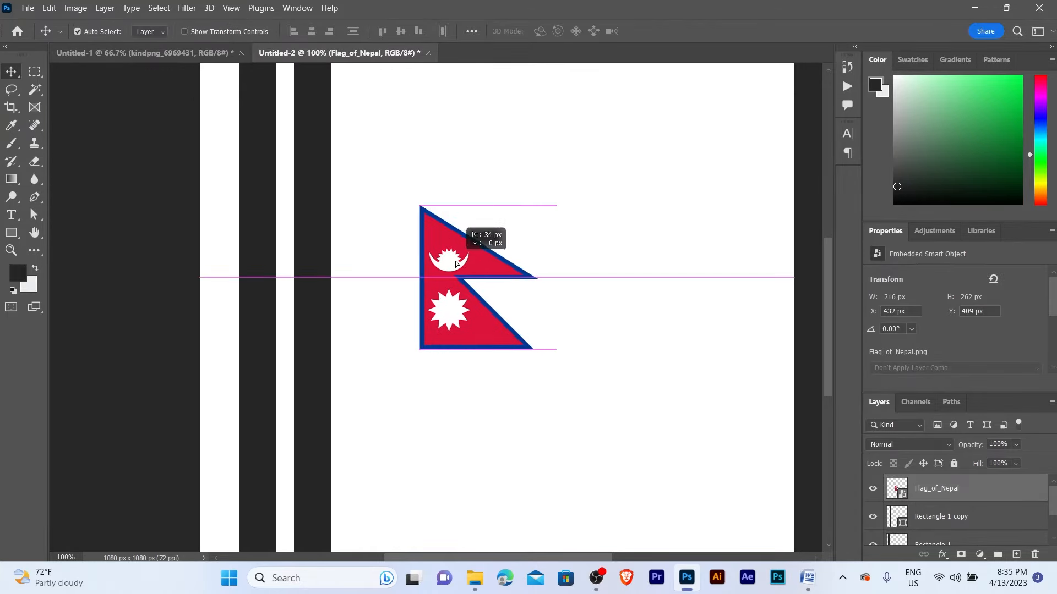
# - Fill the first stripe with red sampled from the flag, then shift the flag further left
pyautogui.click(258, 212)
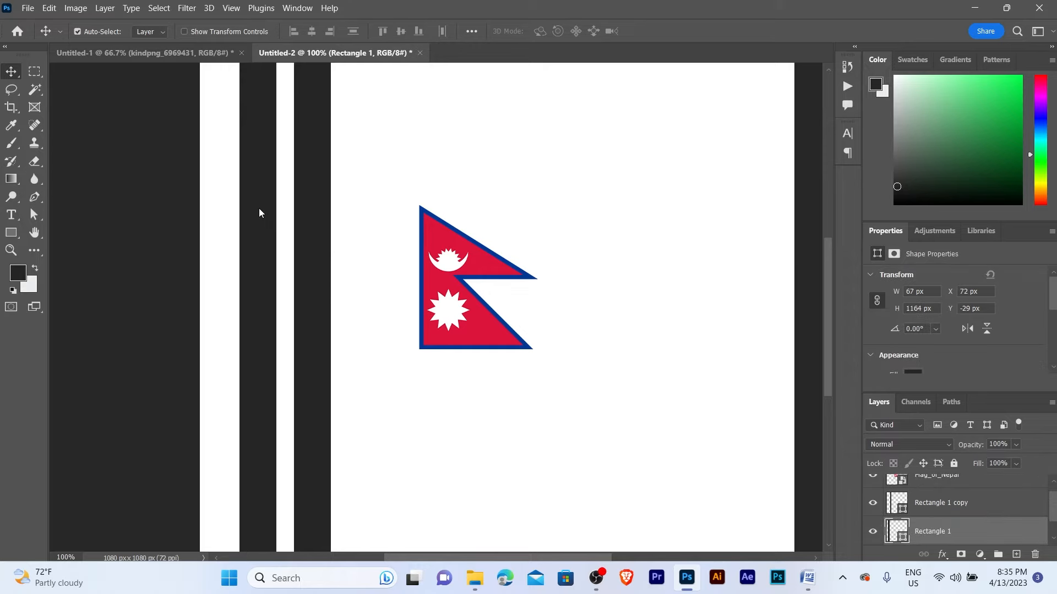
pyautogui.press('i')
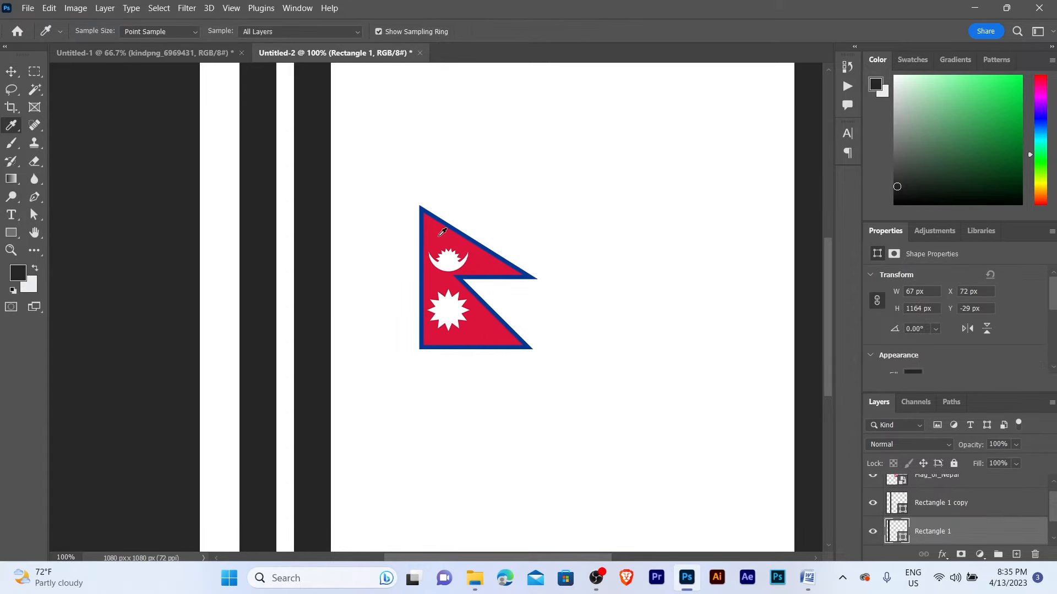
pyautogui.click(442, 232)
pyautogui.press('v')
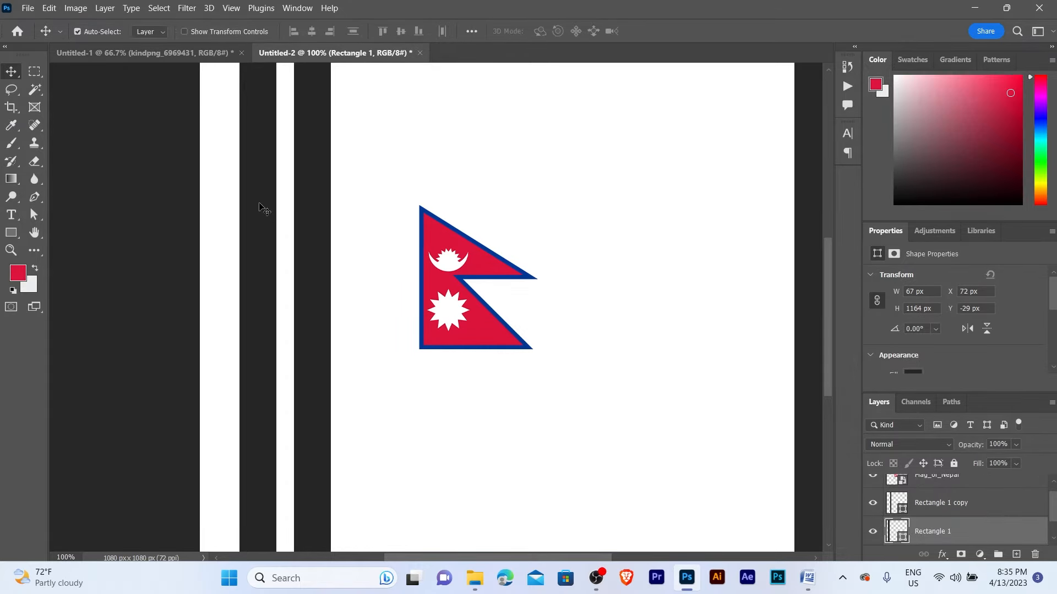
pyautogui.hotkey('alt', 'BackSpace')
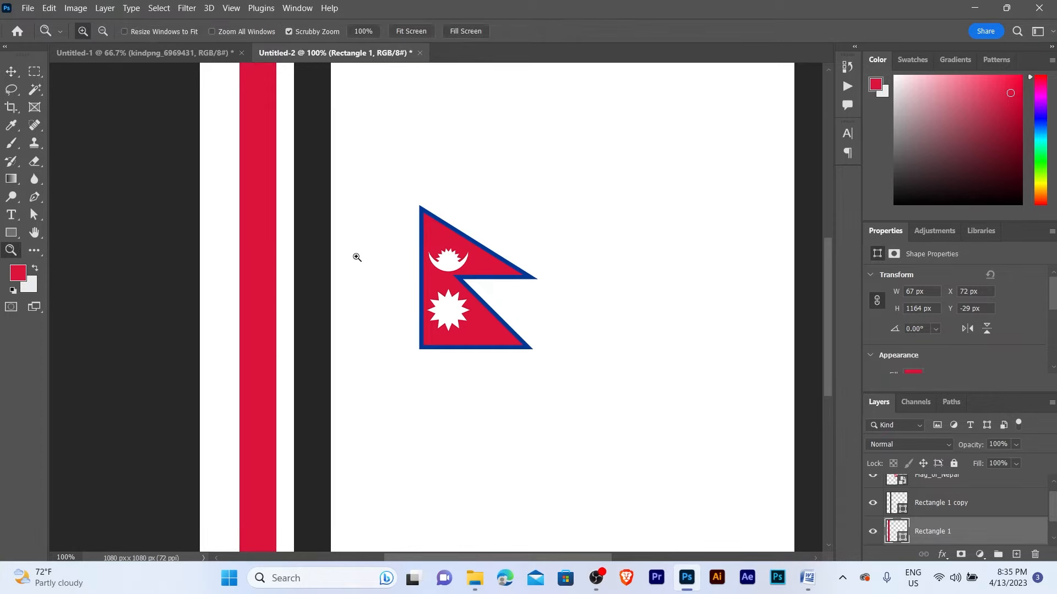
pyautogui.click(356, 255)
pyautogui.moveTo(528, 256); pyautogui.dragTo(481, 255)
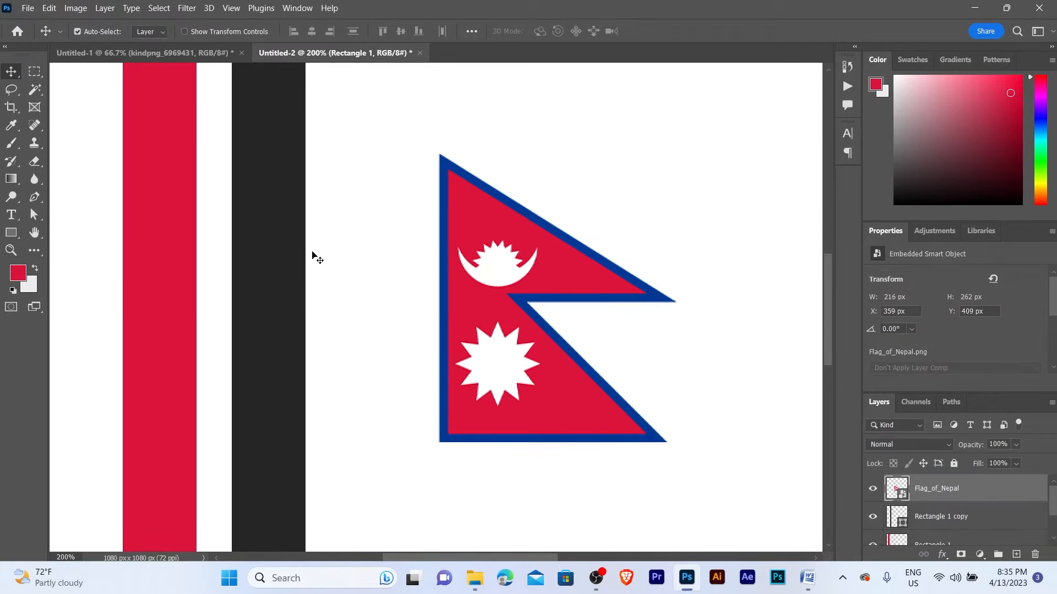
# - Fill the second stripe with blue sampled from the flag's border
pyautogui.click(278, 246)
pyautogui.press('i')
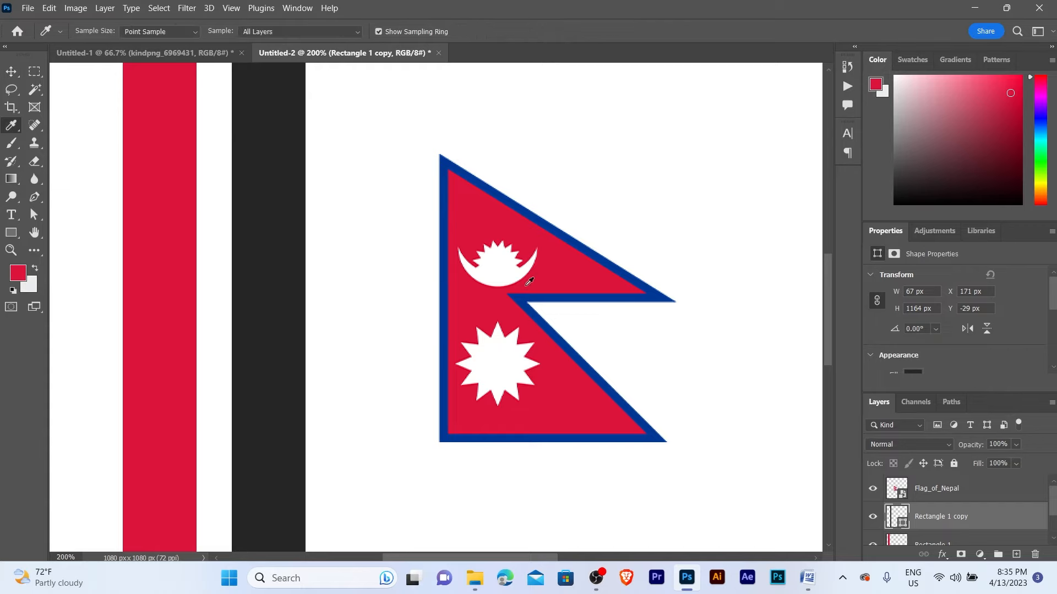
pyautogui.click(552, 291)
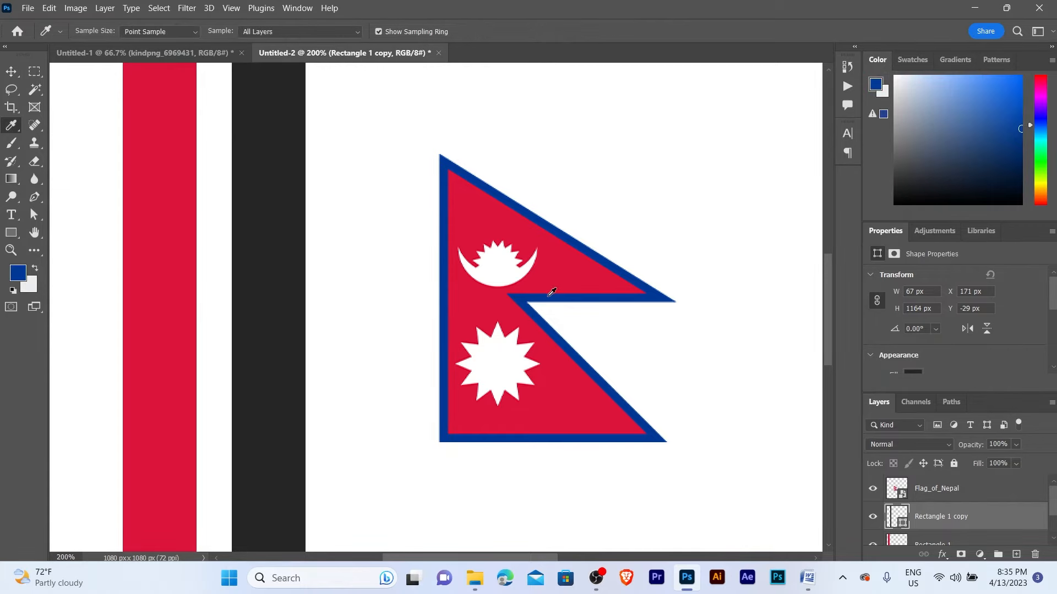
pyautogui.press('v')
pyautogui.hotkey('alt', 'BackSpace')
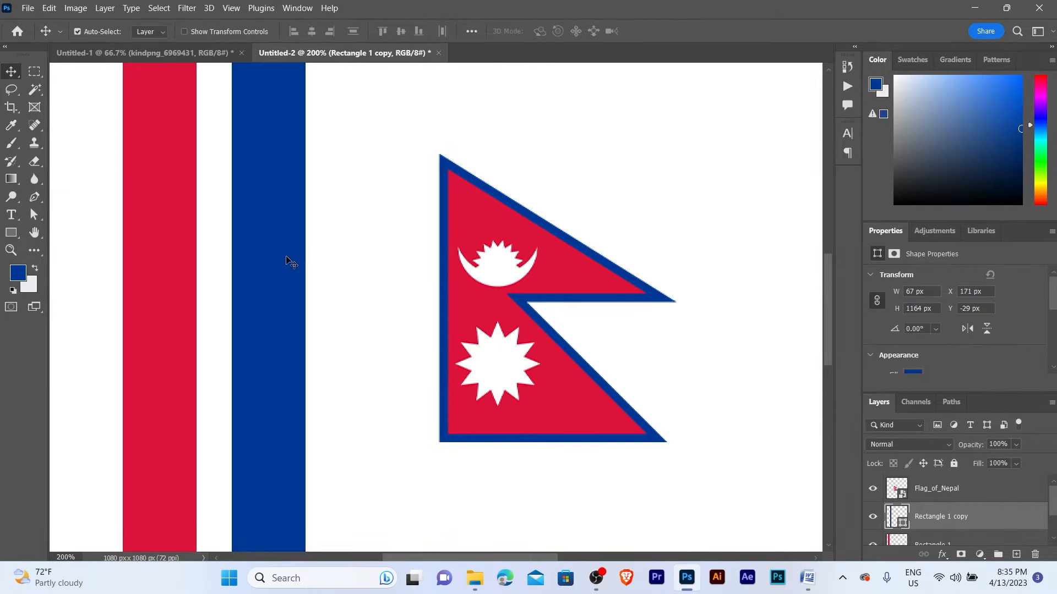
# - Nudge the blue stripe slightly left
pyautogui.press('z')
pyautogui.keyDown('alt'); pyautogui.click(286, 256); pyautogui.keyUp('alt')
pyautogui.keyDown('alt'); pyautogui.click(287, 255); pyautogui.keyUp('alt')
pyautogui.keyDown('alt'); pyautogui.click(287, 255); pyautogui.keyUp('alt')
pyautogui.moveTo(287, 254); pyautogui.dragTo(437, 278)
pyautogui.click(415, 243)
pyautogui.click(417, 239)
pyautogui.press('v')
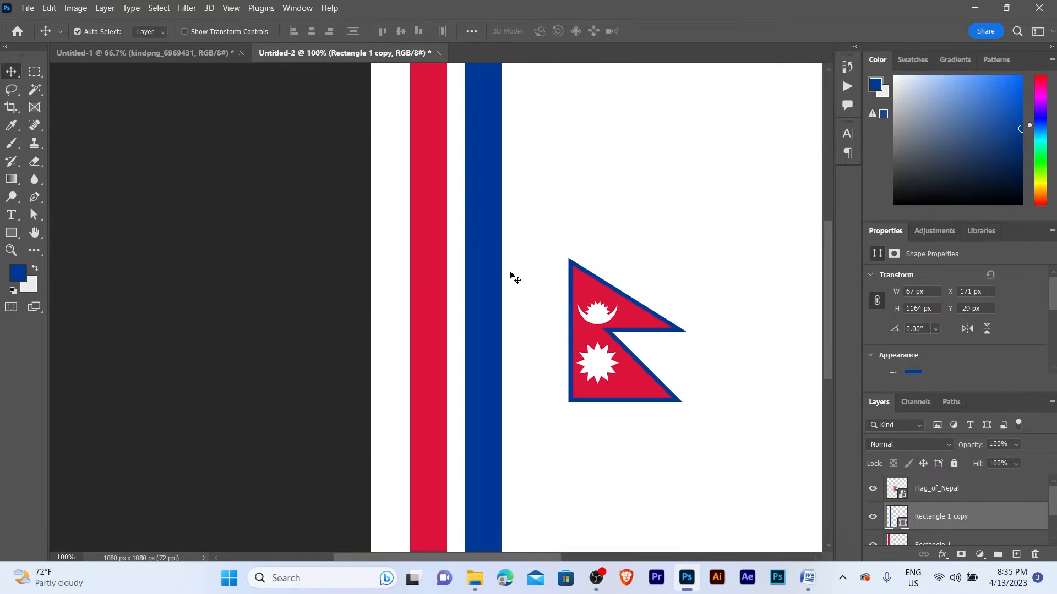
pyautogui.click(484, 288)
pyautogui.press('Left')
pyautogui.press('Left')
pyautogui.press('Left')
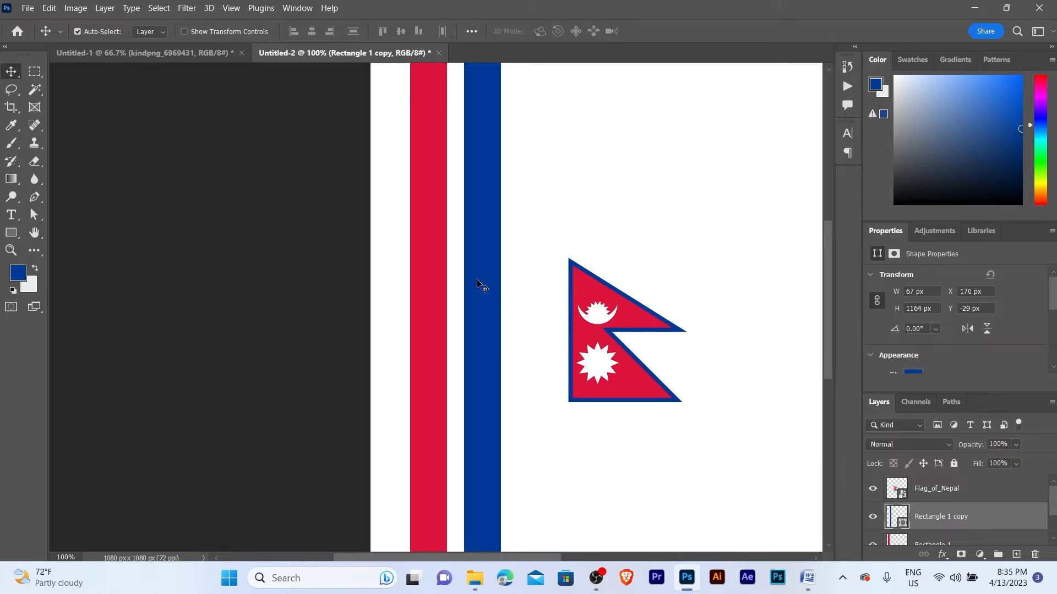
# - Move the Nepal flag up and to the right, then deselect it
pyautogui.press('z')
pyautogui.keyDown('alt'); pyautogui.click(506, 231); pyautogui.keyUp('alt')
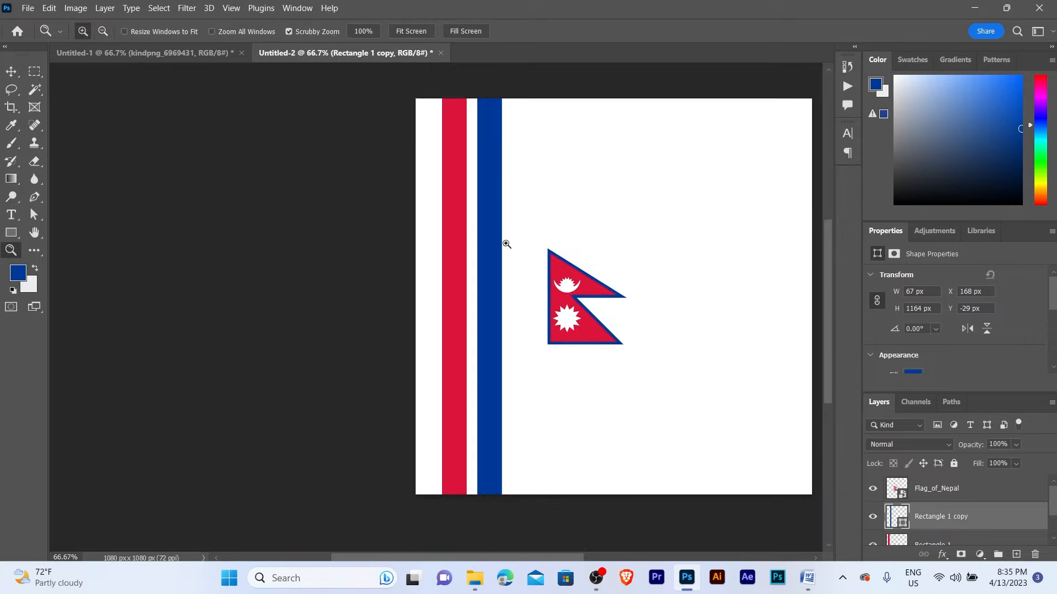
pyautogui.press('v')
pyautogui.moveTo(578, 302); pyautogui.dragTo(626, 218)
pyautogui.press('z')
pyautogui.click(481, 291)
pyautogui.press('v')
pyautogui.click(540, 281)
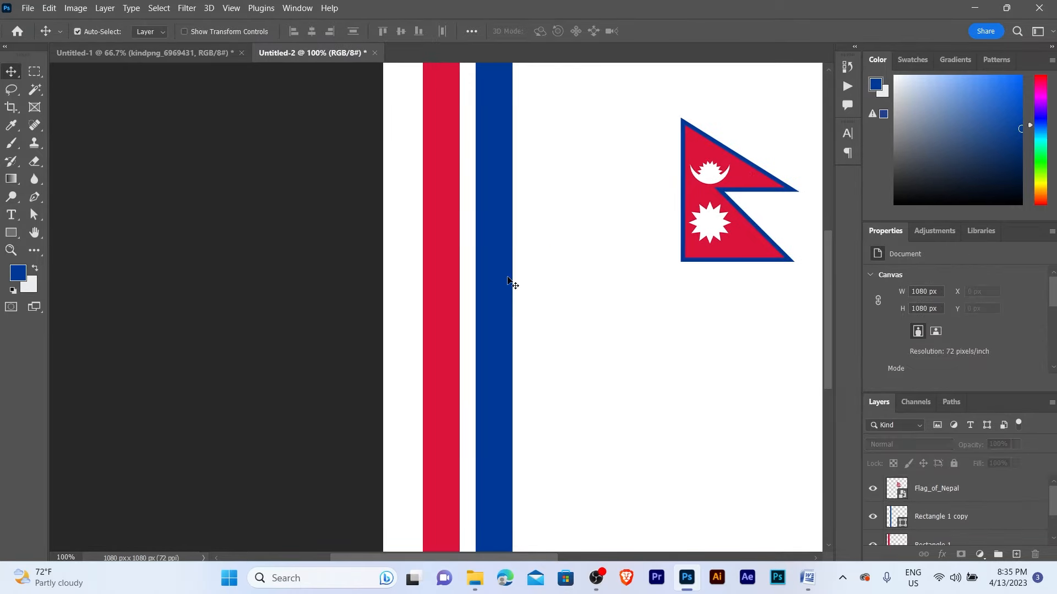
# - Draw a circle with the Ellipse Tool over the stripes and move it slightly down
pyautogui.click(11, 233)
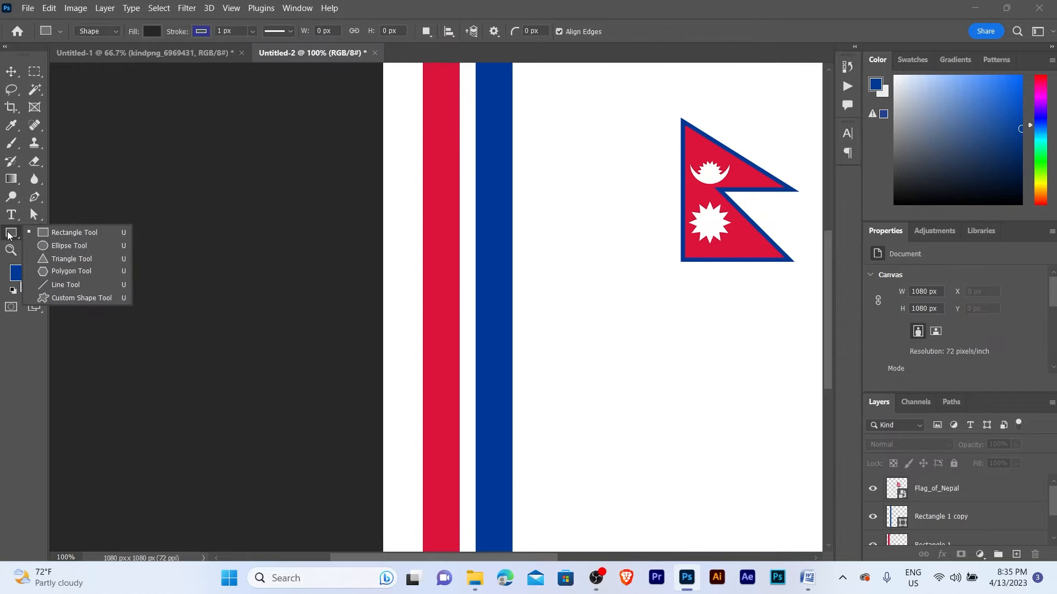
pyautogui.click(70, 246)
pyautogui.moveTo(404, 287); pyautogui.dragTo(592, 374)
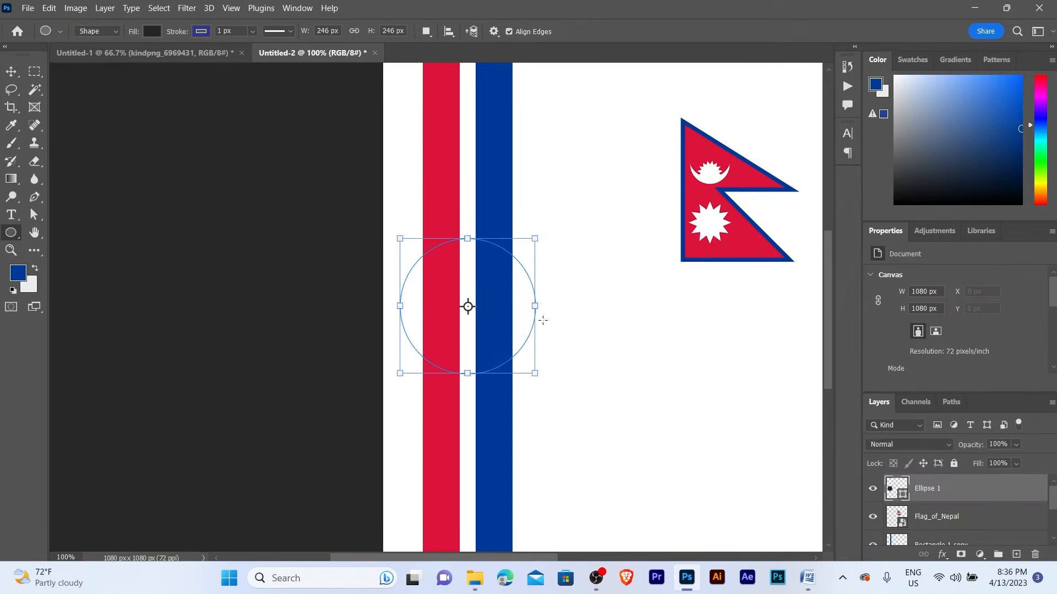
pyautogui.hotkey('alt', 'space')
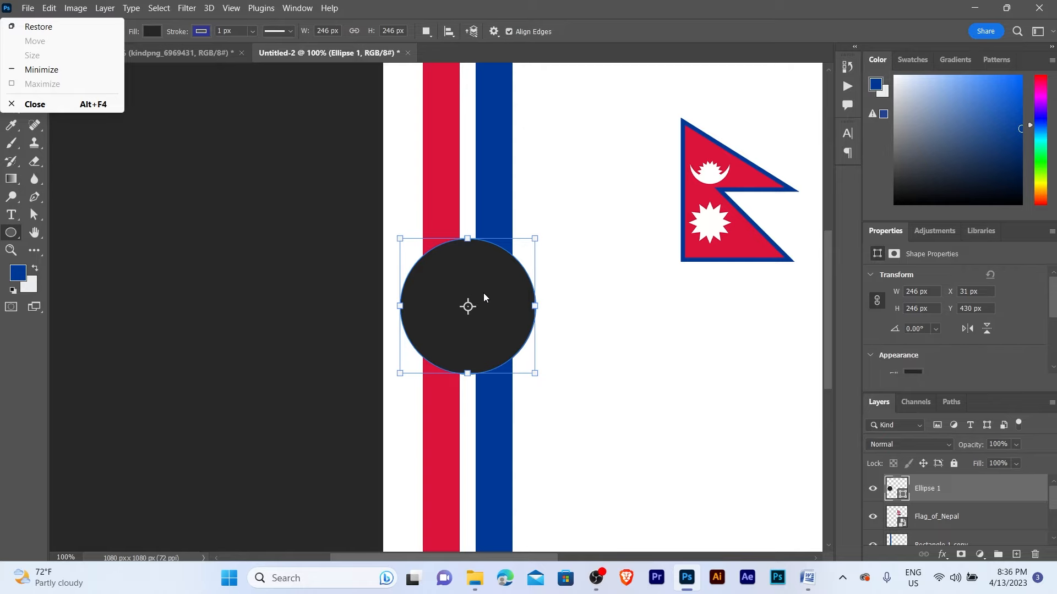
pyautogui.press('Escape')
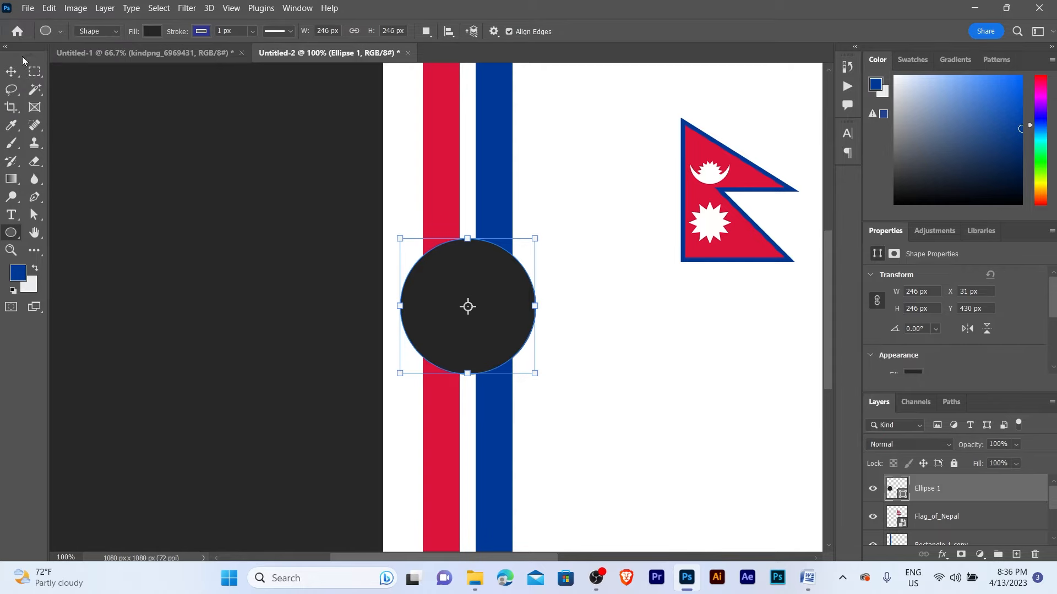
pyautogui.click(9, 72)
pyautogui.press('z')
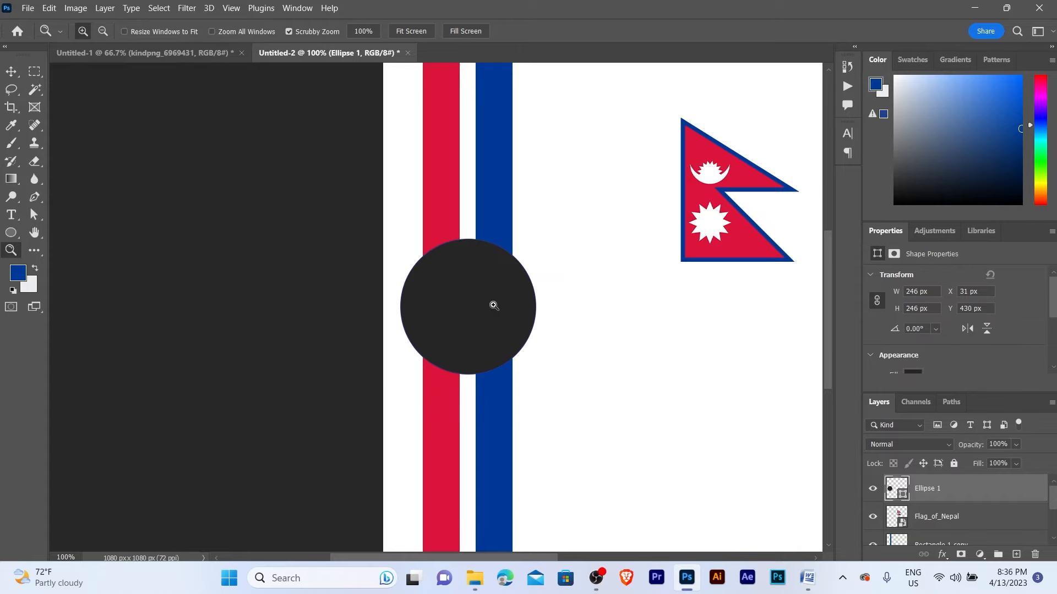
pyautogui.click(494, 306)
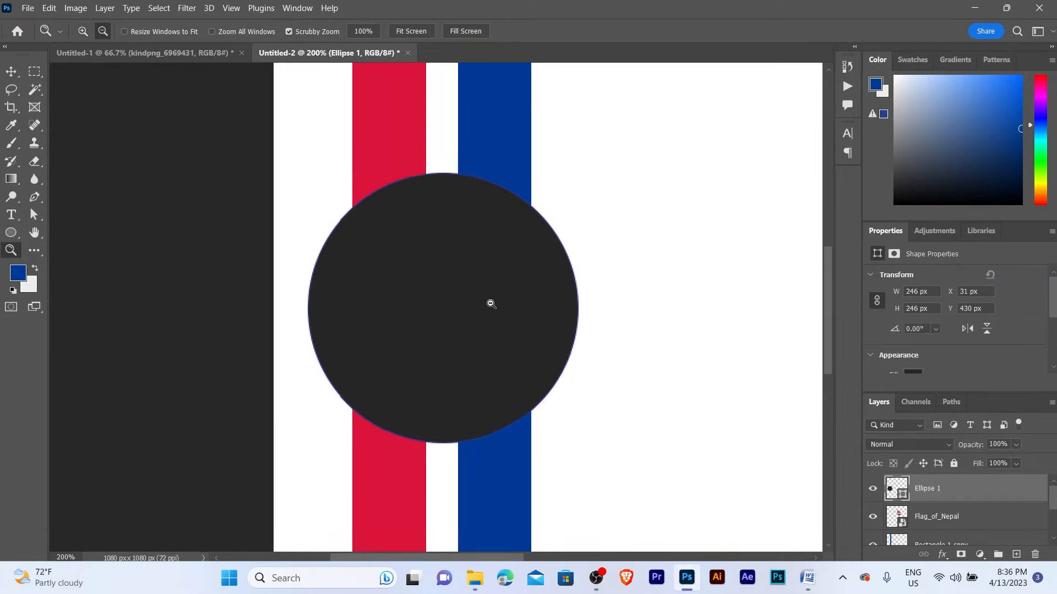
pyautogui.keyDown('alt'); pyautogui.click(490, 303); pyautogui.keyUp('alt')
pyautogui.press('v')
pyautogui.moveTo(468, 288); pyautogui.dragTo(469, 306)
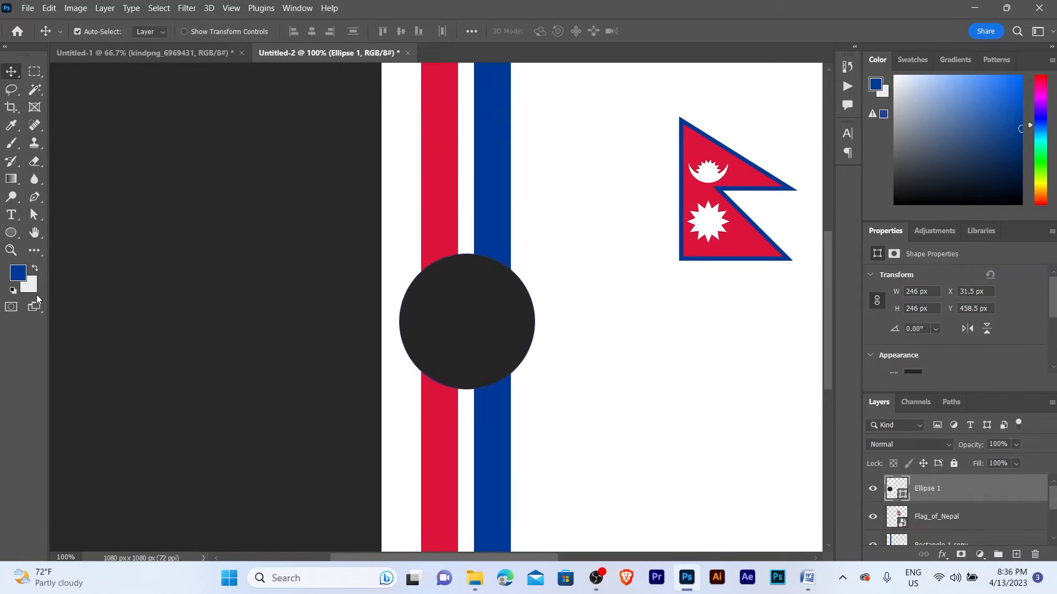
# - Fill the circle with light grey b4b7bd as the foreground colour
pyautogui.click(20, 278)
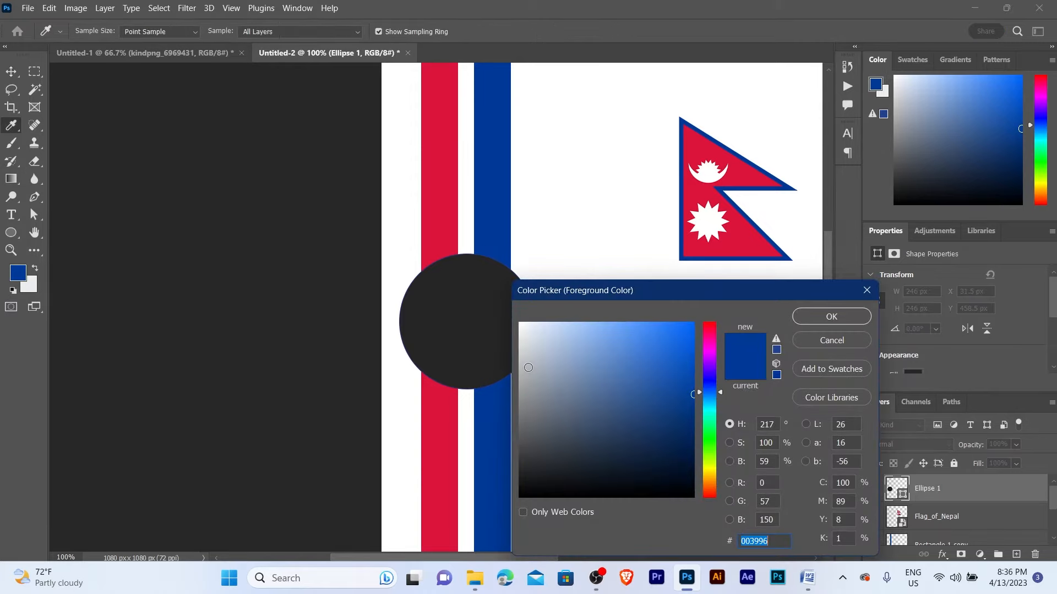
pyautogui.click(528, 367)
pyautogui.click(807, 323)
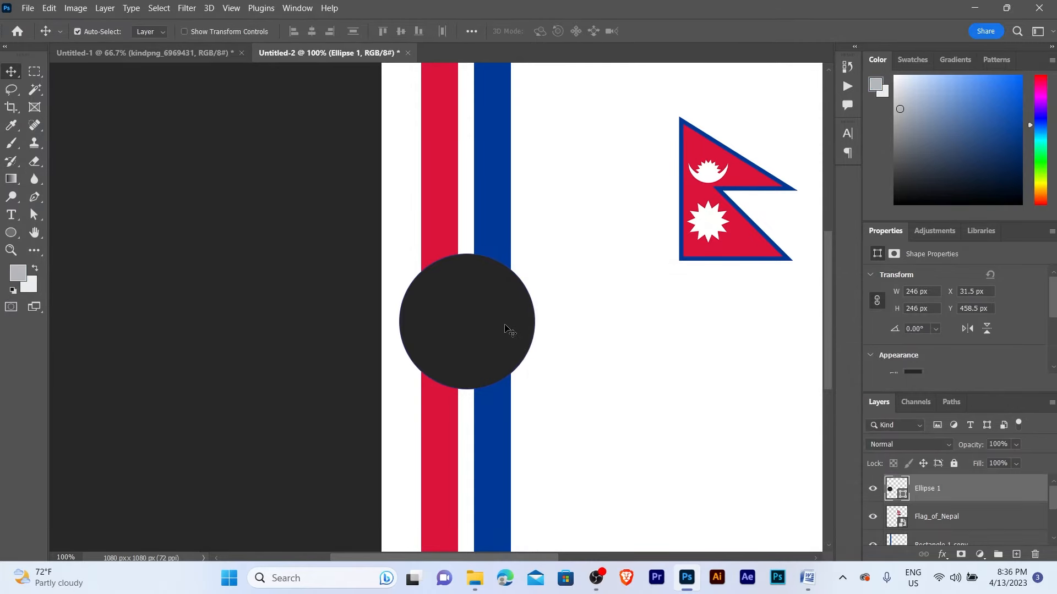
pyautogui.hotkey('alt', 'BackSpace')
# - Set the circle's stroke to None so it has no outline
pyautogui.keyDown('ctrl'); pyautogui.click(503, 325); pyautogui.keyUp('ctrl')
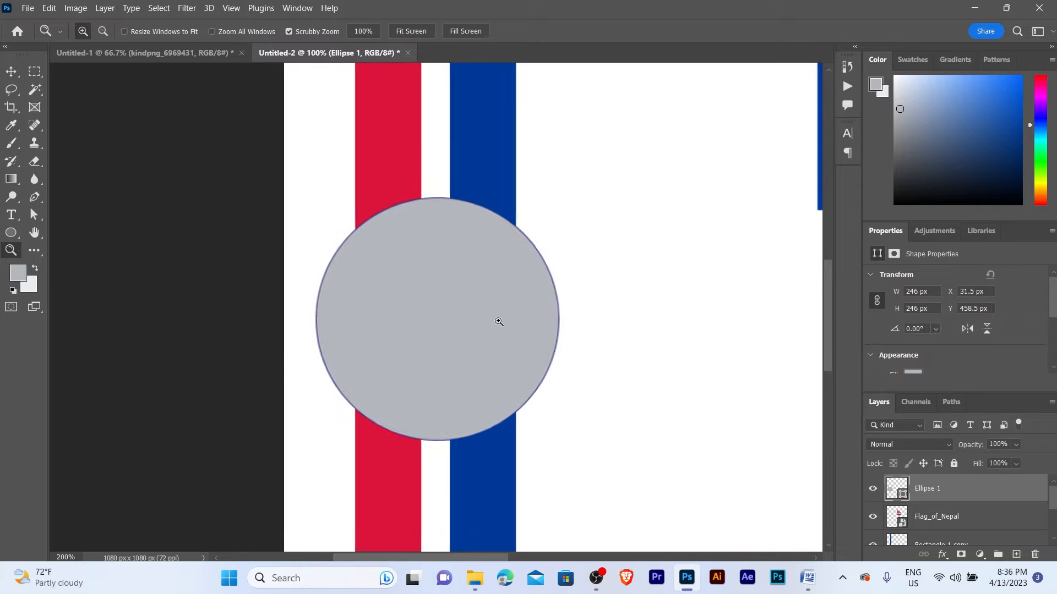
pyautogui.press('a')
pyautogui.click(255, 32)
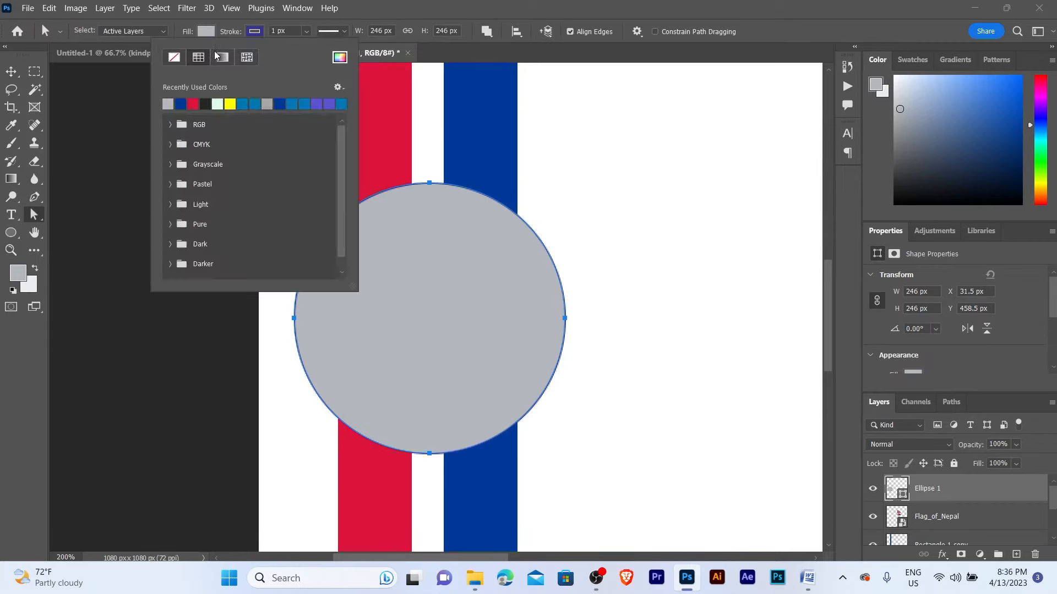
pyautogui.click(174, 60)
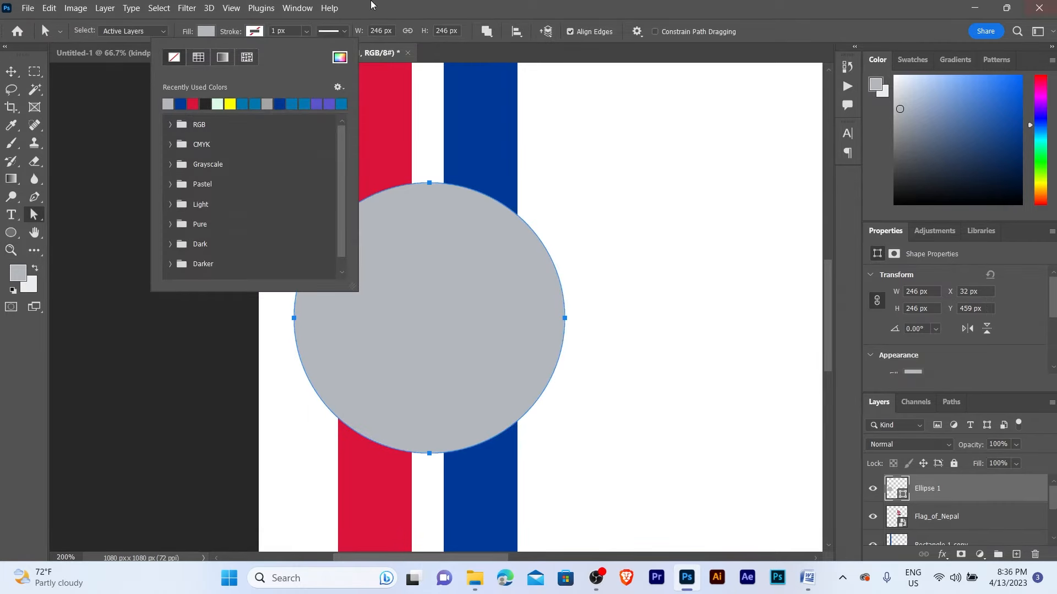
pyautogui.press('z')
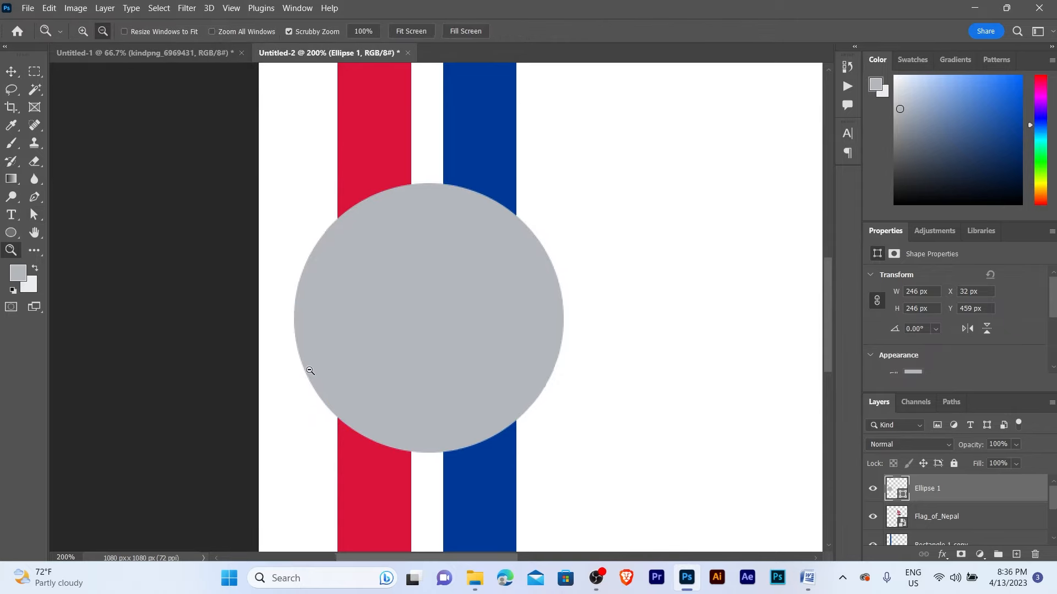
pyautogui.keyDown('alt'); pyautogui.click(369, 356); pyautogui.keyUp('alt')
pyautogui.keyDown('alt'); pyautogui.click(369, 355); pyautogui.keyUp('alt')
pyautogui.click(390, 322)
pyautogui.press('v')
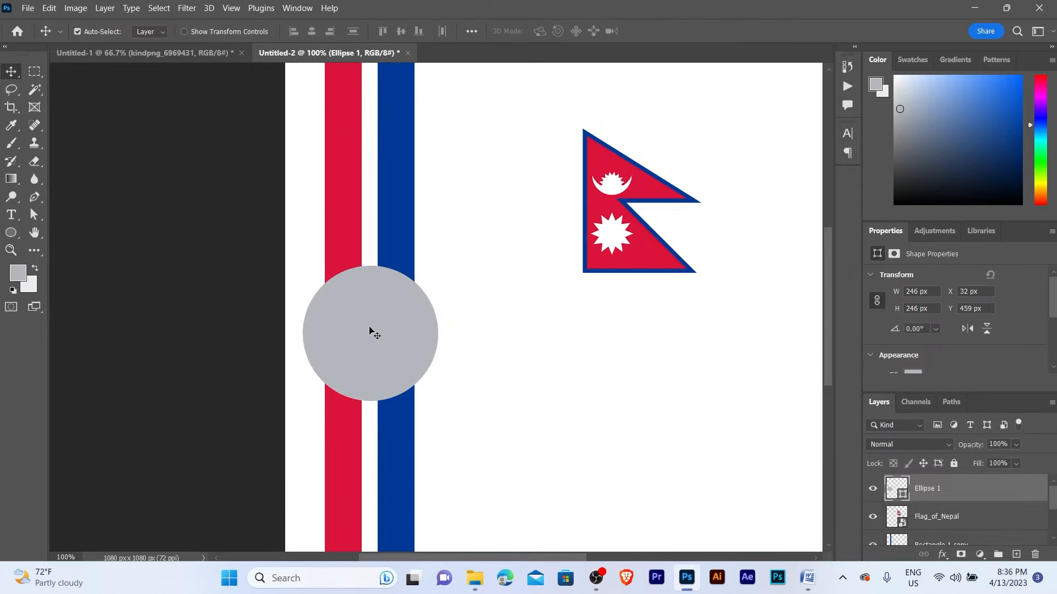
# - Enlarge the circle to 290 px and move it left toward the canvas edge
pyautogui.press('ctrl')
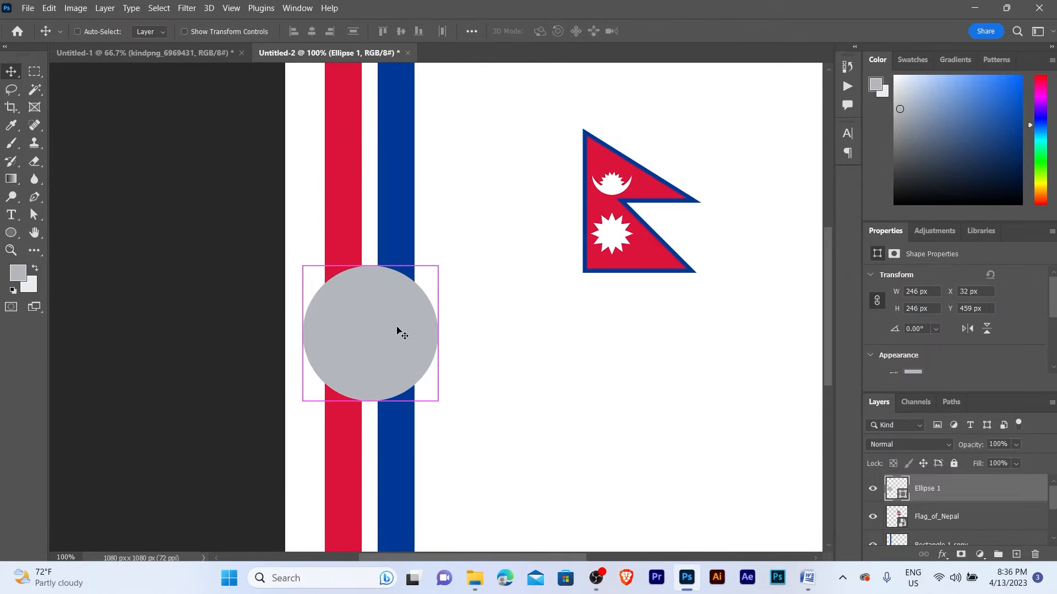
pyautogui.hotkey('ctrl', 't')
pyautogui.moveTo(440, 403); pyautogui.dragTo(463, 427)
pyautogui.press('Return')
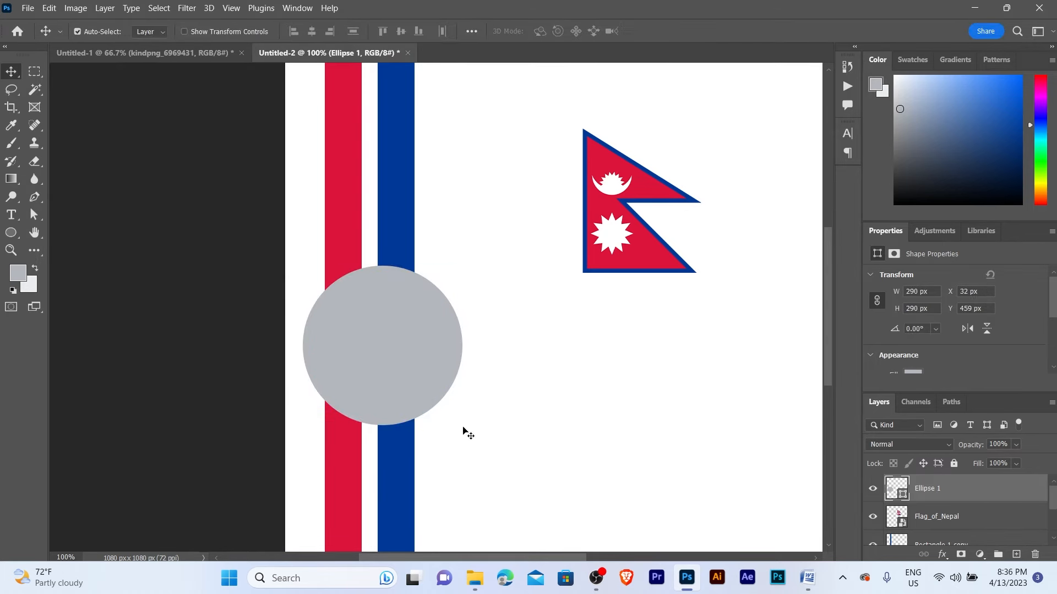
pyautogui.moveTo(387, 330); pyautogui.dragTo(377, 330)
pyautogui.moveTo(309, 212); pyautogui.dragTo(318, 220)
# - Nudge the grey circle slightly right and reselect its Ellipse 1 layer
pyautogui.click(415, 334)
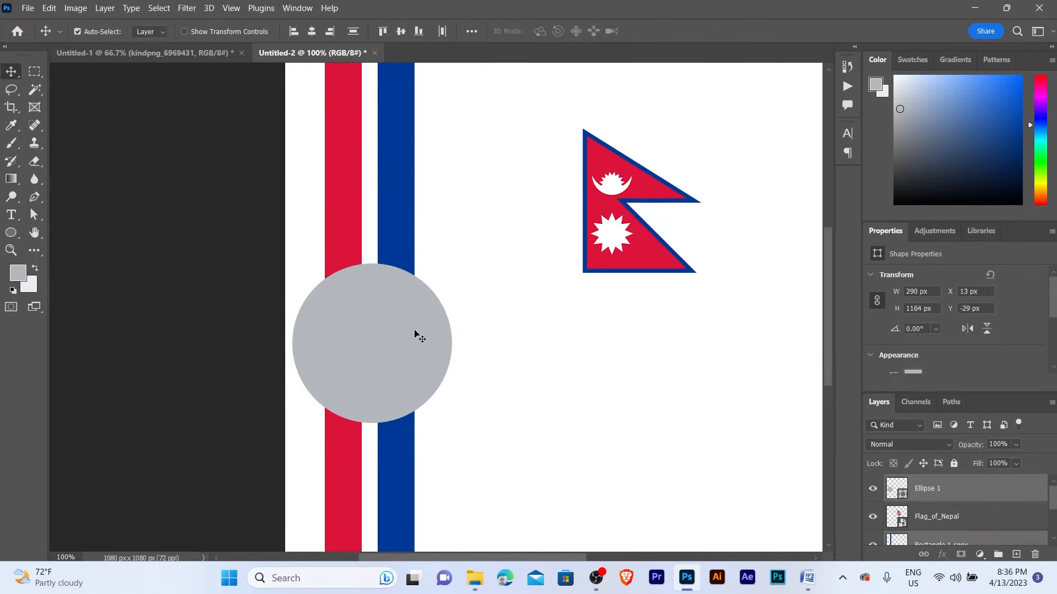
pyautogui.press('Right')
pyautogui.press('Right')
pyautogui.press('Right')
pyautogui.press('Right')
pyautogui.press('Right')
pyautogui.press('Right')
pyautogui.press('Right')
pyautogui.press('Right')
pyautogui.press('Right')
pyautogui.press('Right')
pyautogui.press('Right')
pyautogui.press('Right')
pyautogui.press('Right')
pyautogui.press('Right')
pyautogui.press('Right')
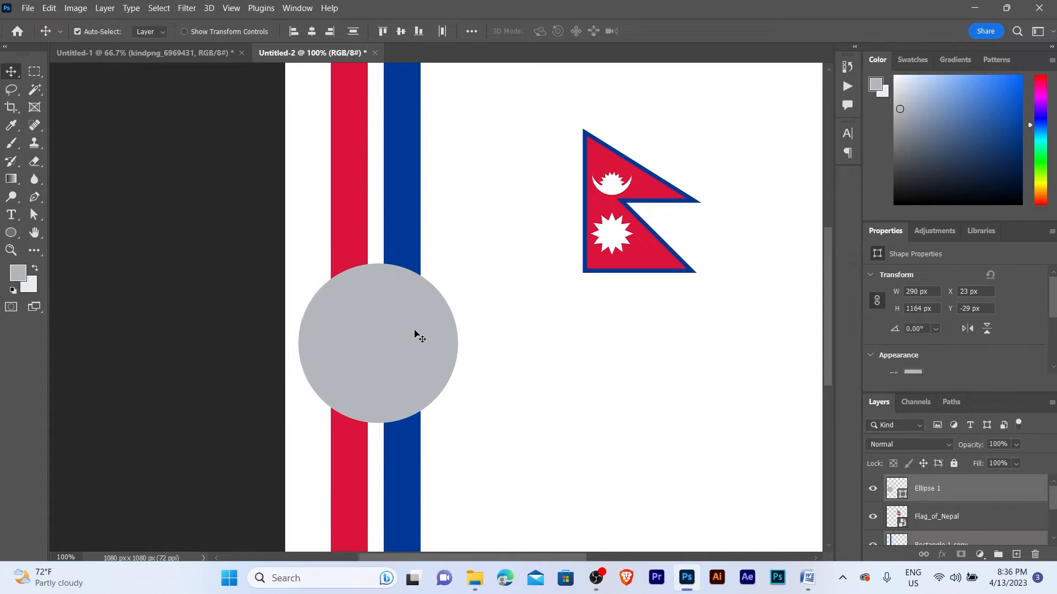
pyautogui.hotkey('ctrl', '-')
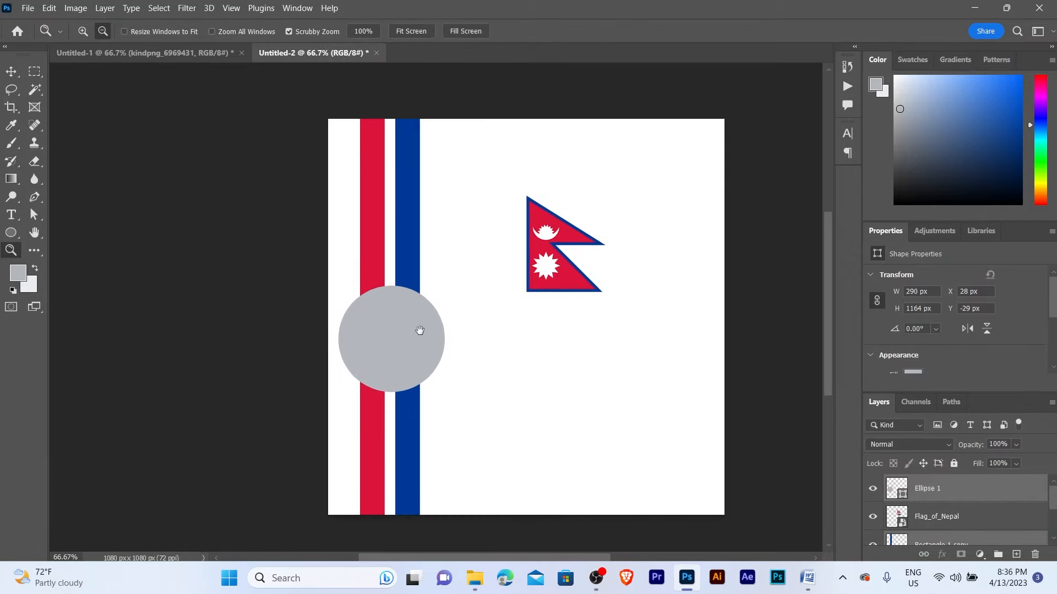
pyautogui.moveTo(420, 330); pyautogui.dragTo(556, 306)
pyautogui.click(569, 305)
pyautogui.click(523, 304)
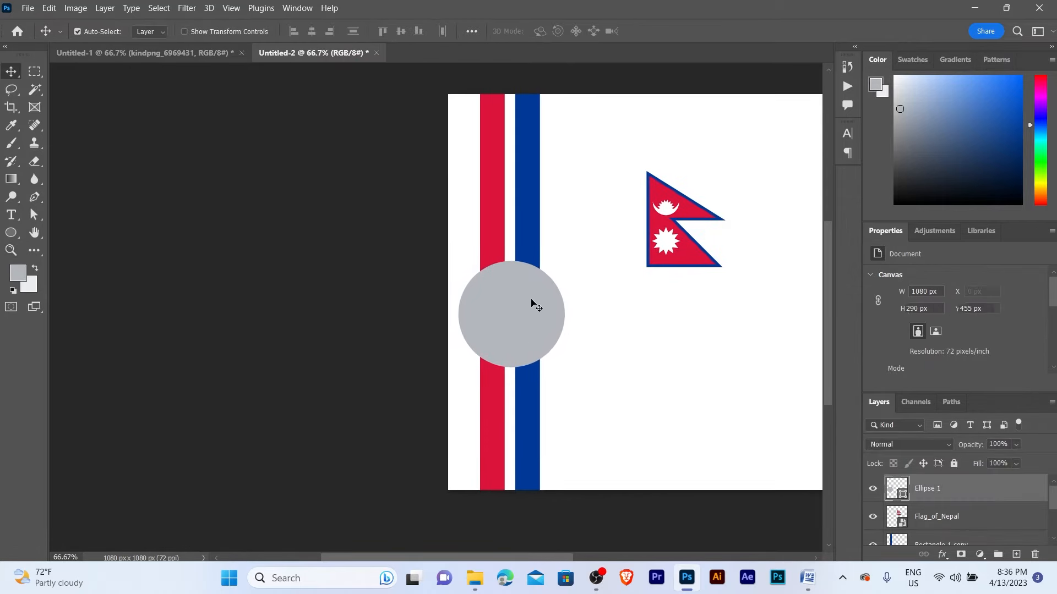
pyautogui.click(573, 315)
pyautogui.click(541, 306)
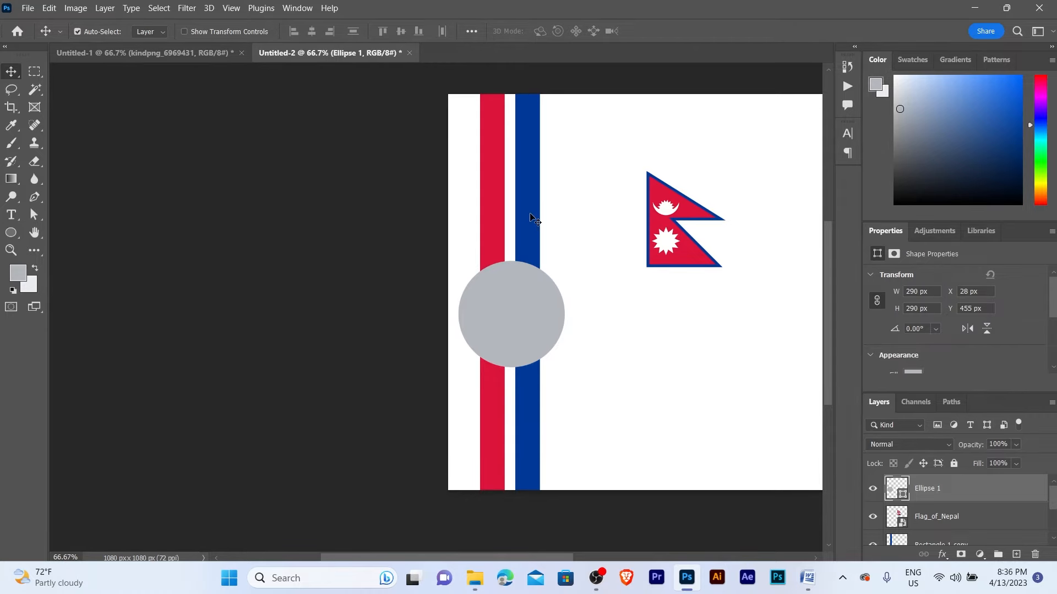
# - Align the grey circle higher, to X 28 px, Y 408 px, and reselect it
pyautogui.click(401, 31)
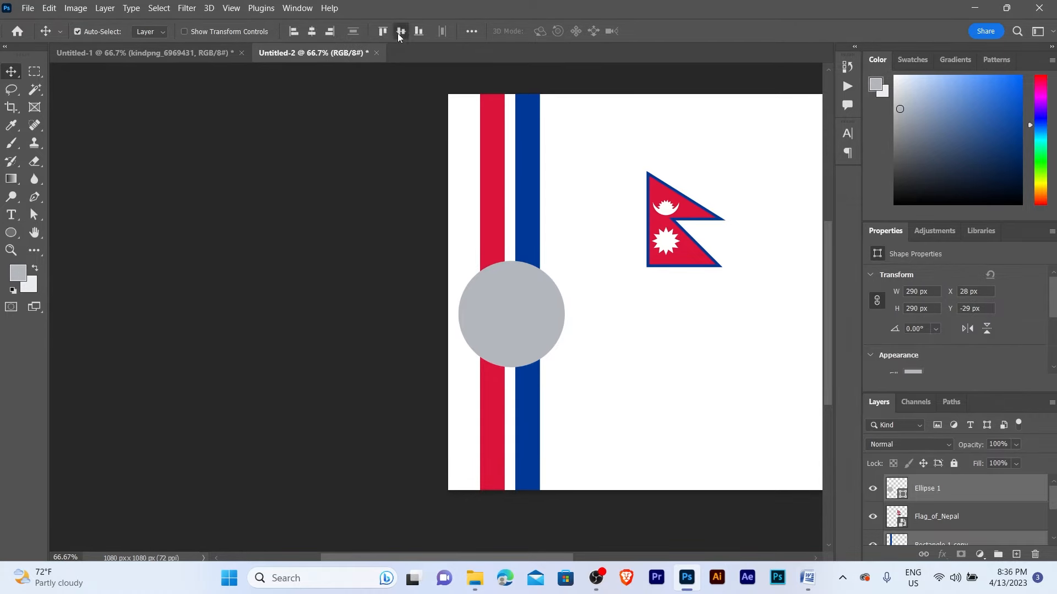
pyautogui.press('z')
pyautogui.moveTo(473, 156); pyautogui.dragTo(512, 232)
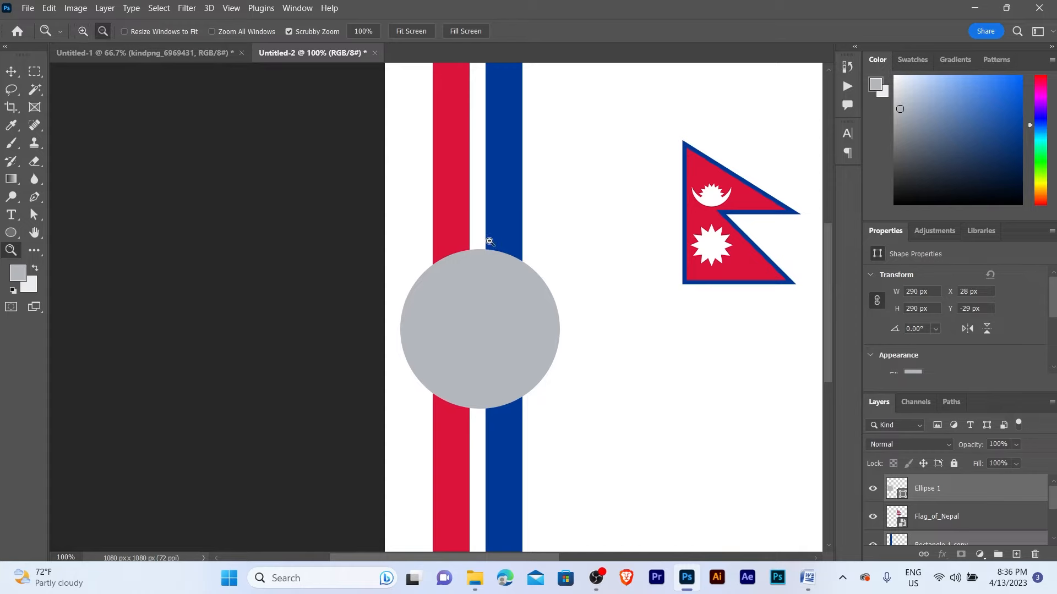
pyautogui.keyDown('alt'); pyautogui.click(488, 240); pyautogui.keyUp('alt')
pyautogui.press('v')
pyautogui.click(512, 253)
pyautogui.scroll(2, 499, 257)
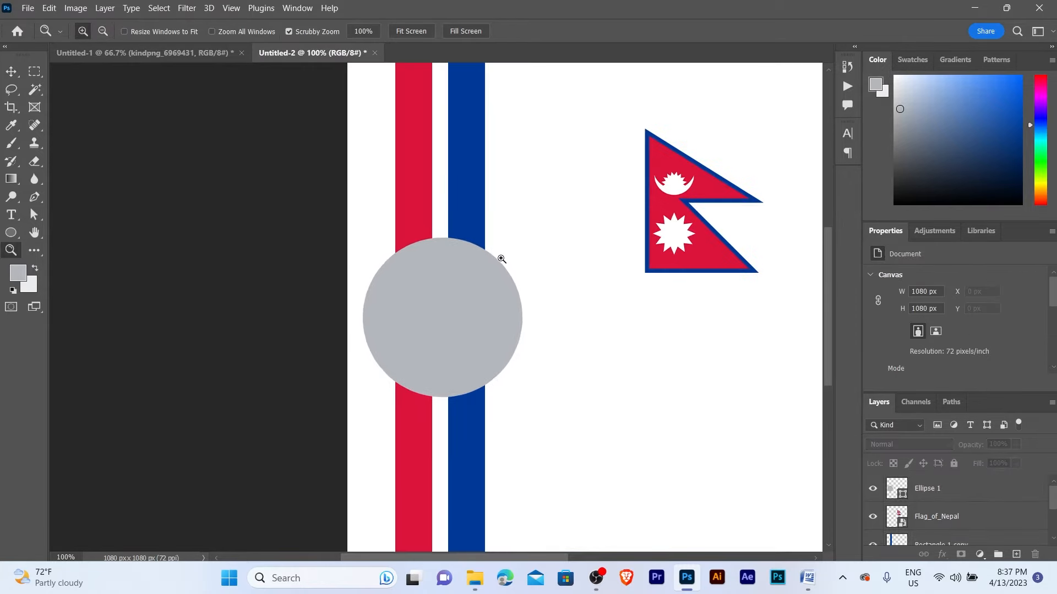
pyautogui.click(430, 323)
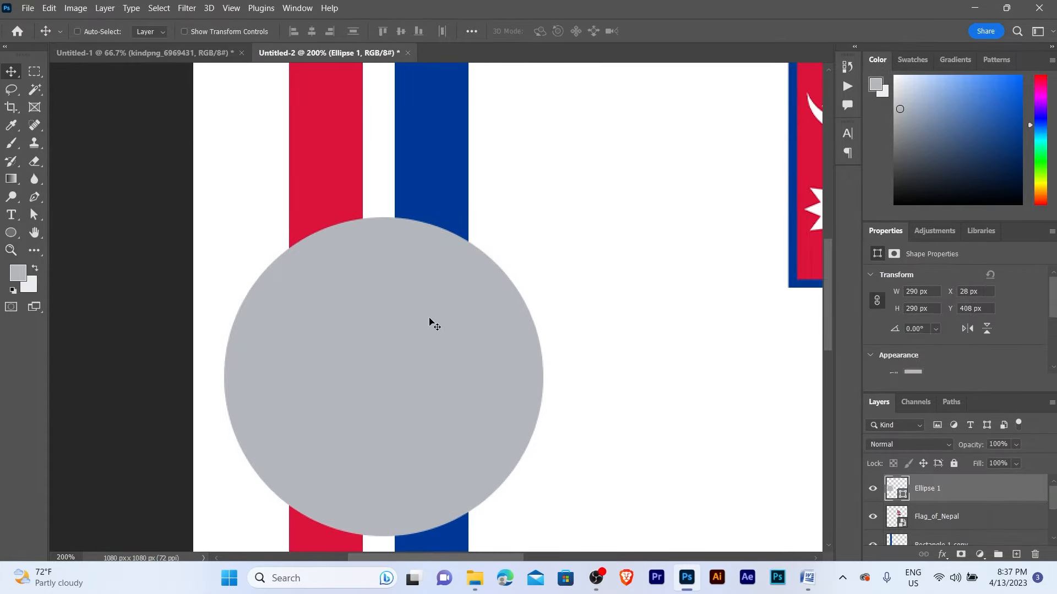
# - Duplicate the circle, shrink the copy to 265 px, and fill it with the lighter background colour
pyautogui.hotkey('ctrl', 'j')
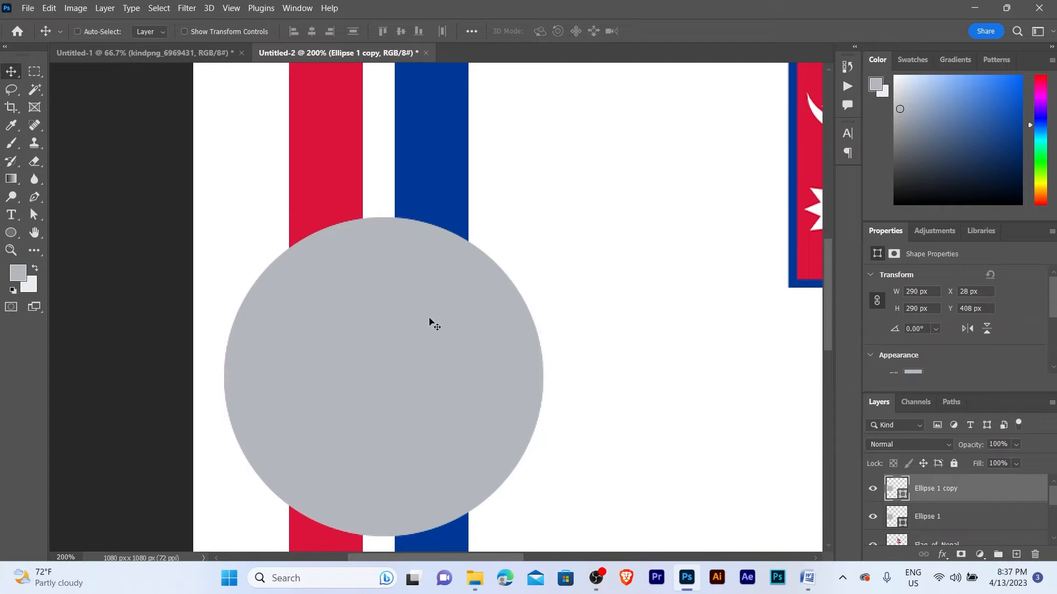
pyautogui.hotkey('ctrl', 't')
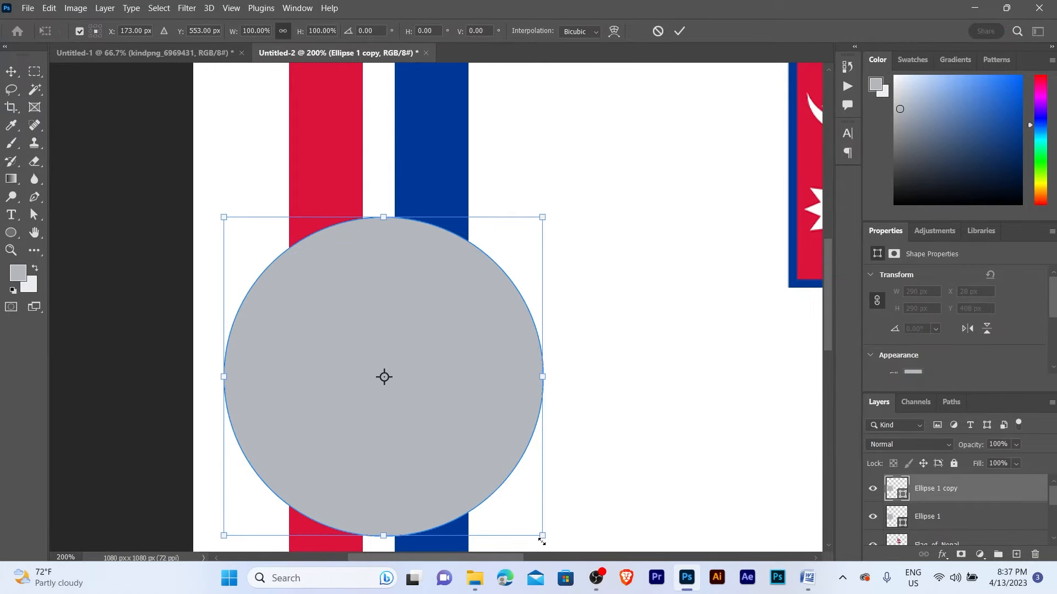
pyautogui.moveTo(542, 542); pyautogui.dragTo(516, 508)
pyautogui.press('Return')
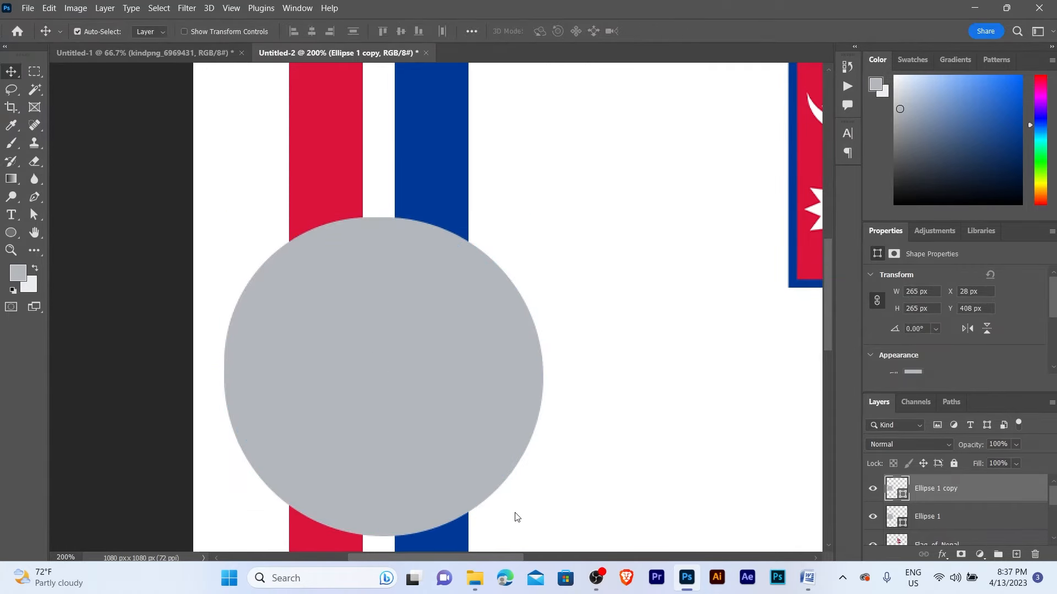
pyautogui.hotkey('ctrl', 'BackSpace')
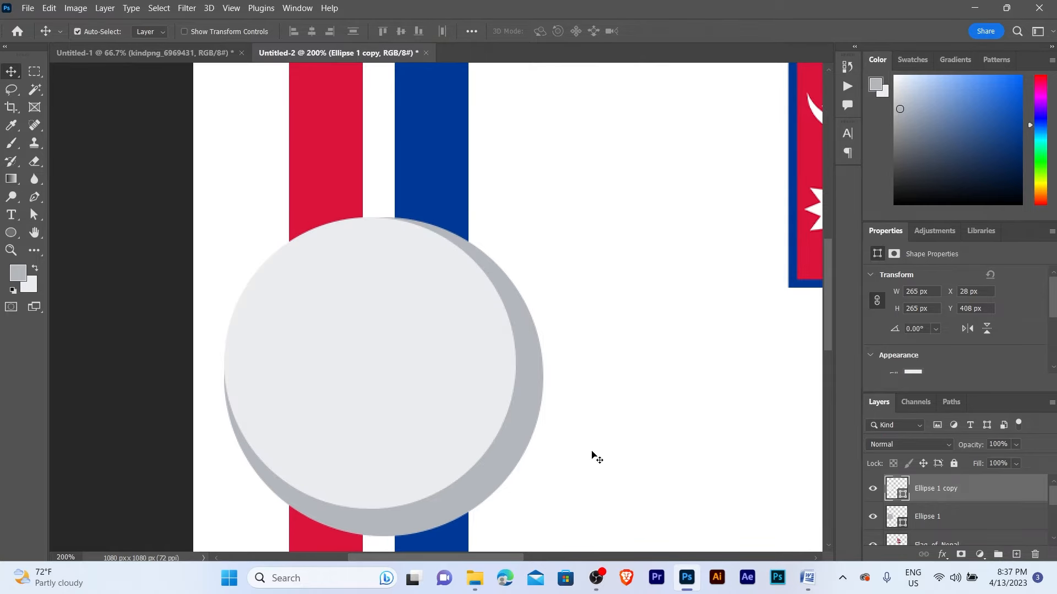
pyautogui.moveTo(443, 354); pyautogui.dragTo(456, 367)
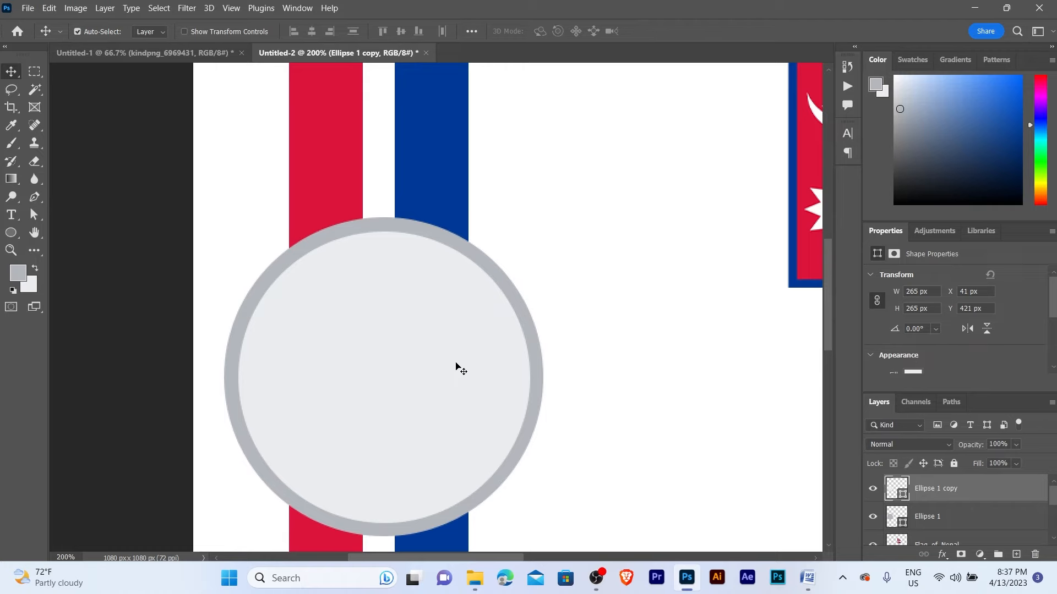
# - Enlarge the light Ellipse 1 copy slightly to 279 px
pyautogui.hotkey('ctrl', 't')
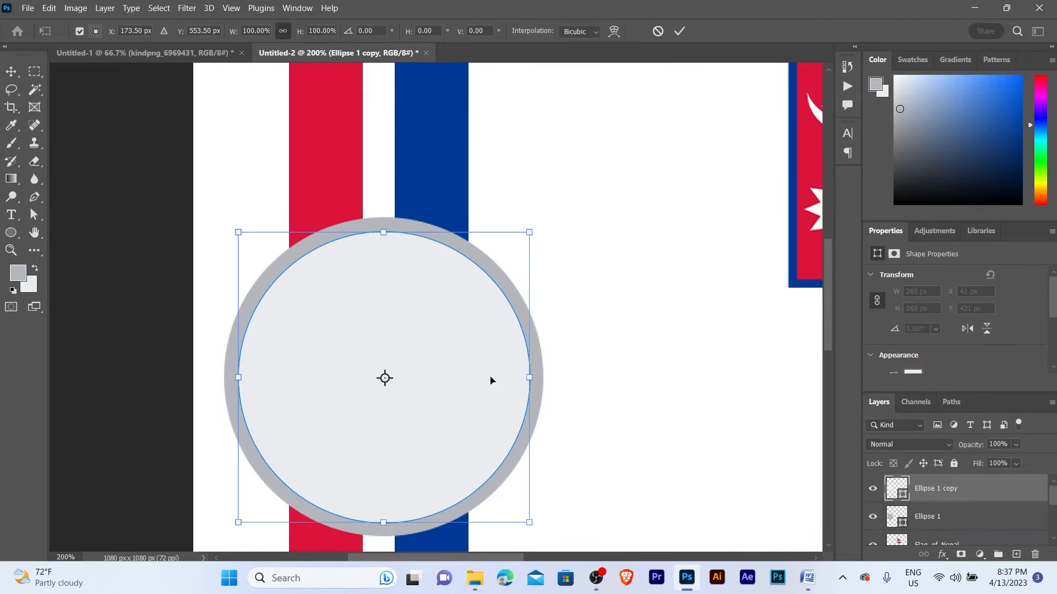
pyautogui.moveTo(240, 229); pyautogui.dragTo(235, 223)
pyautogui.scroll(-1, 521, 412)
pyautogui.scroll(-3, 522, 413)
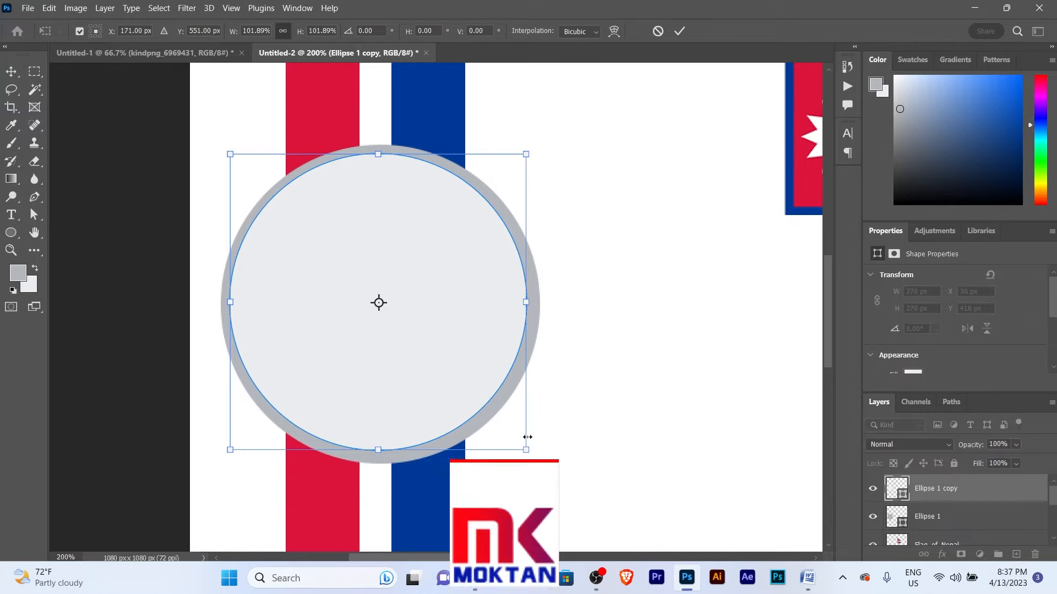
pyautogui.moveTo(528, 453); pyautogui.dragTo(541, 459)
pyautogui.press('Return')
# - Select both circles and align their horizontal and vertical centres
pyautogui.press('z')
pyautogui.click(490, 314)
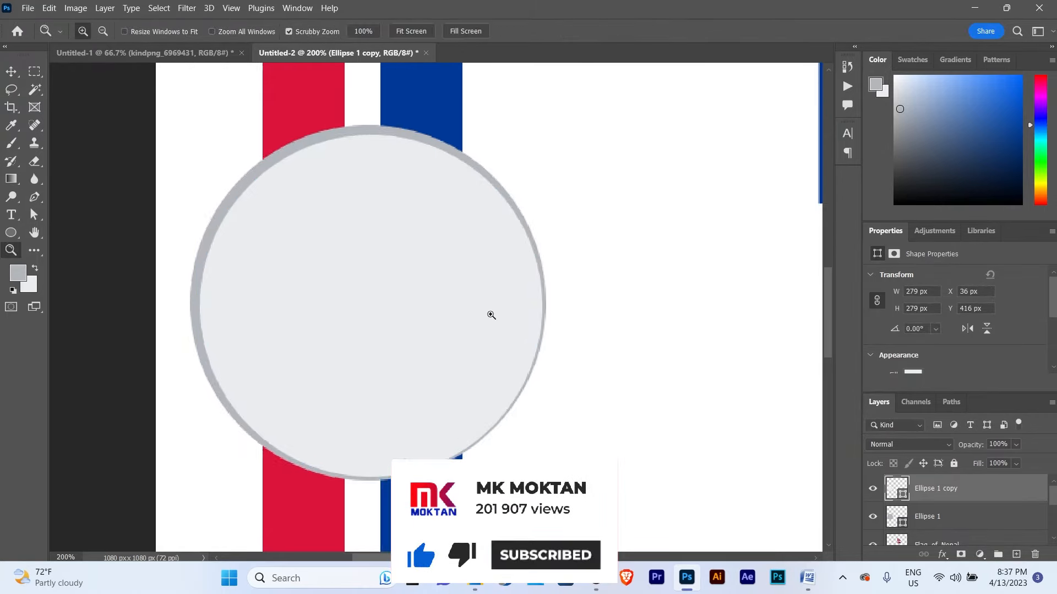
pyautogui.press('v')
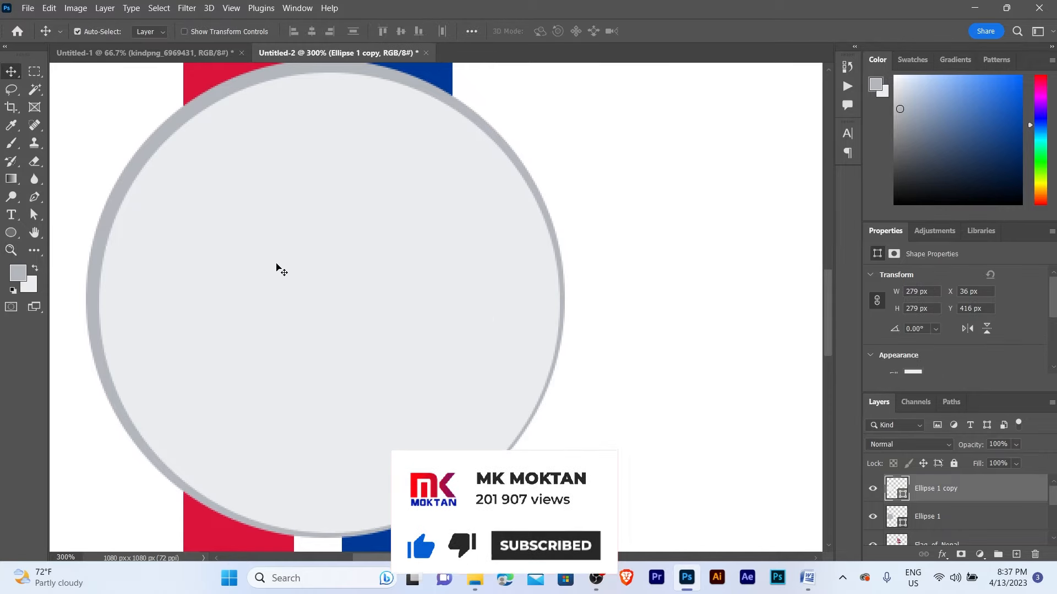
pyautogui.keyDown('shift'); pyautogui.click(127, 174); pyautogui.keyUp('shift')
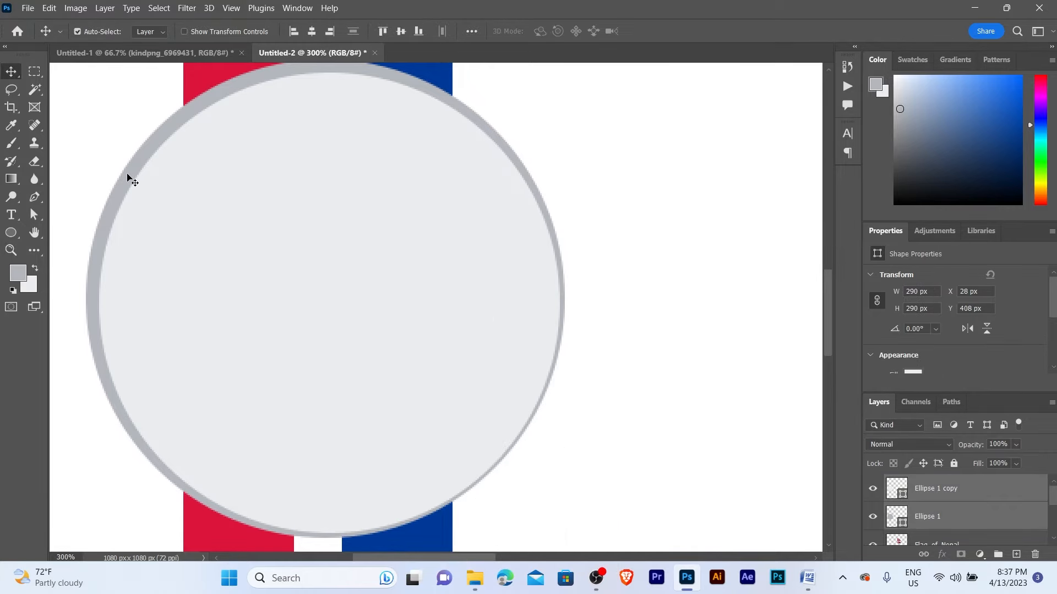
pyautogui.click(312, 32)
pyautogui.click(401, 31)
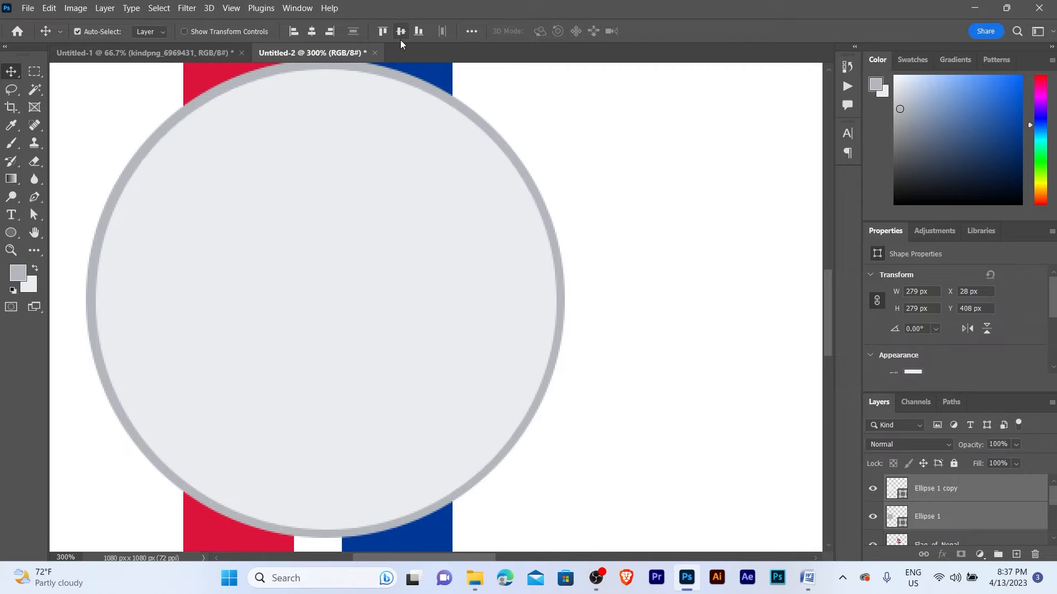
pyautogui.press('z')
pyautogui.keyDown('alt'); pyautogui.click(383, 178); pyautogui.keyUp('alt')
pyautogui.keyDown('alt'); pyautogui.click(448, 203); pyautogui.keyUp('alt')
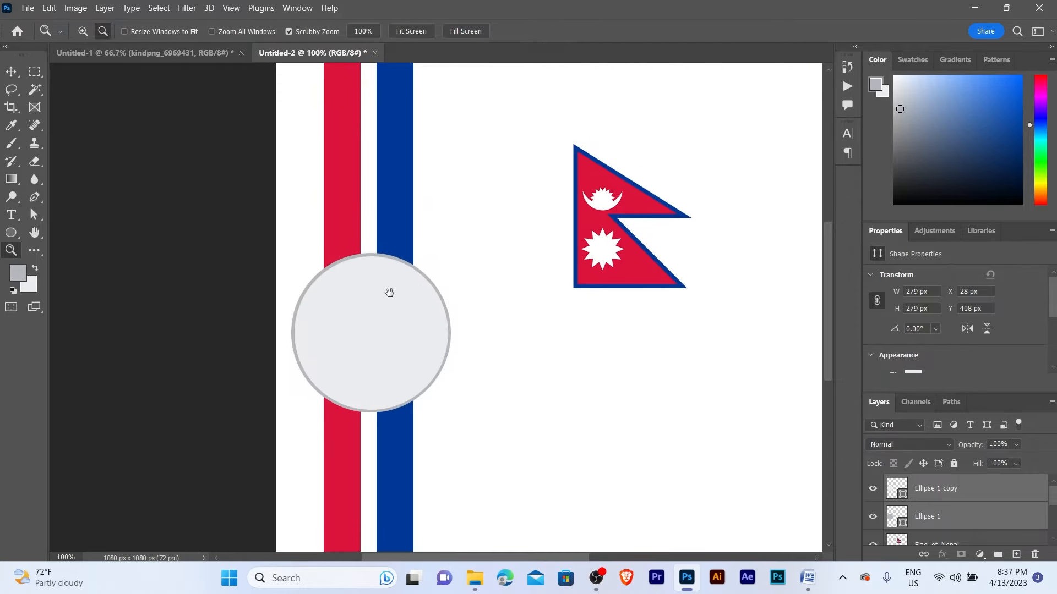
pyautogui.press('v')
pyautogui.keyDown('alt'); pyautogui.click(430, 267); pyautogui.keyUp('alt')
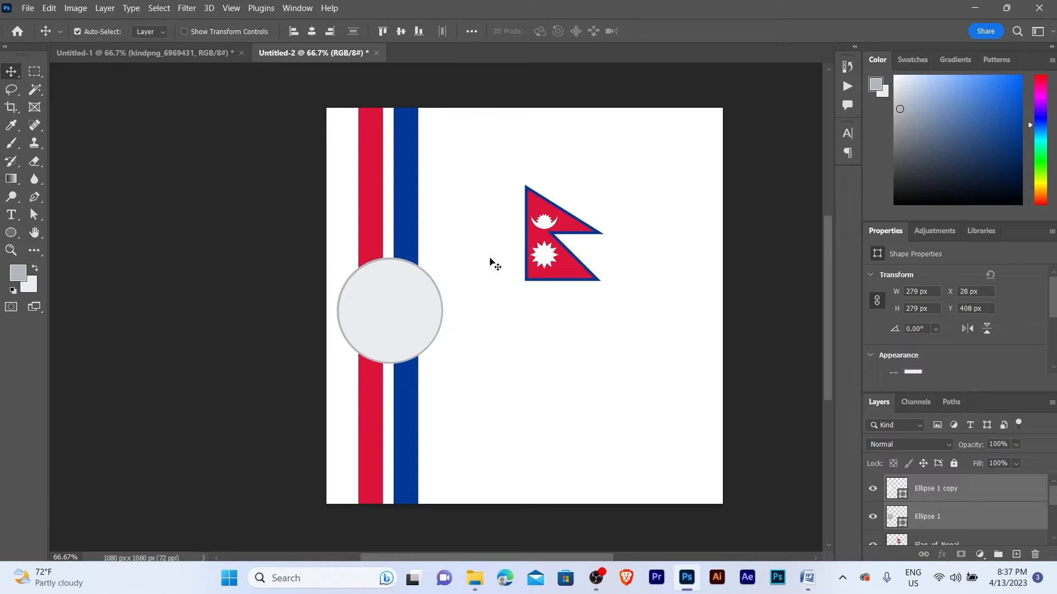
# - Move the Flag_of_Nepal layer onto the light grey circle and bring it to the front
pyautogui.click(544, 228)
pyautogui.moveTo(527, 269); pyautogui.dragTo(384, 316)
pyautogui.hotkey('ctrl', 'shift', ']')
pyautogui.press('z')
pyautogui.click(412, 310)
pyautogui.press('v')
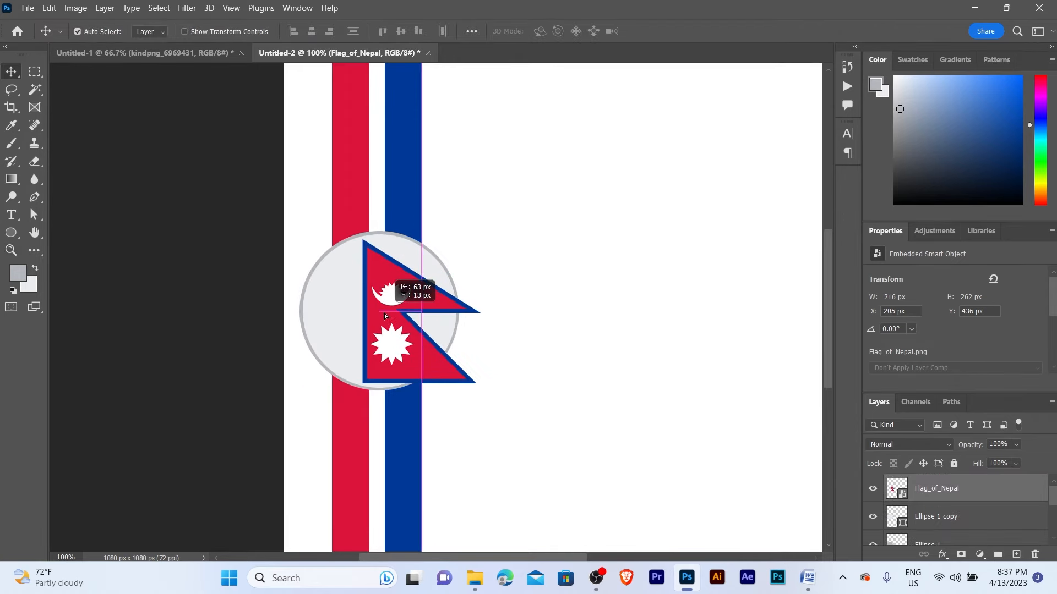
# - Scale the flag to about 67% (146 × 176 px) and center it inside the circle
pyautogui.hotkey('ctrl', 't')
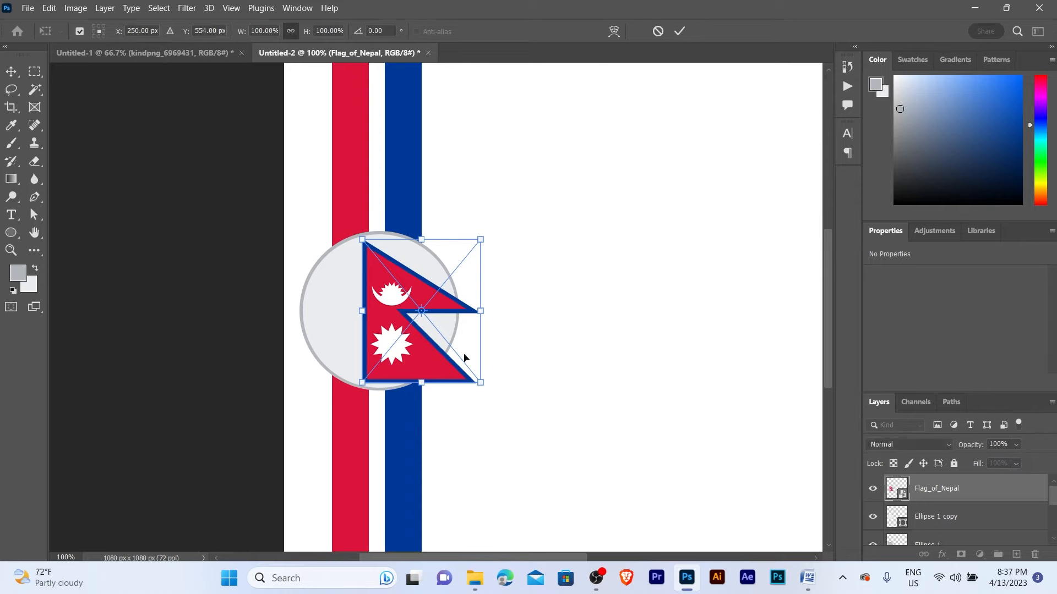
pyautogui.moveTo(480, 382); pyautogui.dragTo(443, 343)
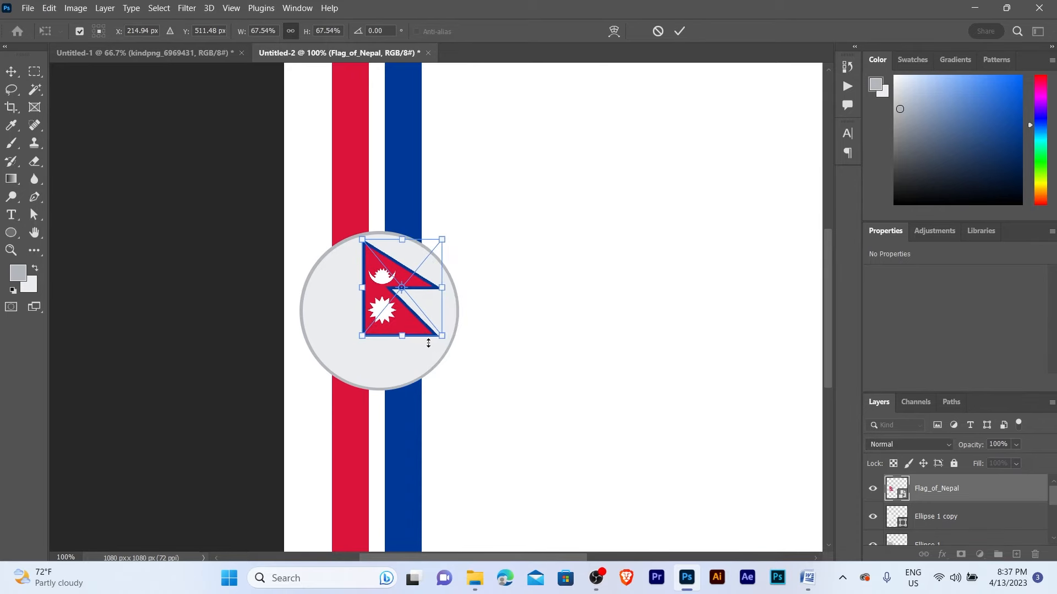
pyautogui.moveTo(396, 310); pyautogui.dragTo(388, 323)
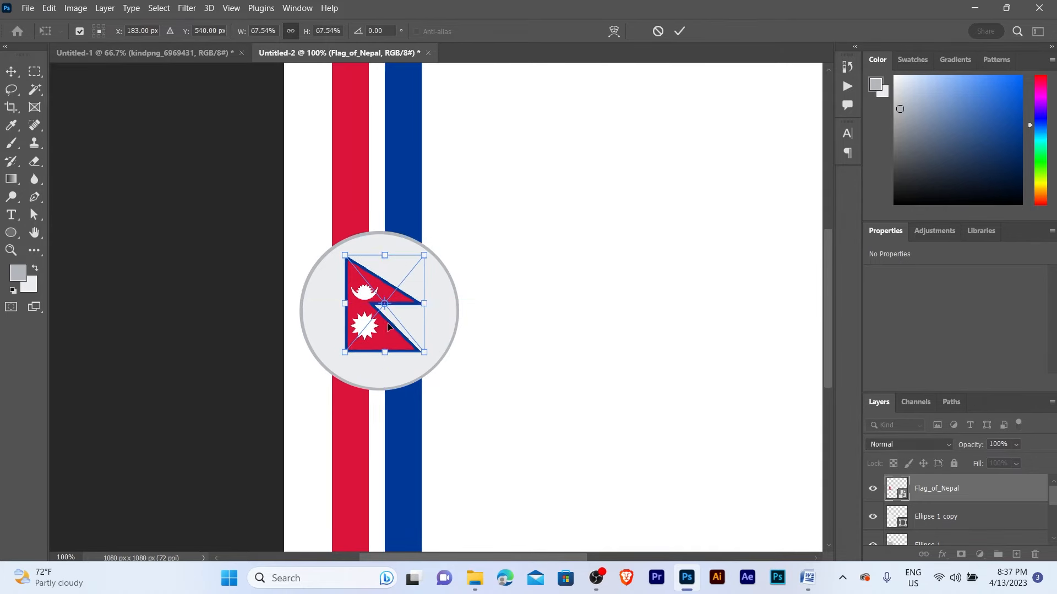
pyautogui.press('Return')
pyautogui.press('z')
pyautogui.keyDown('alt'); pyautogui.click(387, 324); pyautogui.keyUp('alt')
pyautogui.keyDown('alt'); pyautogui.click(387, 324); pyautogui.keyUp('alt')
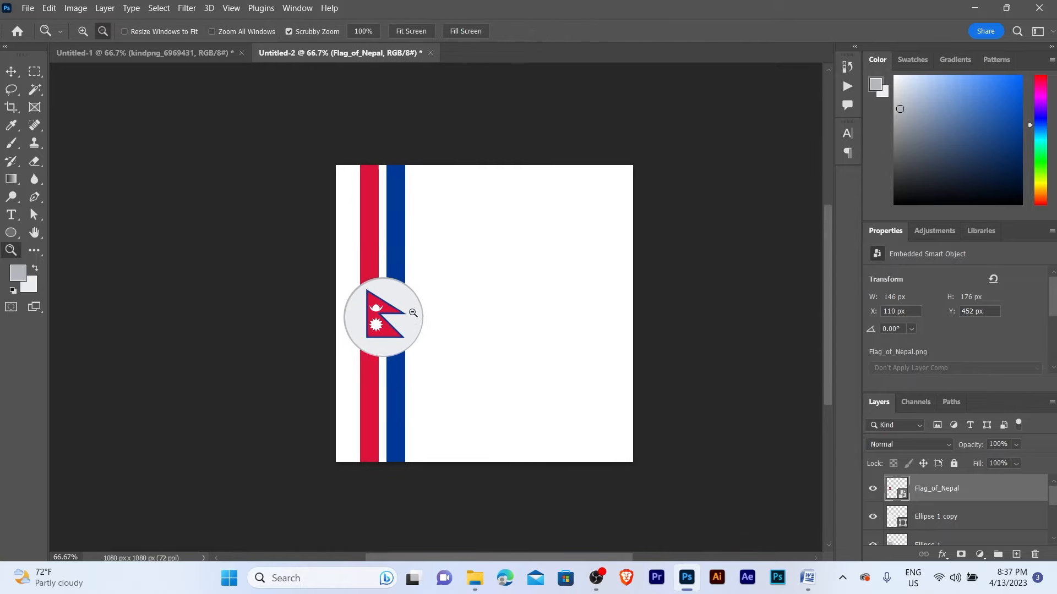
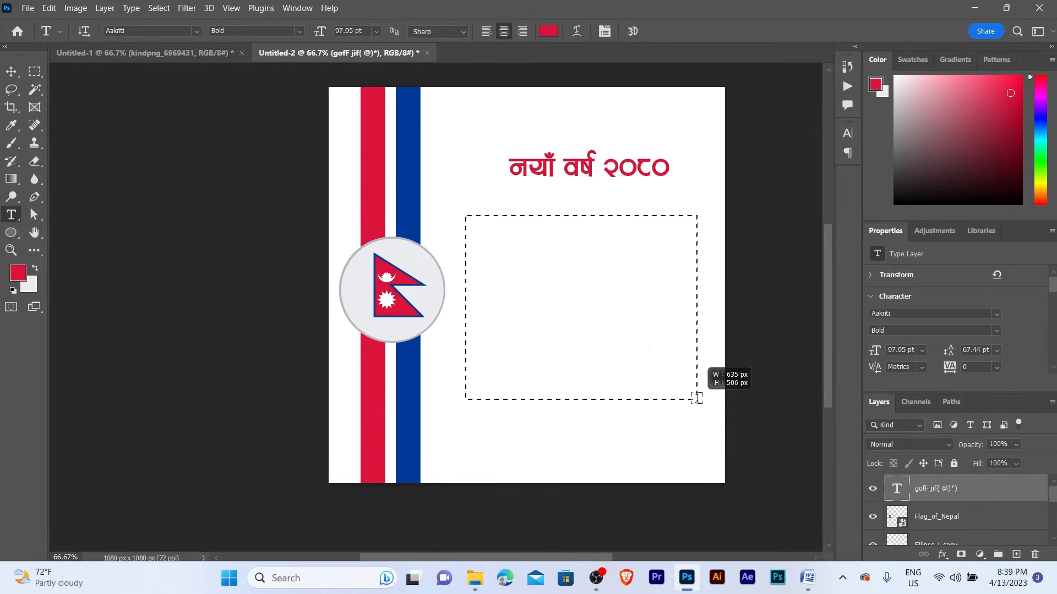
# - Replace the placeholder text with the pasted Nepali greeting and shrink the text box
pyautogui.click(595, 268)
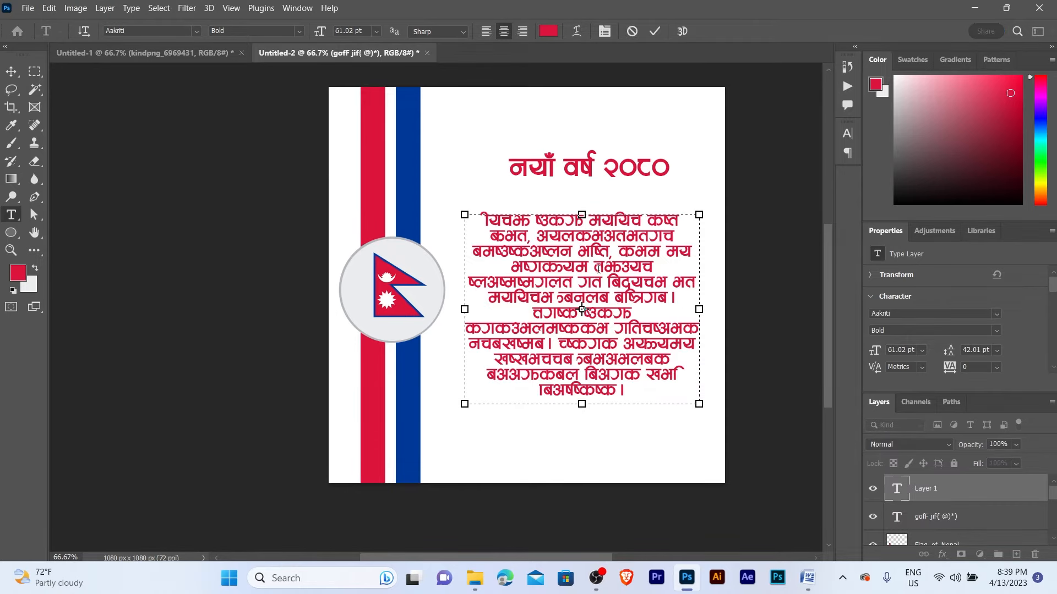
pyautogui.hotkey('ctrl', 'a')
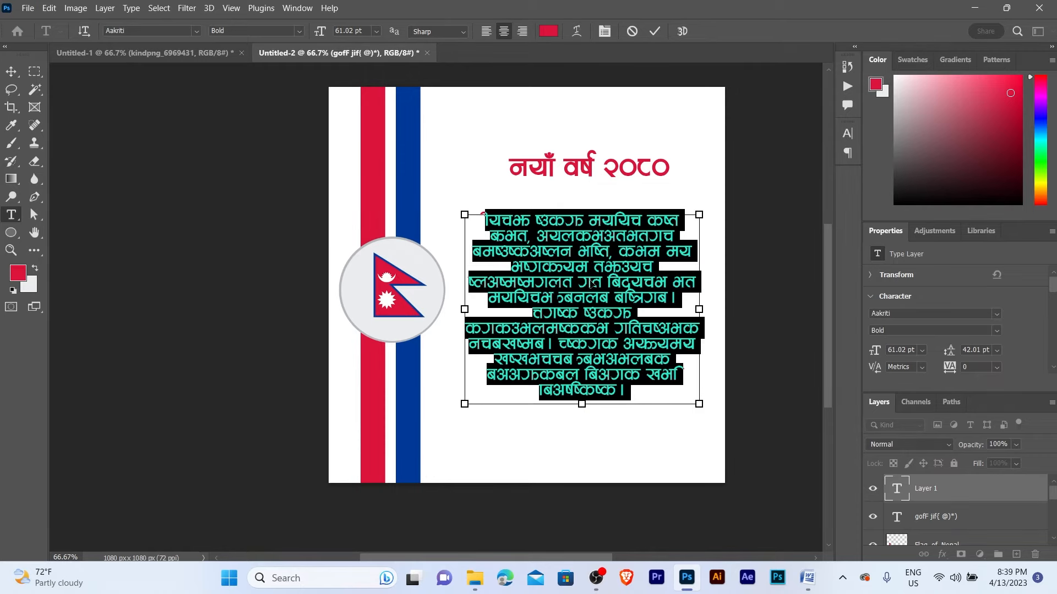
pyautogui.hotkey('ctrl', 'v')
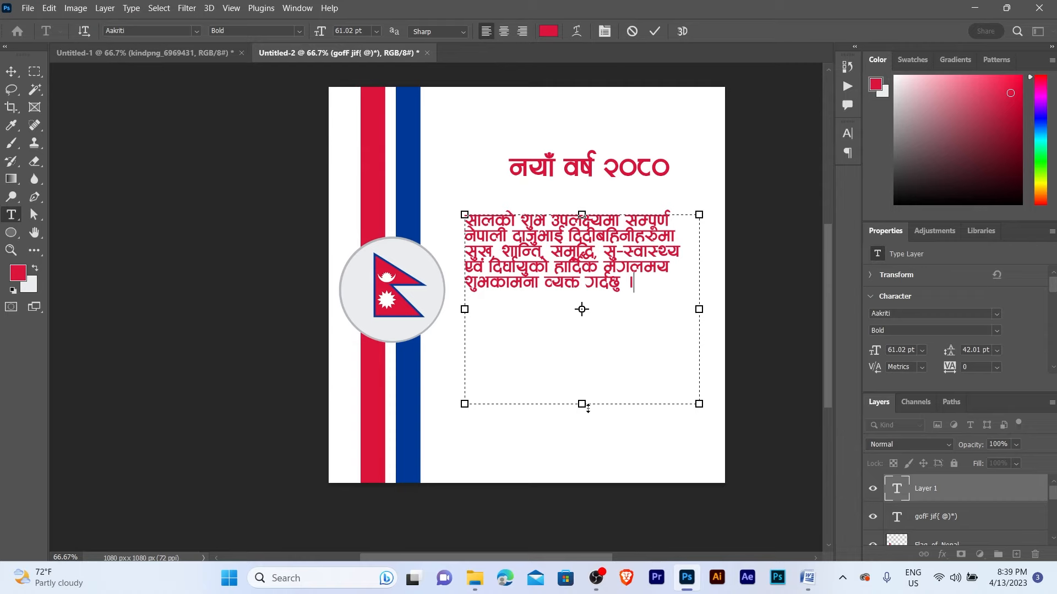
pyautogui.moveTo(588, 408); pyautogui.dragTo(588, 317)
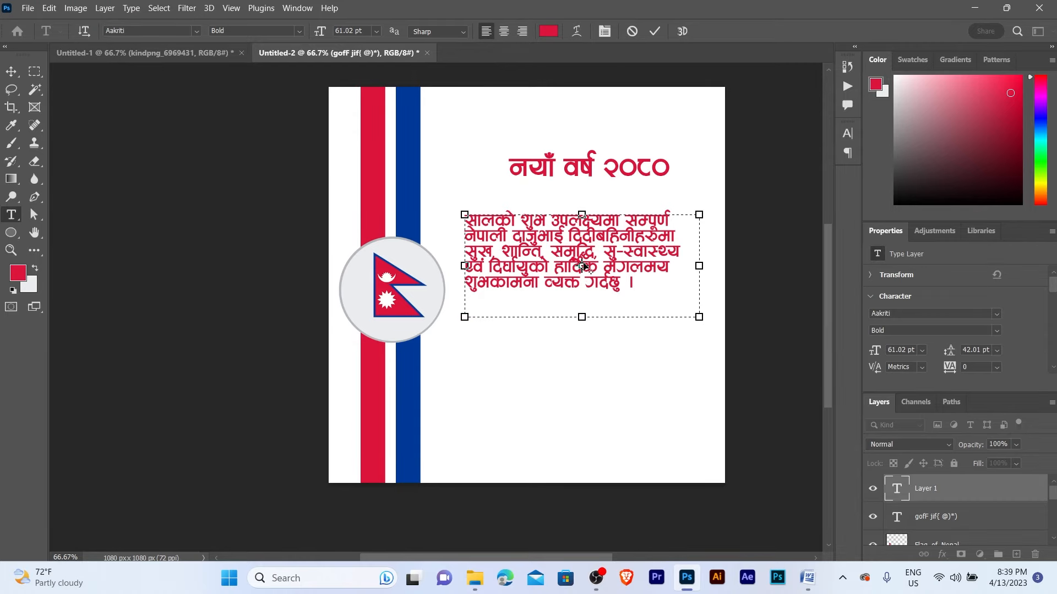
pyautogui.moveTo(694, 266); pyautogui.dragTo(684, 266)
# - Justify the greeting paragraph with its last line centred
pyautogui.hotkey('ctrl', 'a')
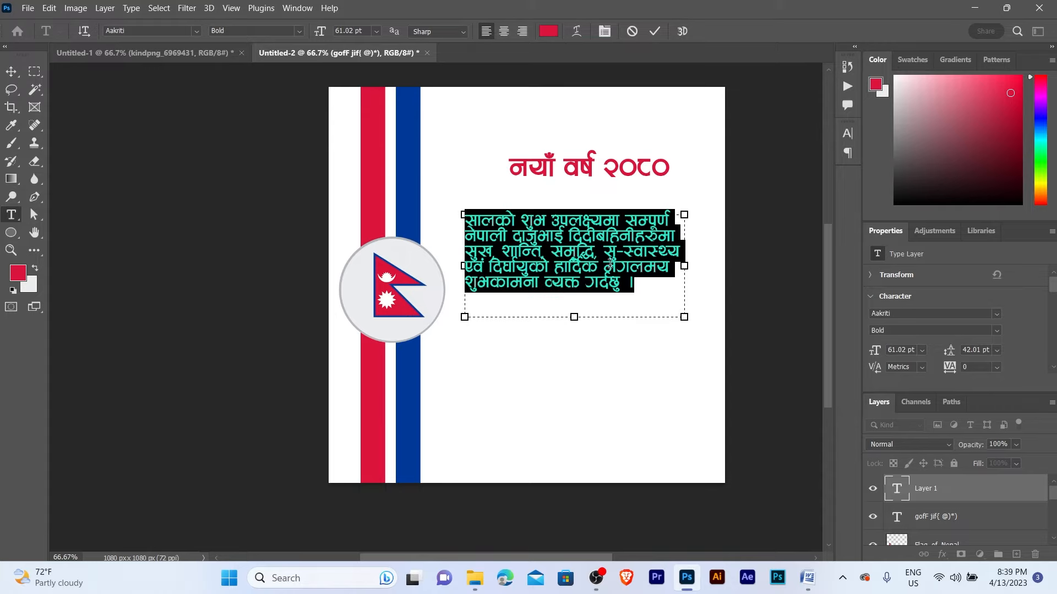
pyautogui.click(848, 135)
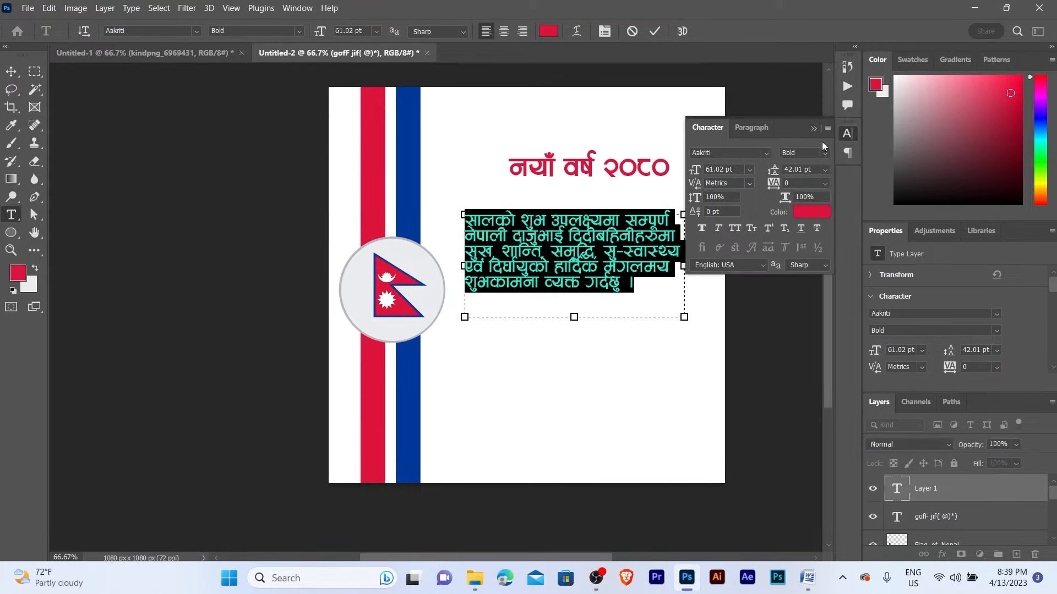
pyautogui.click(751, 130)
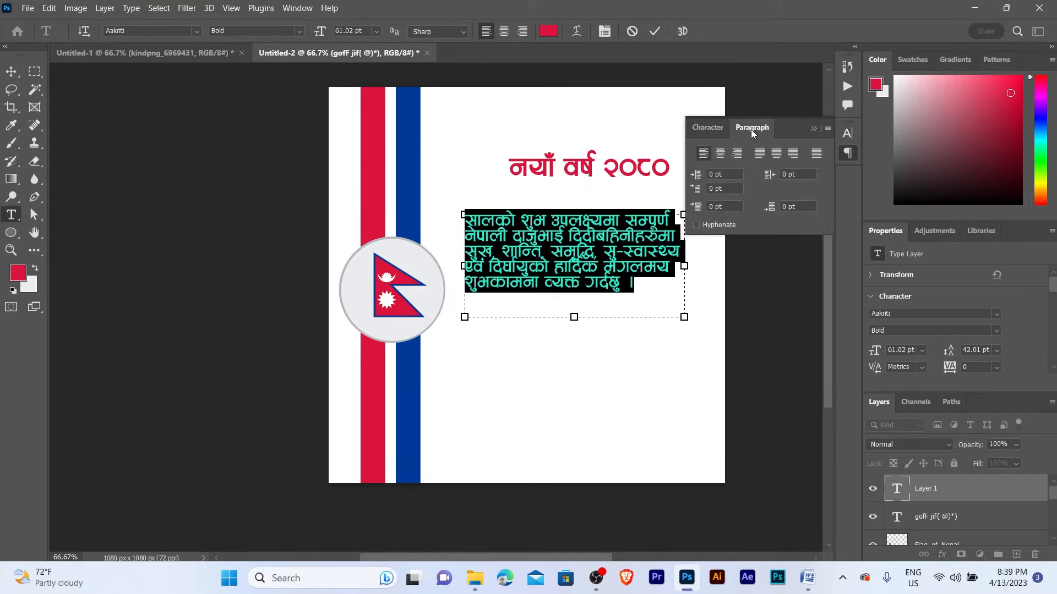
pyautogui.click(777, 156)
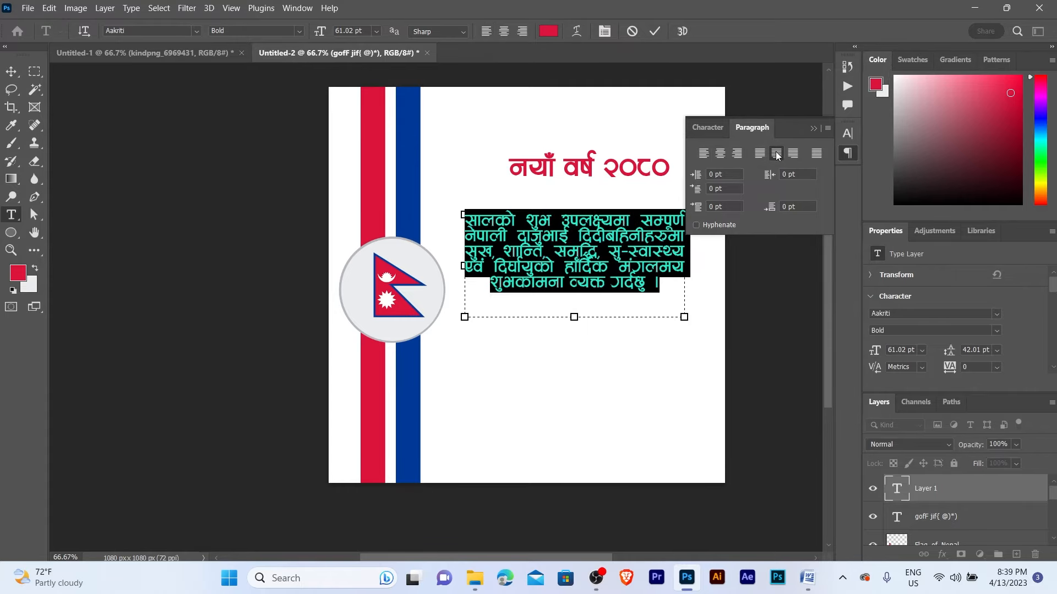
pyautogui.click(813, 128)
# - Set the greeting's leading to Auto, enlarge the box to show all five lines, and commit
pyautogui.click(849, 135)
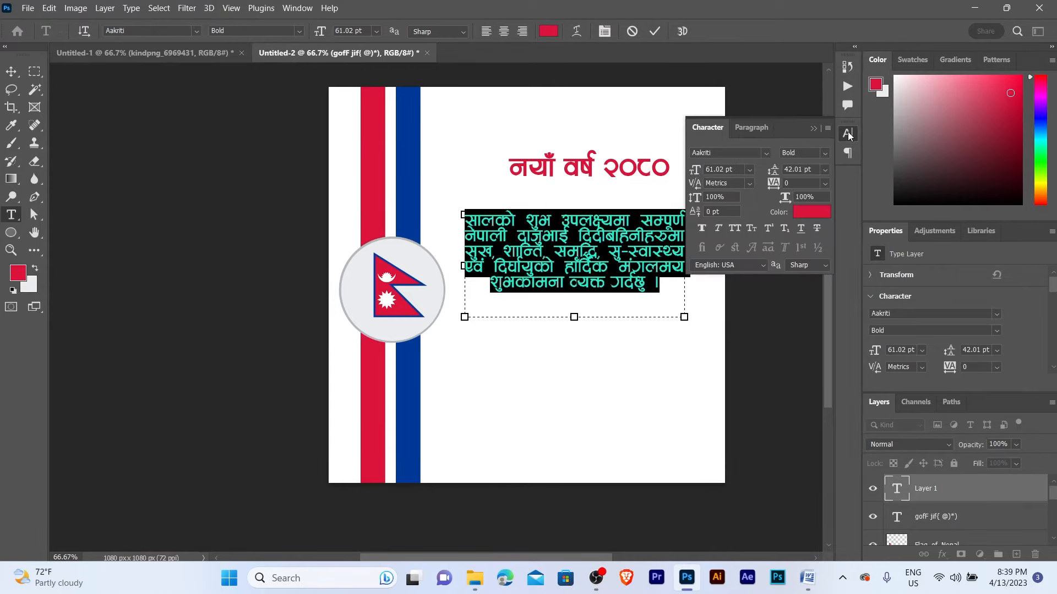
pyautogui.click(824, 169)
pyautogui.click(807, 181)
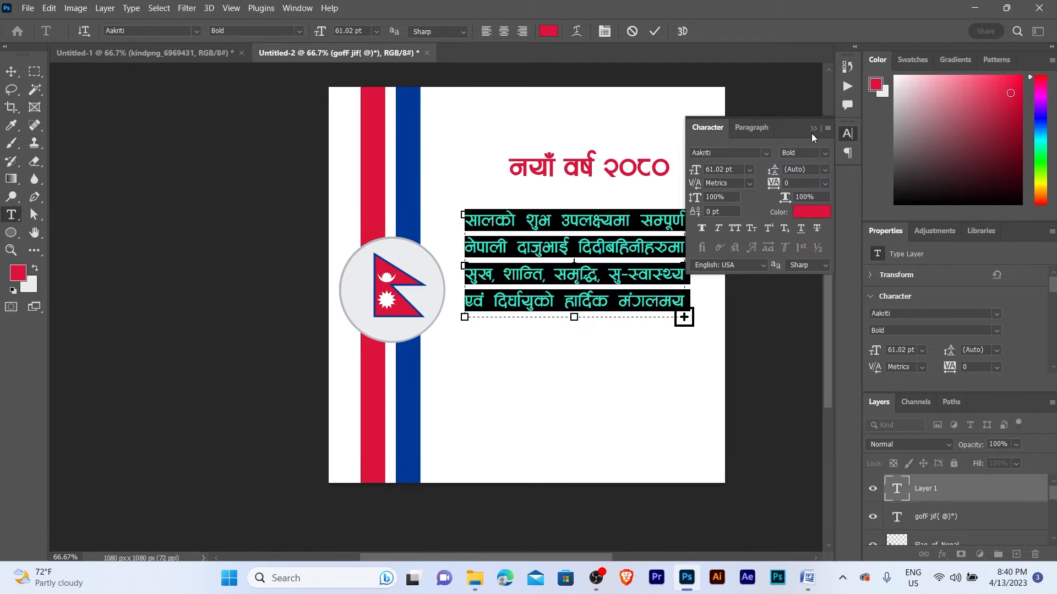
pyautogui.click(813, 129)
pyautogui.moveTo(574, 317); pyautogui.dragTo(578, 344)
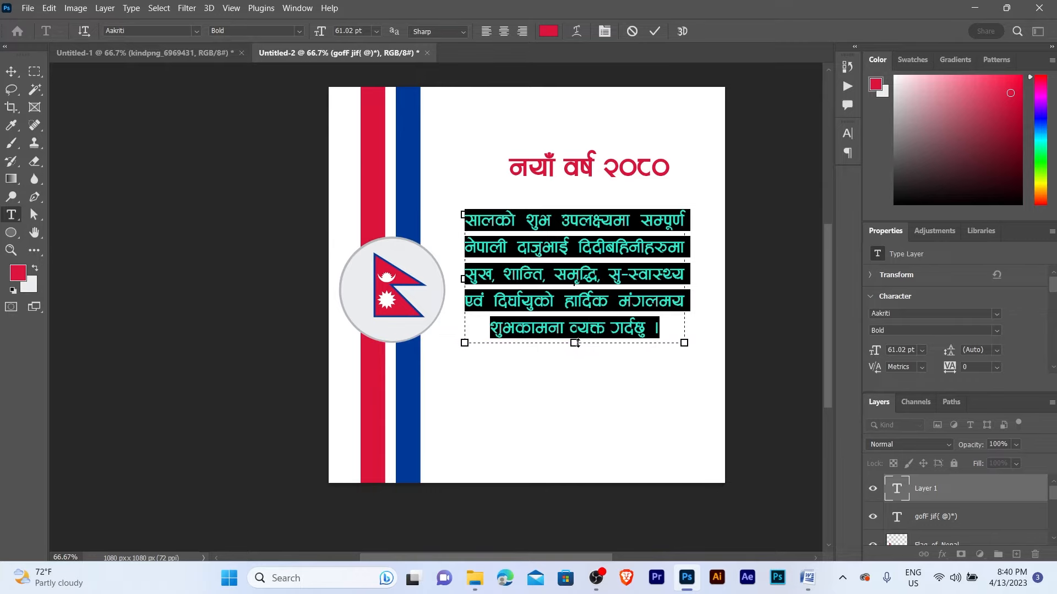
pyautogui.hotkey('ctrl', 'Return')
# - Scale the greeting paragraph to about 82% and move it up under the heading
pyautogui.hotkey('ctrl', '+')
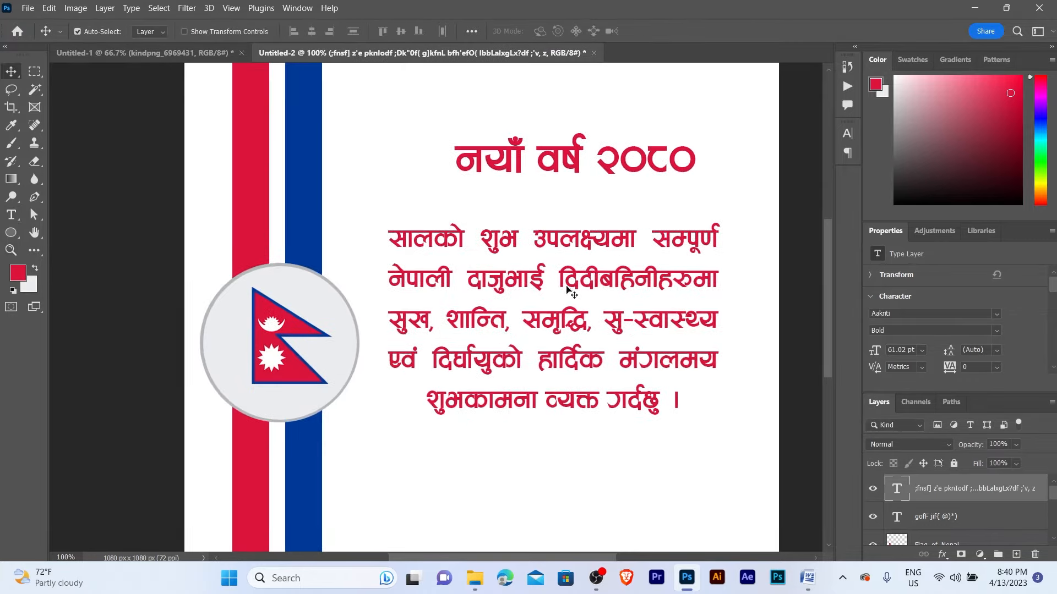
pyautogui.hotkey('ctrl', '-')
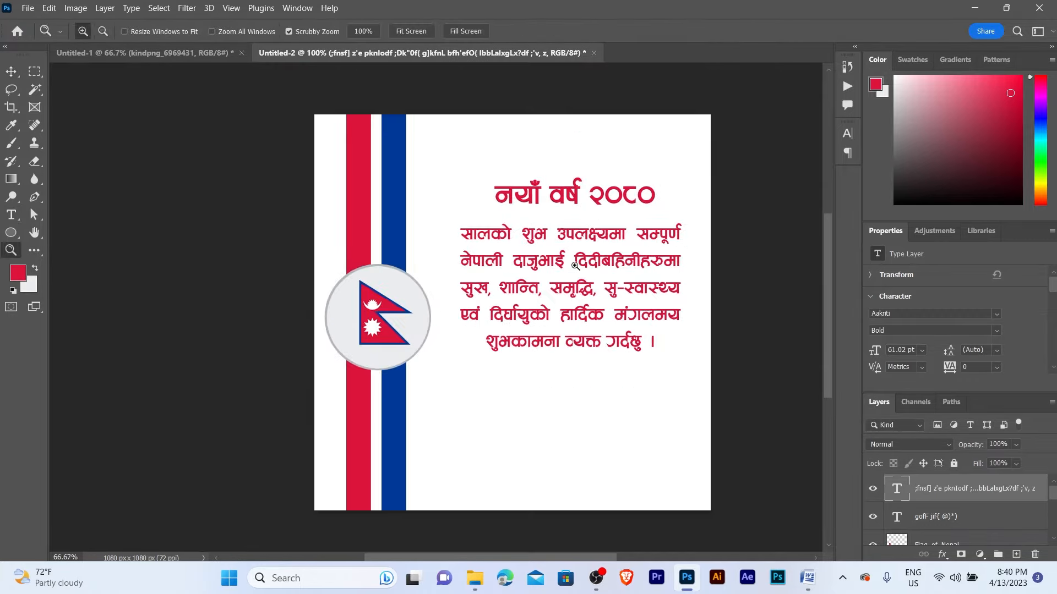
pyautogui.hotkey('ctrl', 't')
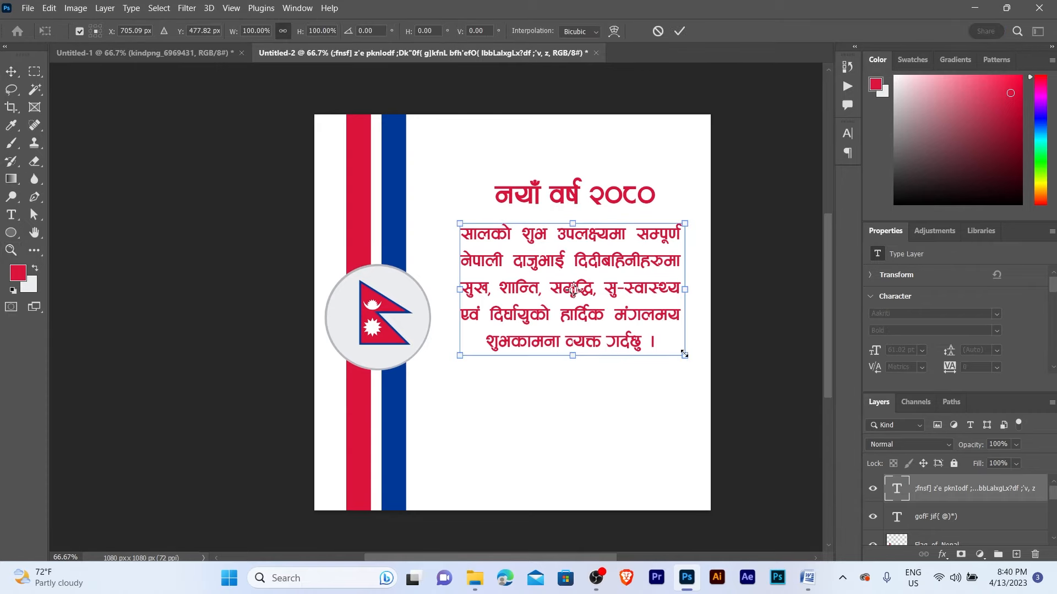
pyautogui.moveTo(684, 354); pyautogui.dragTo(644, 331)
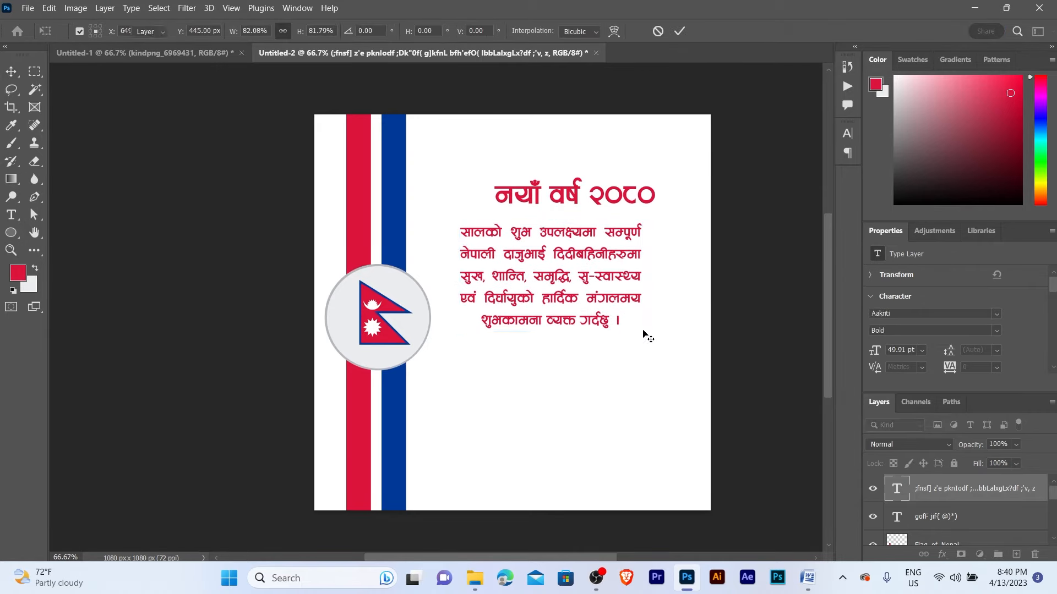
pyautogui.press('Return')
pyautogui.moveTo(563, 271); pyautogui.dragTo(582, 265)
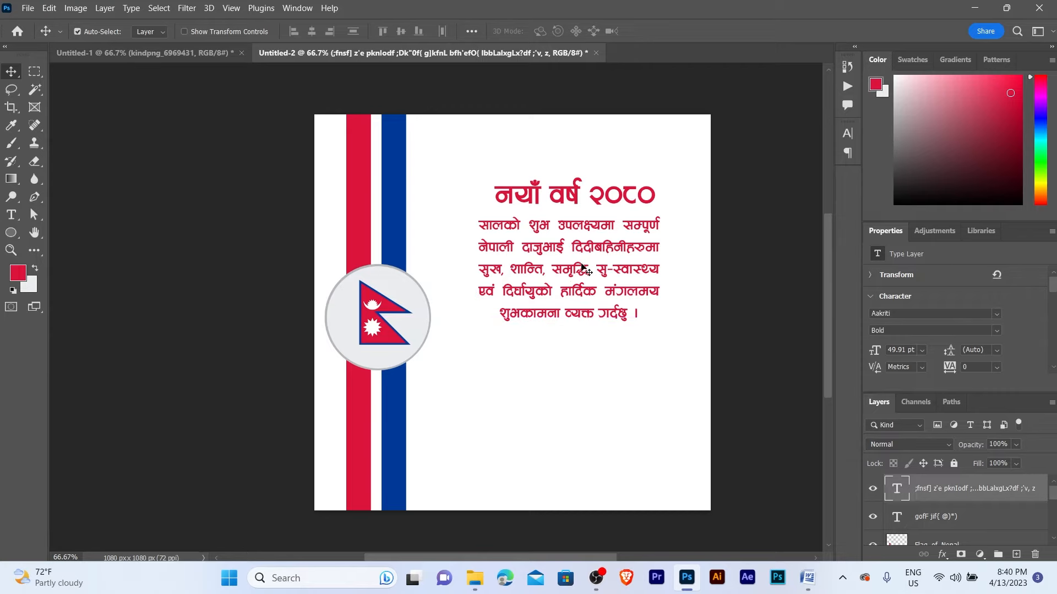
pyautogui.scroll(1, 583, 263)
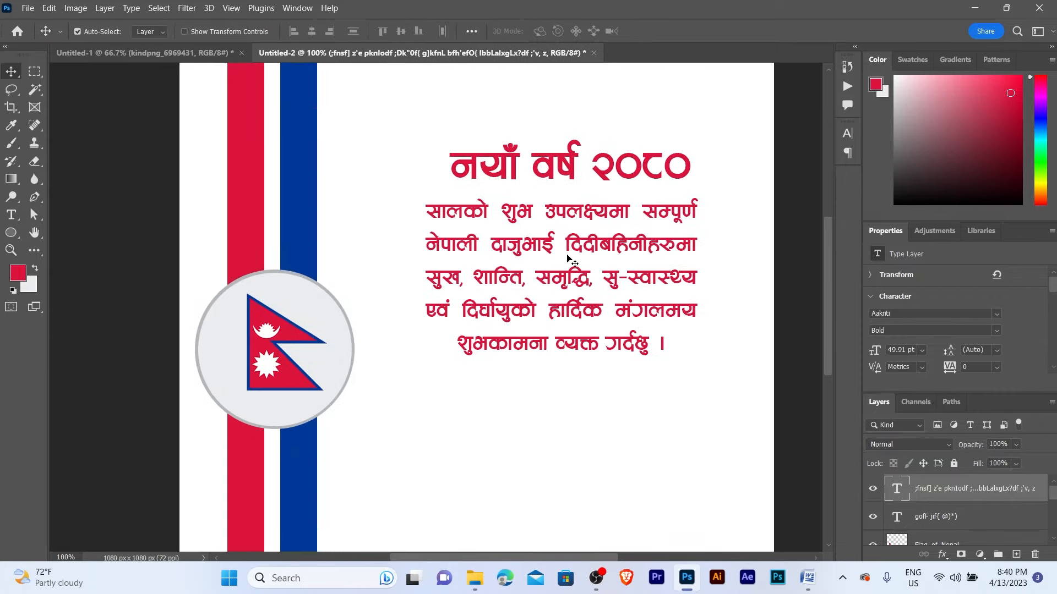
# - Set the paragraph's leading to 50 pt and its font style to Regular
pyautogui.click(849, 135)
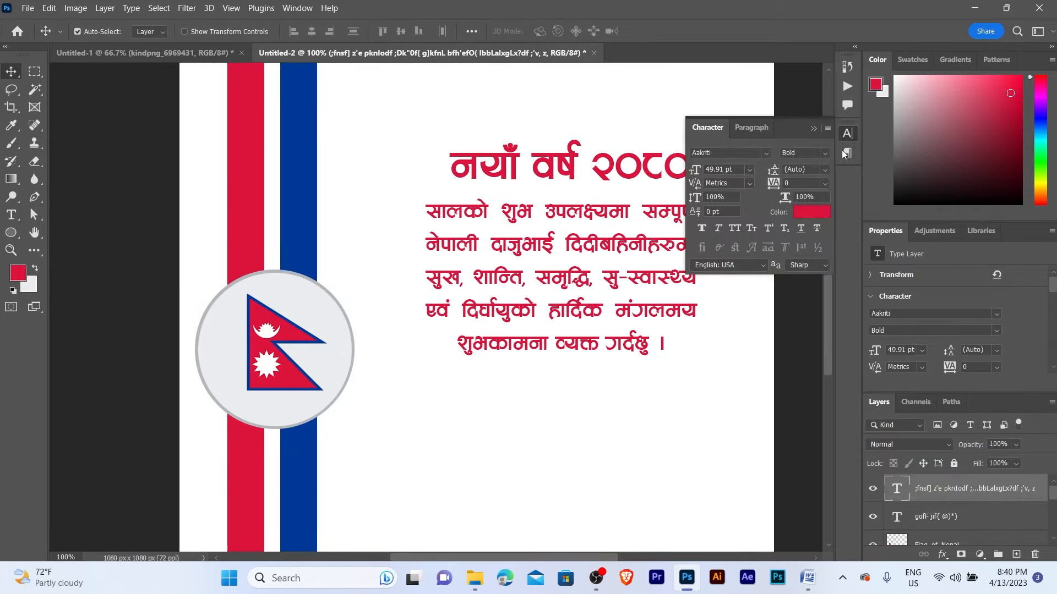
pyautogui.click(814, 169)
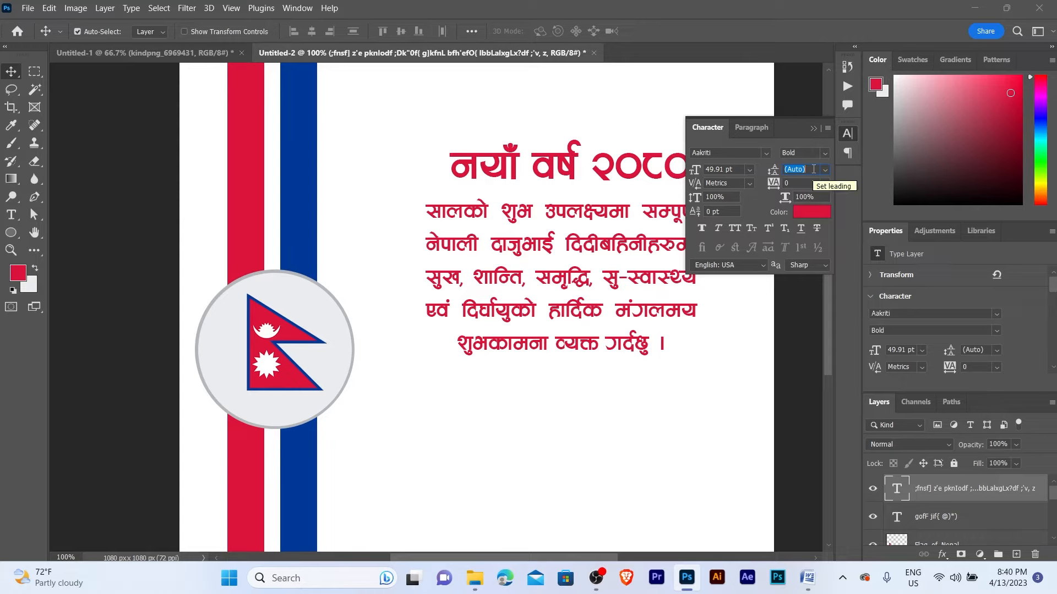
pyautogui.write('50')
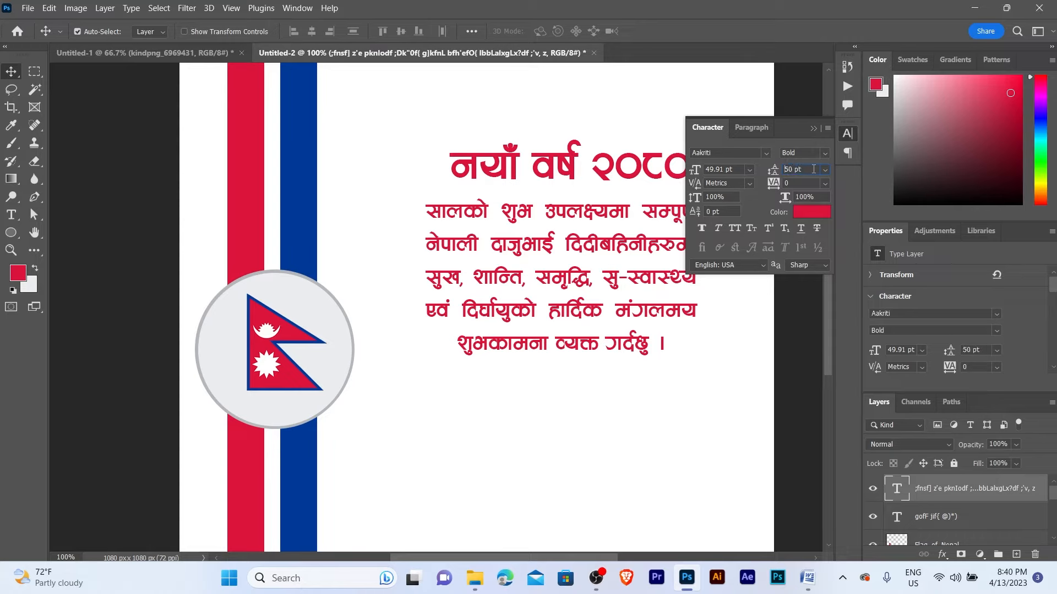
pyautogui.press('Return')
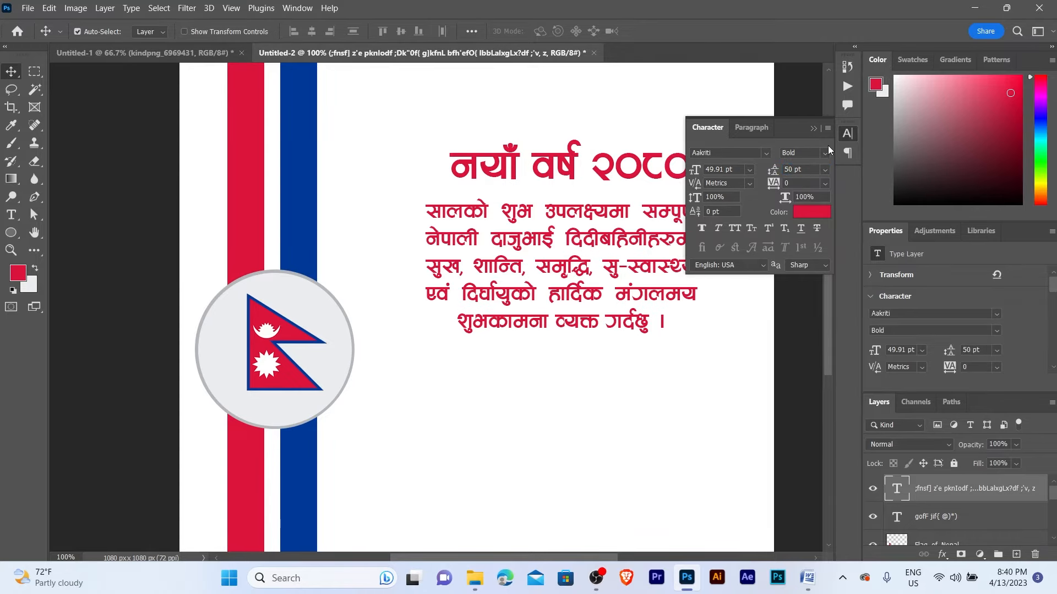
pyautogui.click(824, 154)
pyautogui.click(821, 166)
pyautogui.click(812, 128)
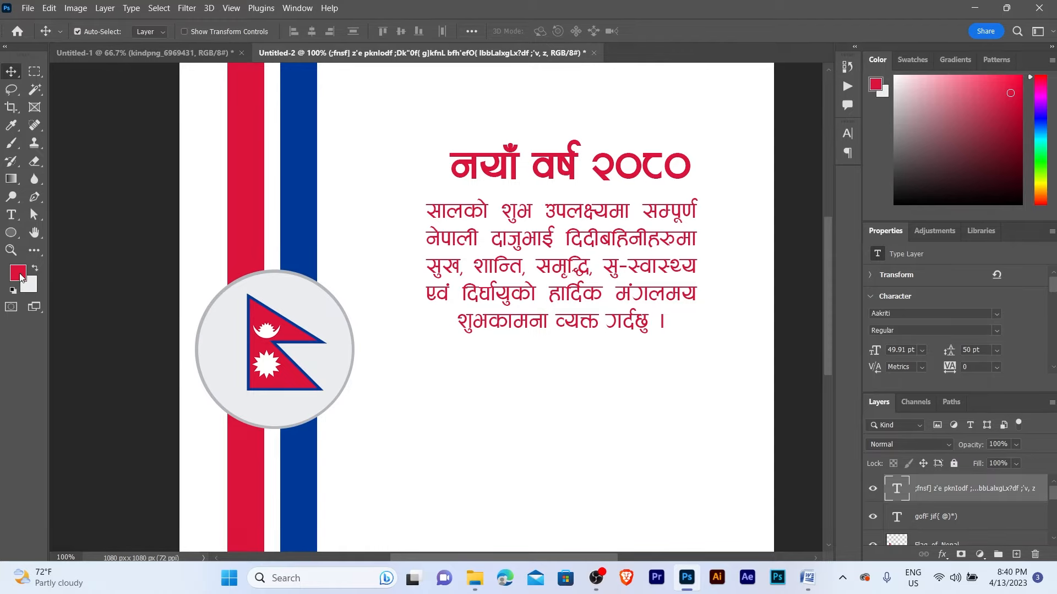
# - Fill the greeting paragraph text with dark grey
pyautogui.click(18, 273)
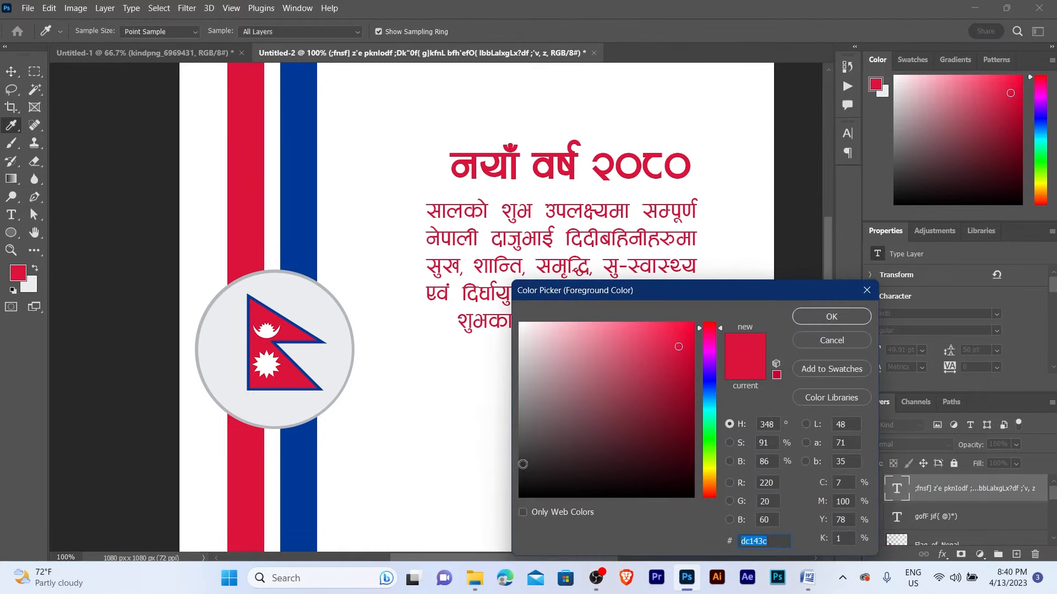
pyautogui.click(523, 464)
pyautogui.click(827, 318)
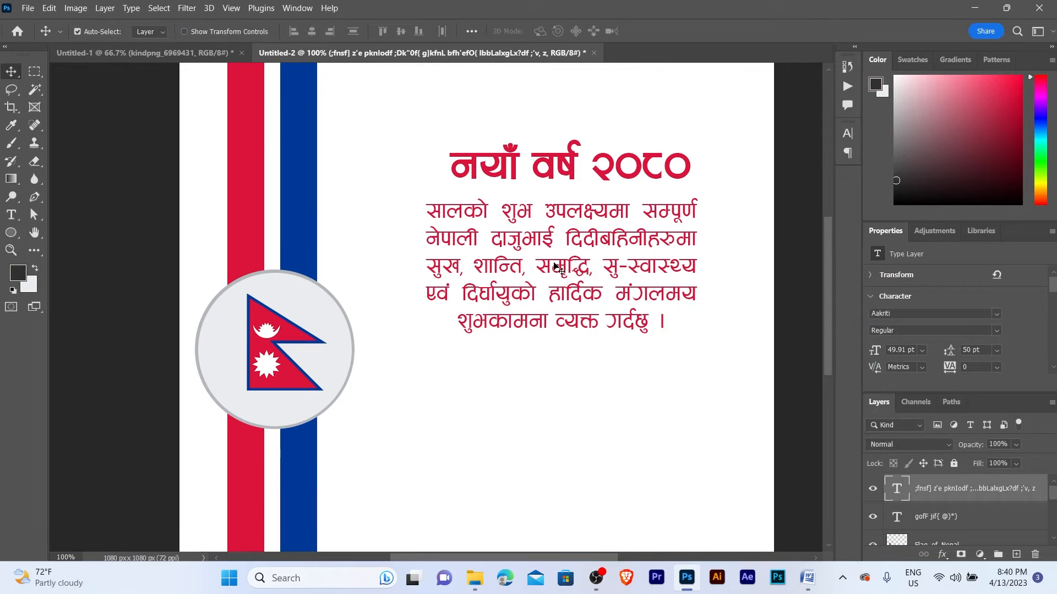
pyautogui.hotkey('alt', 'BackSpace')
pyautogui.press('z')
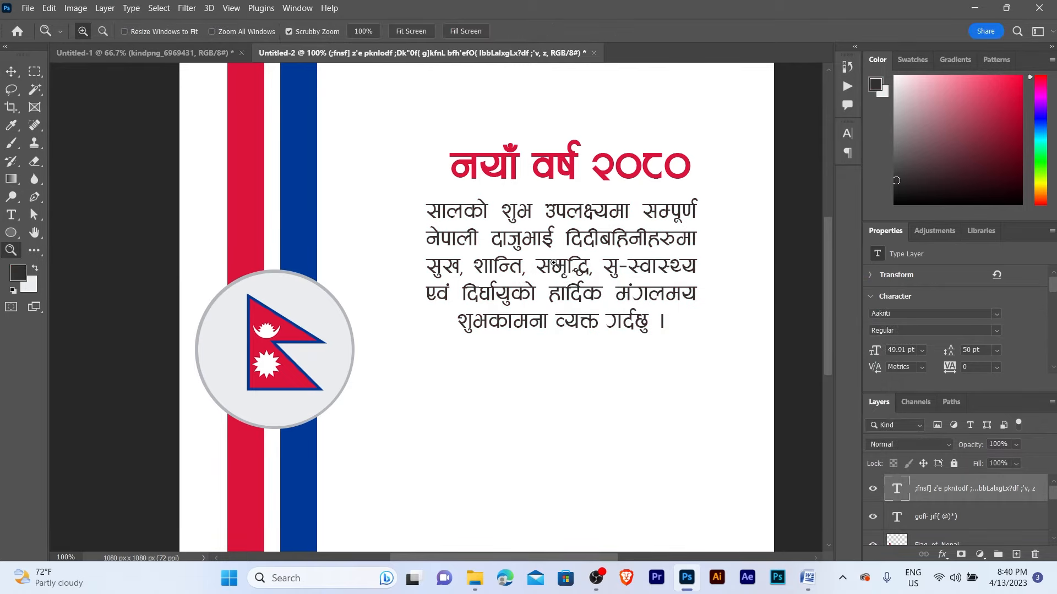
pyautogui.click(556, 268)
pyautogui.keyDown('alt'); pyautogui.click(555, 261); pyautogui.keyUp('alt')
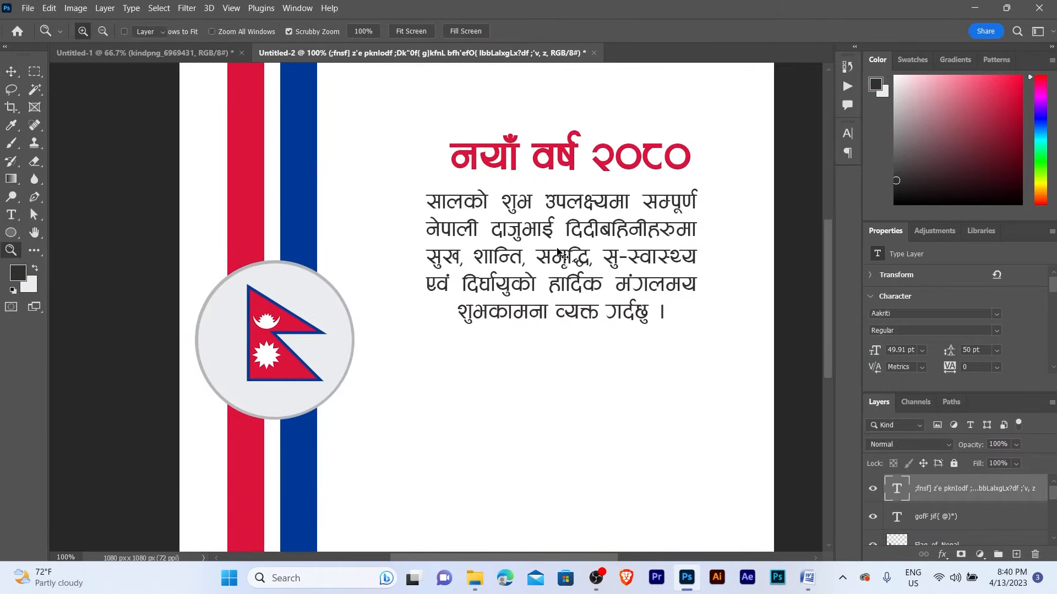
pyautogui.press('v')
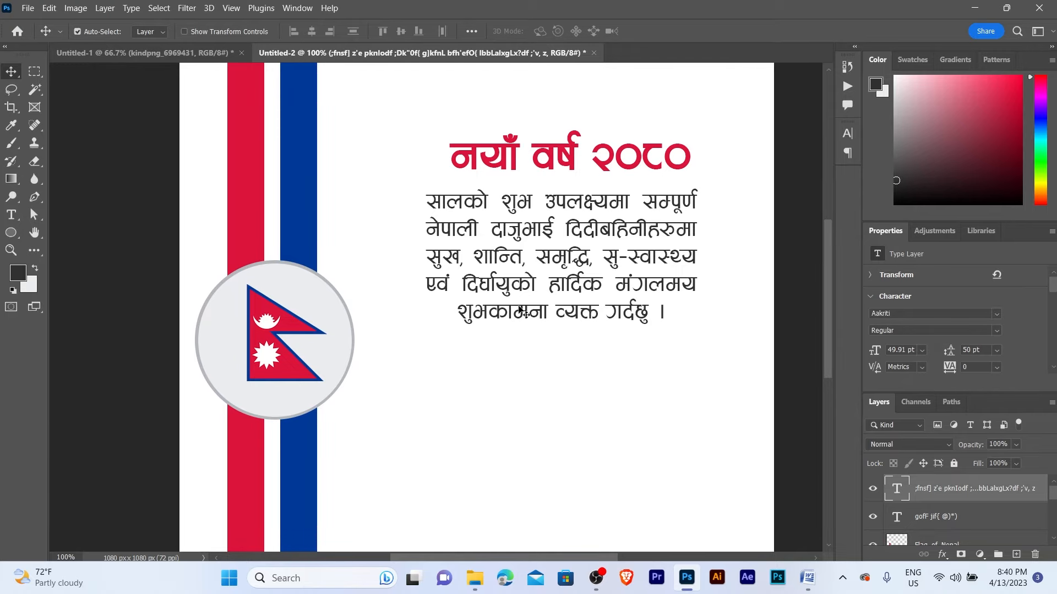
# - Recolour the word शुभकामना with the flag's crimson red and review the result
pyautogui.doubleClick(526, 315)
pyautogui.moveTo(548, 312); pyautogui.dragTo(454, 314)
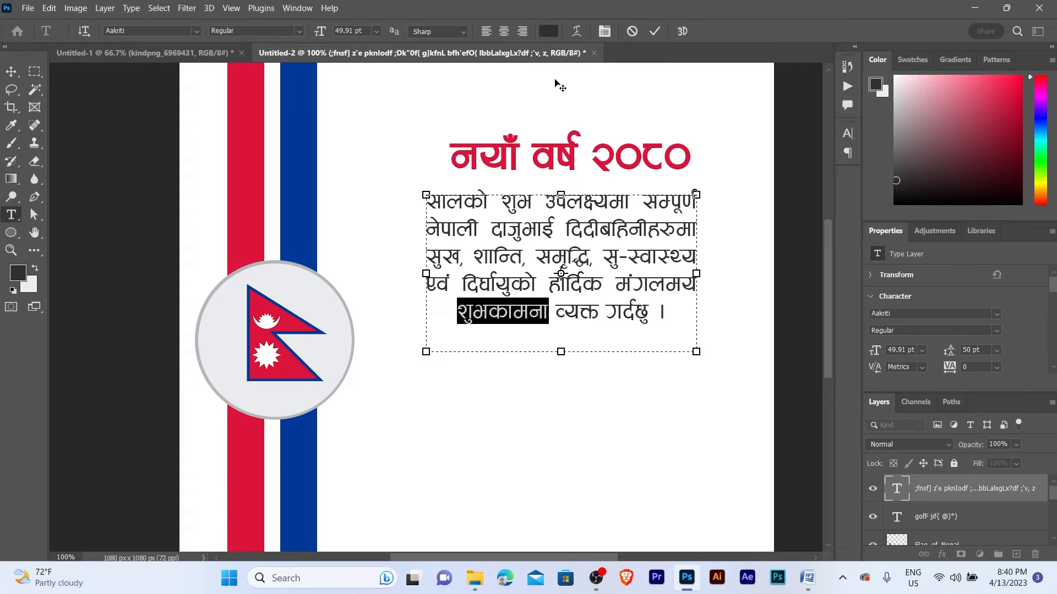
pyautogui.click(549, 31)
pyautogui.click(248, 146)
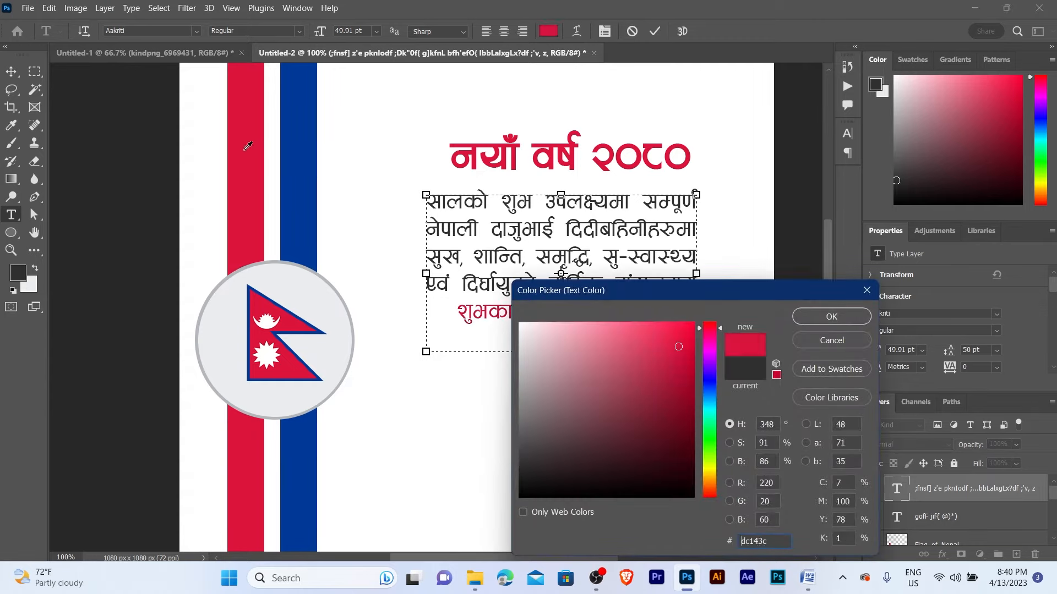
pyautogui.click(831, 317)
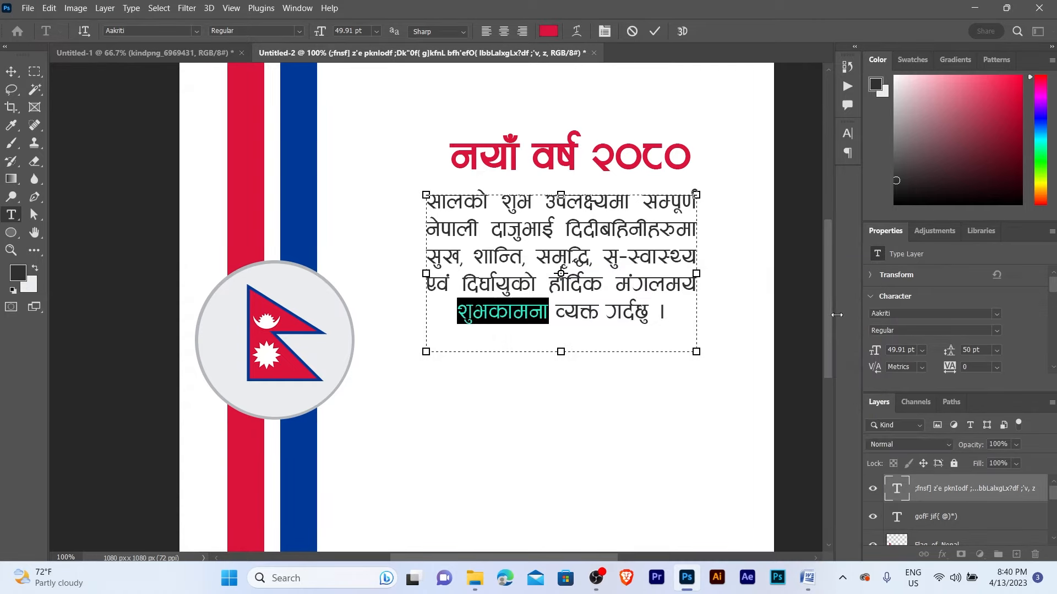
pyautogui.click(11, 72)
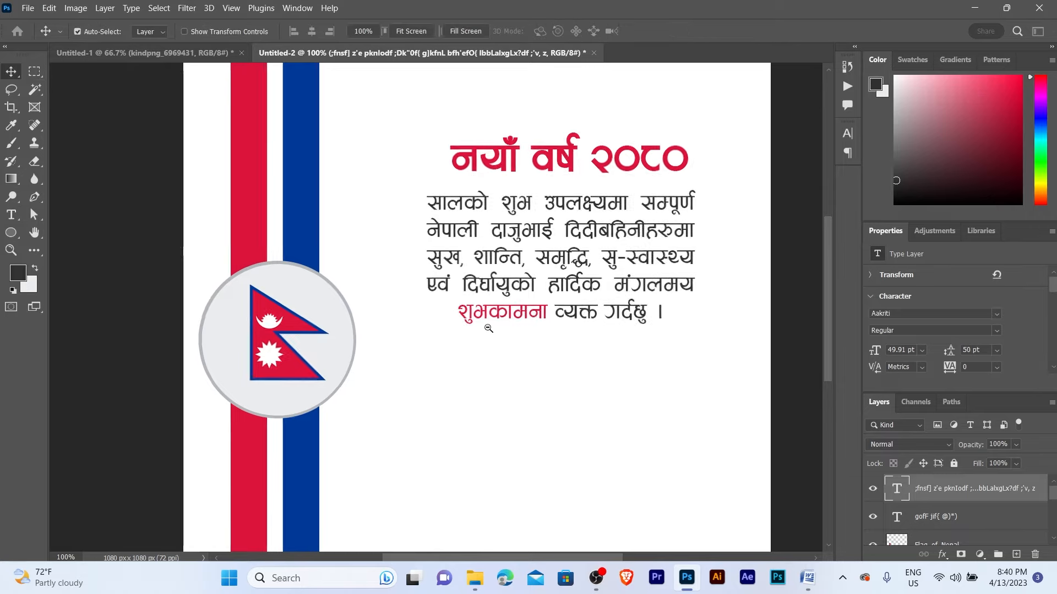
pyautogui.hotkey('ctrl', '-')
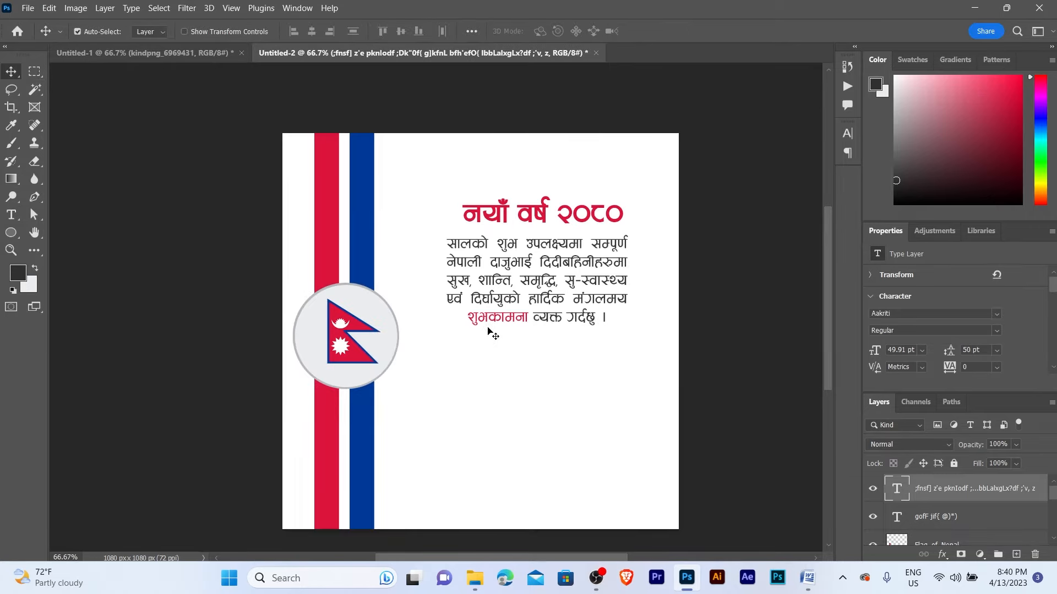
pyautogui.press('z')
pyautogui.click(529, 275)
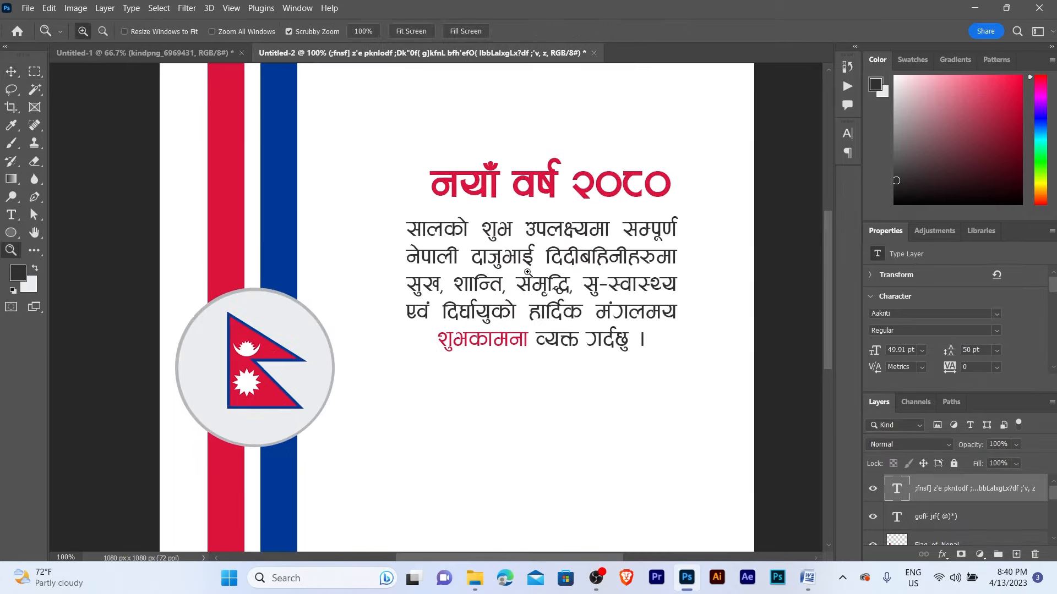
pyautogui.keyDown('alt'); pyautogui.click(527, 272); pyautogui.keyUp('alt')
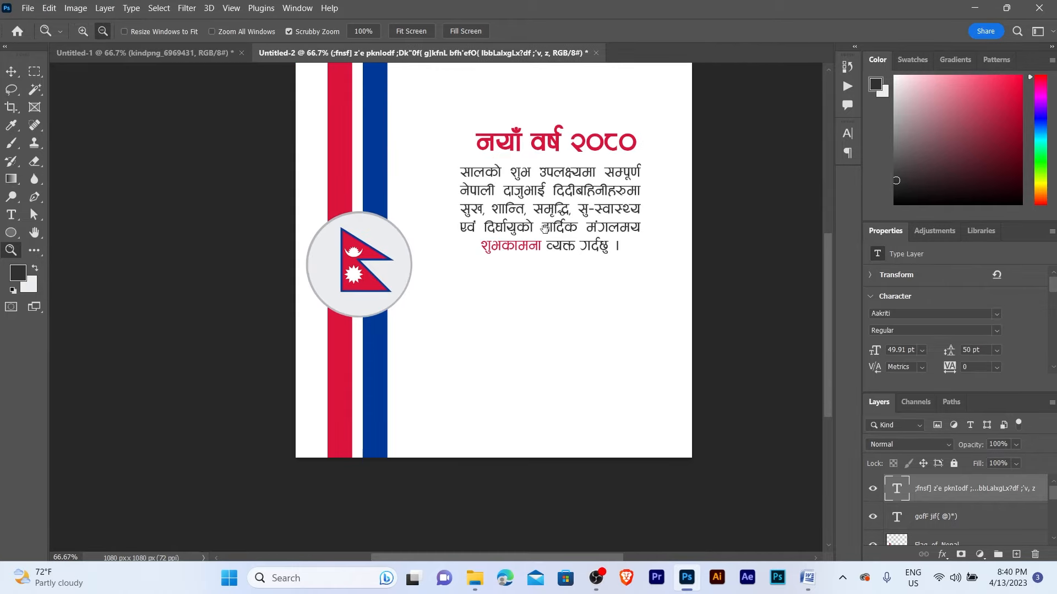
pyautogui.click(549, 215)
# - Adjust the greeting paragraph box width and shift the paragraph slightly right
pyautogui.press('v')
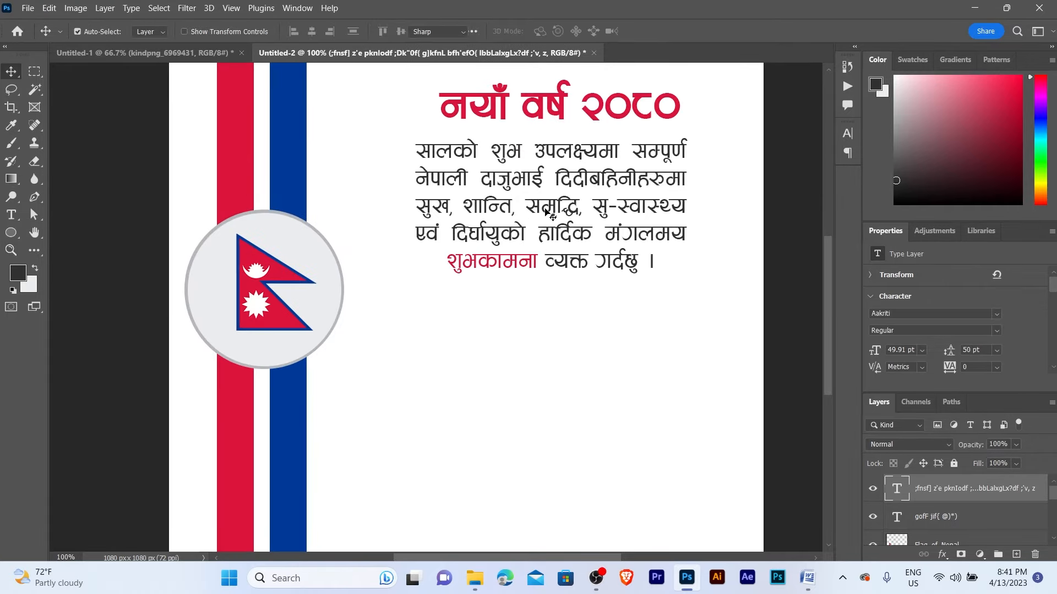
pyautogui.doubleClick(547, 211)
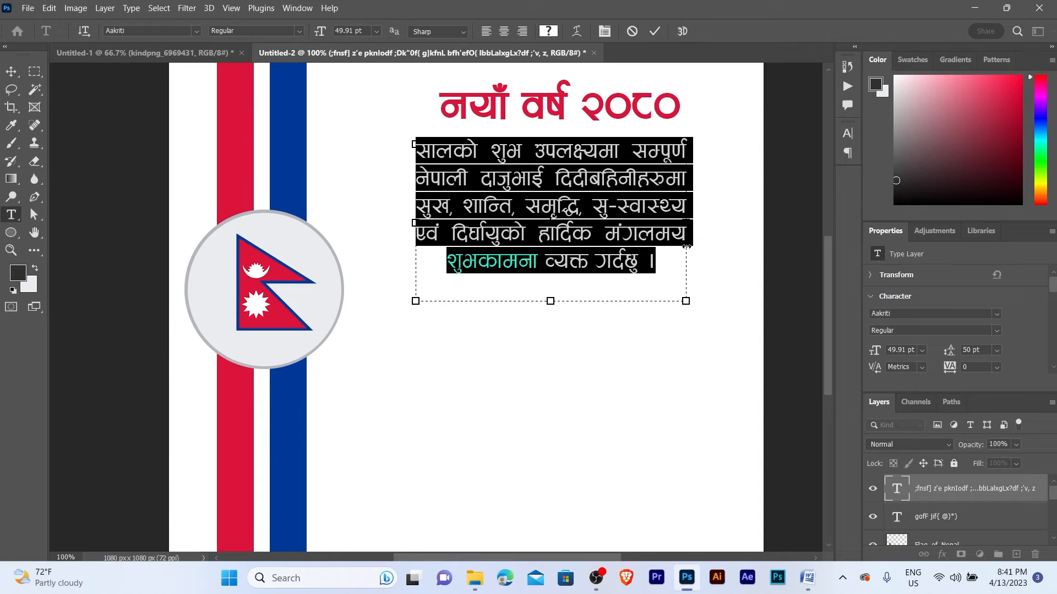
pyautogui.moveTo(680, 245)
pyautogui.mouseDown()
pyautogui.moveTo(667, 245)
pyautogui.moveTo(676, 245)
pyautogui.mouseUp()
pyautogui.click(556, 293)
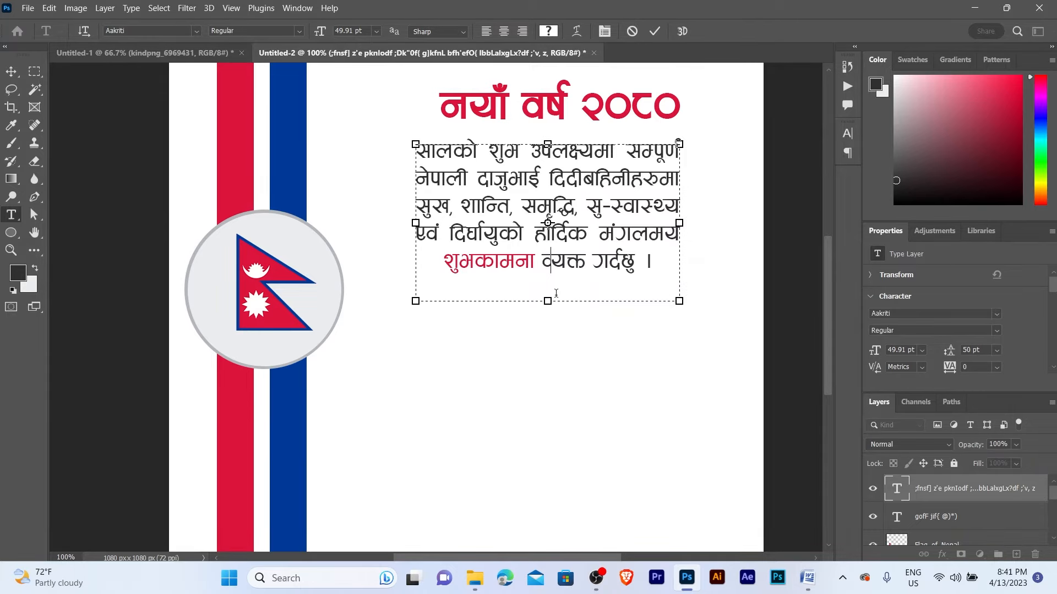
pyautogui.click(11, 72)
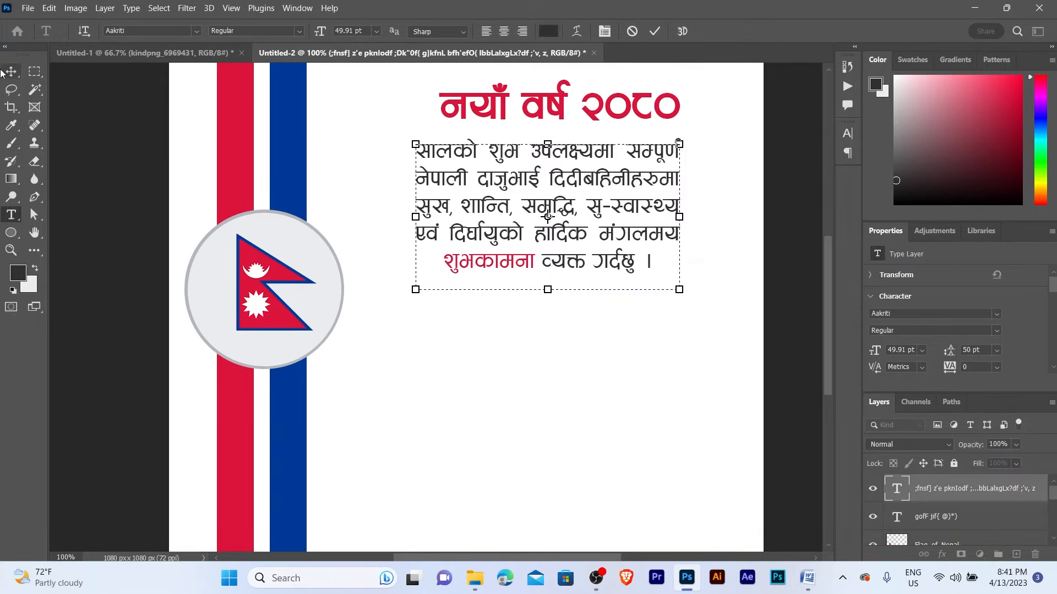
pyautogui.keyDown('ctrl'); pyautogui.click(565, 163); pyautogui.keyUp('ctrl')
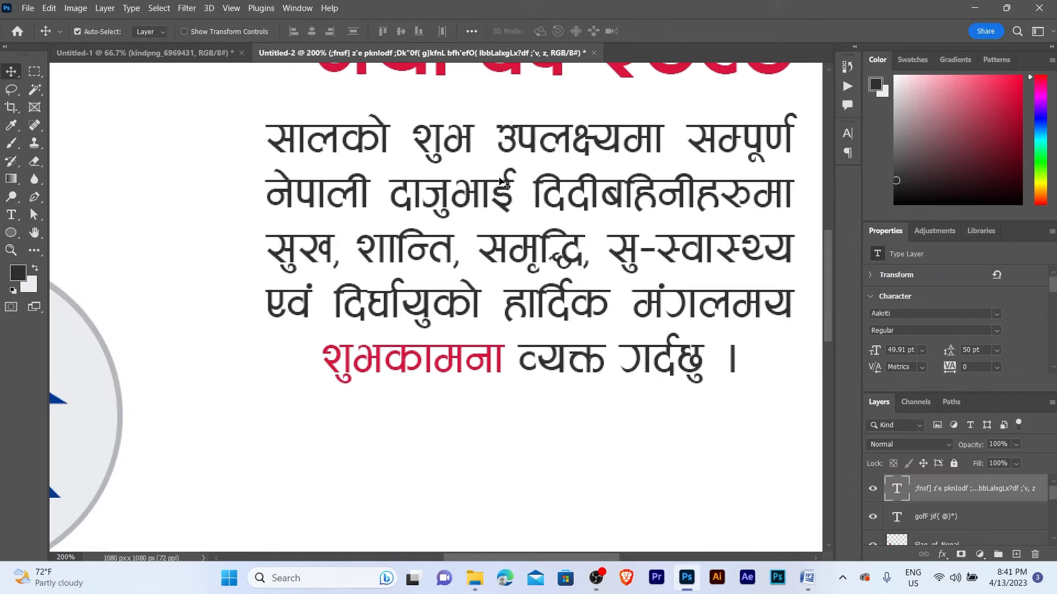
pyautogui.moveTo(499, 183); pyautogui.dragTo(517, 182)
pyautogui.keyDown('ctrl'); pyautogui.keyDown('alt'); pyautogui.click(516, 182); pyautogui.keyUp('alt'); pyautogui.keyUp('ctrl')
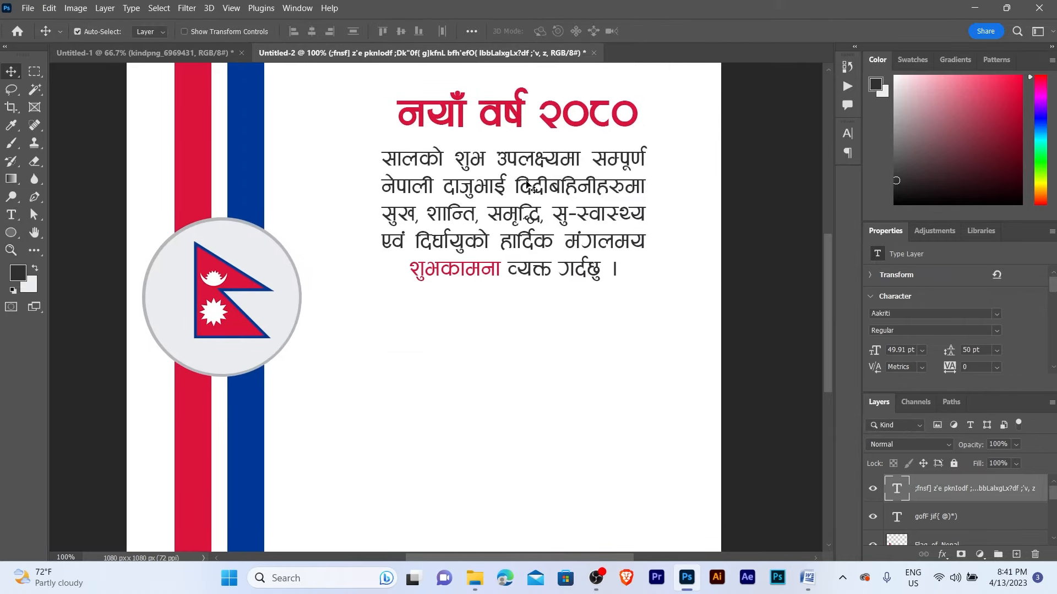
# - Set the greeting paragraph's font style to Bold
pyautogui.click(849, 138)
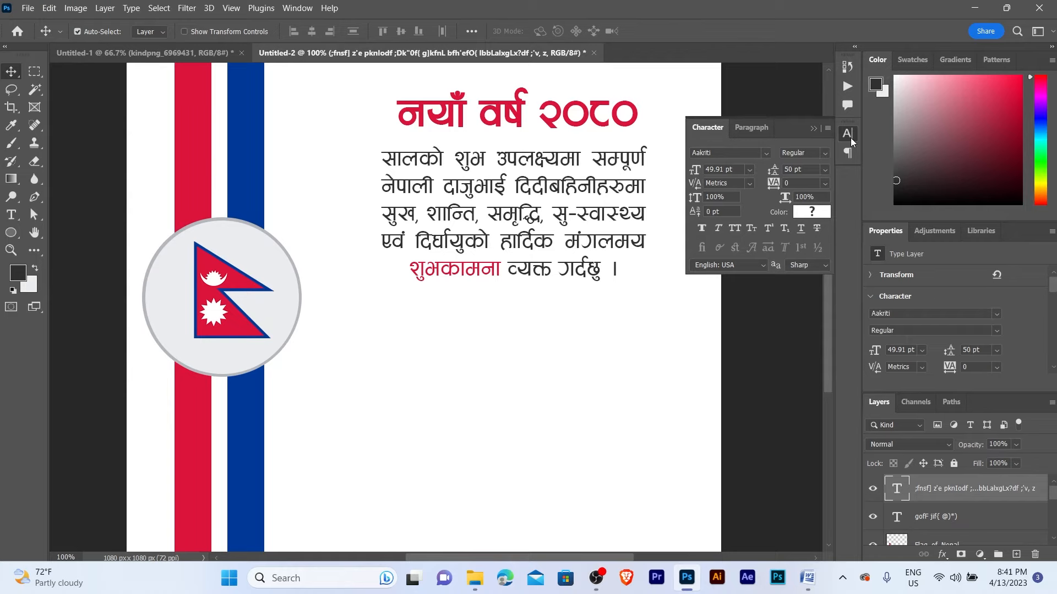
pyautogui.click(824, 153)
pyautogui.click(824, 188)
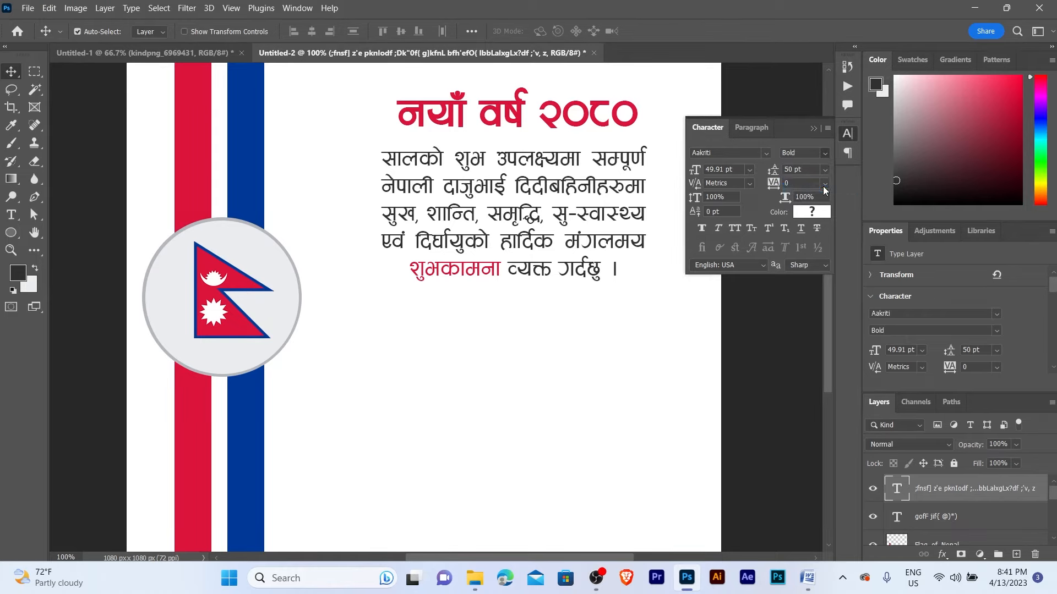
pyautogui.click(813, 130)
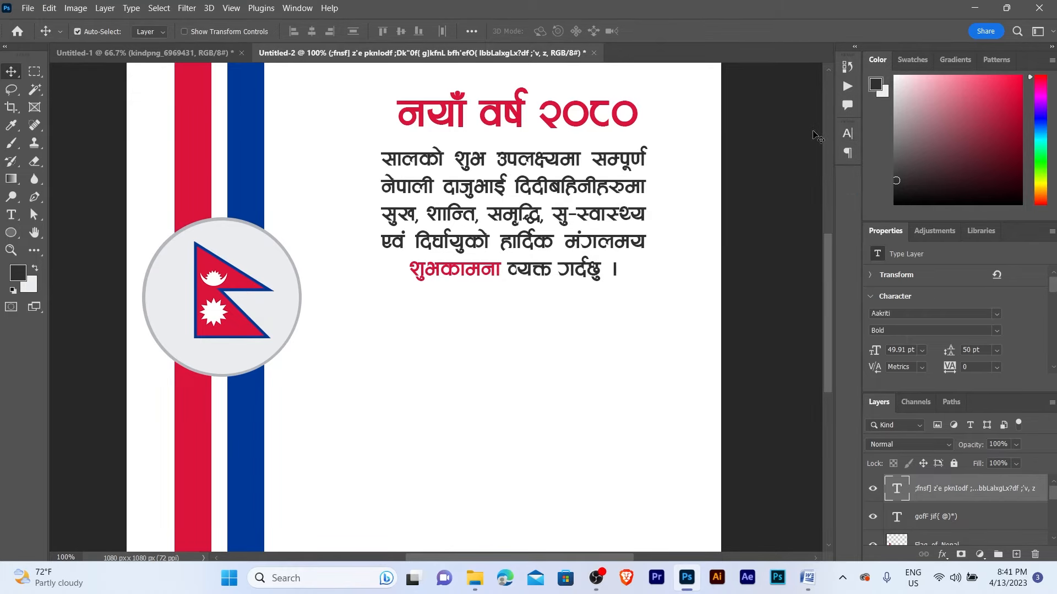
pyautogui.press('z')
pyautogui.keyDown('alt'); pyautogui.click(517, 210); pyautogui.keyUp('alt')
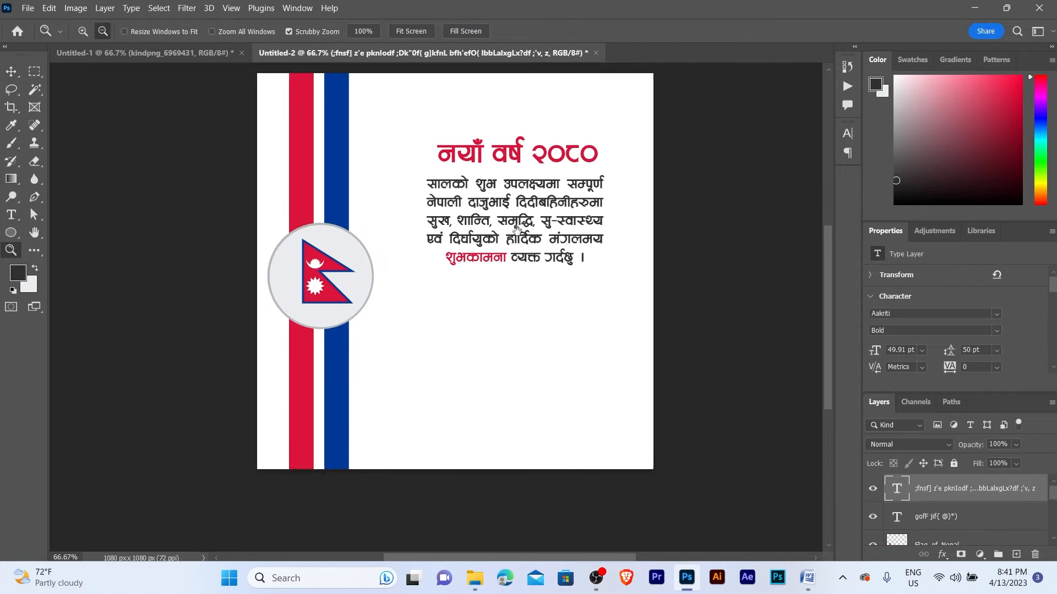
# - Align the horizontal centres of the नयाँ वर्ष २०८० title and the greeting paragraph
pyautogui.press('v')
pyautogui.moveTo(501, 144); pyautogui.dragTo(539, 360)
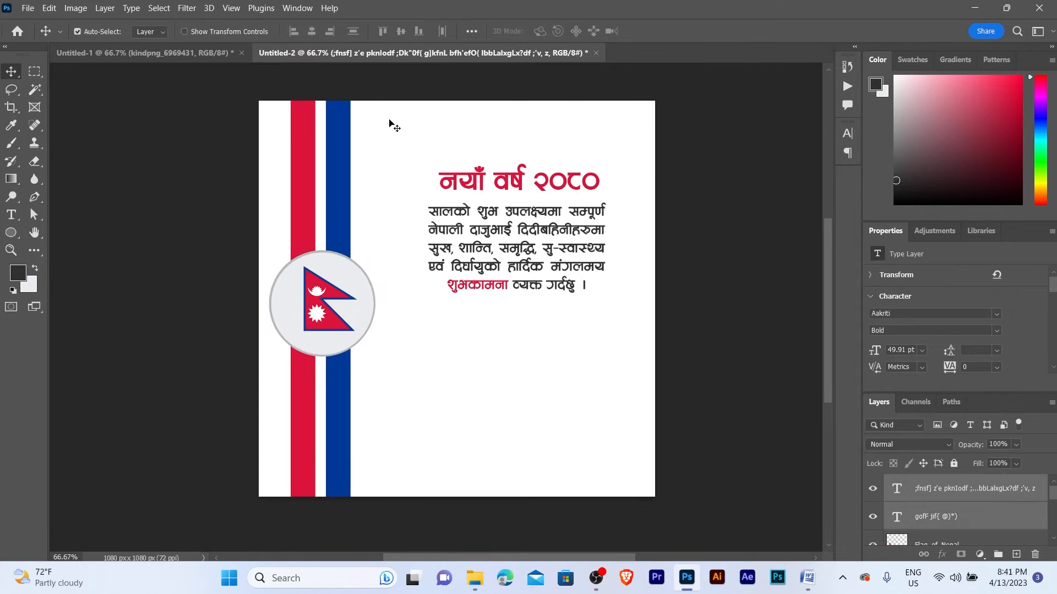
pyautogui.click(312, 34)
pyautogui.press('z')
pyautogui.click(506, 182)
pyautogui.keyDown('alt'); pyautogui.click(509, 213); pyautogui.keyUp('alt')
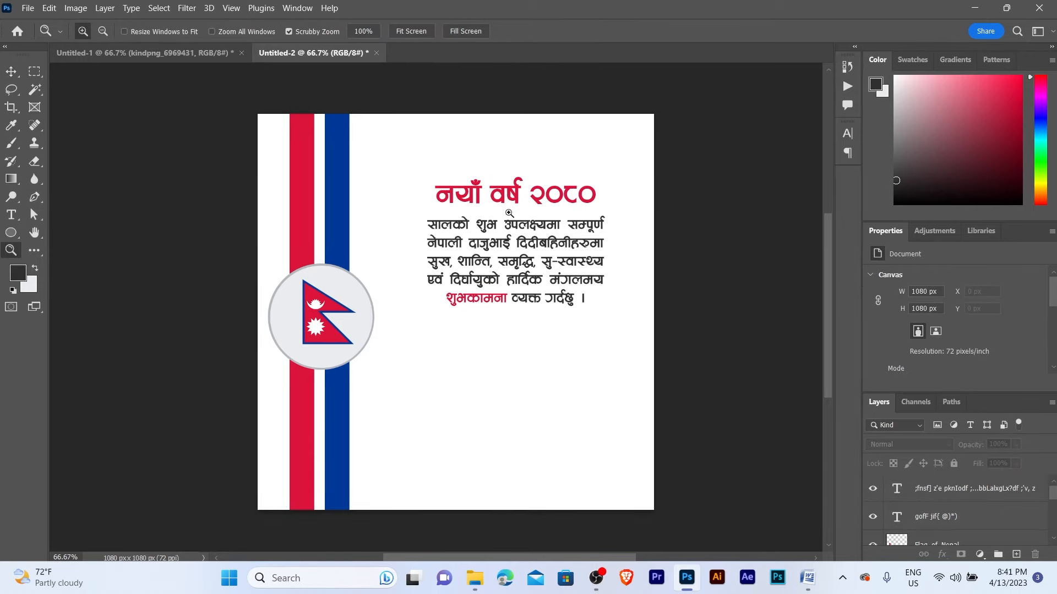
# - Nudge the title and greeting paragraph up together by 10 px
pyautogui.press('v')
pyautogui.moveTo(500, 168); pyautogui.dragTo(527, 287)
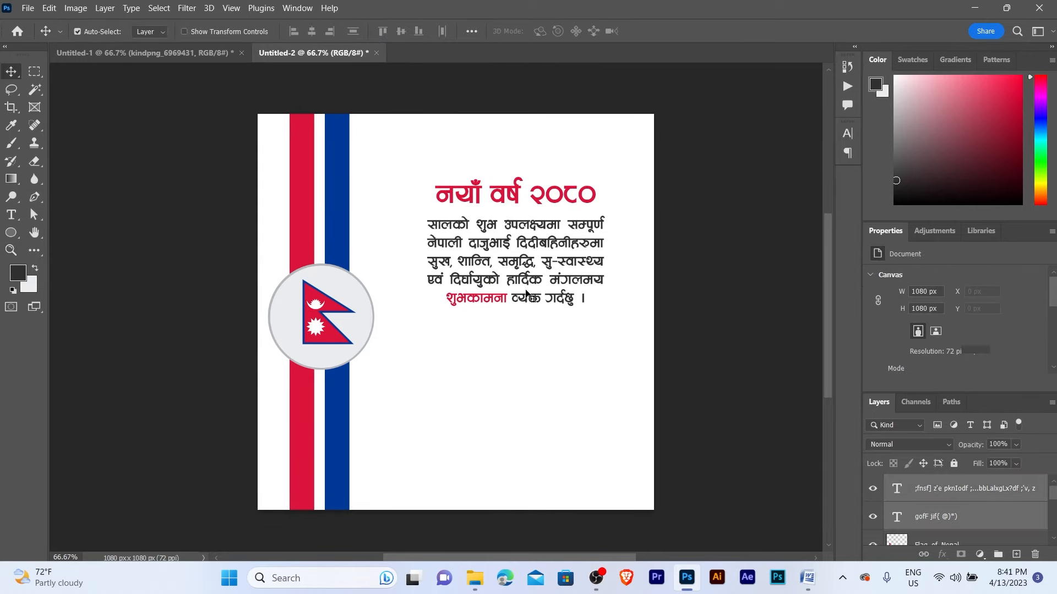
pyautogui.hotkey('shift', 'Up')
pyautogui.hotkey('shift', 'Up')
pyautogui.hotkey('shift', 'Up')
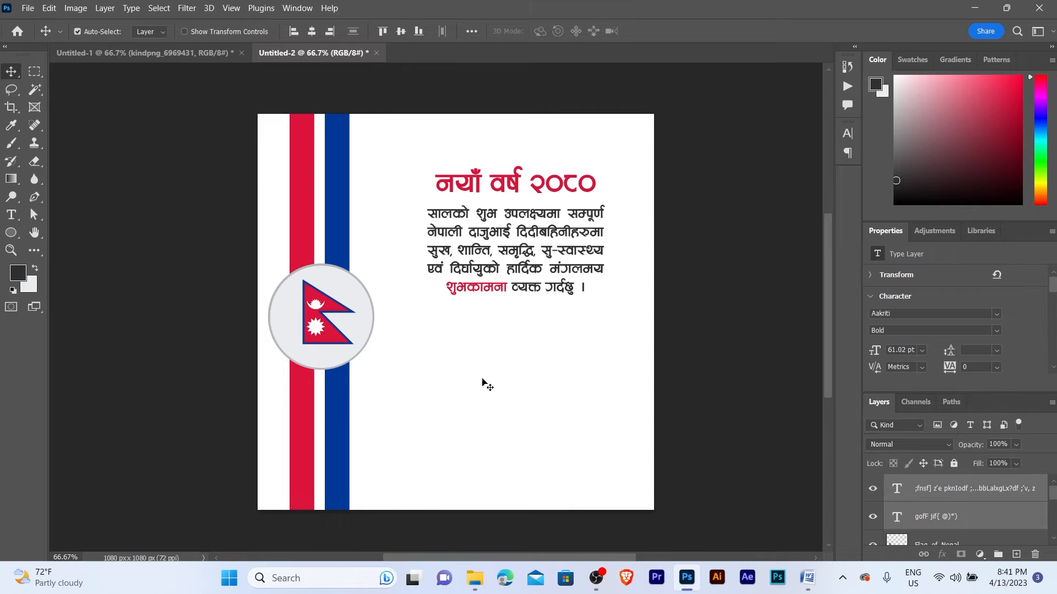
pyautogui.click(482, 382)
pyautogui.press('z')
pyautogui.click(504, 315)
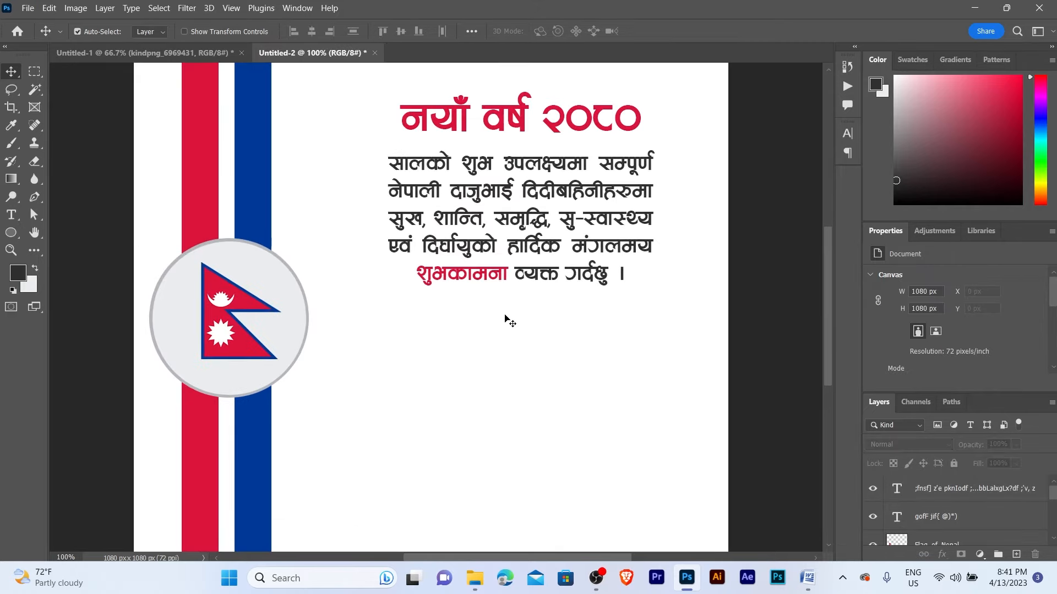
pyautogui.keyDown('alt'); pyautogui.click(505, 315); pyautogui.keyUp('alt')
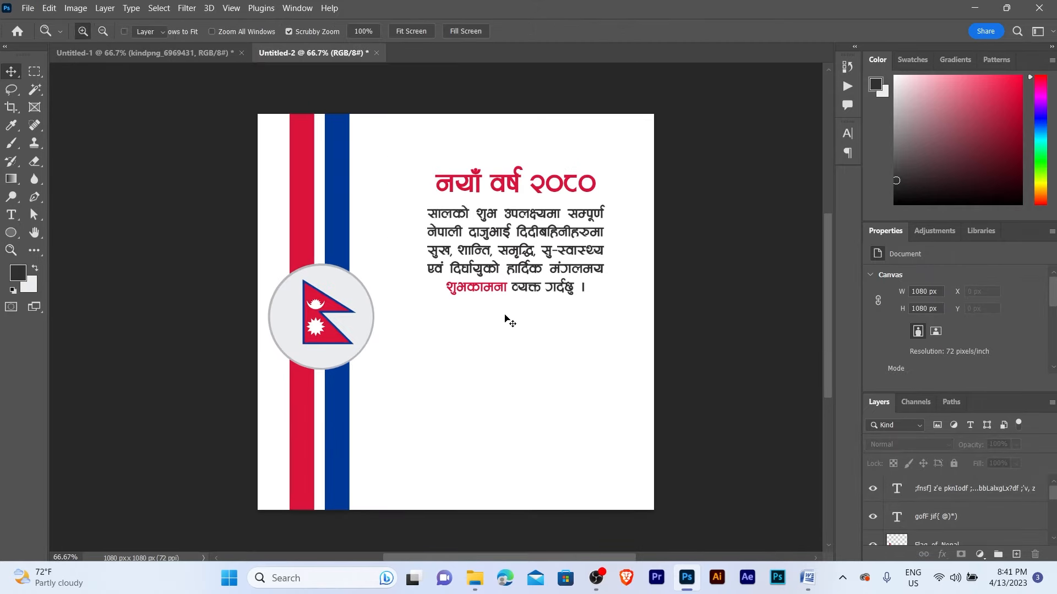
pyautogui.click(9, 239)
# - Draw a circle with the Ellipse tool below the greeting text
pyautogui.rightClick(8, 241)
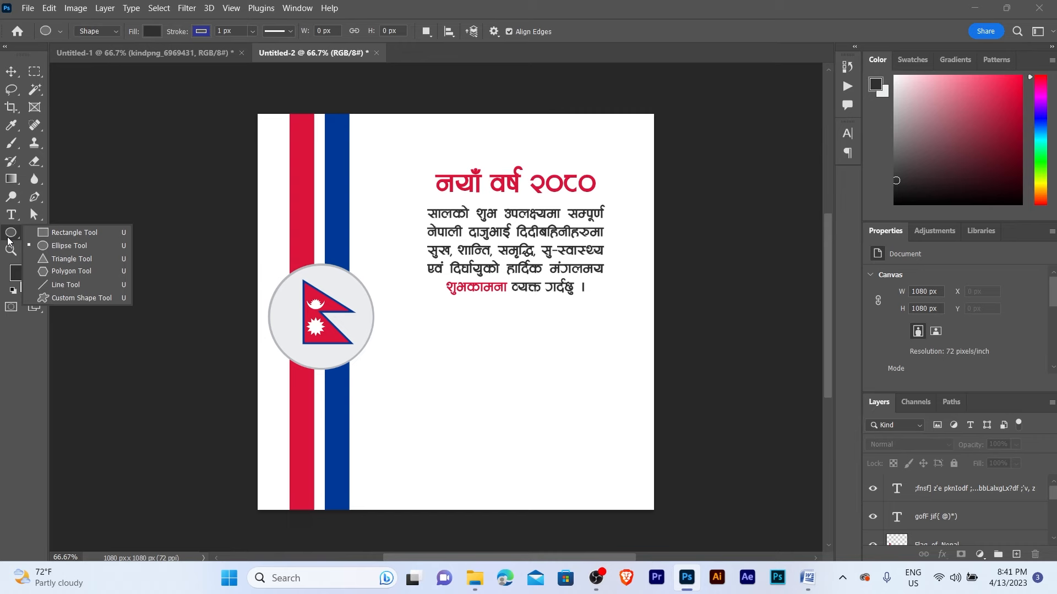
pyautogui.click(62, 250)
pyautogui.moveTo(470, 347); pyautogui.dragTo(574, 455)
pyautogui.hotkey('alt', 'space')
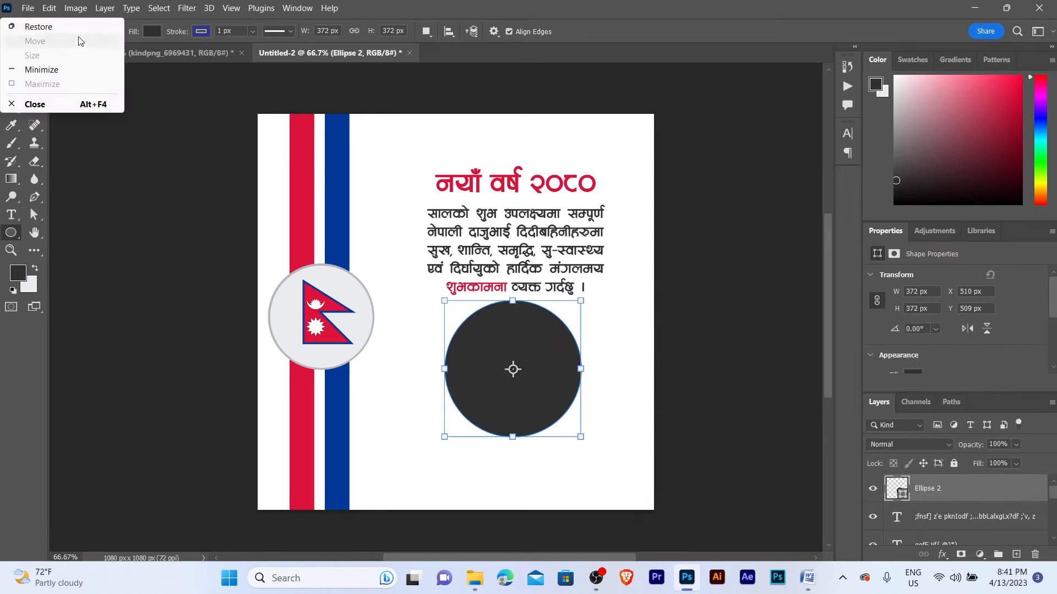
pyautogui.click(502, 319)
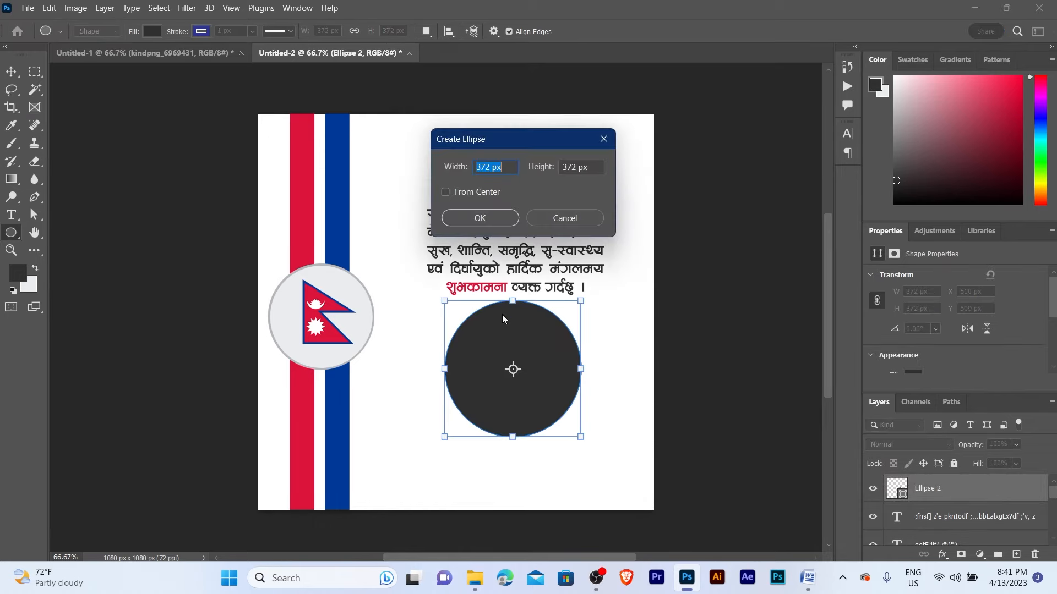
pyautogui.click(561, 218)
pyautogui.press('v')
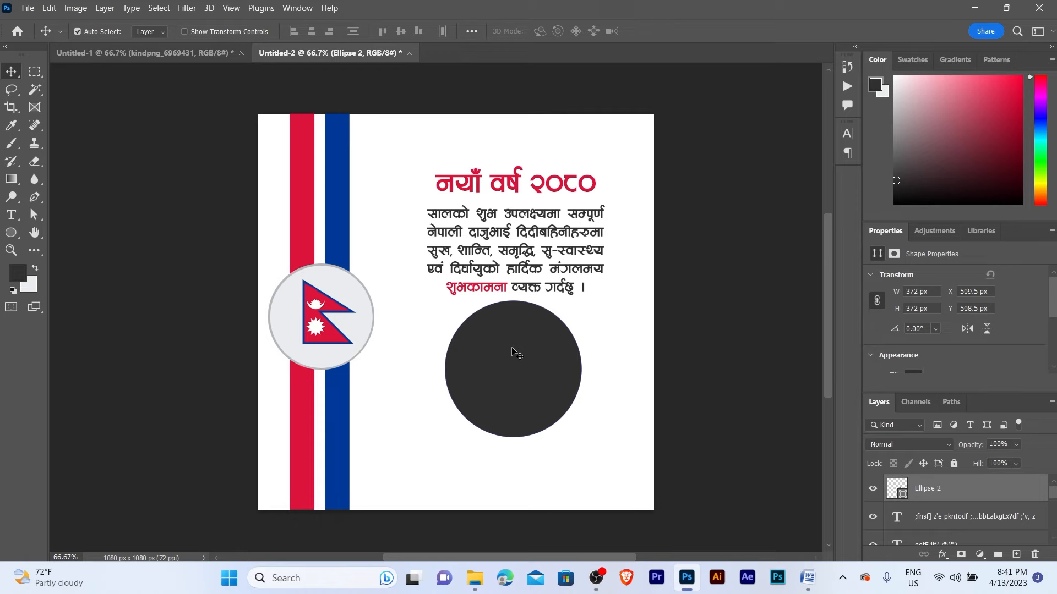
# - Fill the circle with red sampled from the flag and remove its outline
pyautogui.press('i')
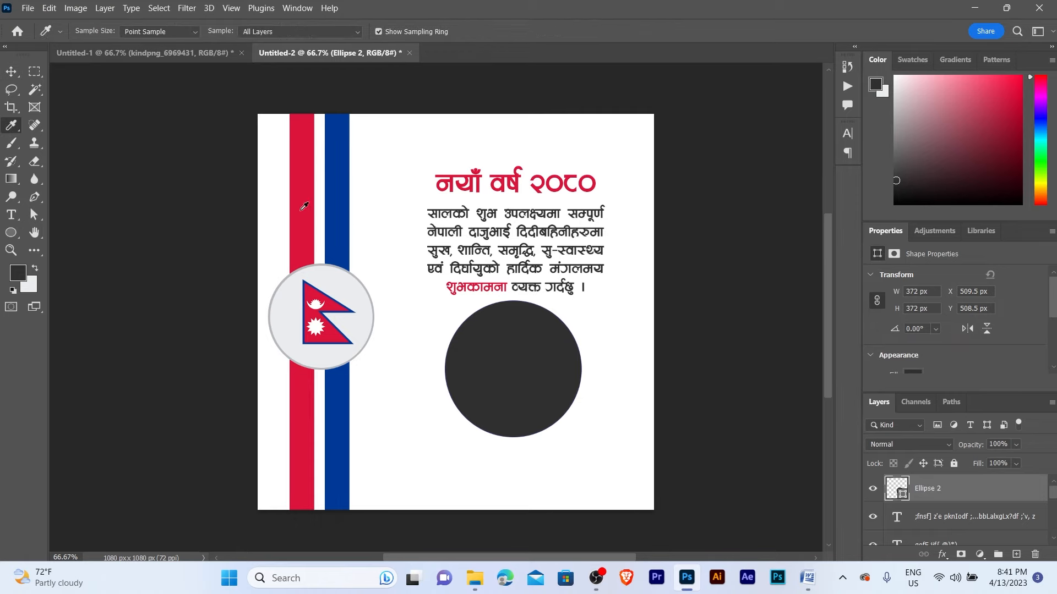
pyautogui.click(301, 209)
pyautogui.press('v')
pyautogui.hotkey('alt', 'BackSpace')
pyautogui.press('z')
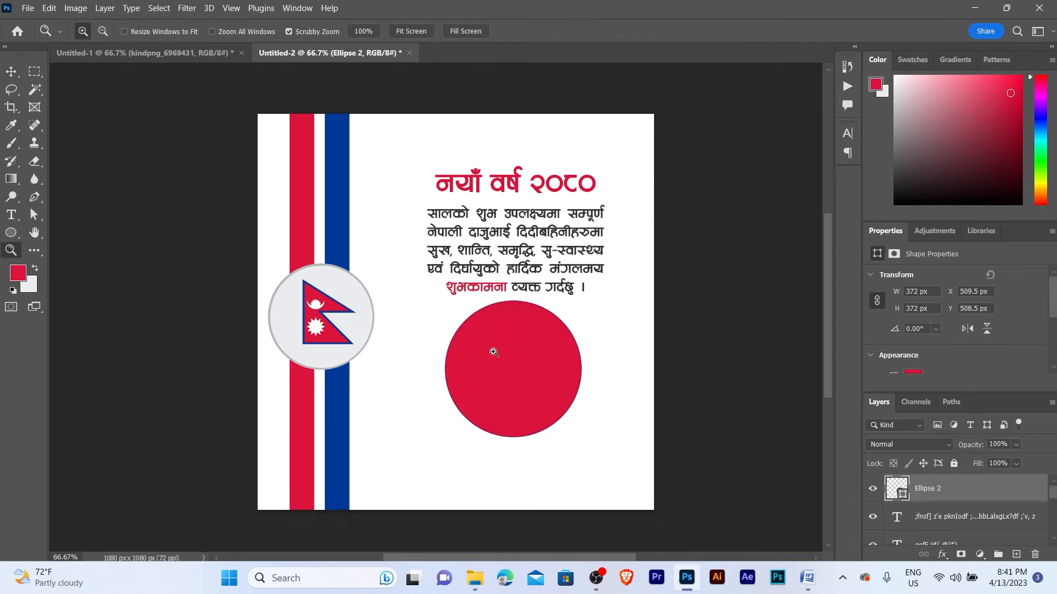
pyautogui.click(493, 352)
pyautogui.press('v')
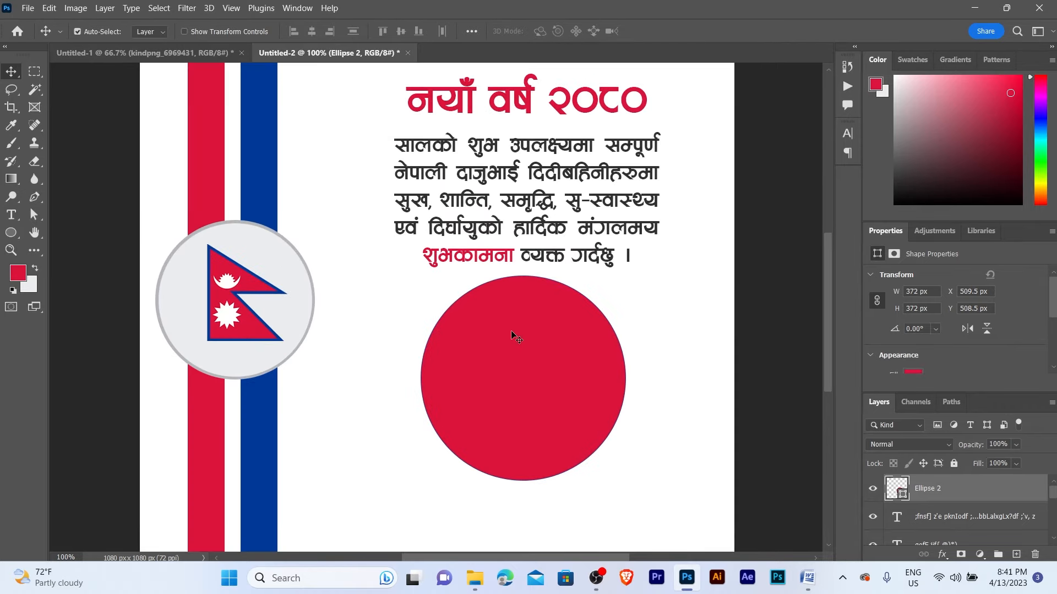
pyautogui.press('a')
pyautogui.click(254, 31)
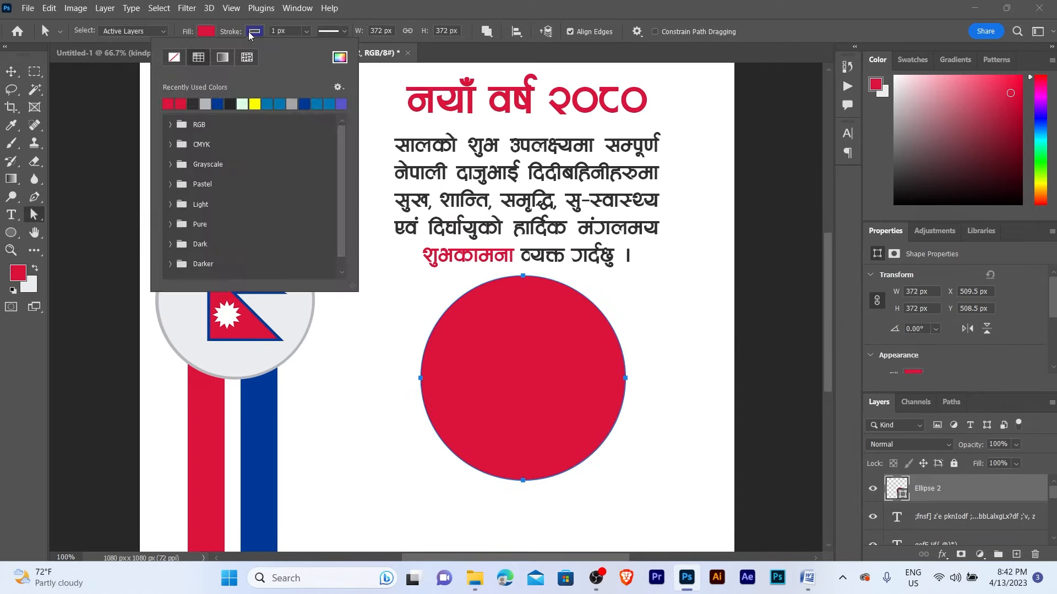
pyautogui.click(174, 57)
pyautogui.click(11, 71)
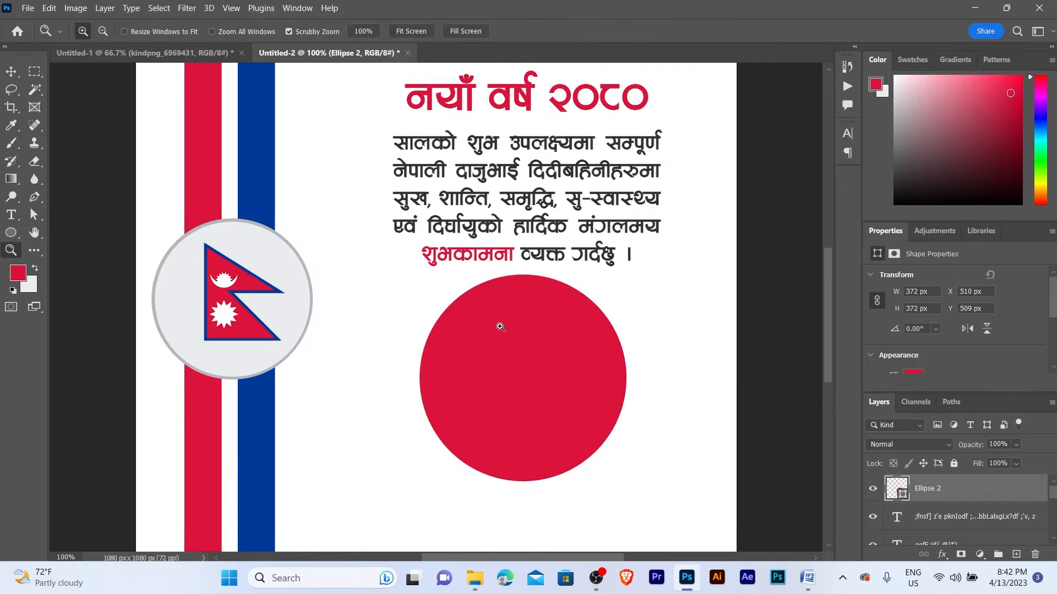
# - Scale the red circle to about 86% and shift it slightly right
pyautogui.scroll(-1, 545, 363)
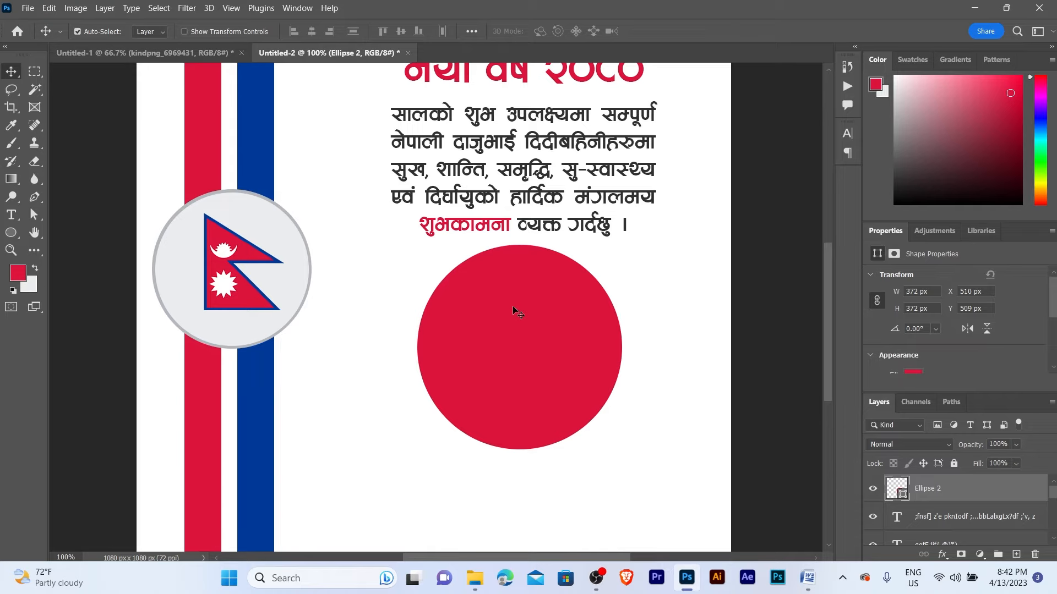
pyautogui.moveTo(513, 305); pyautogui.dragTo(511, 305)
pyautogui.press('ctrl')
pyautogui.hotkey('ctrl', 't')
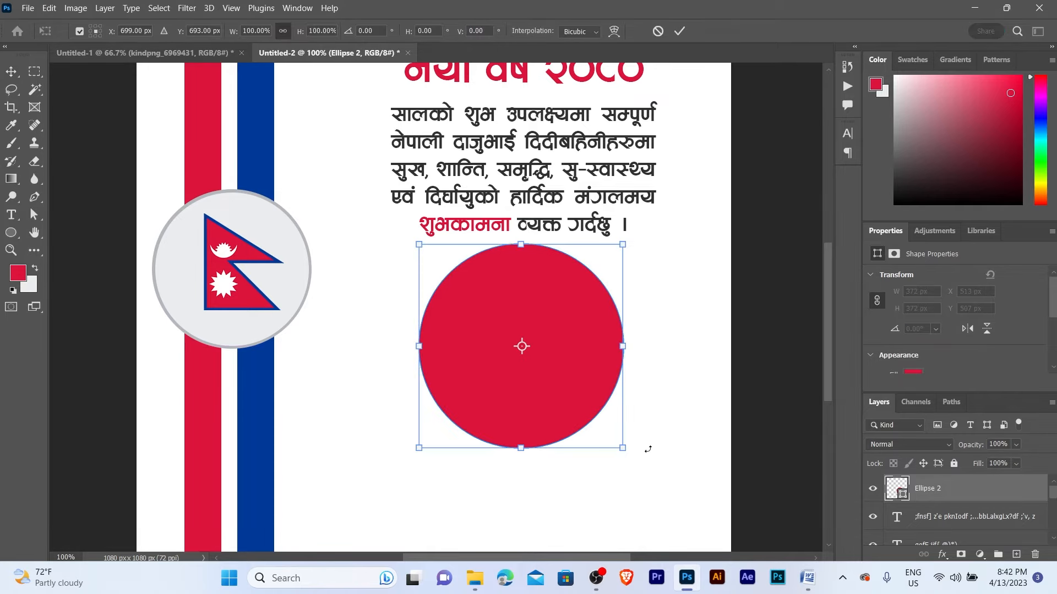
pyautogui.moveTo(628, 449); pyautogui.dragTo(597, 421)
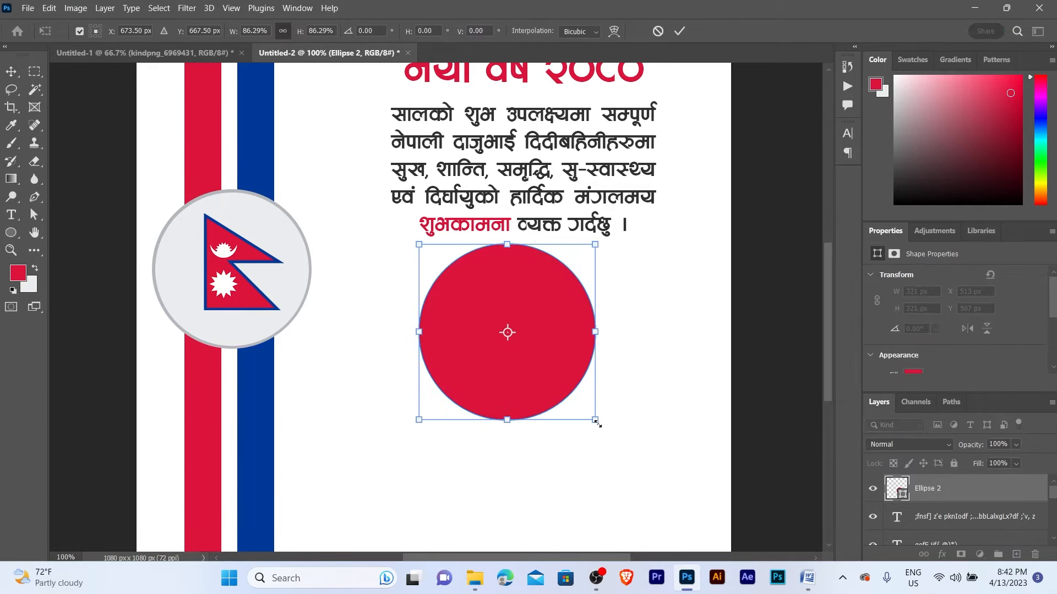
pyautogui.press('Return')
pyautogui.moveTo(491, 369); pyautogui.dragTo(501, 367)
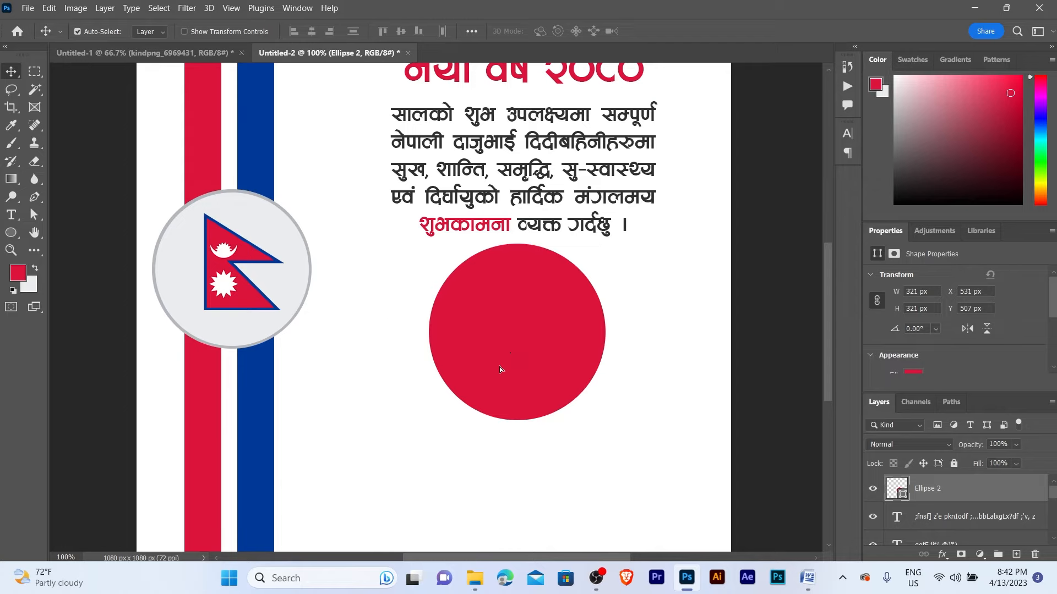
# - Centre the red circle horizontally under the greeting text
pyautogui.press('z')
pyautogui.keyDown('alt'); pyautogui.click(517, 342); pyautogui.keyUp('alt')
pyautogui.keyDown('alt'); pyautogui.click(517, 343); pyautogui.keyUp('alt')
pyautogui.keyDown('alt'); pyautogui.click(517, 342); pyautogui.keyUp('alt')
pyautogui.press('v')
pyautogui.moveTo(529, 411); pyautogui.dragTo(503, 172)
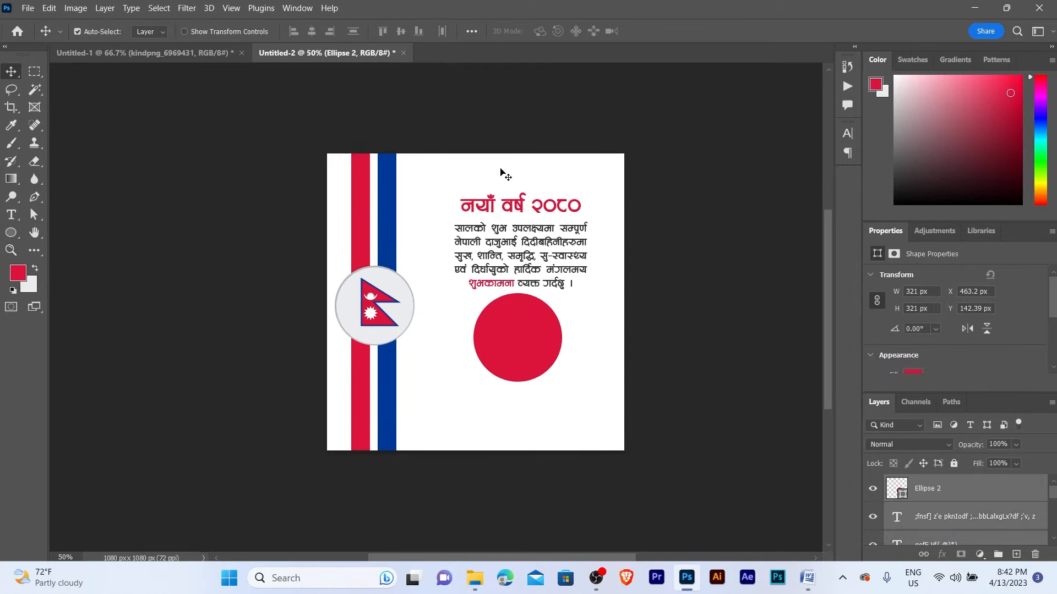
pyautogui.click(311, 32)
# - Nudge the greeting text and red circle up by 10 px together
pyautogui.press('z')
pyautogui.click(520, 282)
pyautogui.keyDown('alt'); pyautogui.click(520, 282); pyautogui.keyUp('alt')
pyautogui.press('v')
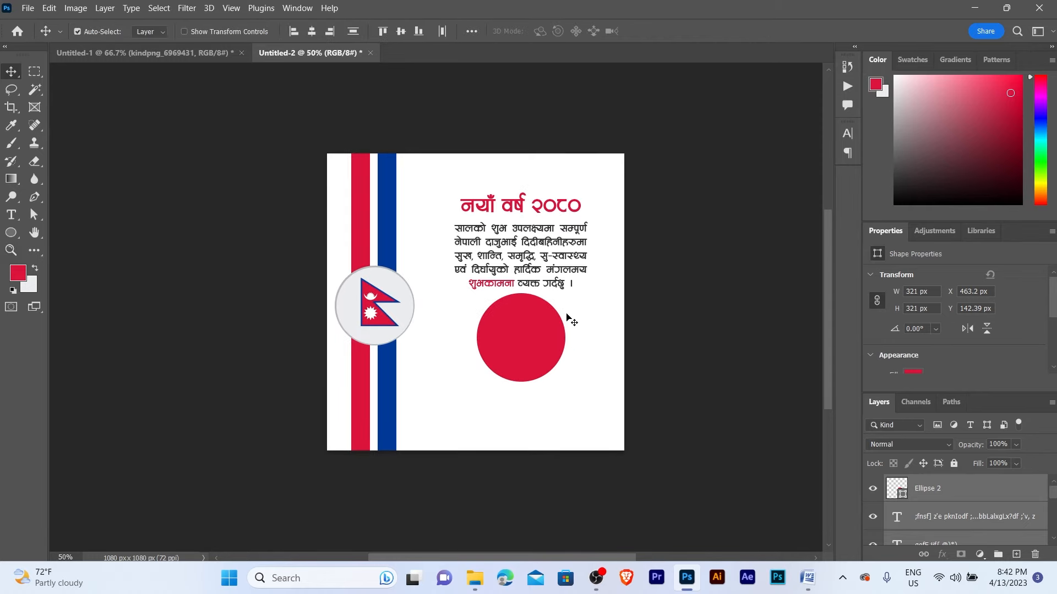
pyautogui.press('z')
pyautogui.press('v')
pyautogui.moveTo(505, 172); pyautogui.dragTo(529, 308)
pyautogui.hotkey('shift', 'Up')
pyautogui.hotkey('shift', 'Up')
pyautogui.hotkey('shift', 'Up')
pyautogui.hotkey('shift', 'Up')
pyautogui.hotkey('shift', 'Up')
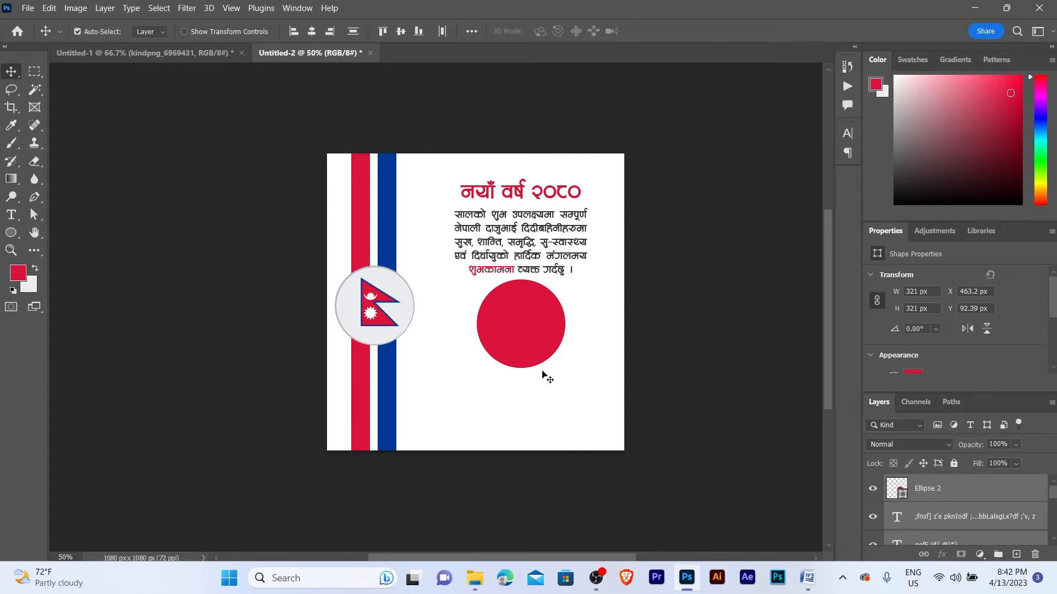
pyautogui.press('z')
pyautogui.click(504, 310)
# - Drag the portrait photo from the banner folder onto the canvas
pyautogui.press('v')
pyautogui.press('z')
pyautogui.click(551, 312)
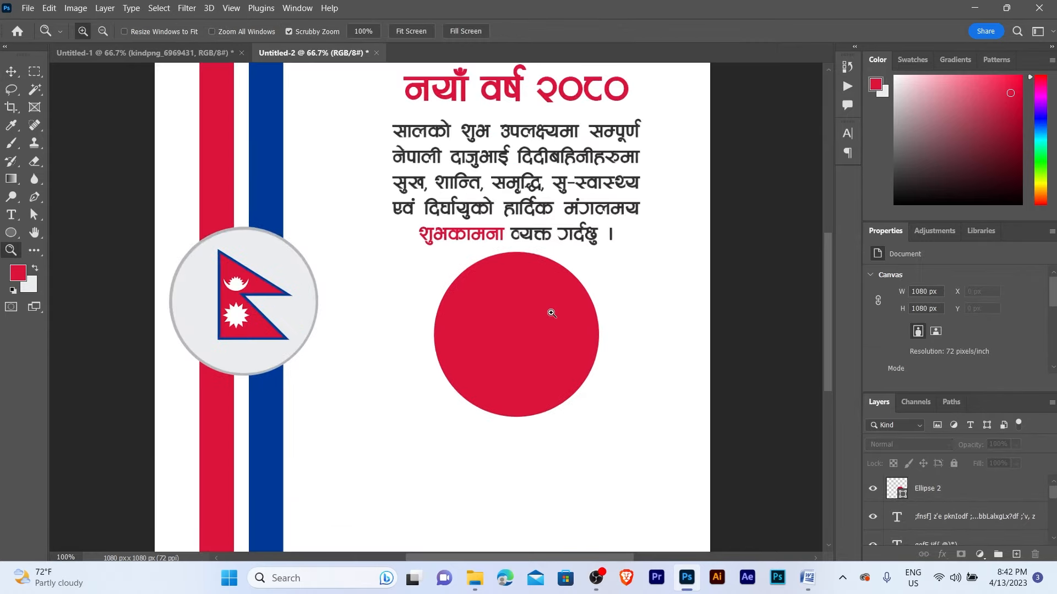
pyautogui.press('v')
pyautogui.click(526, 340)
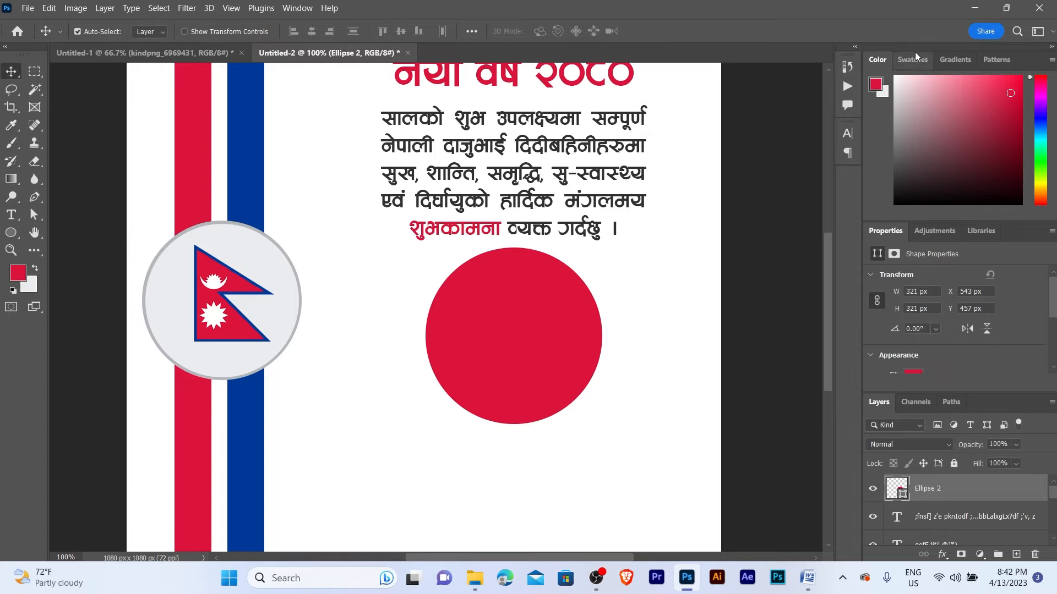
pyautogui.click(963, 10)
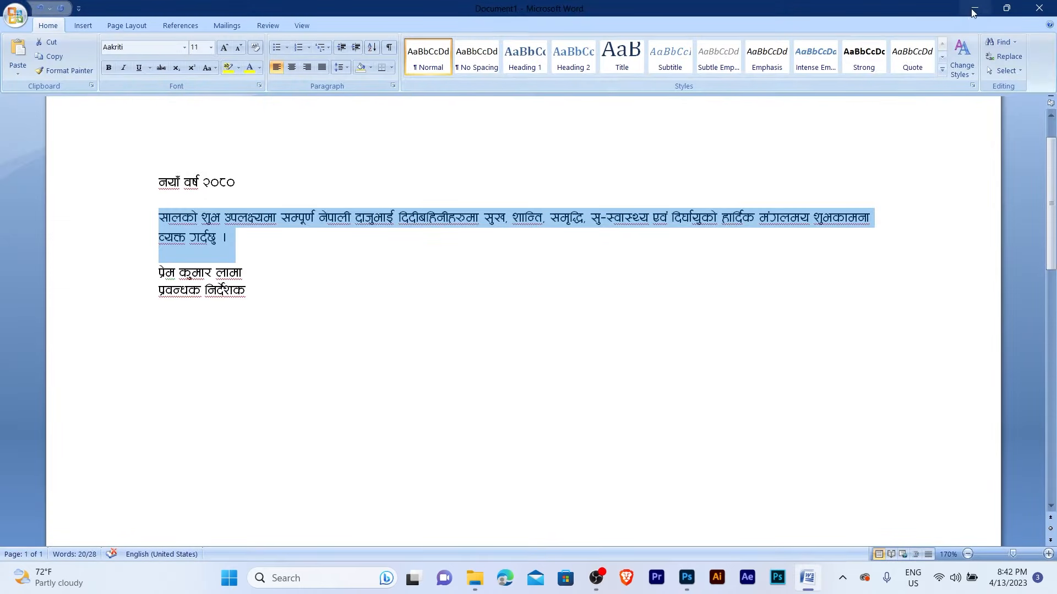
pyautogui.click(975, 9)
pyautogui.moveTo(262, 146); pyautogui.dragTo(620, 436)
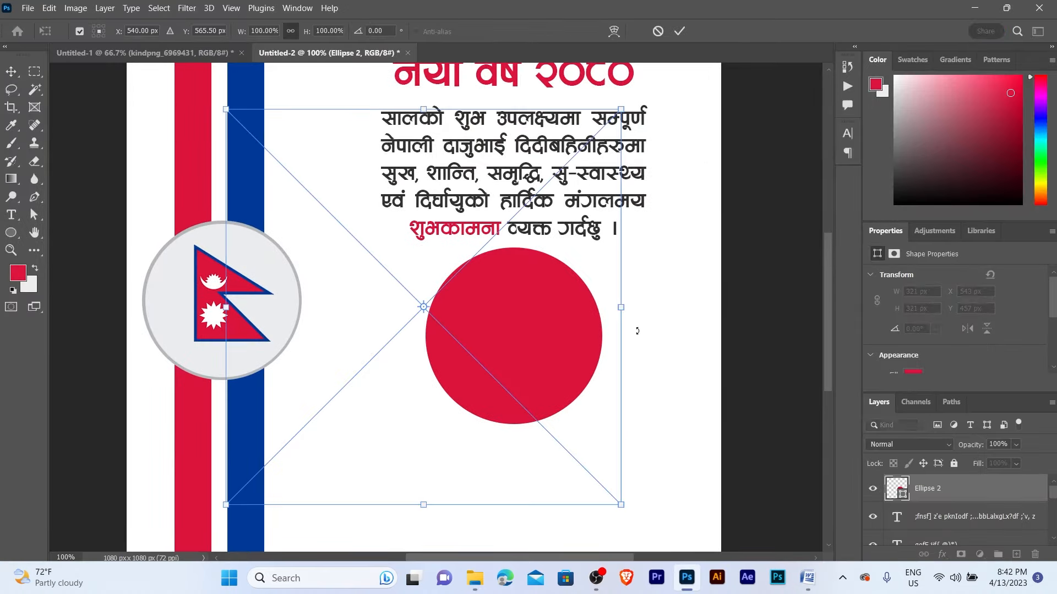
# - Place the portrait photo, convert it to a smart object, and scale it to 409 × 409 px
pyautogui.press('Return')
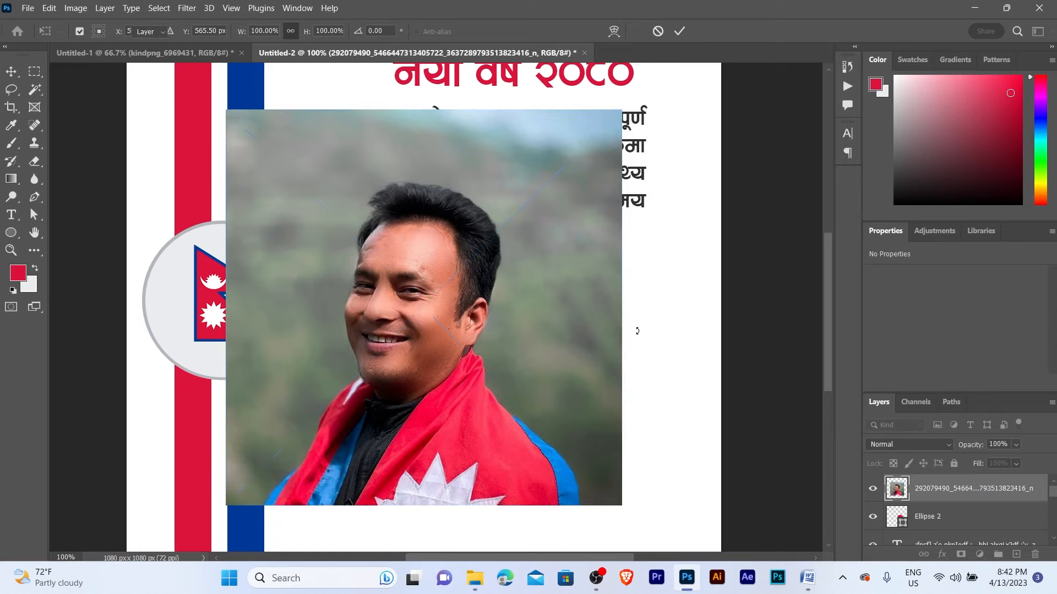
pyautogui.moveTo(414, 326); pyautogui.dragTo(438, 329)
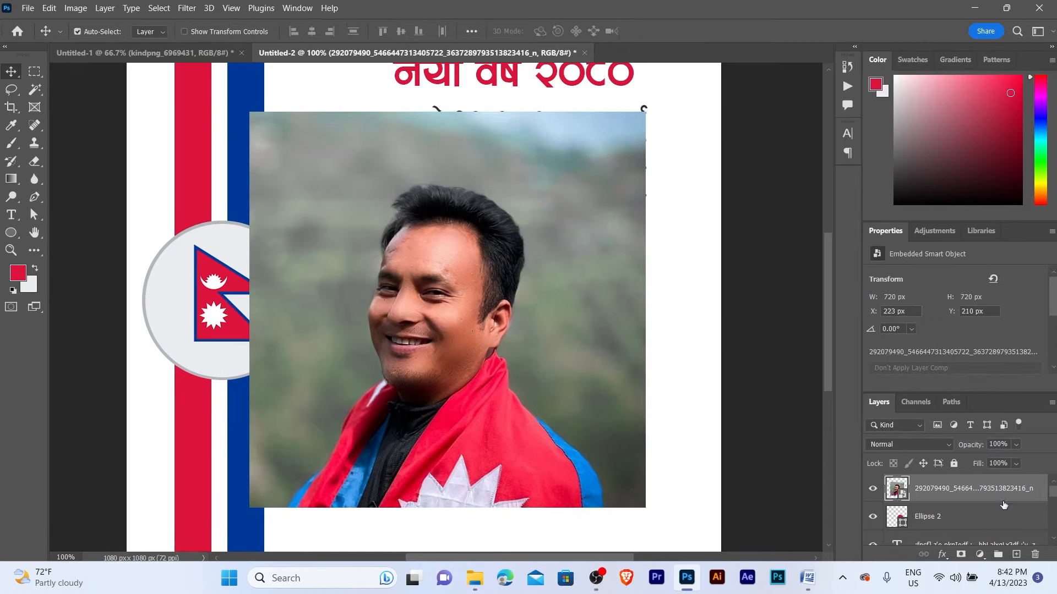
pyautogui.rightClick(897, 488)
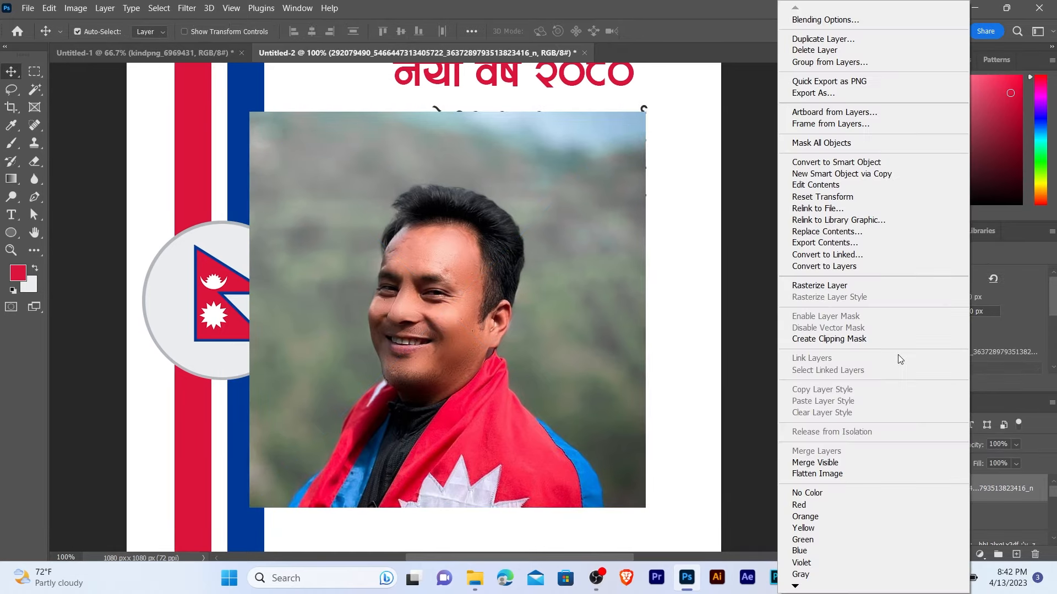
pyautogui.click(820, 163)
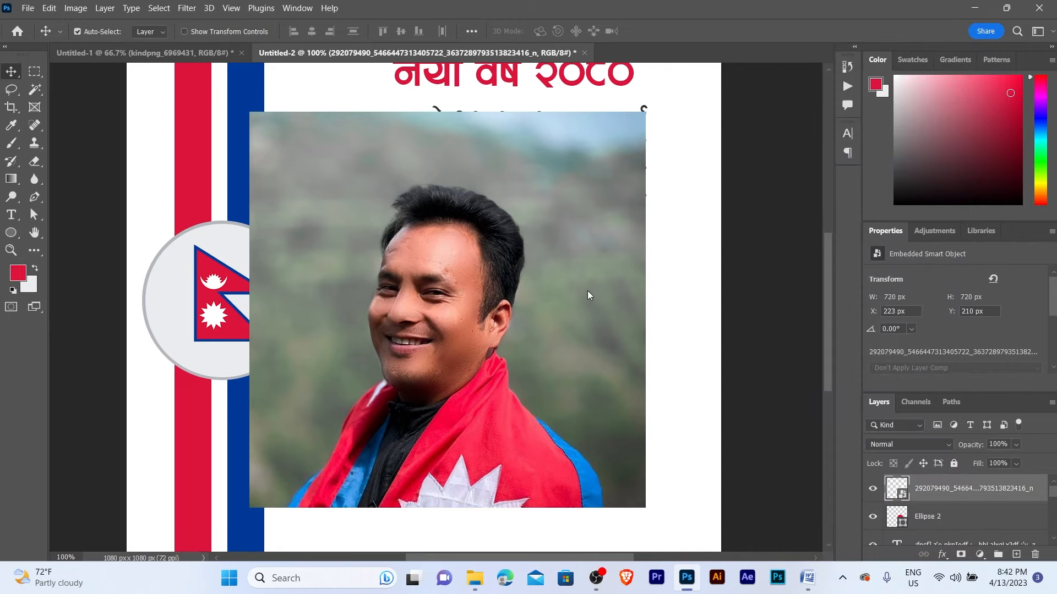
pyautogui.press('ctrl')
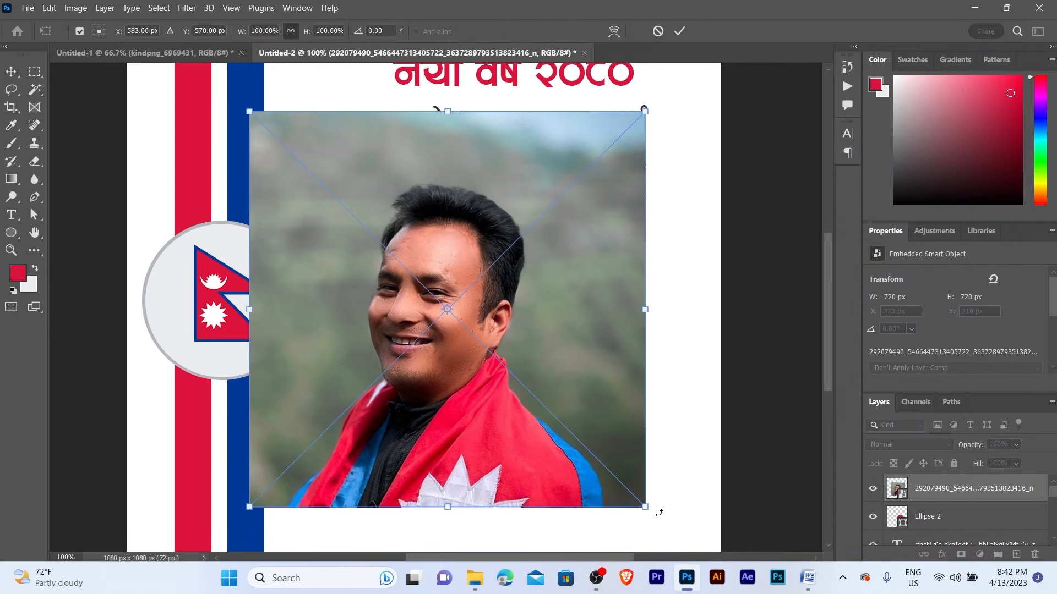
pyautogui.moveTo(647, 507); pyautogui.dragTo(561, 337)
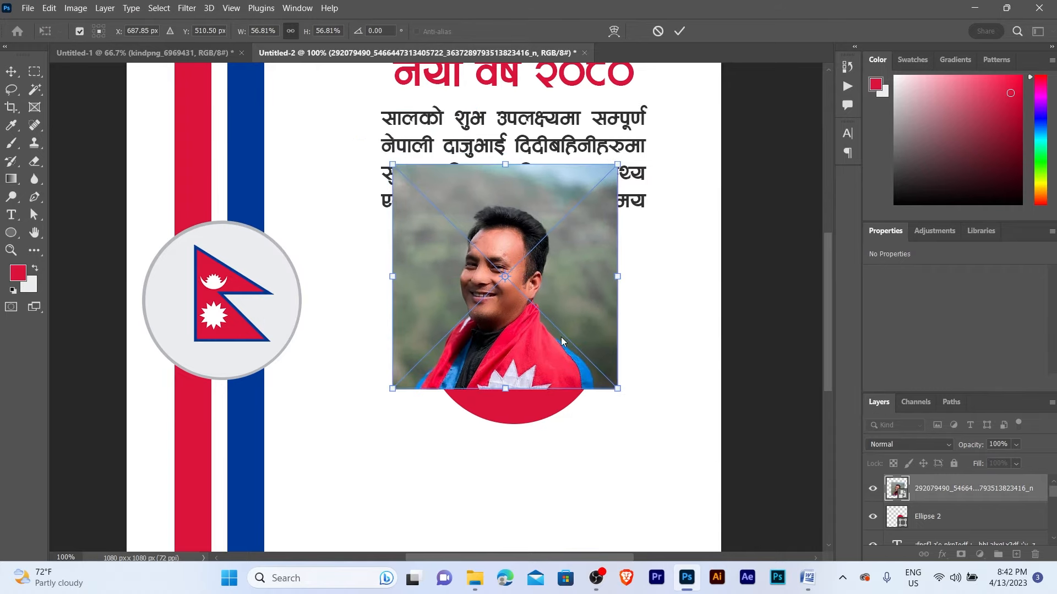
pyautogui.press('Return')
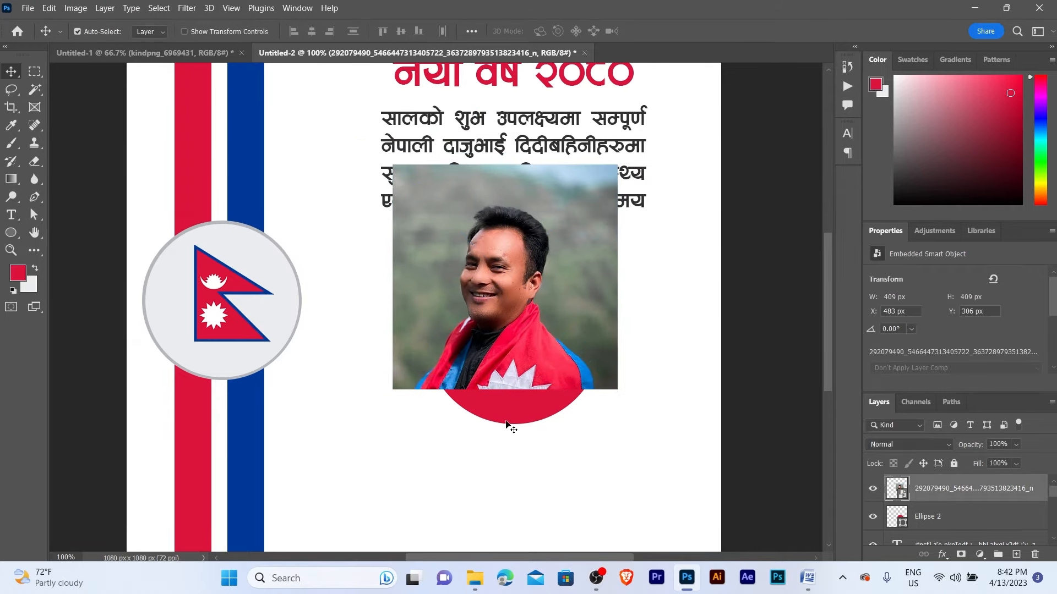
# - Reorder the layers so the photo sits above the red circle, nudging it slightly down
pyautogui.keyDown('ctrl'); pyautogui.click(506, 424); pyautogui.keyUp('ctrl')
pyautogui.hotkey('ctrl', ']')
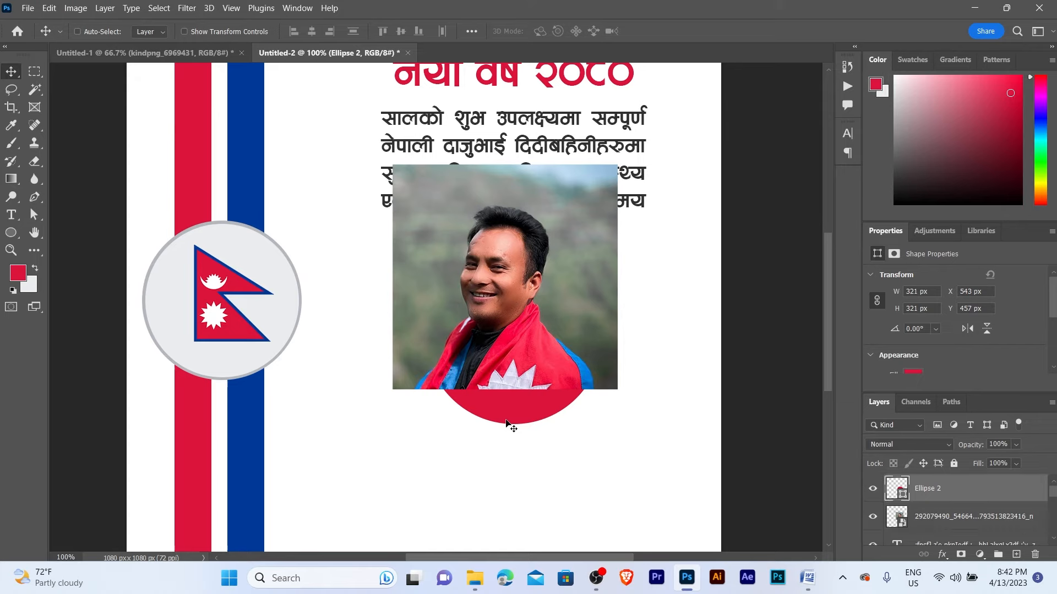
pyautogui.click(417, 269)
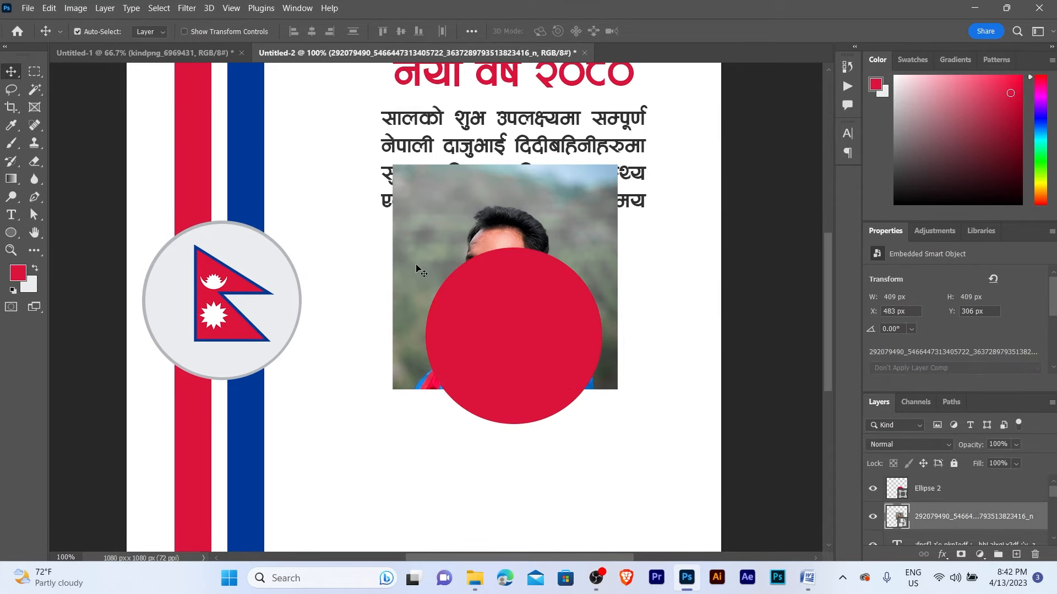
pyautogui.moveTo(417, 269); pyautogui.dragTo(417, 277)
pyautogui.hotkey('ctrl', ']')
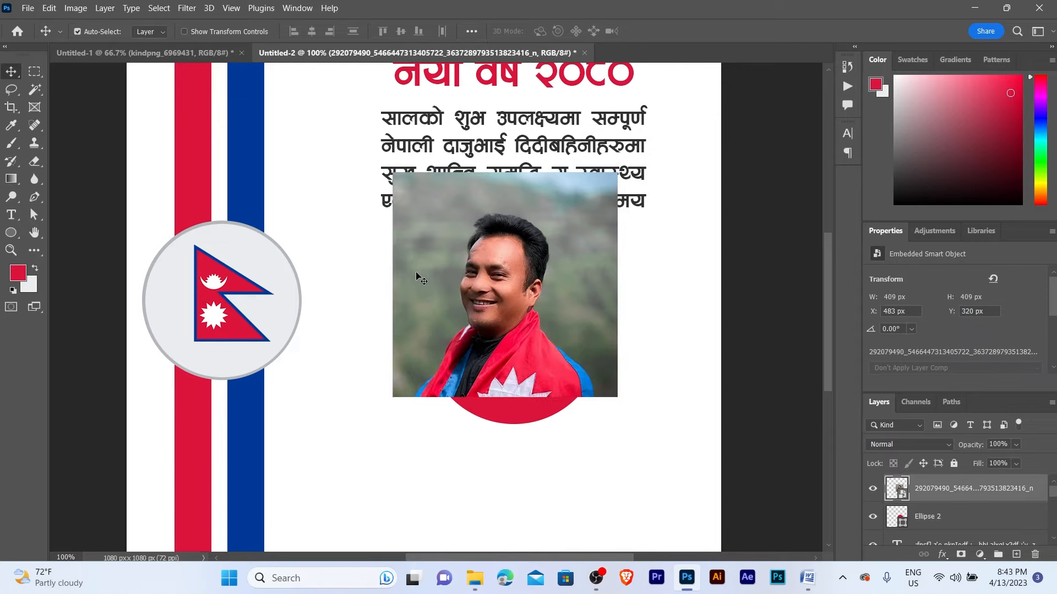
# - Clip the portrait photo into the red circle and position it inside
pyautogui.rightClick(982, 489)
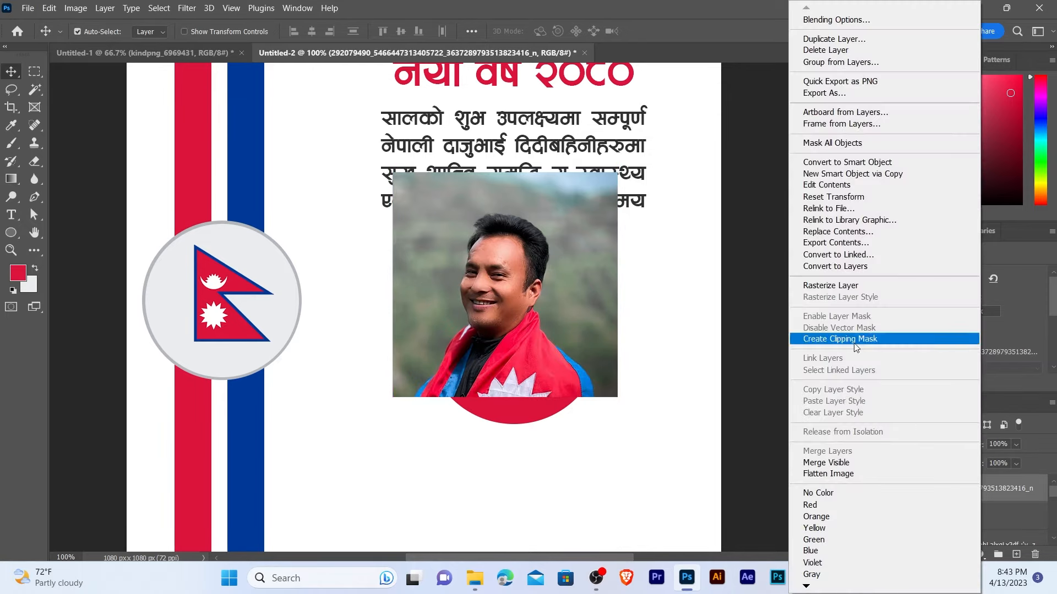
pyautogui.click(854, 344)
pyautogui.moveTo(513, 325); pyautogui.dragTo(524, 369)
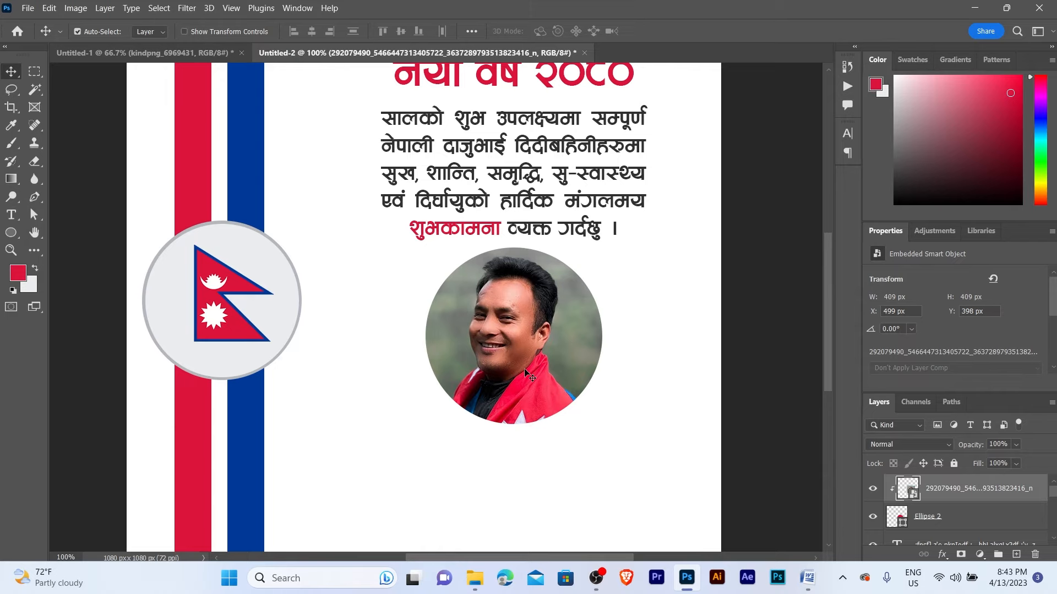
# - Scale the clipped portrait down to about 358 px and nudge it into place
pyautogui.hotkey('ctrl', 't')
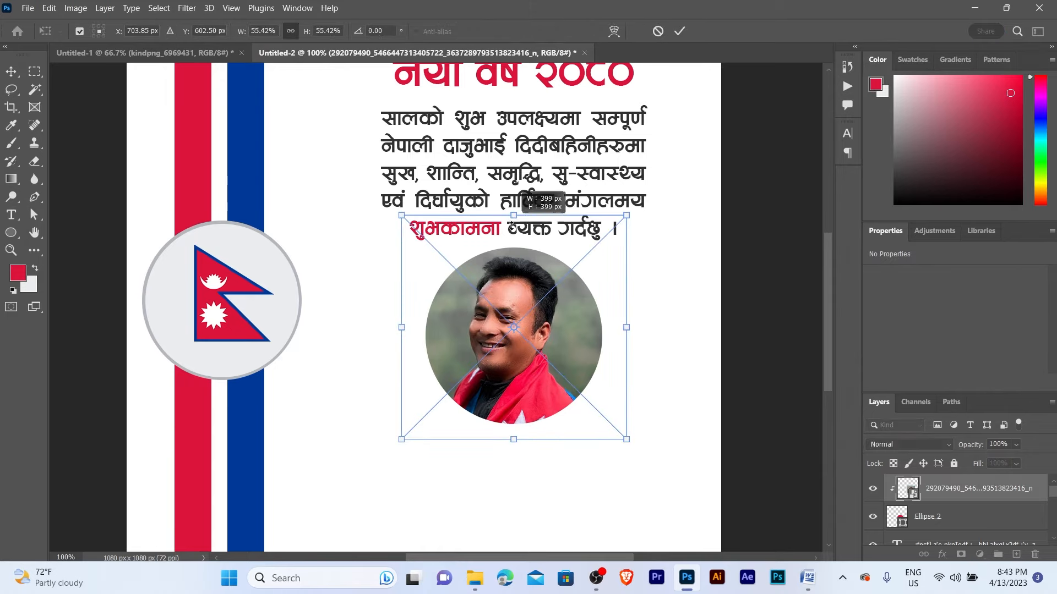
pyautogui.moveTo(512, 225); pyautogui.dragTo(511, 240)
pyautogui.moveTo(516, 441); pyautogui.dragTo(522, 435)
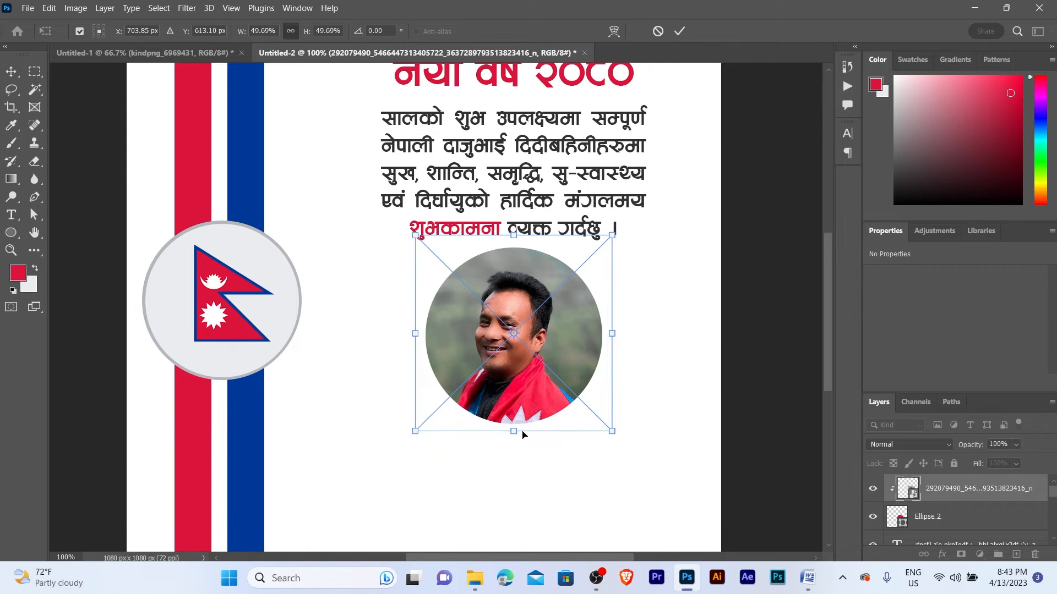
pyautogui.press('Return')
pyautogui.press('Left')
pyautogui.press('Left')
pyautogui.press('Up')
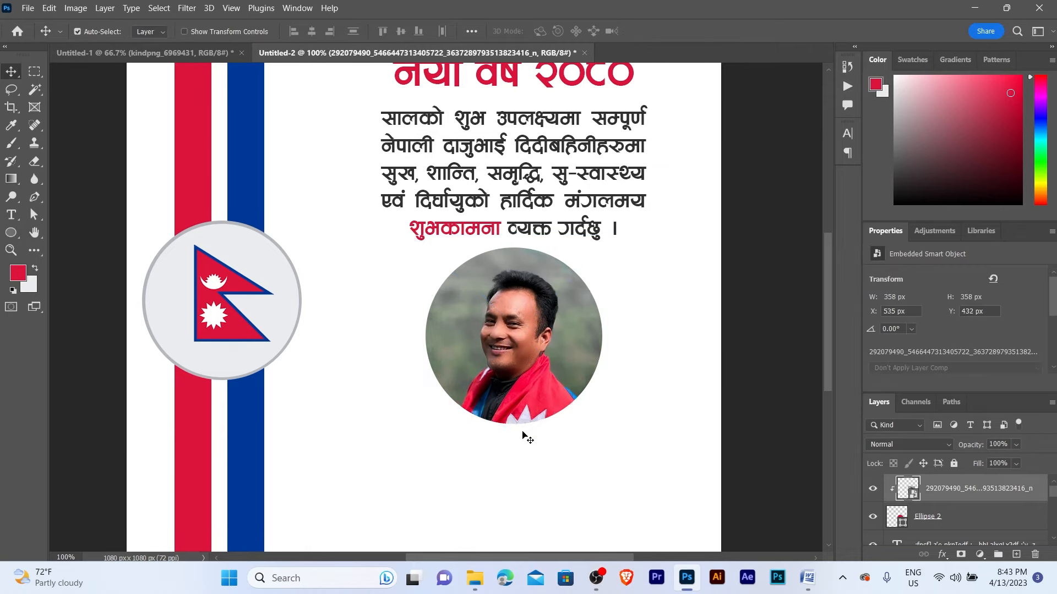
pyautogui.hotkey('shift', 'Up')
pyautogui.hotkey('shift', 'Up')
pyautogui.press('Down')
pyautogui.press('Down')
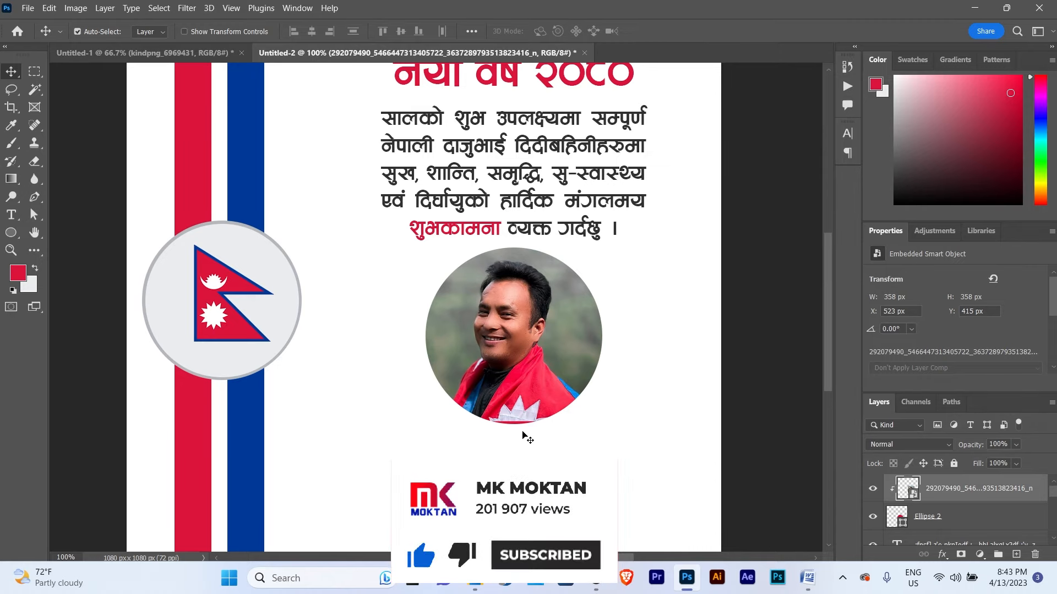
# - Duplicate the Ellipse 2 circle layer as 'Ellipse 2 copy'
pyautogui.click(942, 516)
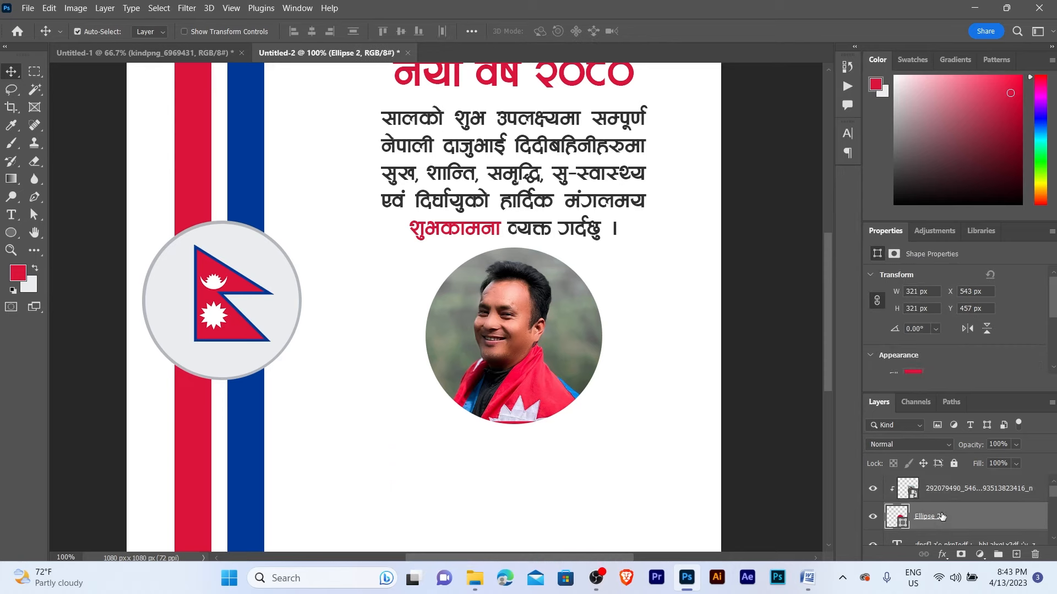
pyautogui.scroll(-1, 946, 509)
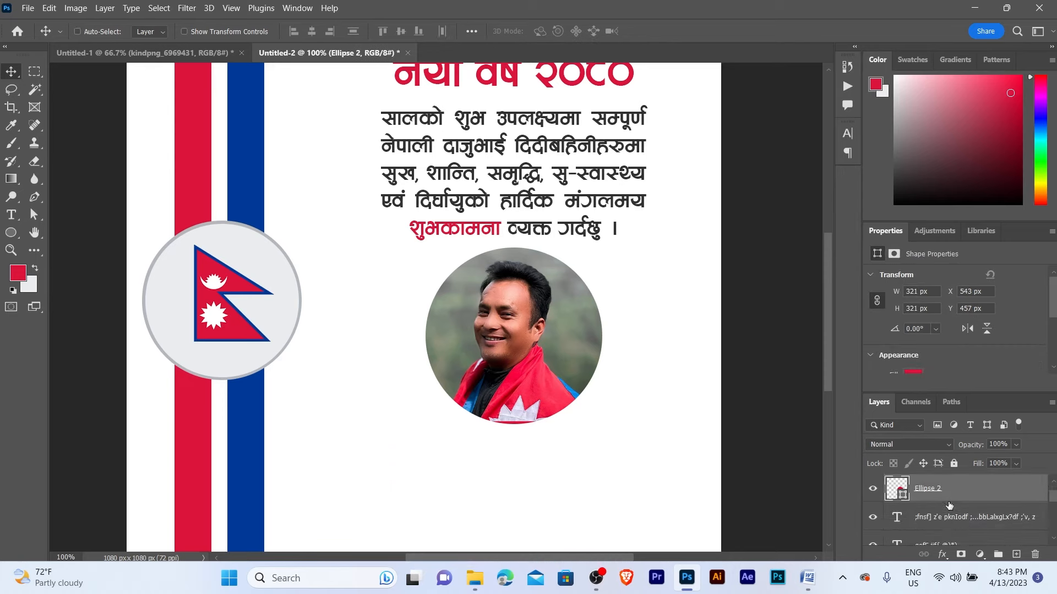
pyautogui.hotkey('ctrl', 'j')
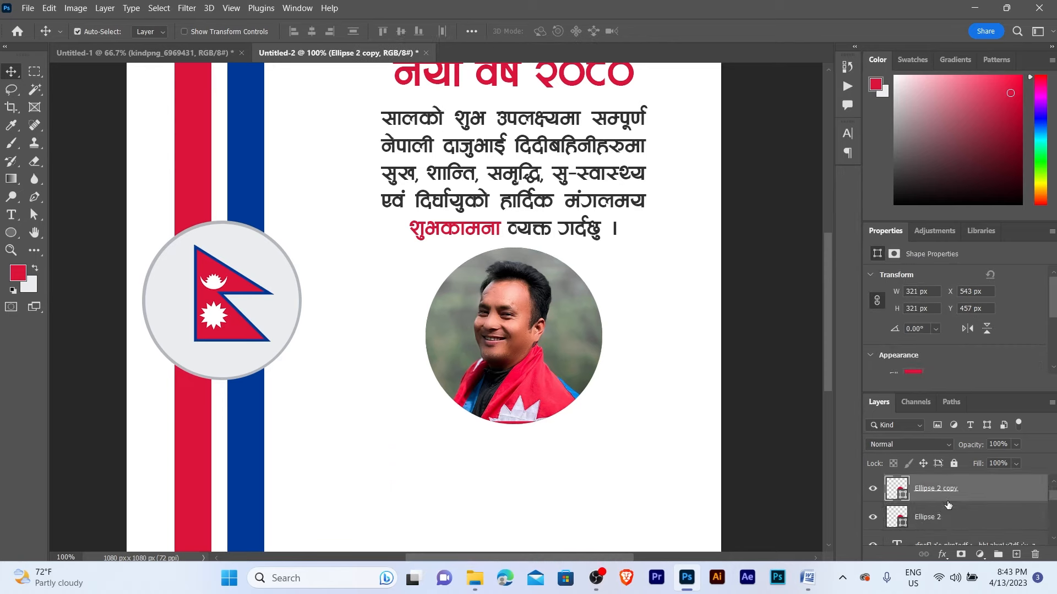
# - Bring the original circle layer to the top of the layer stack
pyautogui.hotkey('ctrl', ']')
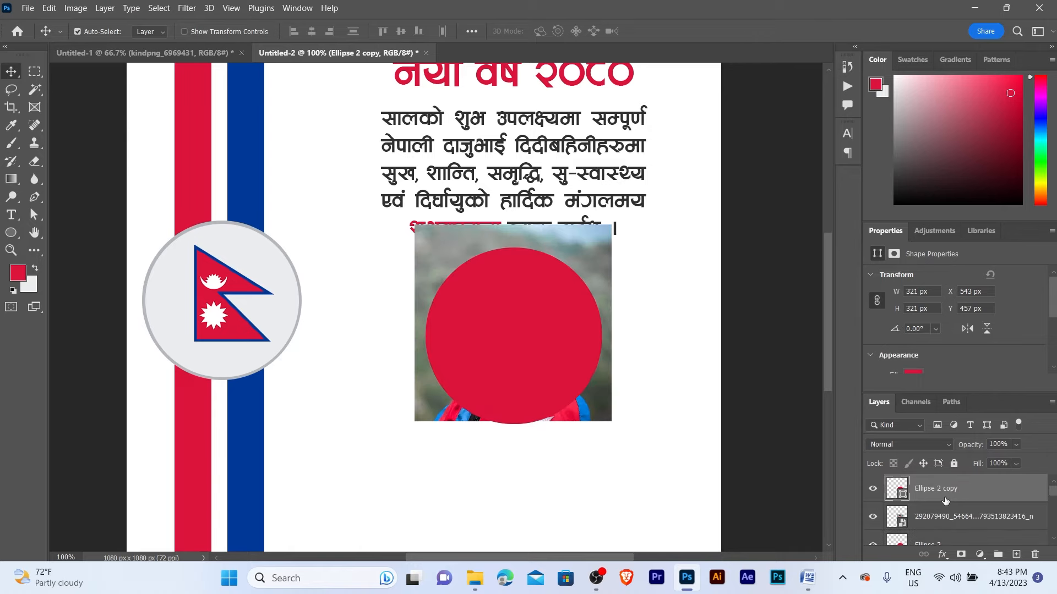
pyautogui.hotkey('ctrl', 'z')
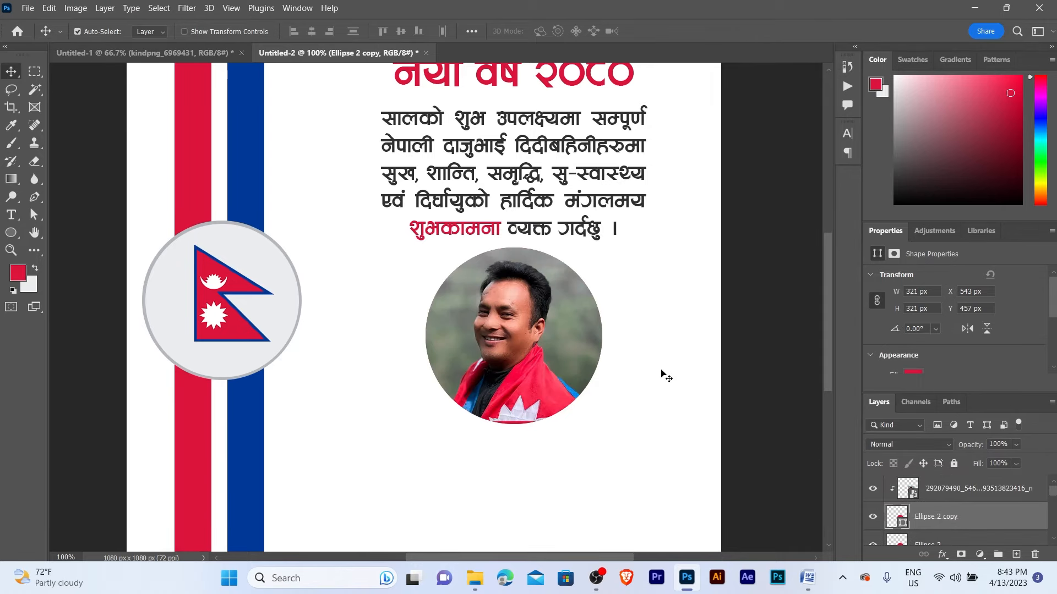
pyautogui.click(664, 373)
pyautogui.scroll(-1, 923, 505)
pyautogui.keyDown('ctrl'); pyautogui.click(945, 529); pyautogui.keyUp('ctrl')
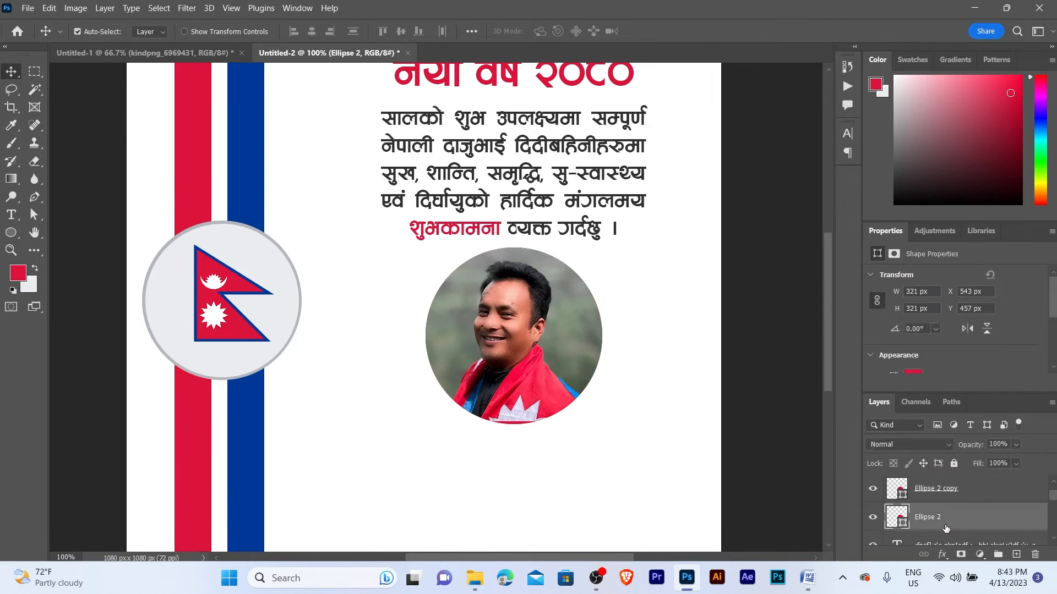
pyautogui.hotkey('ctrl', 'shift', ']')
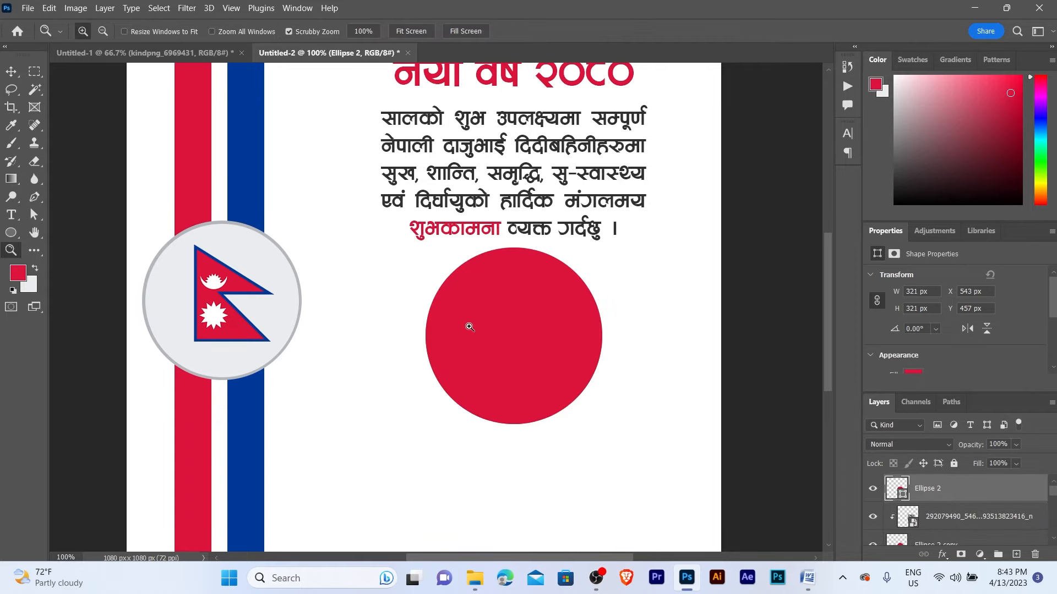
# - Remove the circle's red fill and give it a 10 px blue stroke
pyautogui.keyDown('ctrl'); pyautogui.click(469, 326); pyautogui.keyUp('ctrl')
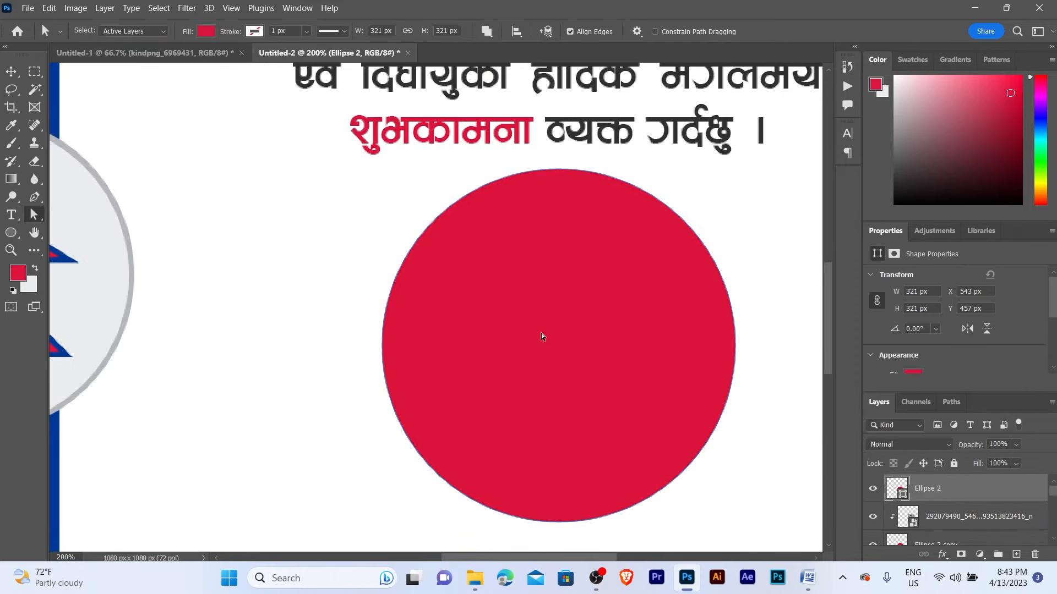
pyautogui.press('a')
pyautogui.click(209, 35)
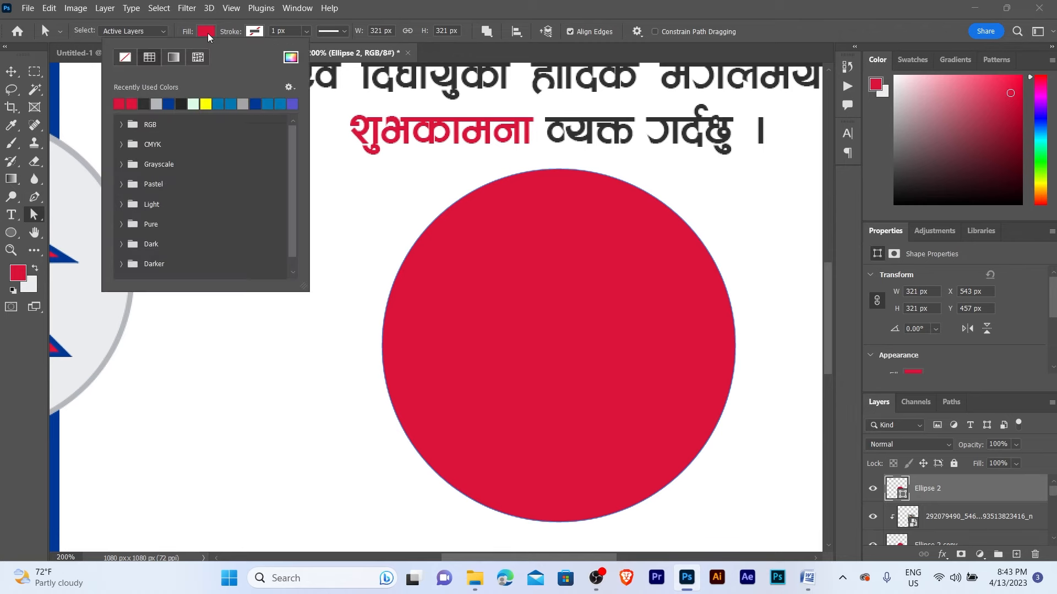
pyautogui.click(125, 57)
pyautogui.click(281, 30)
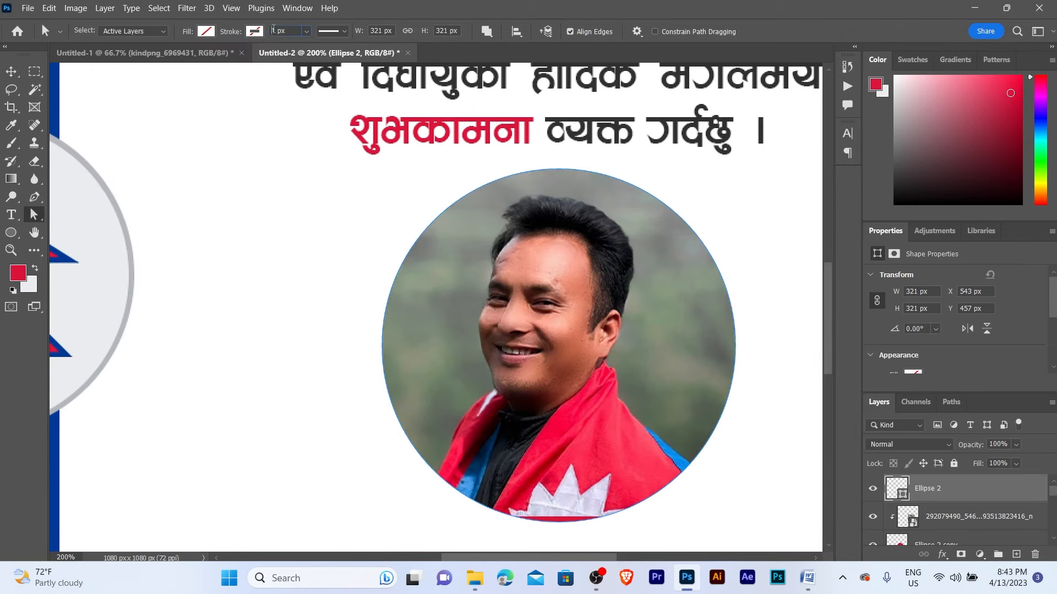
pyautogui.click(274, 31)
pyautogui.press('Return')
# - Select the Ellipse 2 copy layer
pyautogui.press('z')
pyautogui.keyDown('alt'); pyautogui.click(557, 292); pyautogui.keyUp('alt')
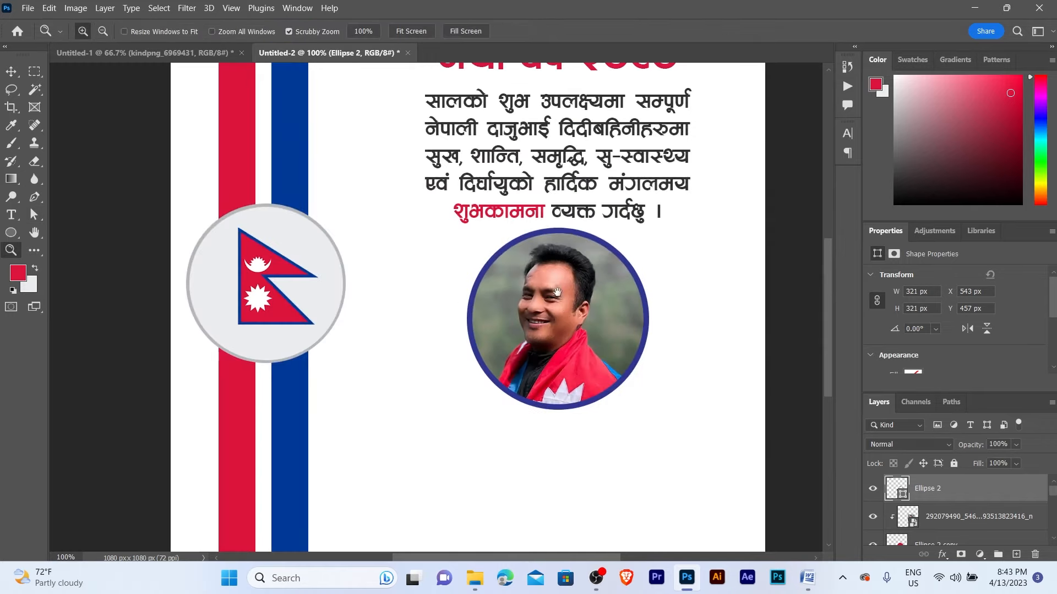
pyautogui.moveTo(558, 292); pyautogui.dragTo(523, 292)
pyautogui.click(528, 297)
pyautogui.press('v')
pyautogui.moveTo(612, 317); pyautogui.dragTo(602, 317)
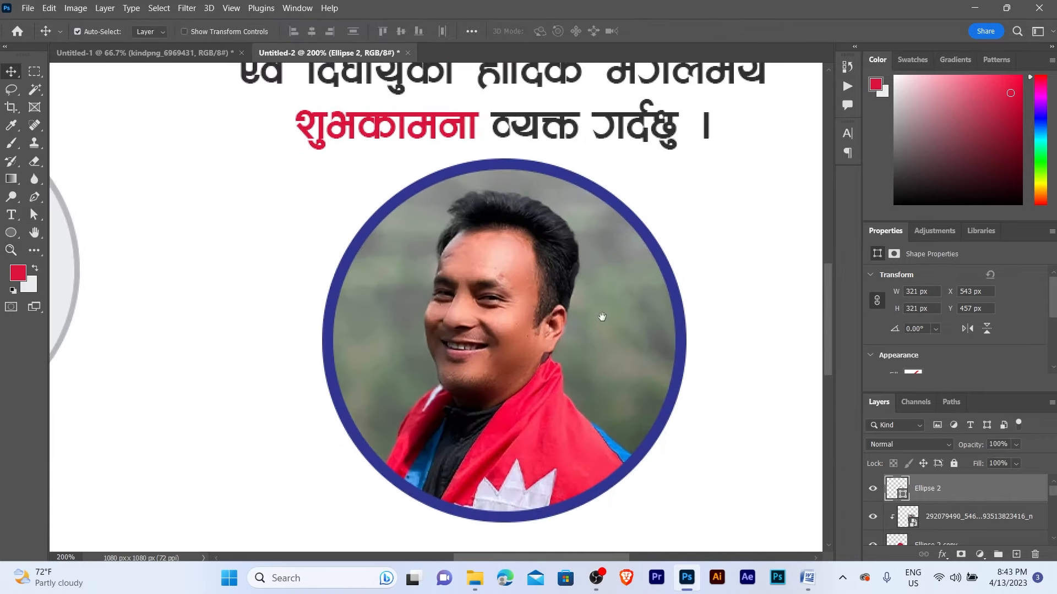
pyautogui.click(945, 516)
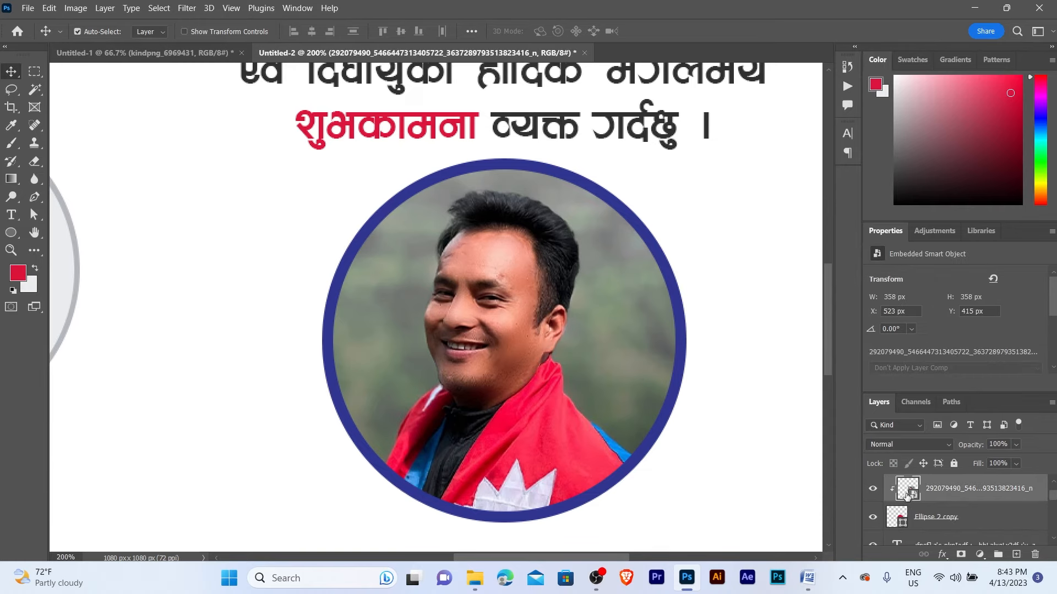
pyautogui.scroll(-1, 945, 517)
pyautogui.click(949, 520)
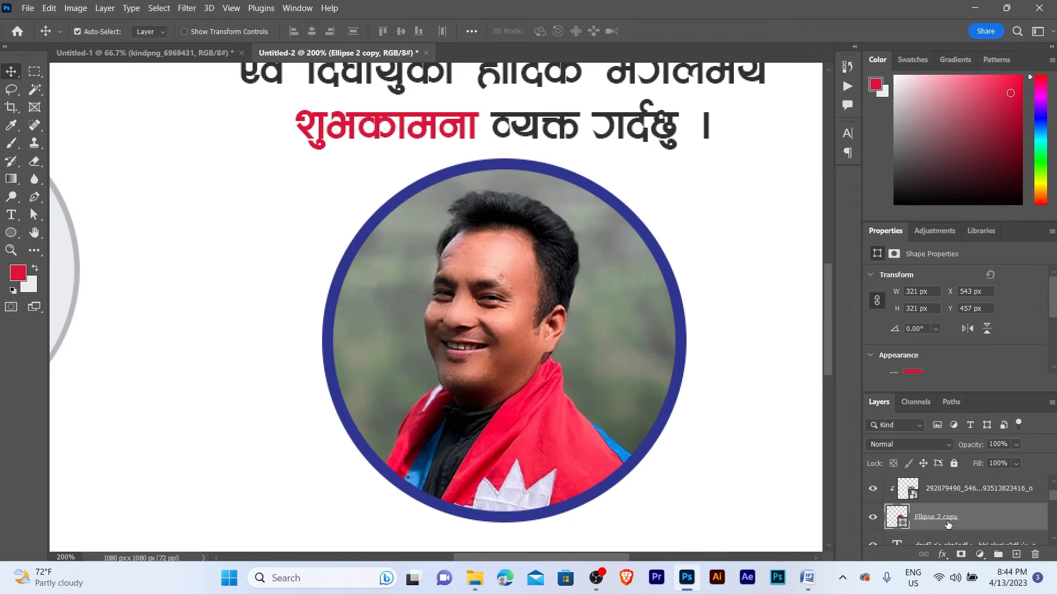
# - Set the Ellipse 2 copy circle's stroke width to 10 px
pyautogui.press('a')
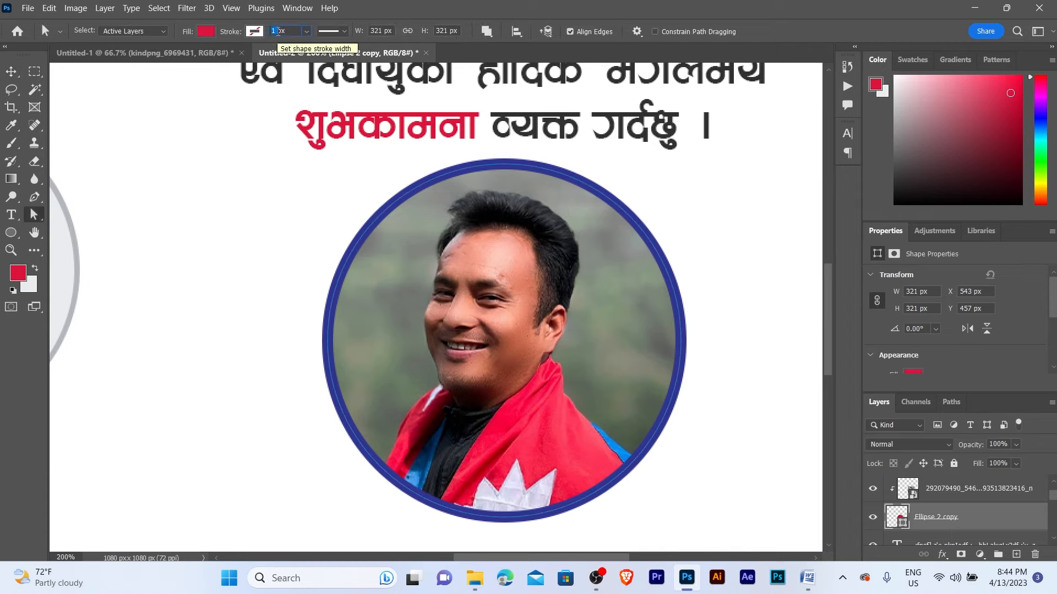
pyautogui.click(278, 31)
pyautogui.press('Return')
pyautogui.press('3')
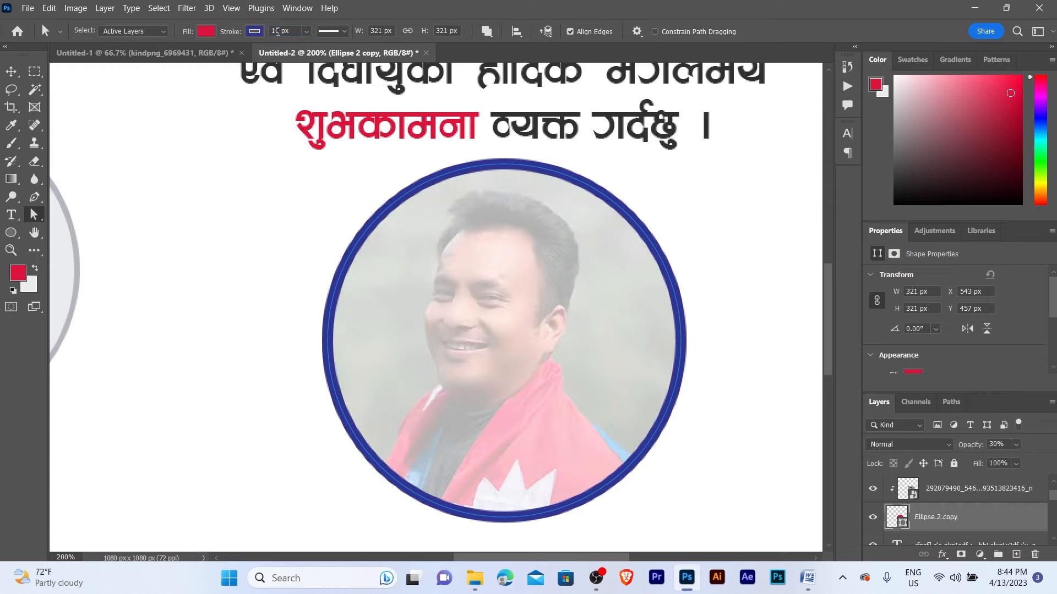
pyautogui.press('0')
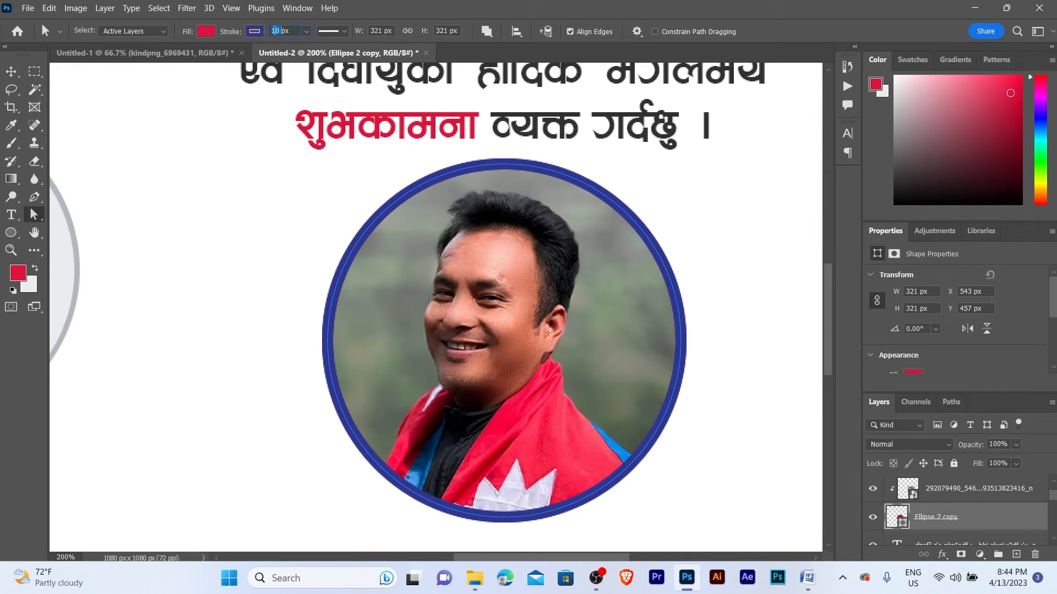
pyautogui.write('vva')
pyautogui.doubleClick(278, 31)
pyautogui.write('10')
pyautogui.click(254, 32)
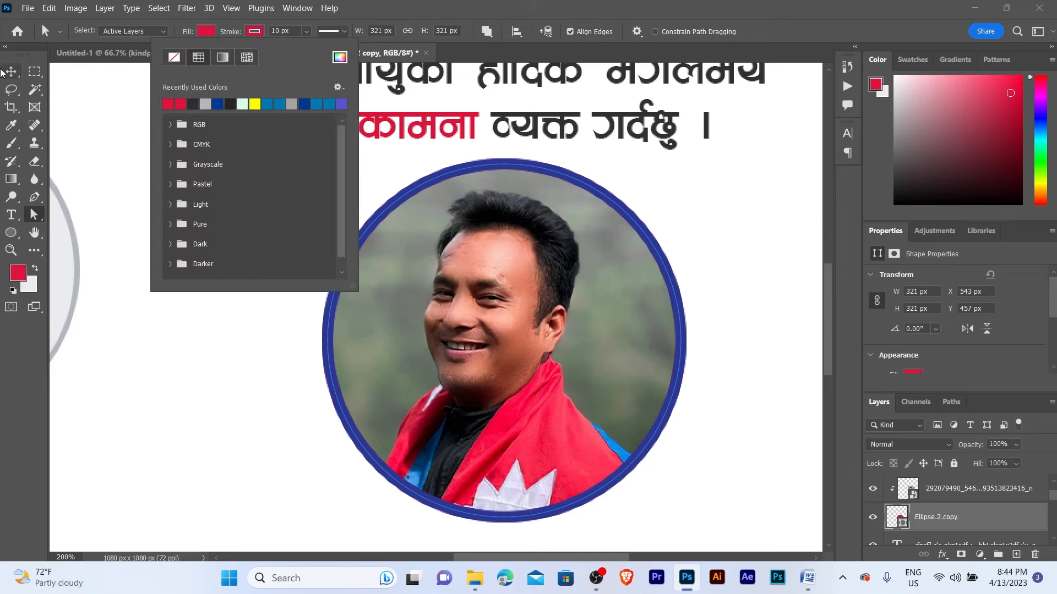
pyautogui.press('v')
# - Select the Ellipse 2 ring and change its stroke width to 5 px
pyautogui.click(408, 193)
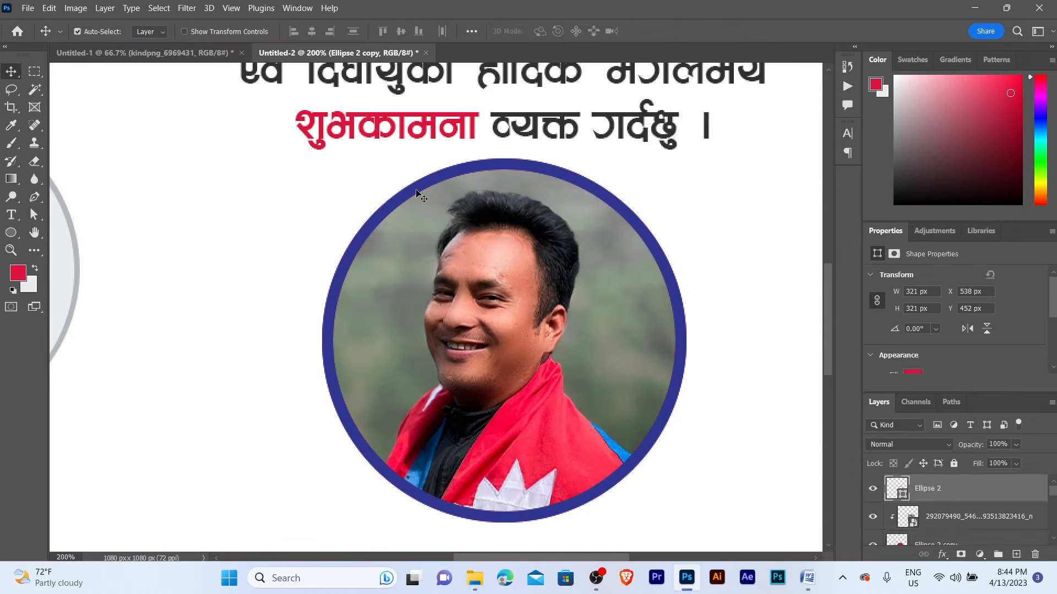
pyautogui.press('a')
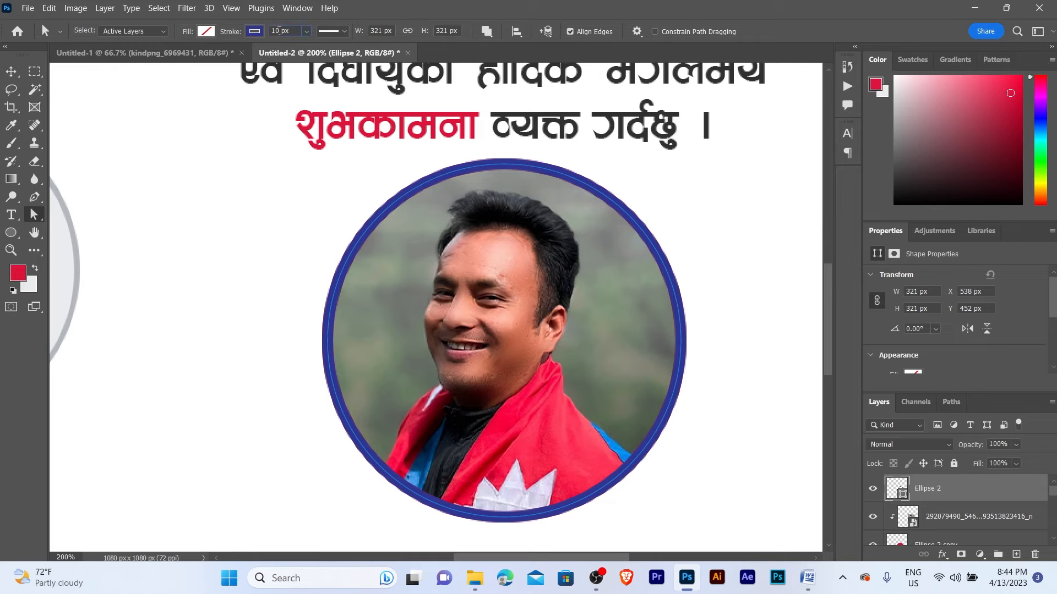
pyautogui.write('5')
pyautogui.press('Return')
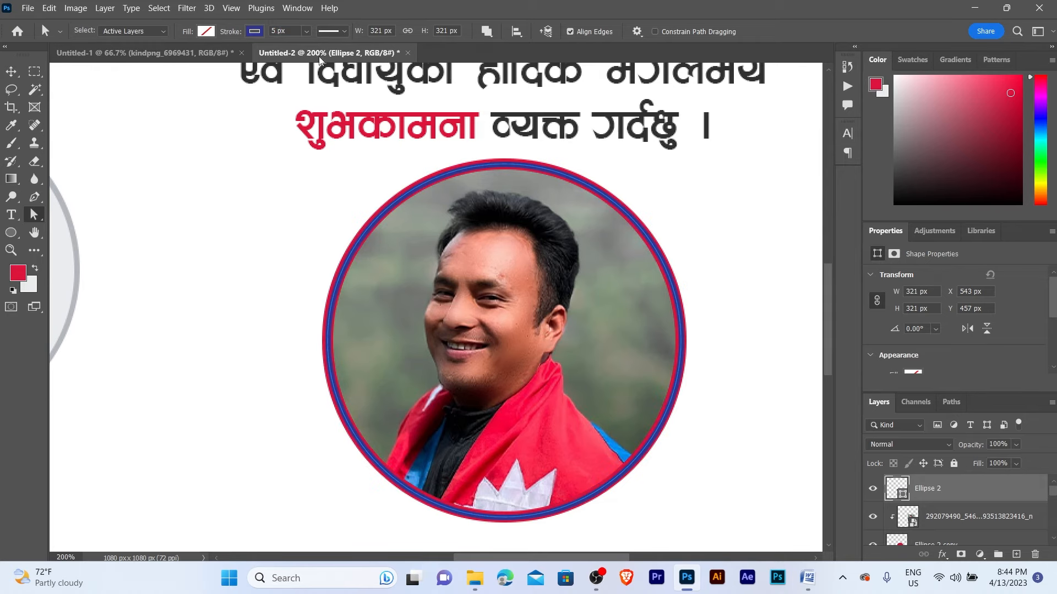
# - Make the inner ring's stroke a dotted line and colour it white
pyautogui.click(332, 31)
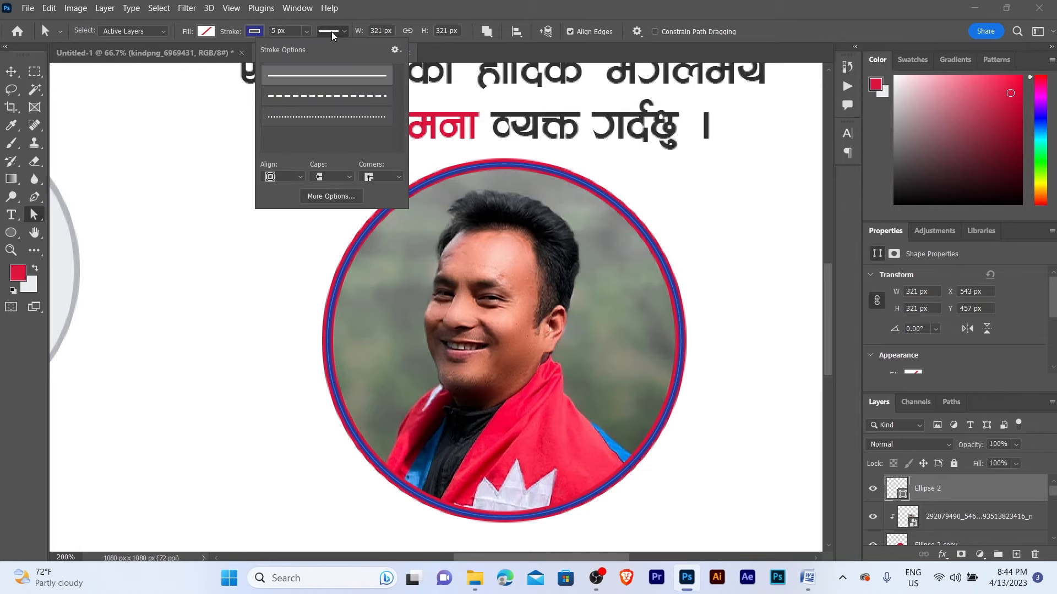
pyautogui.click(312, 115)
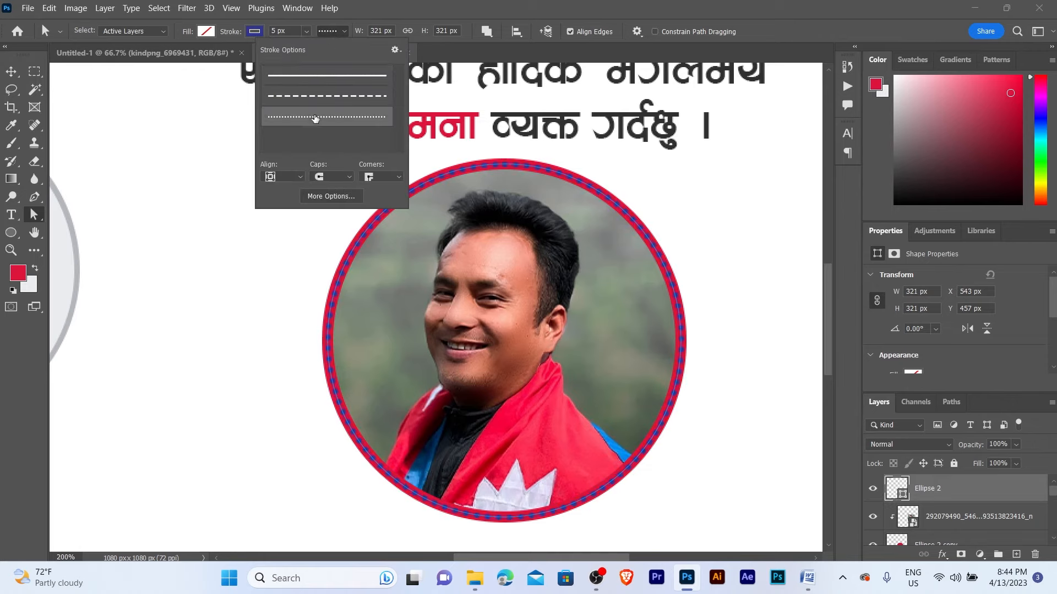
pyautogui.click(254, 31)
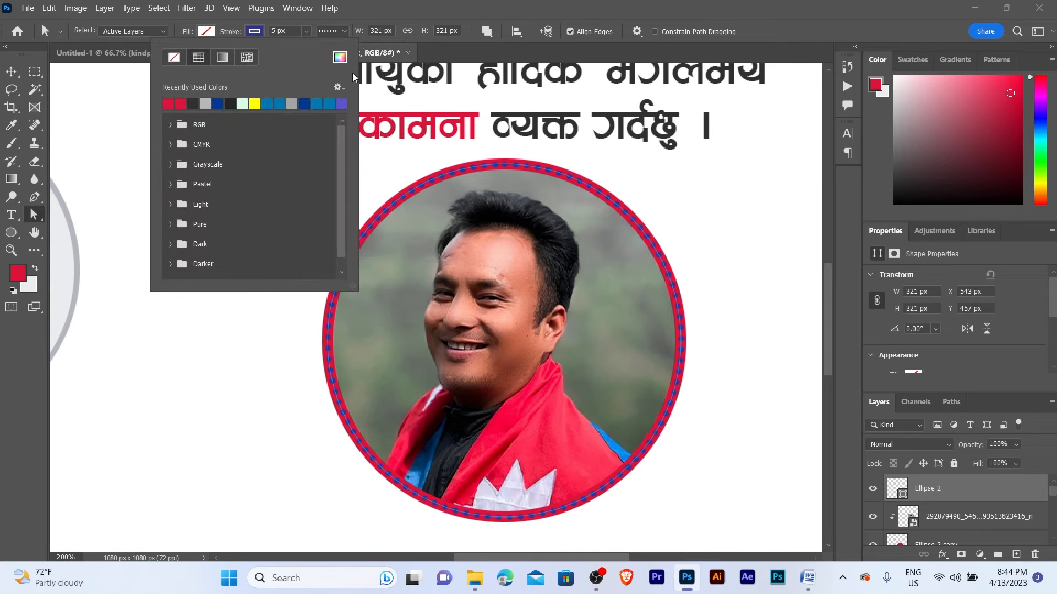
pyautogui.click(339, 58)
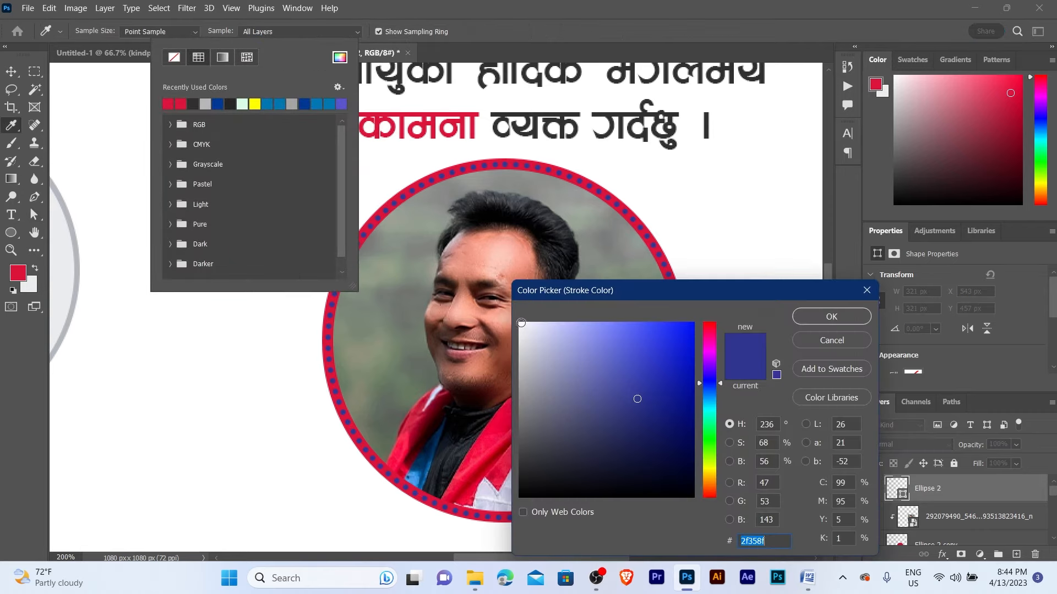
pyautogui.click(521, 323)
pyautogui.click(831, 316)
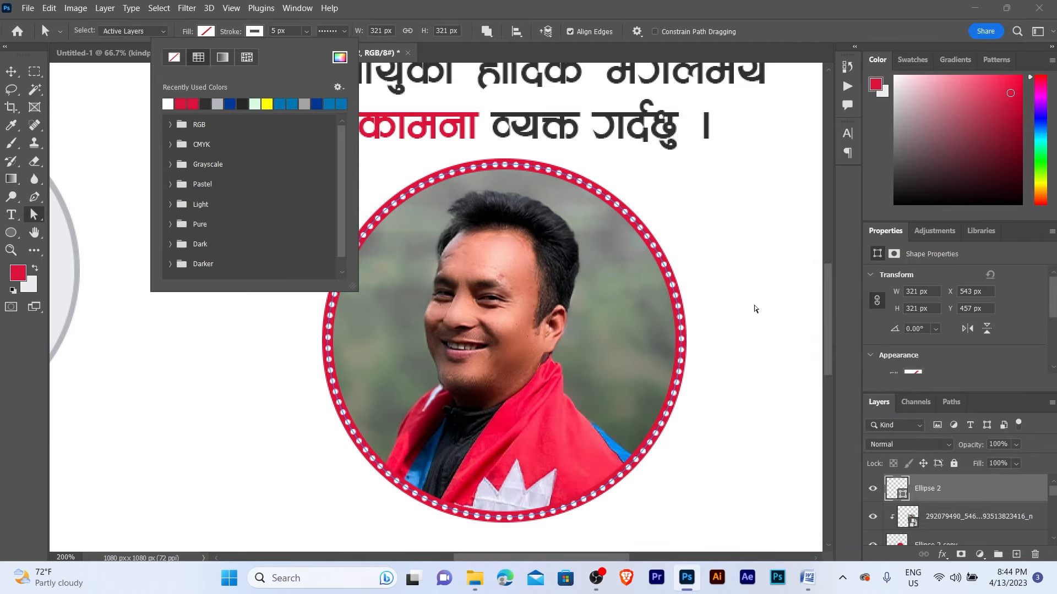
pyautogui.click(2, 74)
# - Select the portrait circle and photo layers together on the canvas
pyautogui.hotkey('alt', 'space')
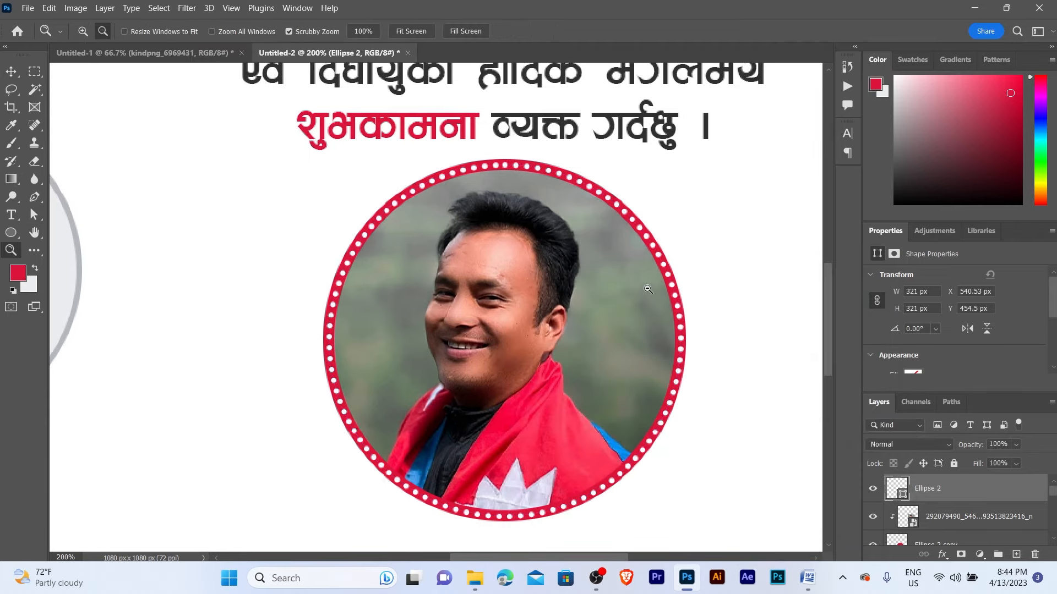
pyautogui.keyDown('alt'); pyautogui.click(646, 288); pyautogui.keyUp('alt')
pyautogui.keyDown('alt'); pyautogui.click(647, 287); pyautogui.keyUp('alt')
pyautogui.moveTo(642, 290); pyautogui.dragTo(616, 285)
pyautogui.click(615, 285)
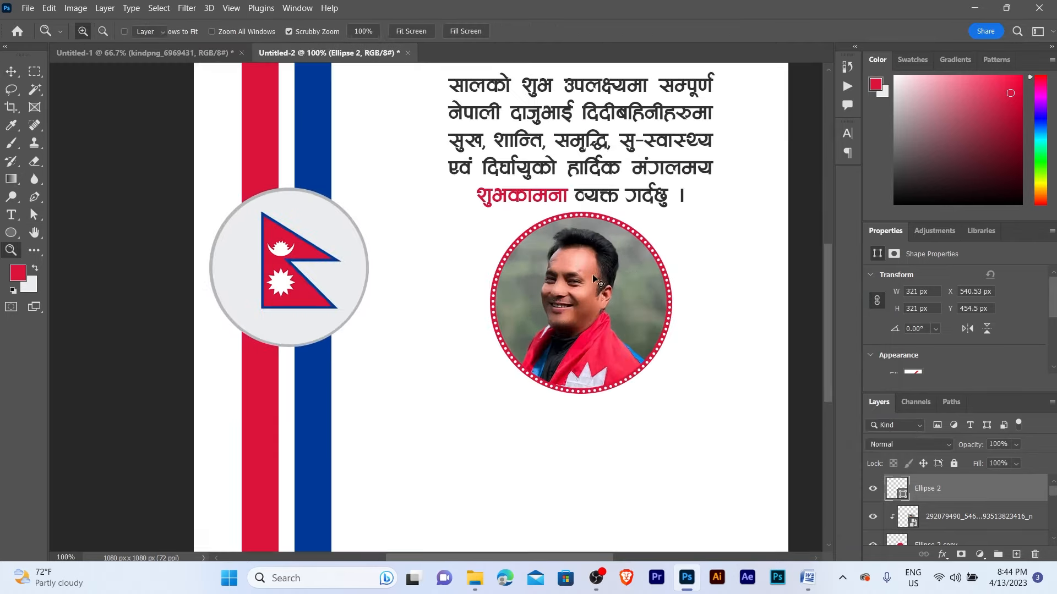
pyautogui.click(626, 337)
pyautogui.keyDown('alt'); pyautogui.click(626, 337); pyautogui.keyUp('alt')
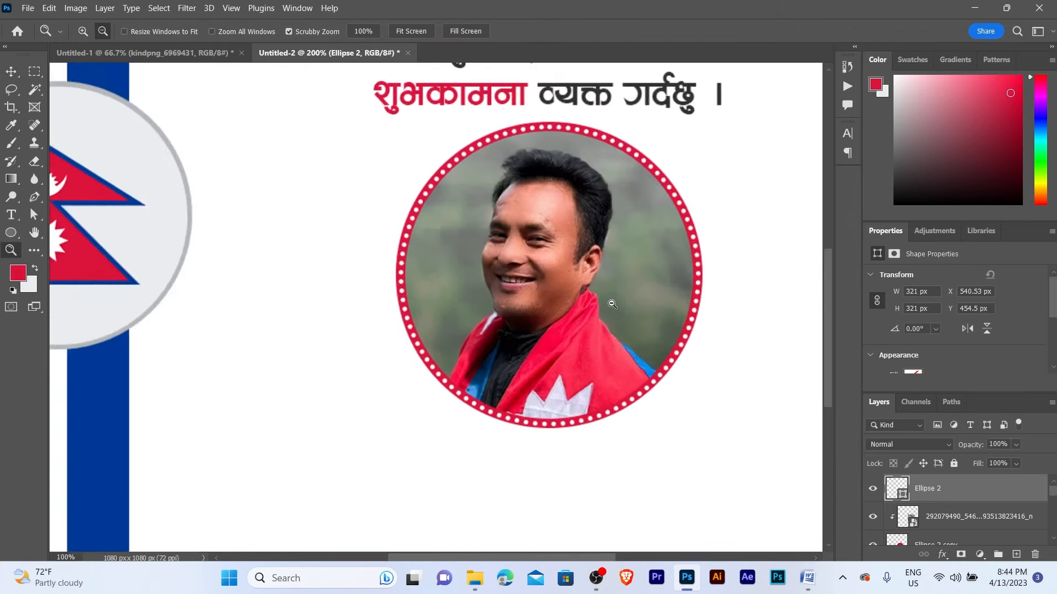
pyautogui.press('v')
pyautogui.moveTo(637, 414); pyautogui.dragTo(571, 325)
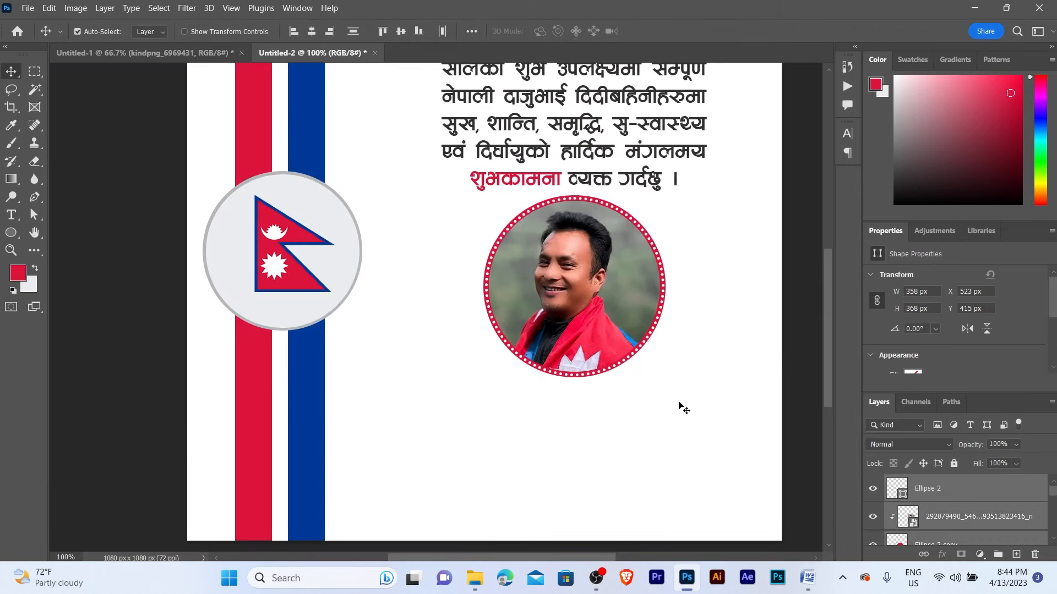
# - Shrink the portrait circle and photo to about 90% and nudge it down-right
pyautogui.moveTo(631, 402); pyautogui.dragTo(574, 296)
pyautogui.hotkey('ctrl', 't')
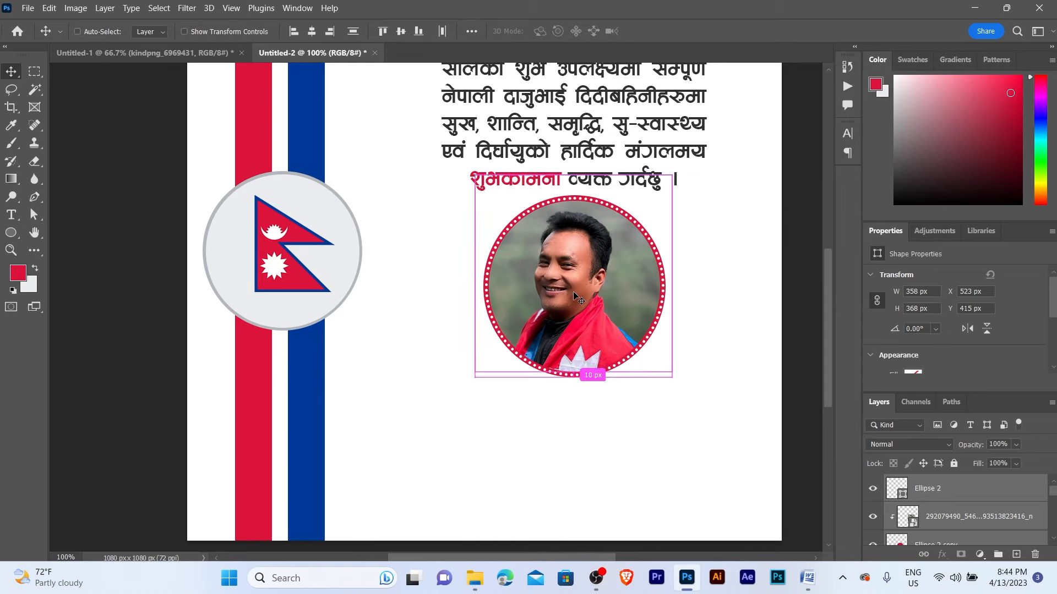
pyautogui.moveTo(677, 381); pyautogui.dragTo(659, 356)
pyautogui.press('Return')
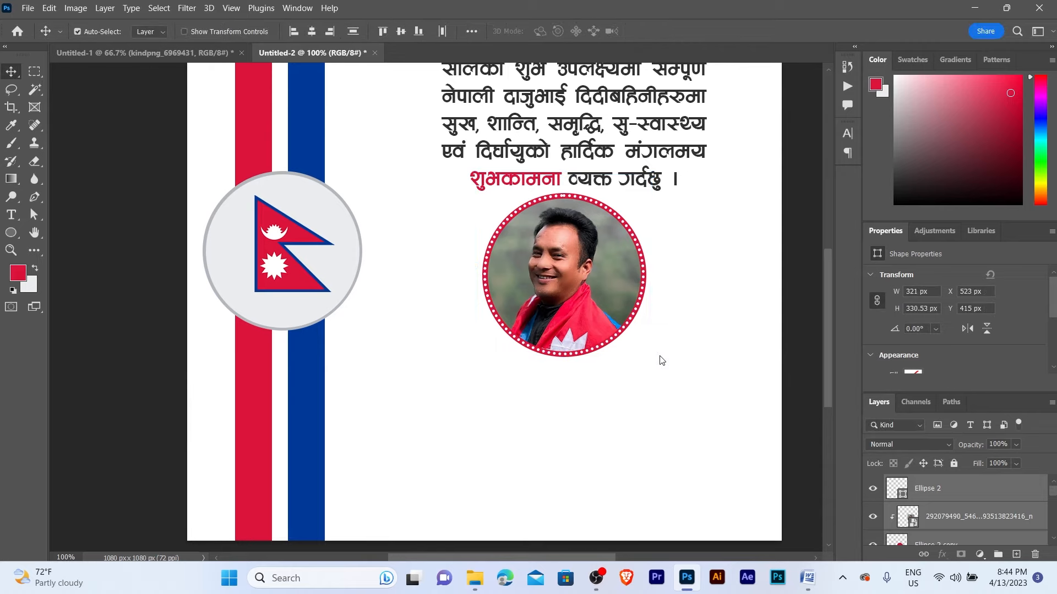
pyautogui.hotkey('shift', 'Down')
pyautogui.press('Down')
pyautogui.press('Down')
pyautogui.press('Down')
pyautogui.press('Right')
pyautogui.press('Right')
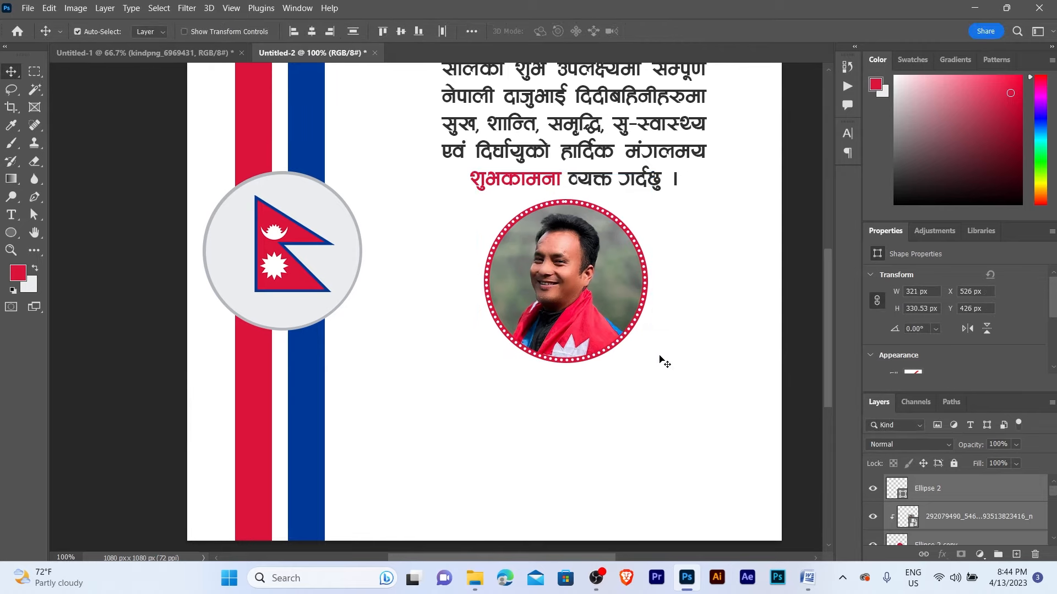
# - Duplicate the नयाँ वर्ष २०८० heading and move the copy below the portrait
pyautogui.press('z')
pyautogui.scroll(5, 576, 200)
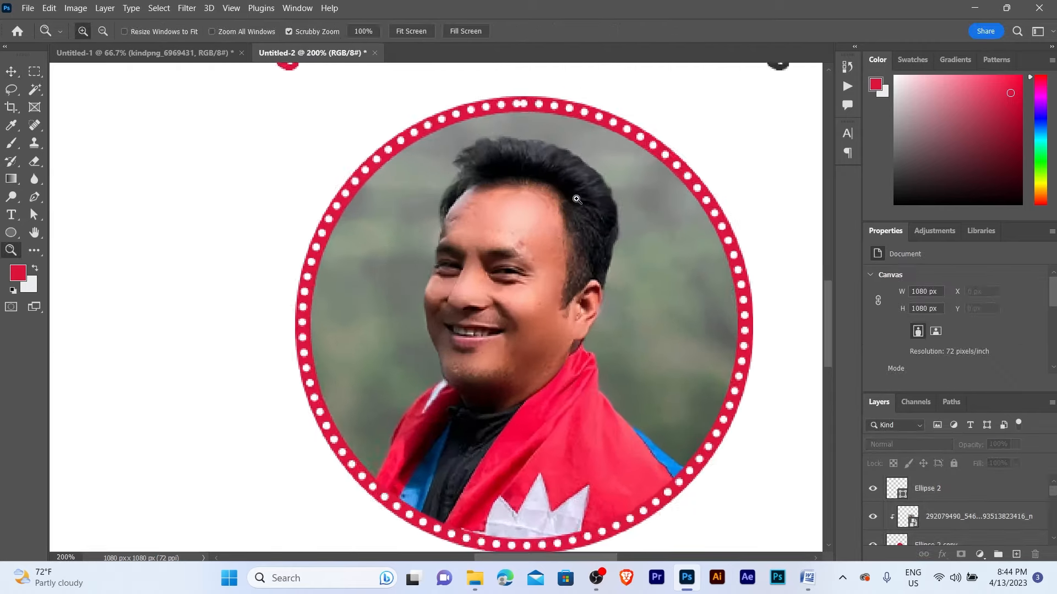
pyautogui.scroll(-4, 576, 199)
pyautogui.press('v')
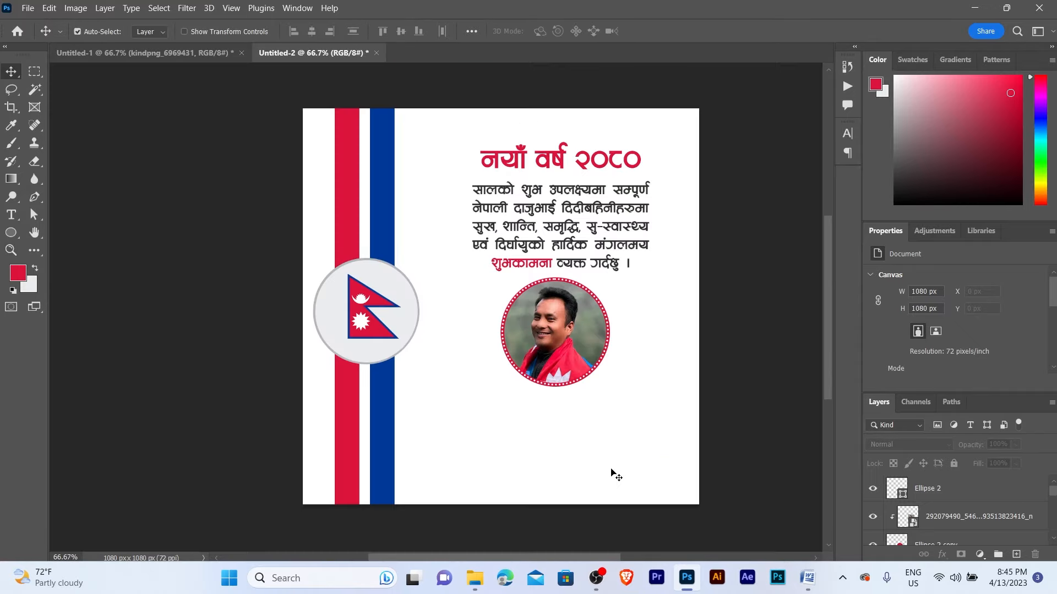
pyautogui.press('z')
pyautogui.scroll(2, 622, 302)
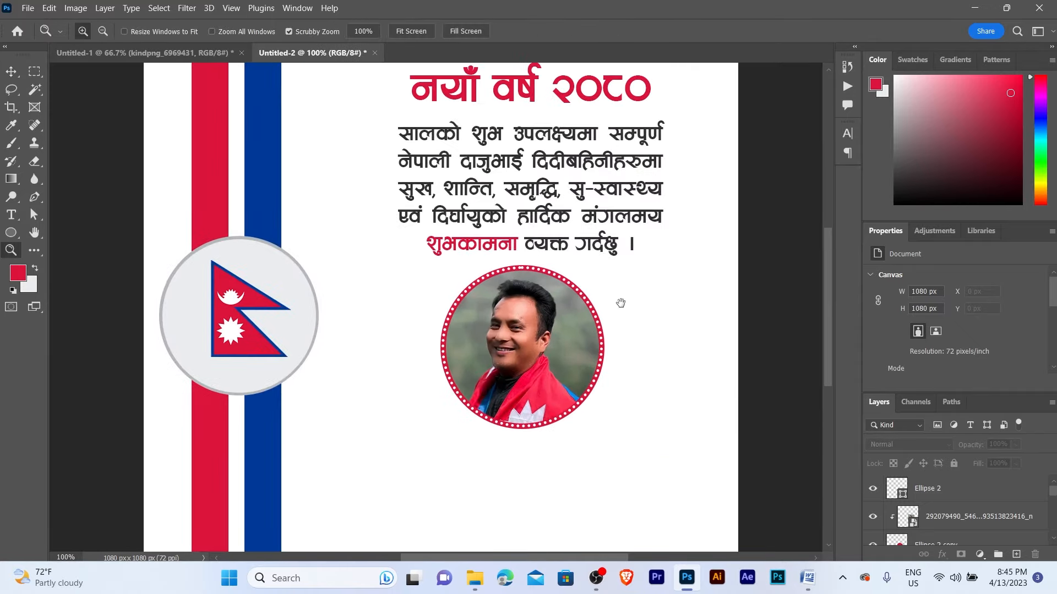
pyautogui.moveTo(621, 303); pyautogui.dragTo(617, 311)
pyautogui.press('v')
pyautogui.moveTo(575, 248); pyautogui.dragTo(577, 237)
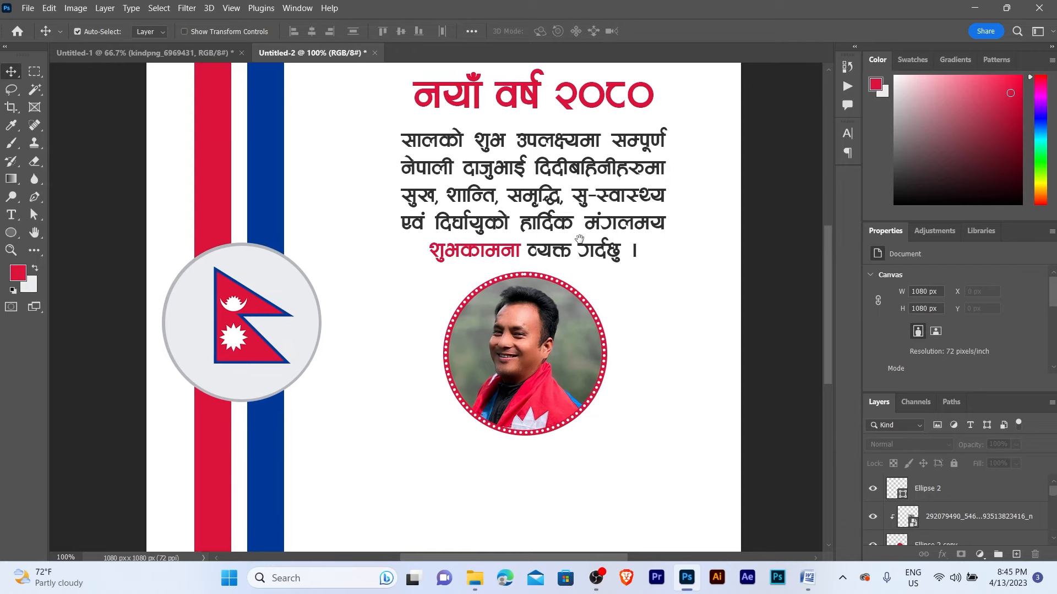
pyautogui.moveTo(532, 101); pyautogui.dragTo(548, 493)
pyautogui.scroll(-3, 551, 474)
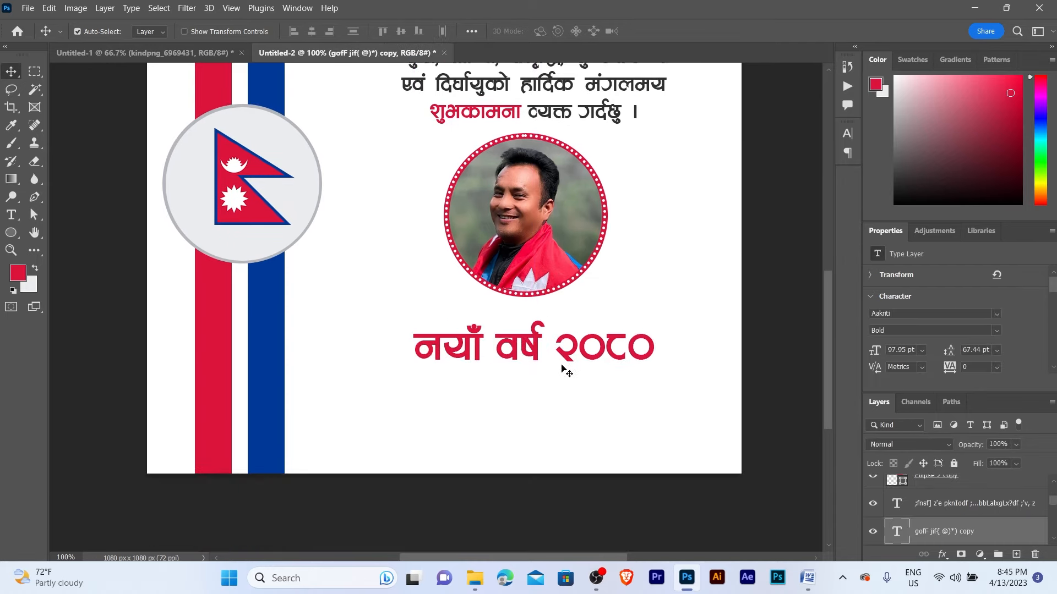
# - Select the name and title lines in the Word document
pyautogui.click(565, 388)
pyautogui.hotkey('alt', 'Tab')
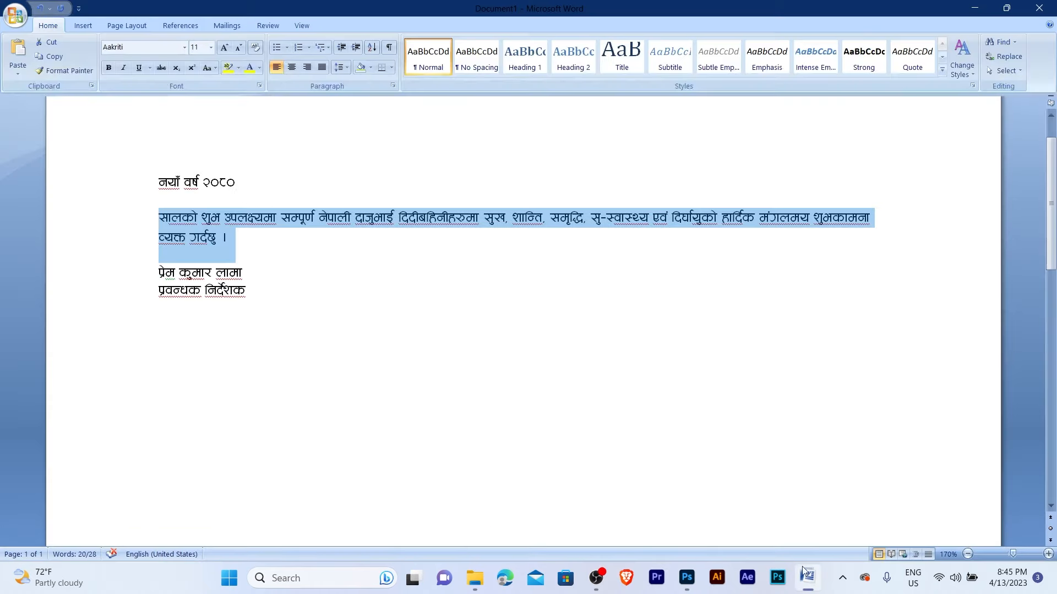
pyautogui.moveTo(164, 279); pyautogui.dragTo(240, 292)
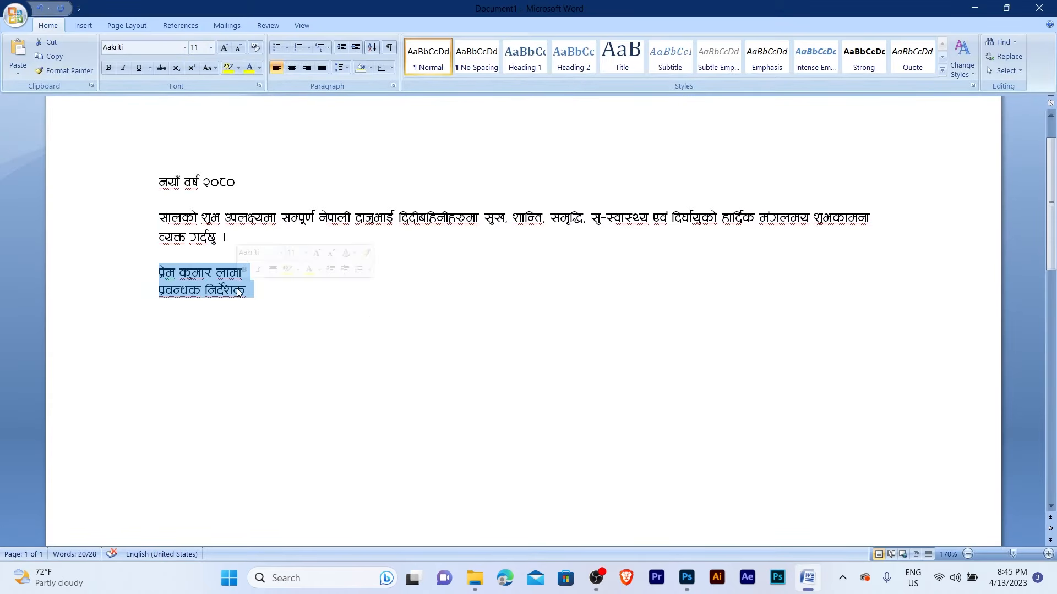
# - Replace the heading copy's text with the pasted name and title lines
pyautogui.click(687, 578)
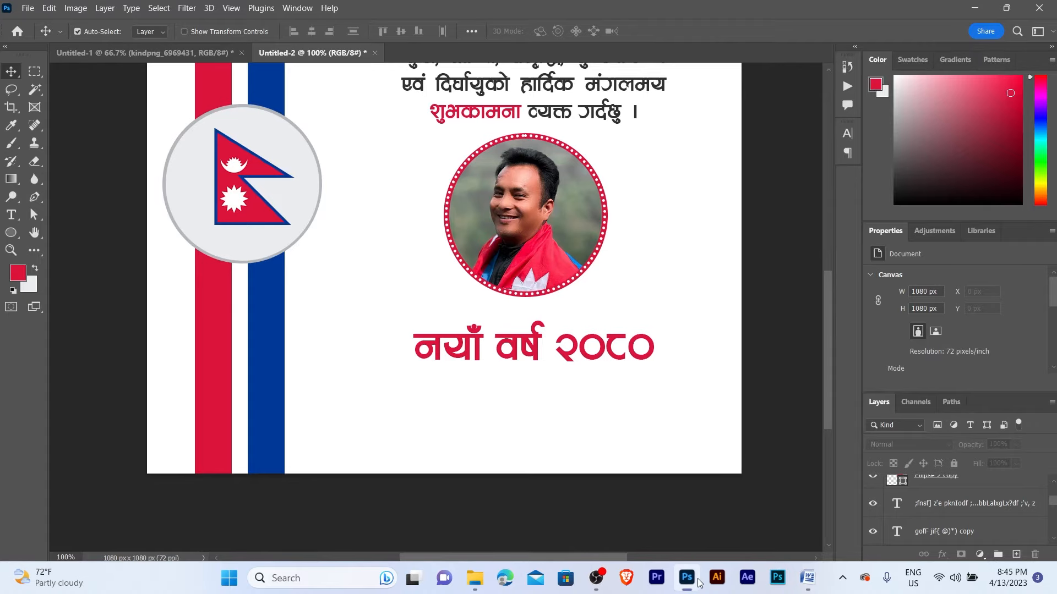
pyautogui.click(537, 361)
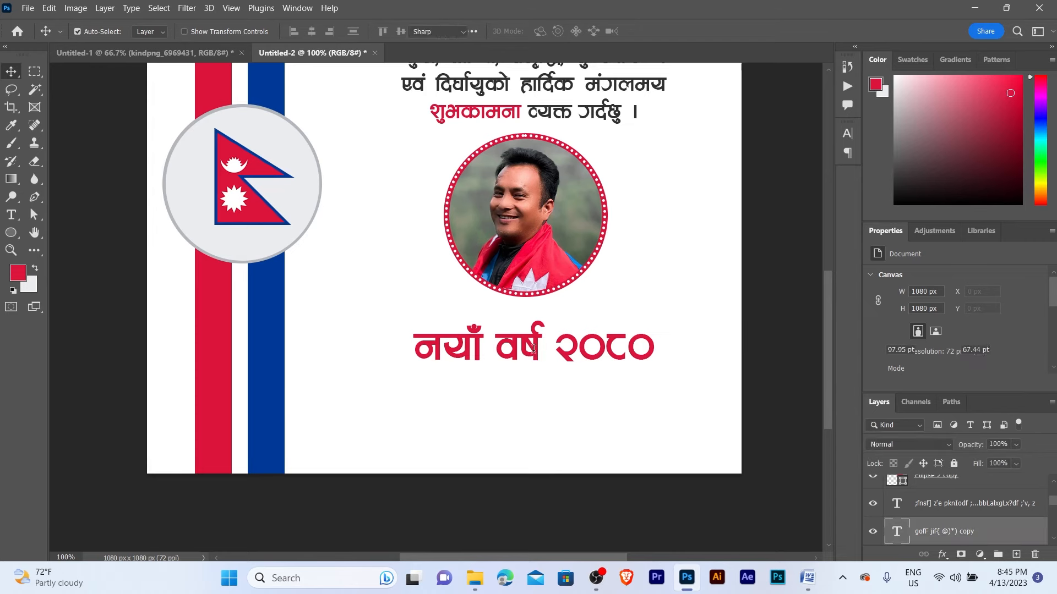
pyautogui.doubleClick(537, 361)
pyautogui.hotkey('ctrl', 'v')
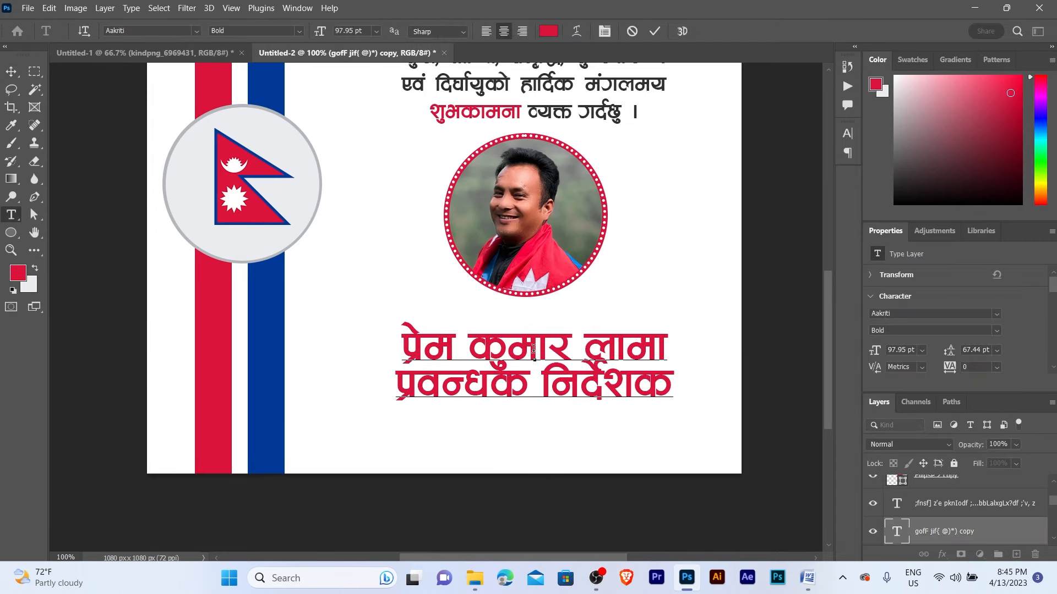
pyautogui.hotkey('ctrl', 'Return')
# - Scale the name and title text to about 65% (62.75 pt) and reopen it for editing
pyautogui.press('v')
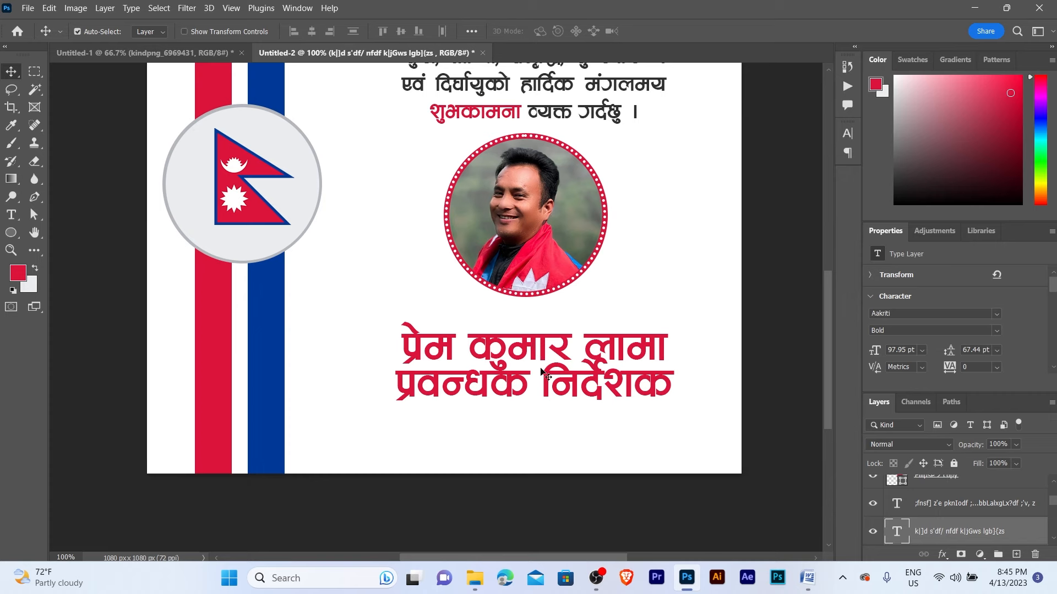
pyautogui.hotkey('ctrl', 't')
pyautogui.moveTo(676, 442); pyautogui.dragTo(578, 400)
pyautogui.press('Return')
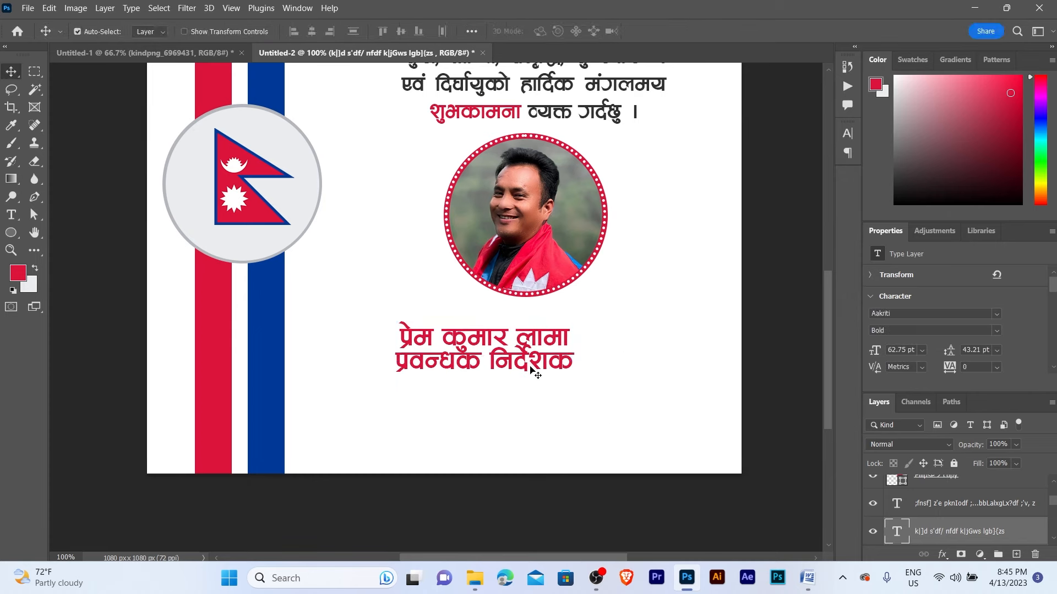
pyautogui.doubleClick(570, 363)
pyautogui.click(578, 356)
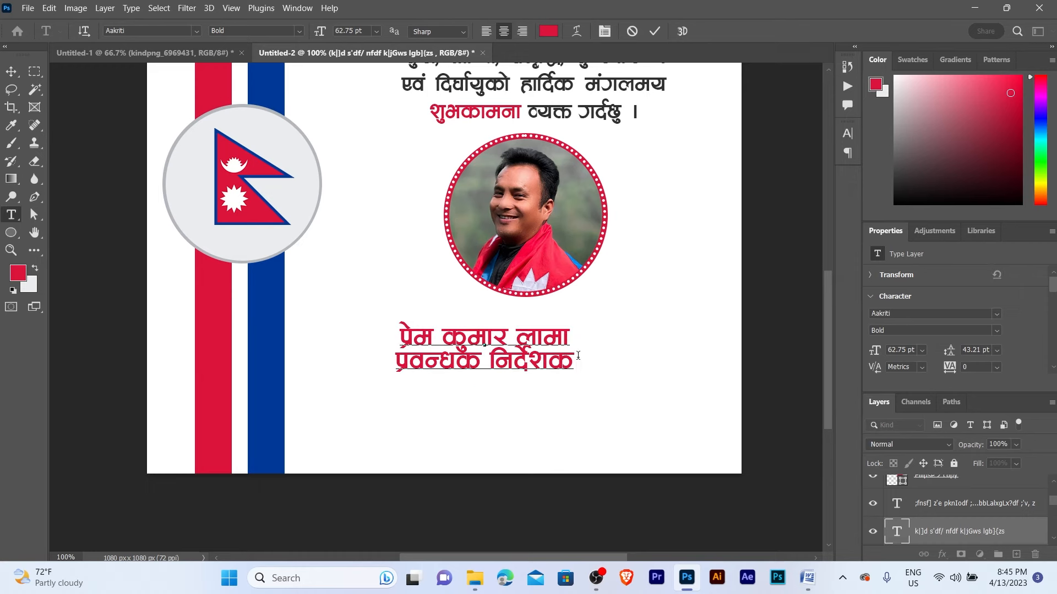
# - Set 62 pt leading on the name and title lines and move the block up under the portrait
pyautogui.click(11, 71)
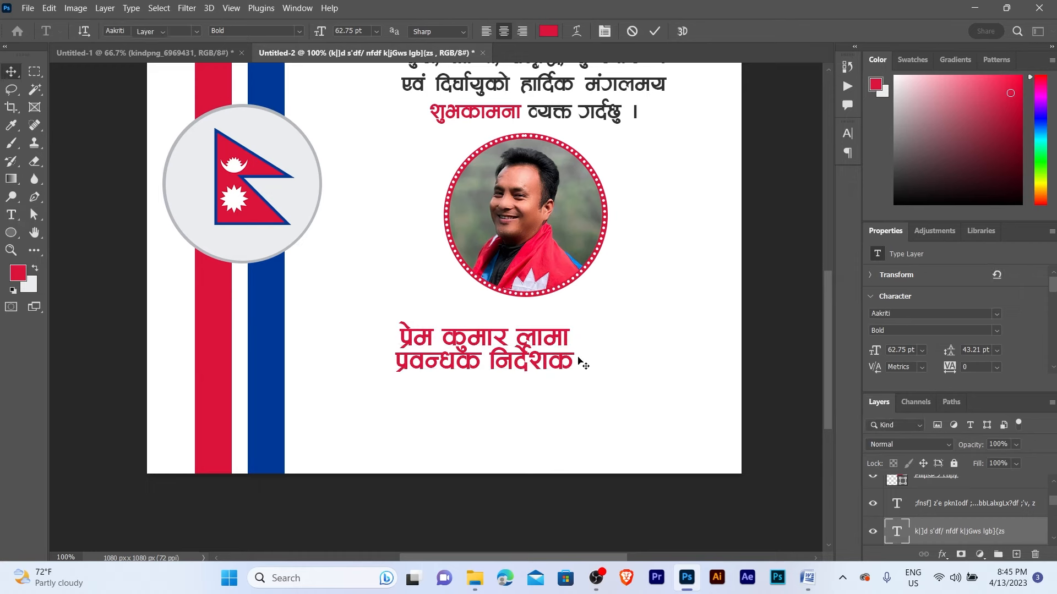
pyautogui.moveTo(482, 346); pyautogui.dragTo(497, 345)
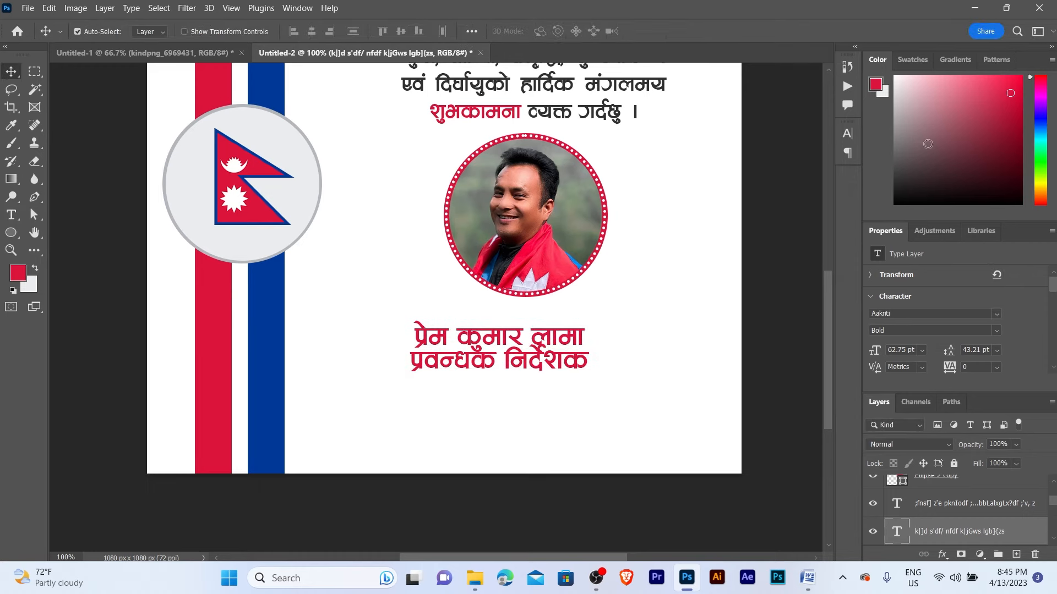
pyautogui.click(853, 134)
pyautogui.click(794, 170)
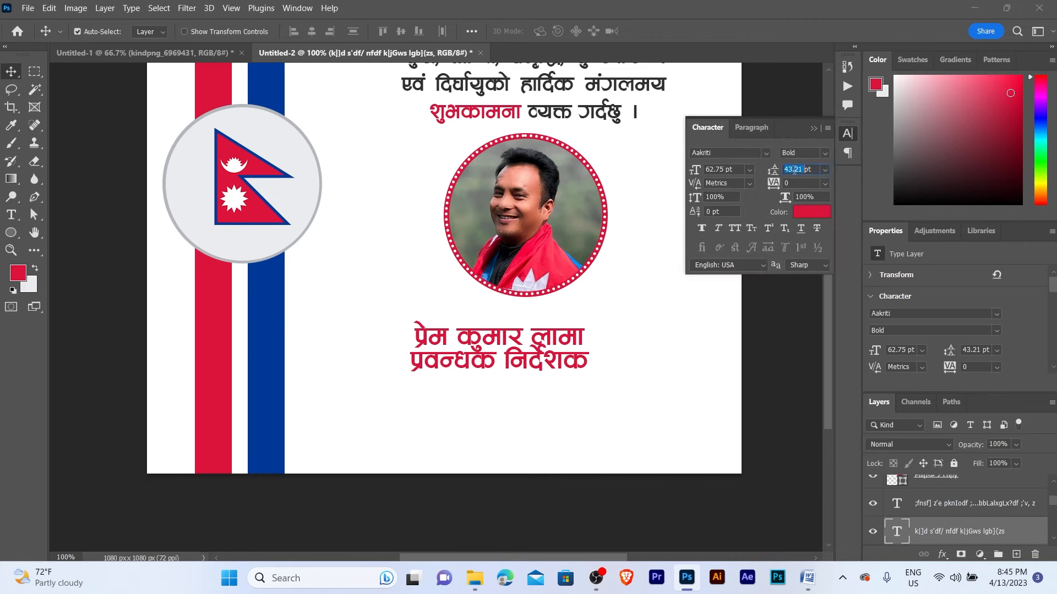
pyautogui.click(828, 170)
pyautogui.click(821, 180)
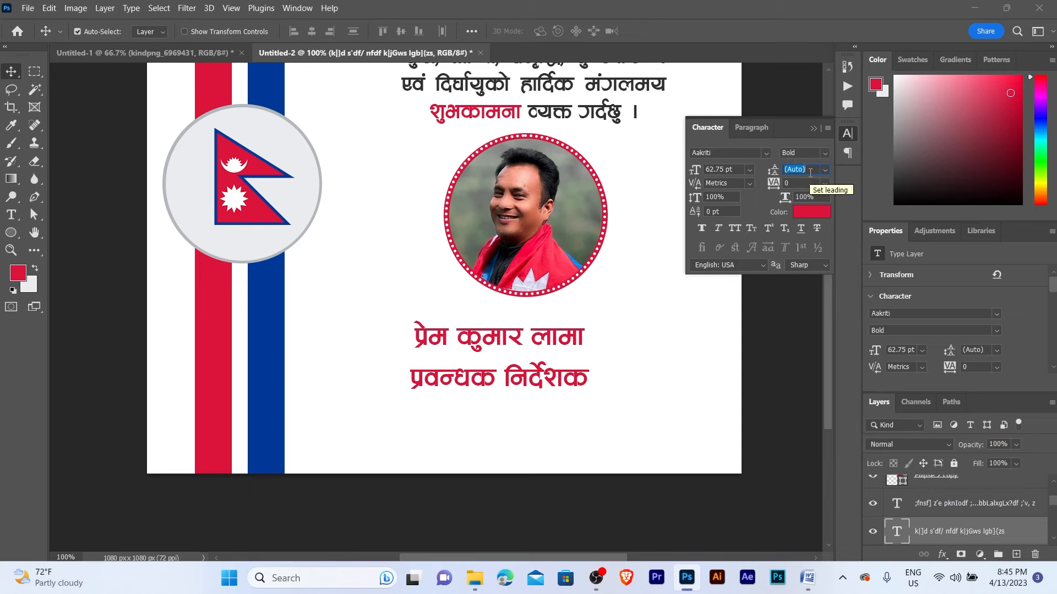
pyautogui.write('62')
pyautogui.press('Return')
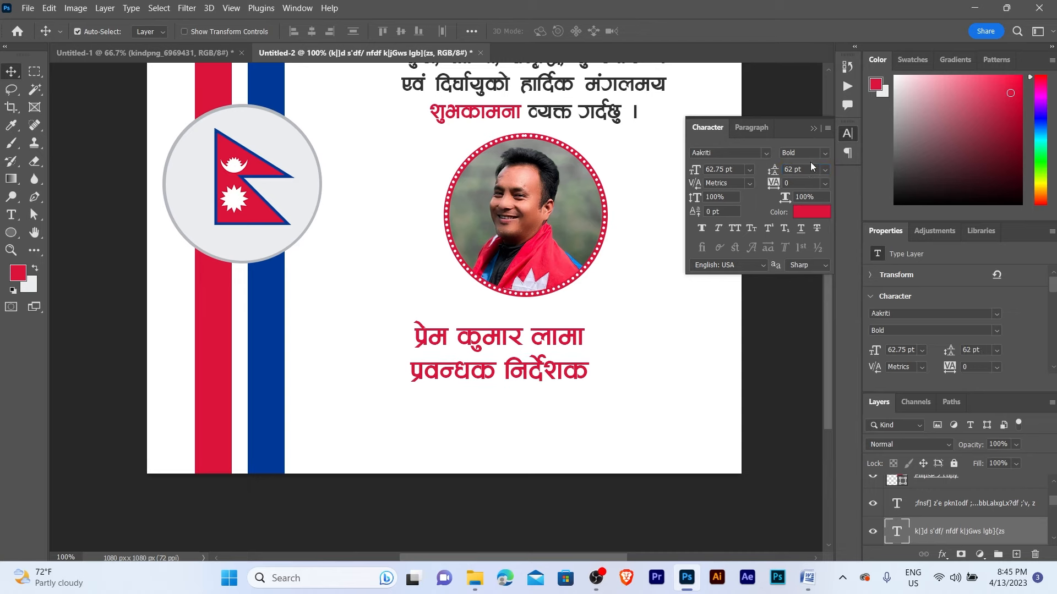
pyautogui.click(814, 129)
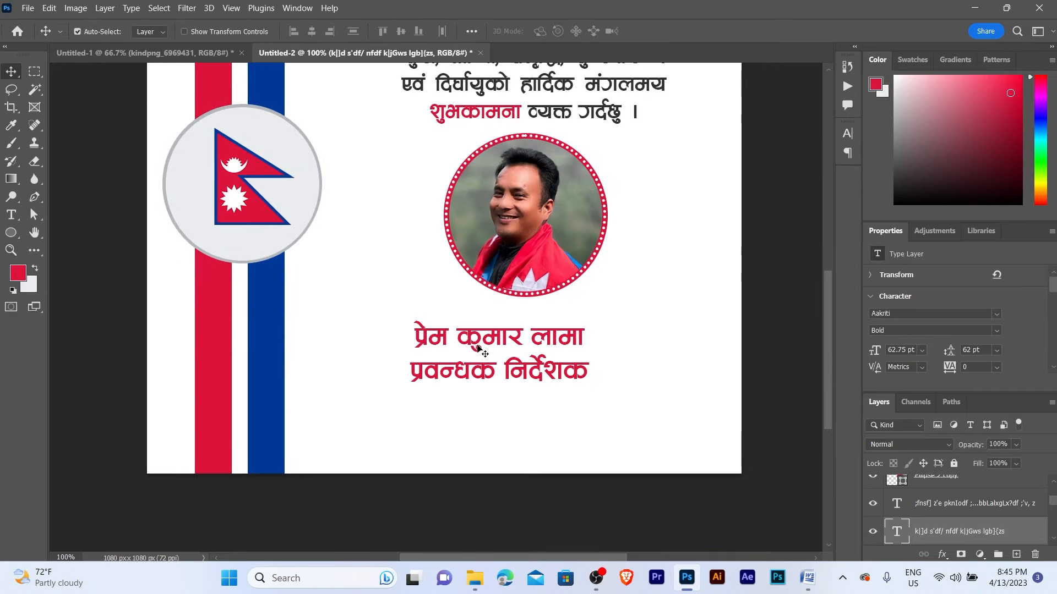
pyautogui.moveTo(477, 346); pyautogui.dragTo(509, 337)
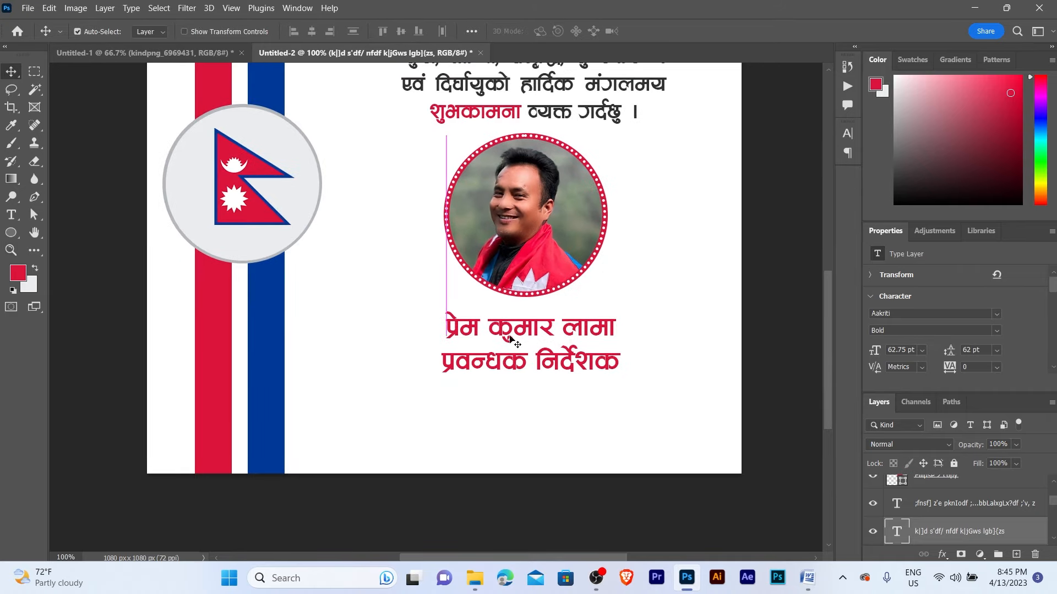
# - Set the प्रवन्धक title line to Regular weight, 50 pt size and 50 pt leading
pyautogui.doubleClick(454, 361)
pyautogui.doubleClick(469, 358)
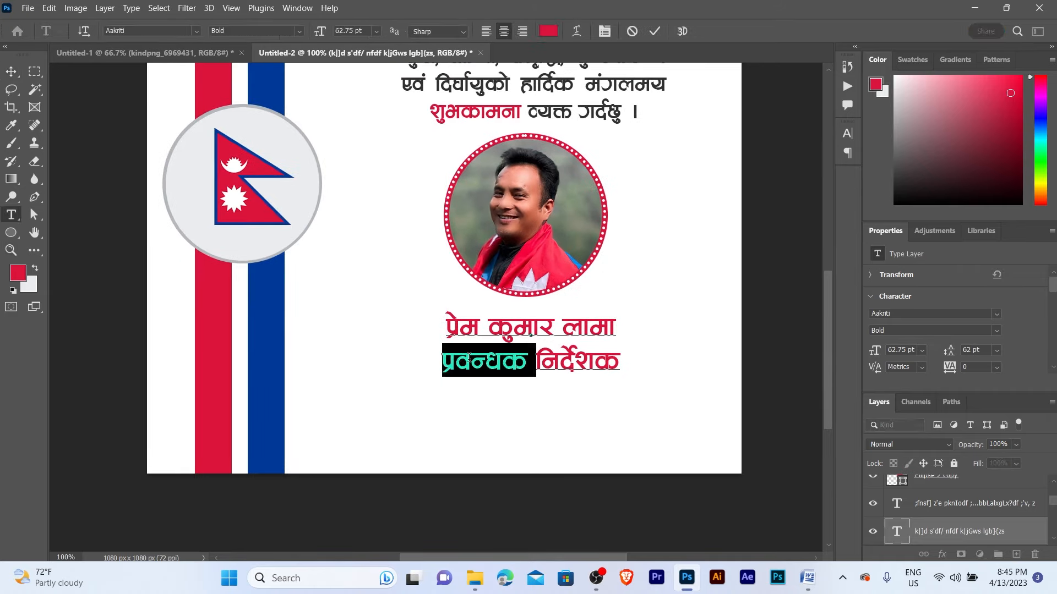
pyautogui.moveTo(537, 359); pyautogui.dragTo(618, 358)
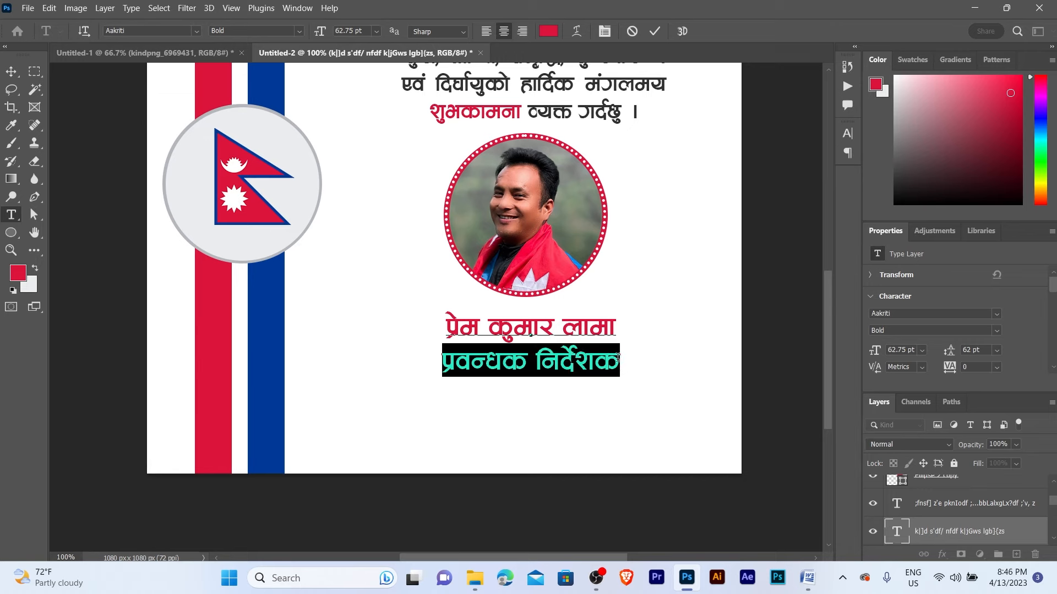
pyautogui.click(847, 134)
pyautogui.click(827, 153)
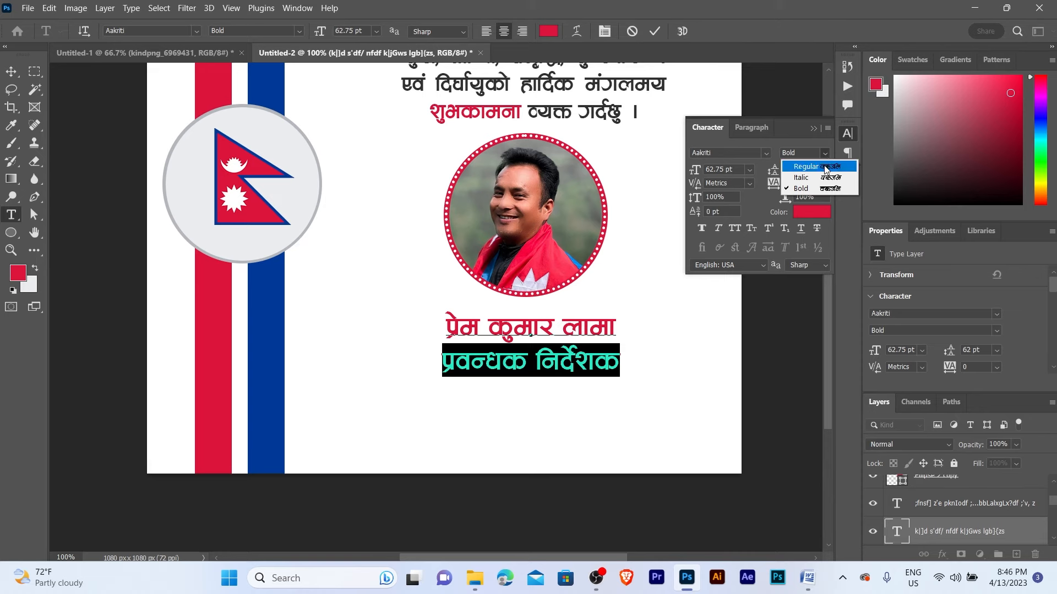
pyautogui.click(825, 167)
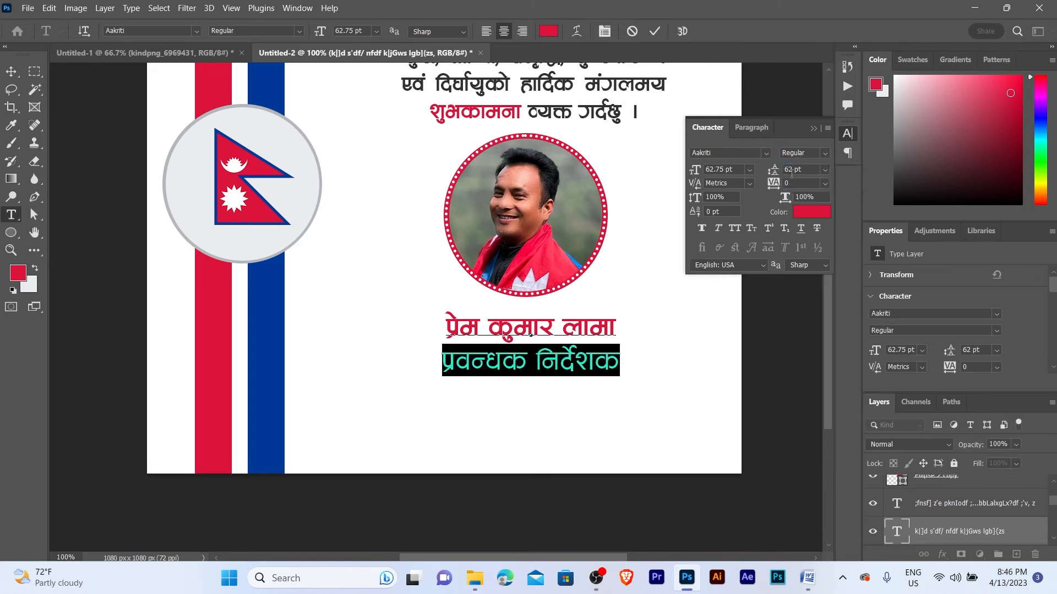
pyautogui.click(716, 170)
pyautogui.write('50')
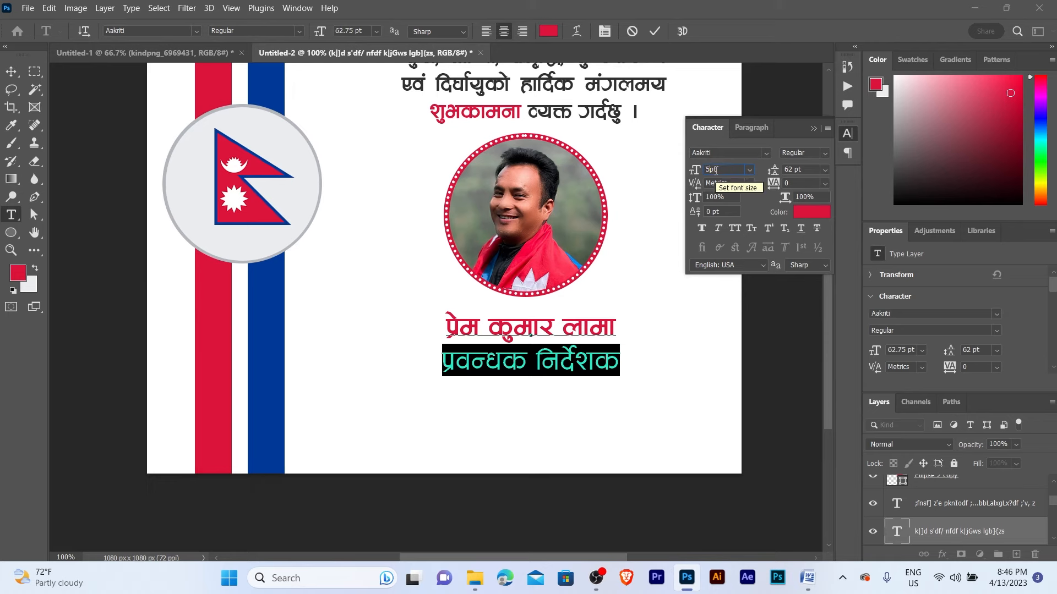
pyautogui.press('Return')
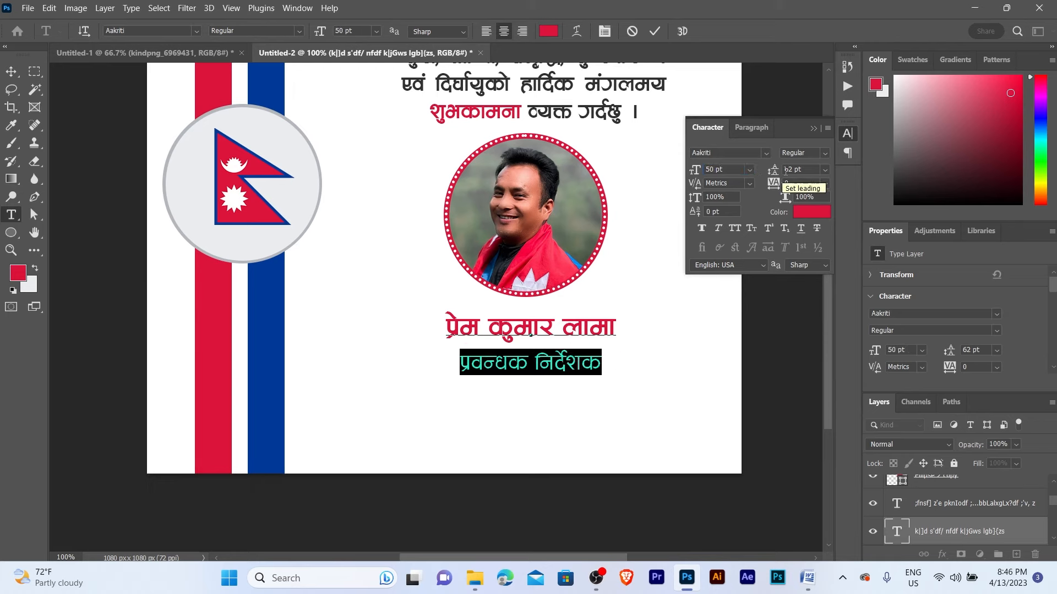
pyautogui.click(787, 170)
pyautogui.write('50')
pyautogui.press('Return')
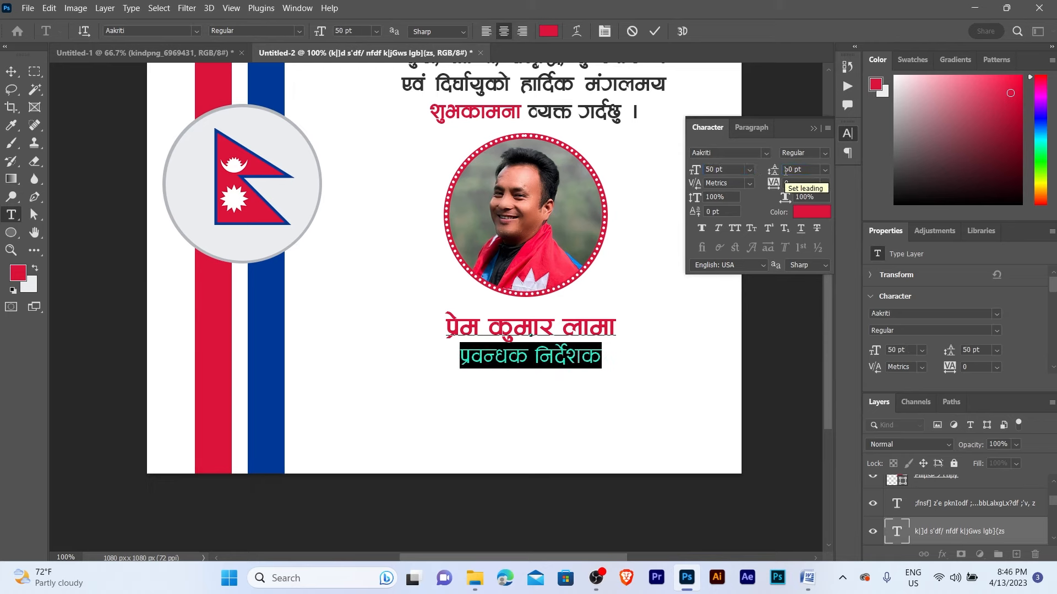
pyautogui.click(814, 128)
# - Colour the whole title line blue from the swatches
pyautogui.hotkey('ctrl', 'Return')
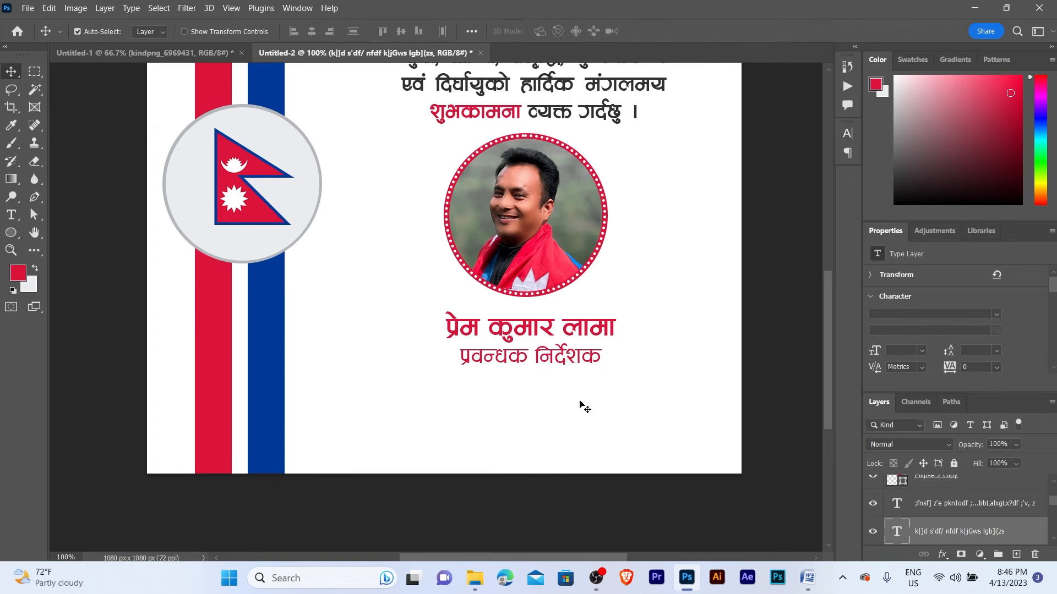
pyautogui.press('z')
pyautogui.click(542, 341)
pyautogui.keyDown('alt'); pyautogui.click(470, 358); pyautogui.keyUp('alt')
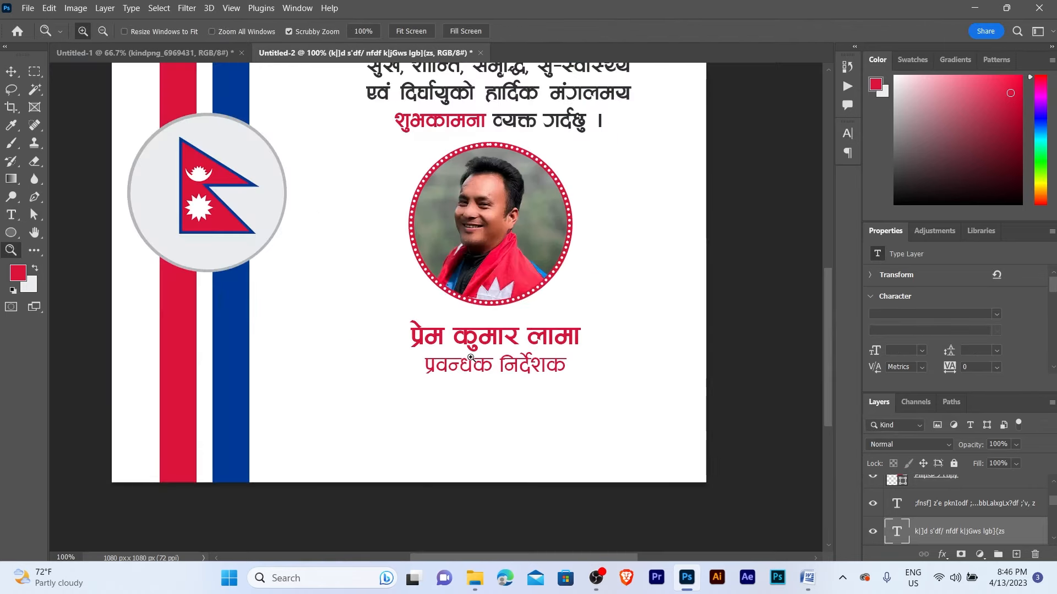
pyautogui.press('v')
pyautogui.moveTo(426, 361); pyautogui.dragTo(585, 381)
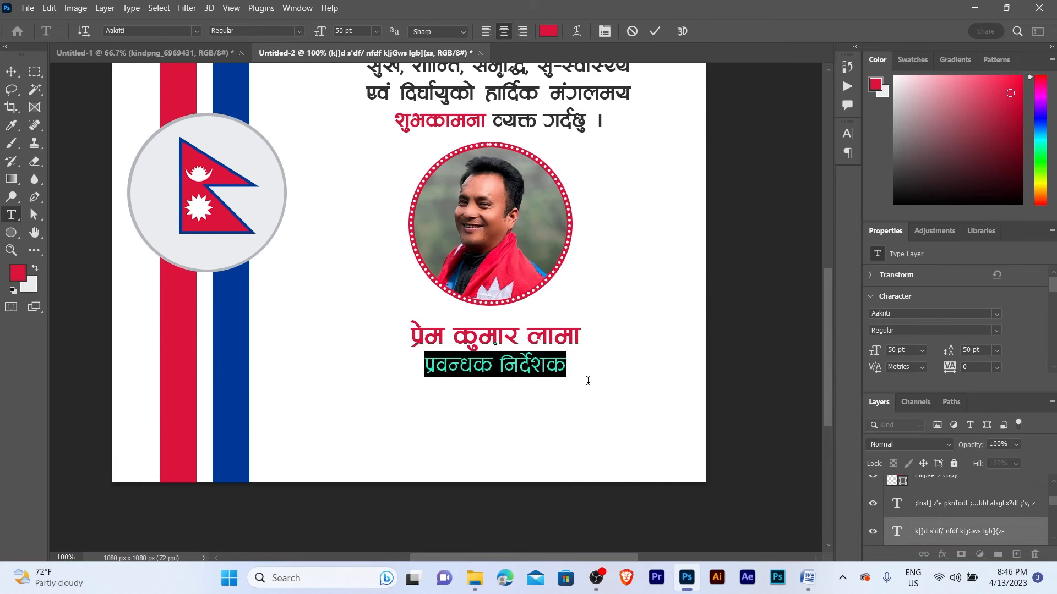
pyautogui.click(911, 60)
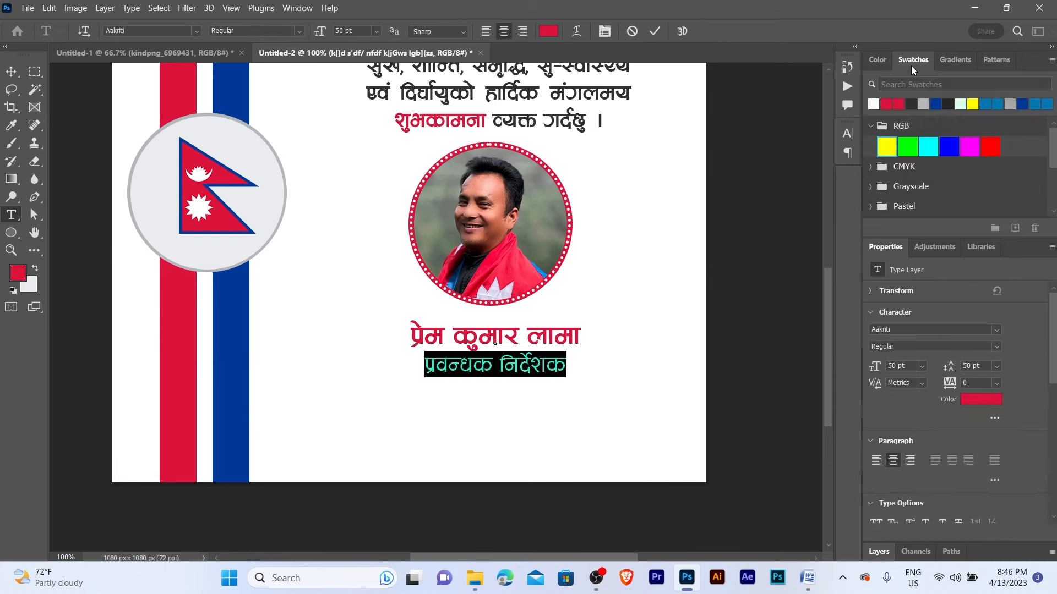
pyautogui.click(952, 146)
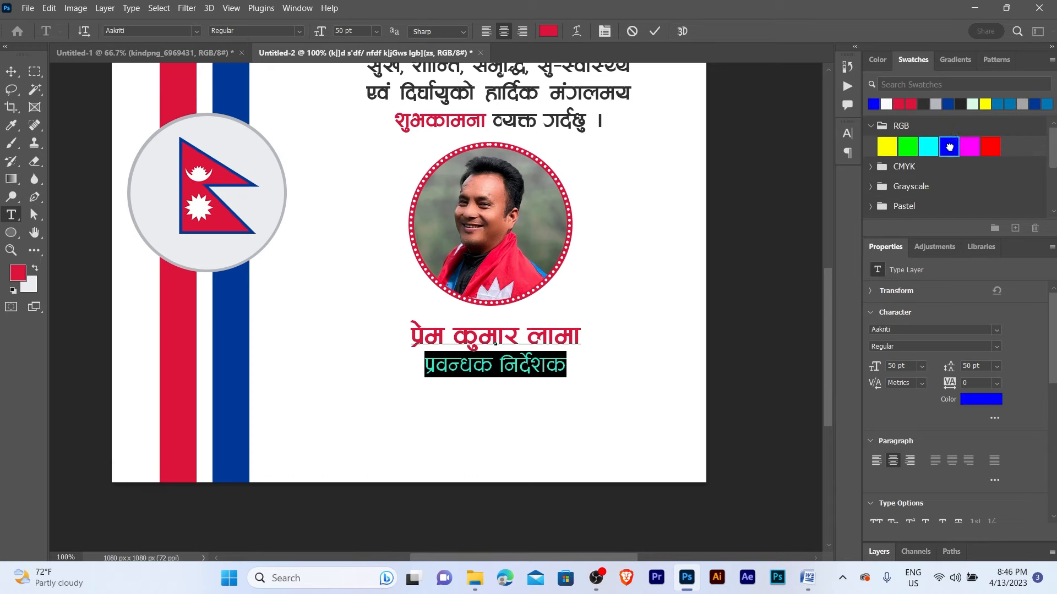
pyautogui.click(11, 72)
# - Nudge the name and title lines down slightly on the poster
pyautogui.press('z')
pyautogui.click(465, 305)
pyautogui.keyDown('alt'); pyautogui.click(465, 304); pyautogui.keyUp('alt')
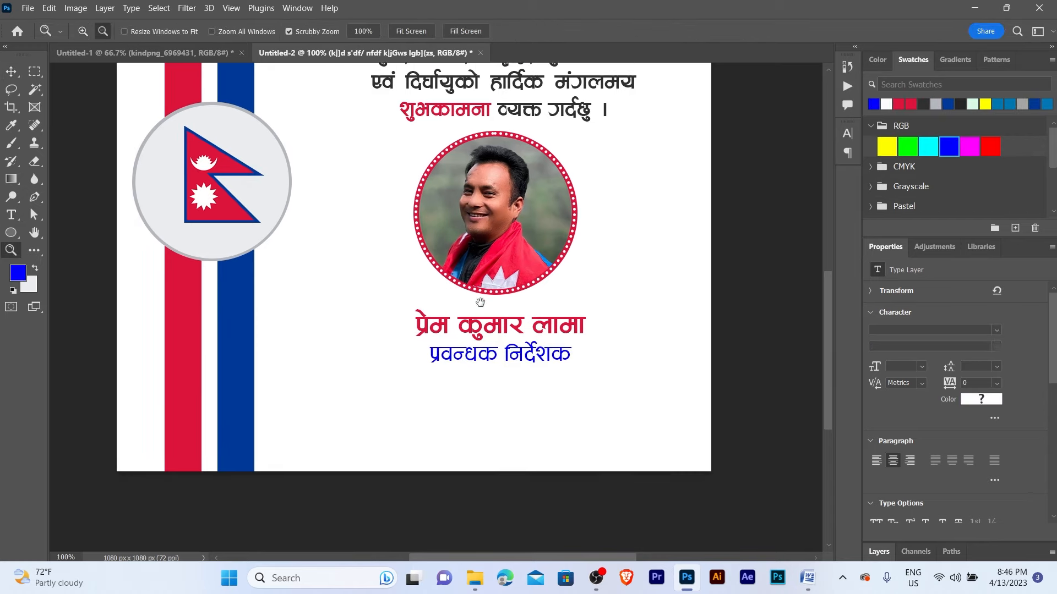
pyautogui.press('v')
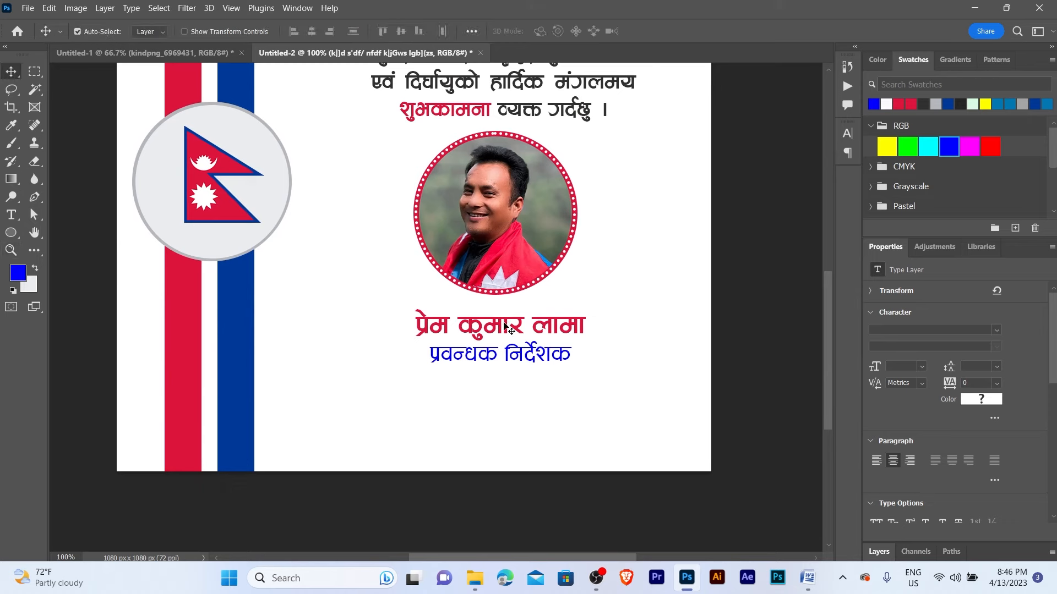
pyautogui.hotkey('shift', 'Down')
pyautogui.press('Down')
pyautogui.press('Down')
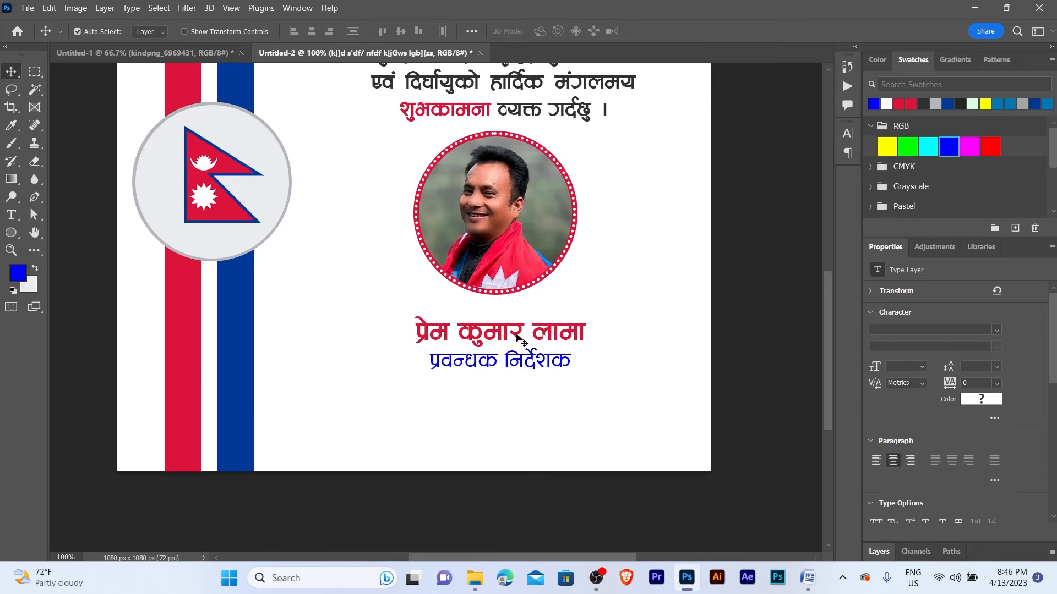
pyautogui.press('z')
pyautogui.click(555, 365)
pyautogui.keyDown('alt'); pyautogui.click(555, 365); pyautogui.keyUp('alt')
pyautogui.press('v')
# - Drag the Aadarsha Post logo file from the New Year Banner Design folder into Photoshop
pyautogui.click(562, 418)
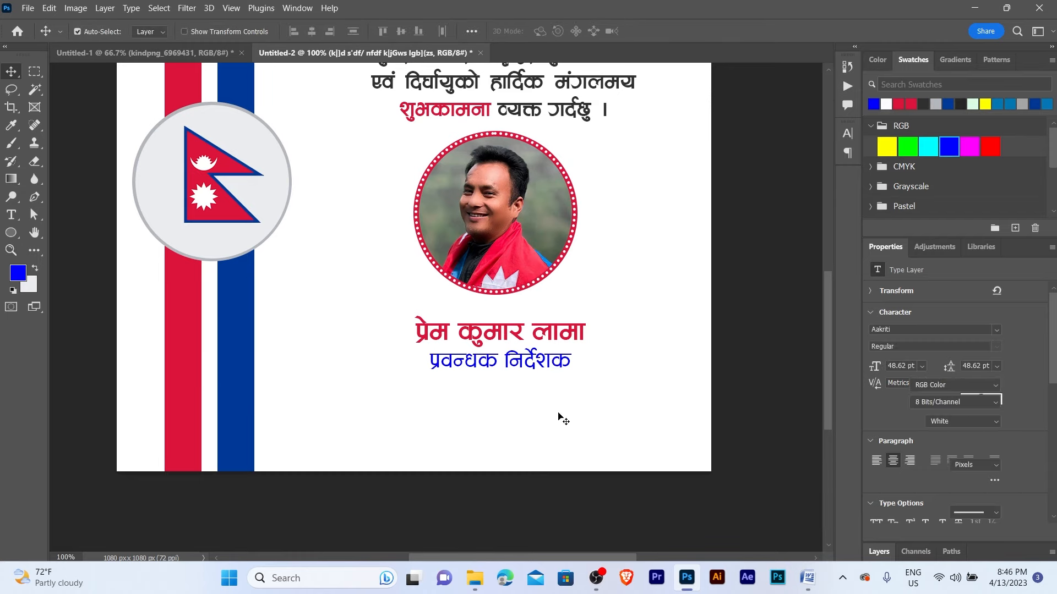
pyautogui.click(475, 591)
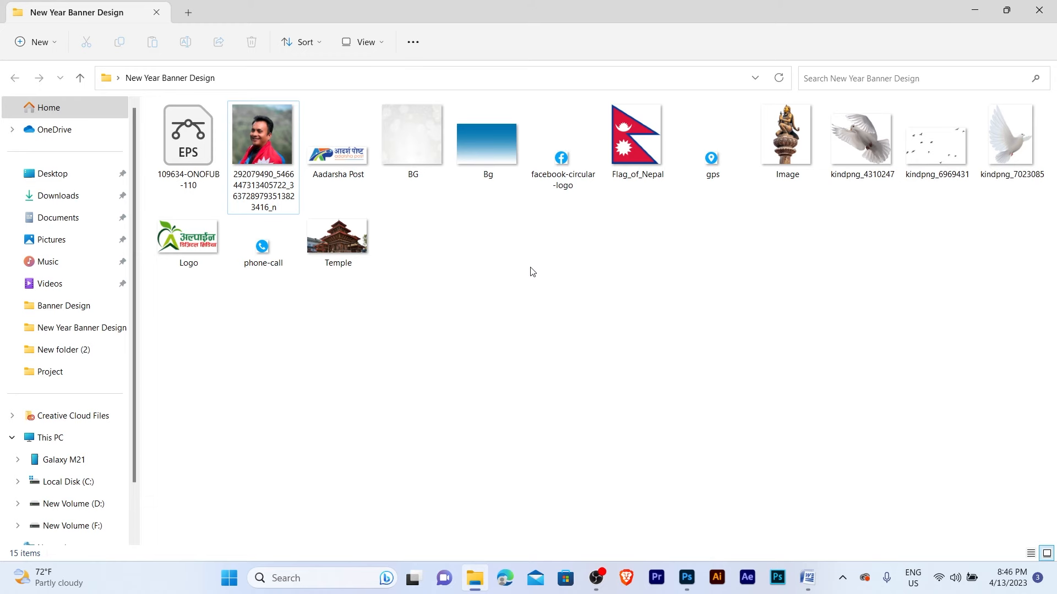
pyautogui.moveTo(338, 144); pyautogui.dragTo(547, 431)
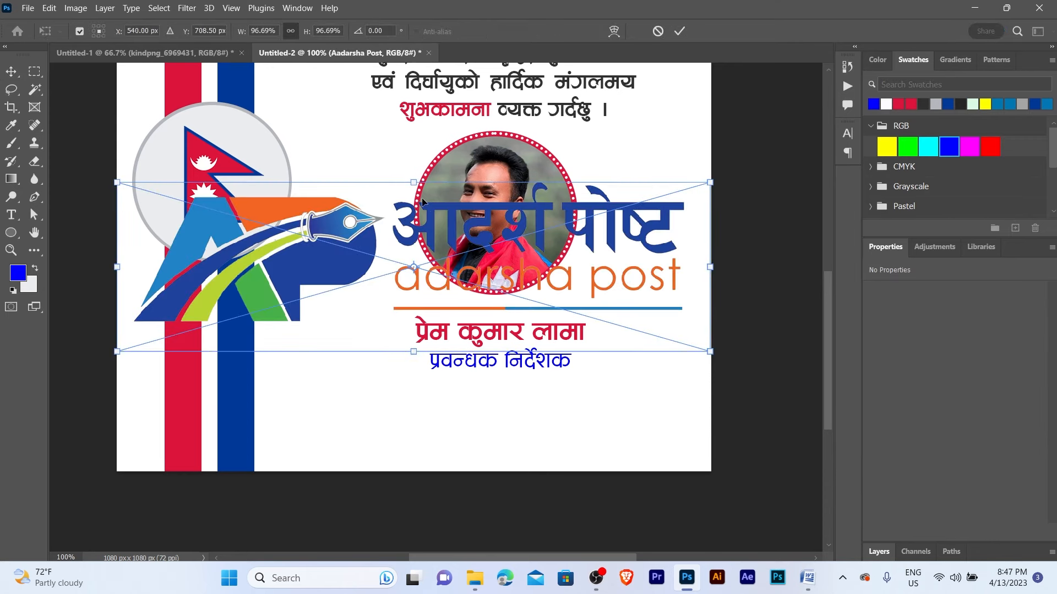
# - Place the Aadarsha Post logo and convert its layer to a smart object
pyautogui.press('Return')
pyautogui.click(880, 552)
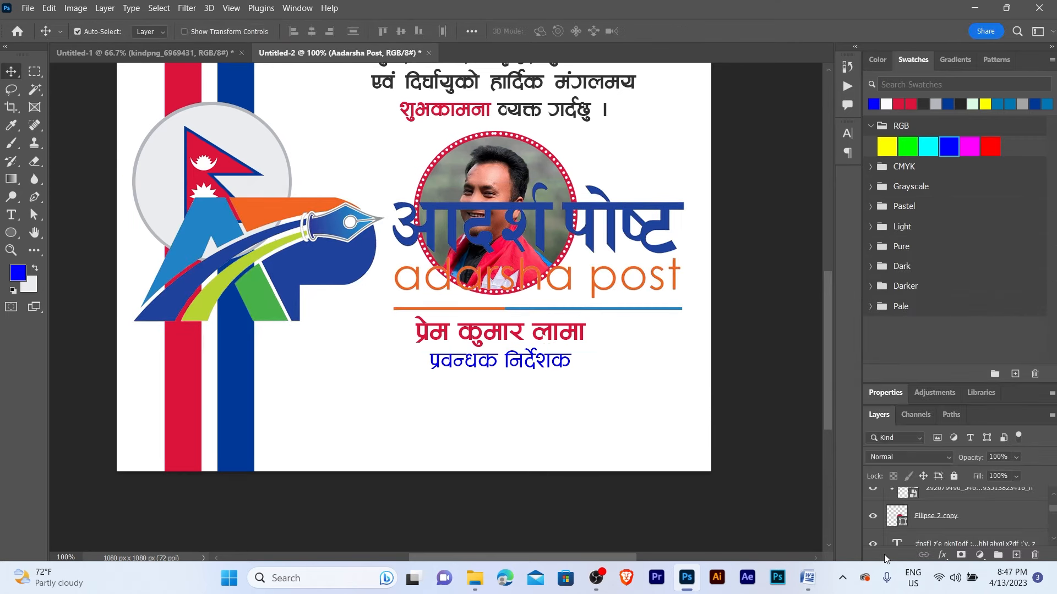
pyautogui.rightClick(971, 499)
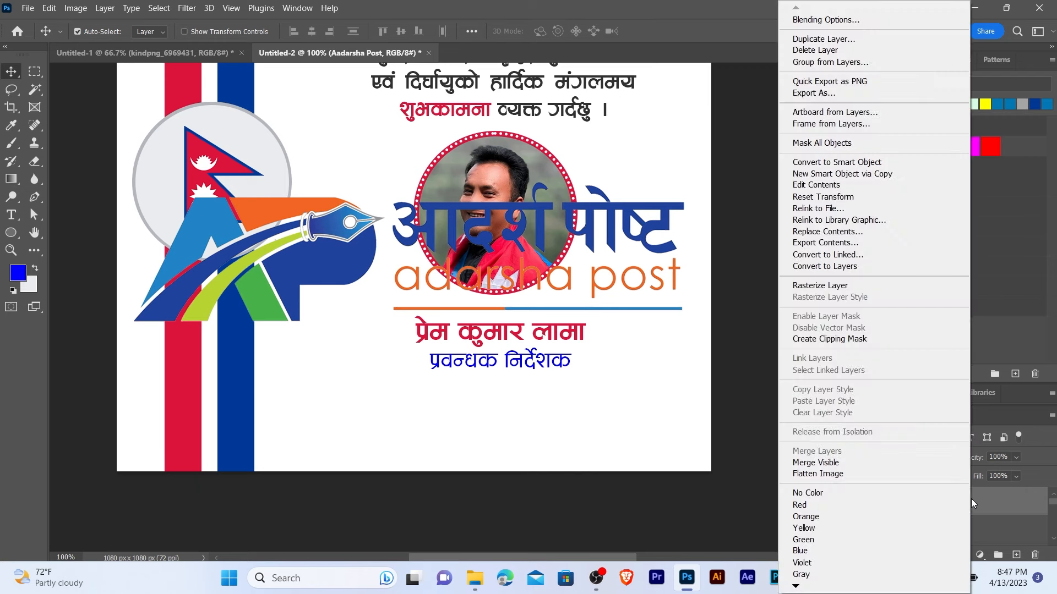
pyautogui.click(836, 162)
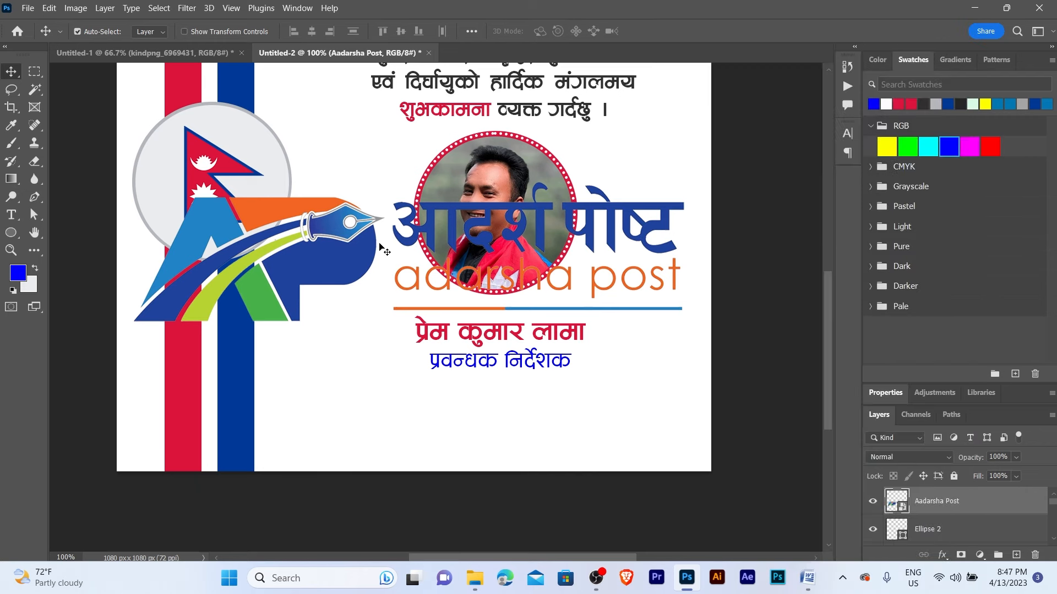
# - Scale the logo down to about 14.5% and move it under the title
pyautogui.hotkey('ctrl', 't')
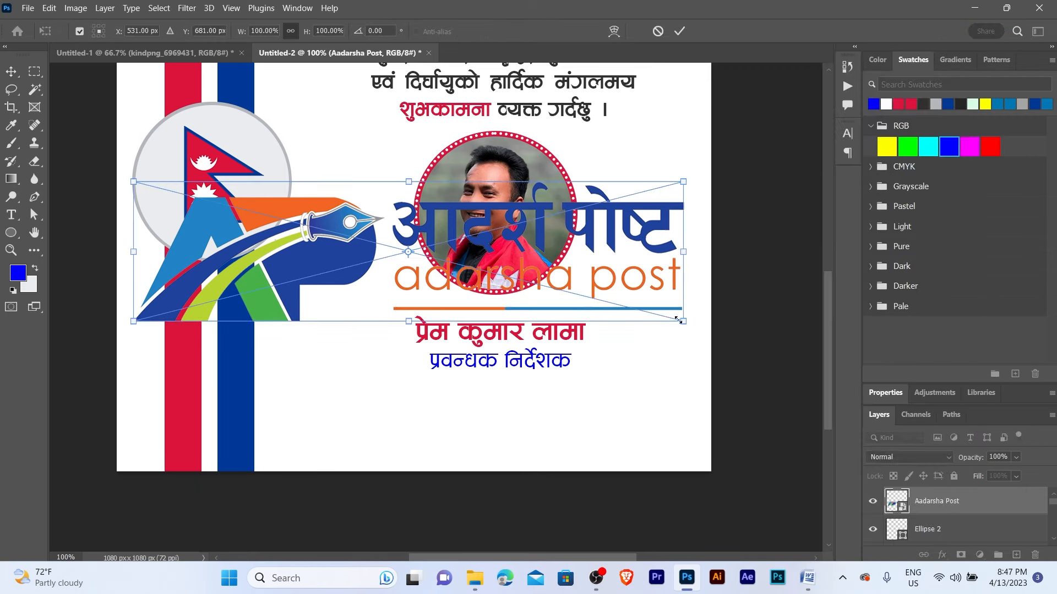
pyautogui.moveTo(678, 320); pyautogui.dragTo(502, 401)
pyautogui.press('Return')
pyautogui.hotkey('ctrl', 'space')
pyautogui.keyDown('ctrl'); pyautogui.click(499, 394); pyautogui.keyUp('ctrl')
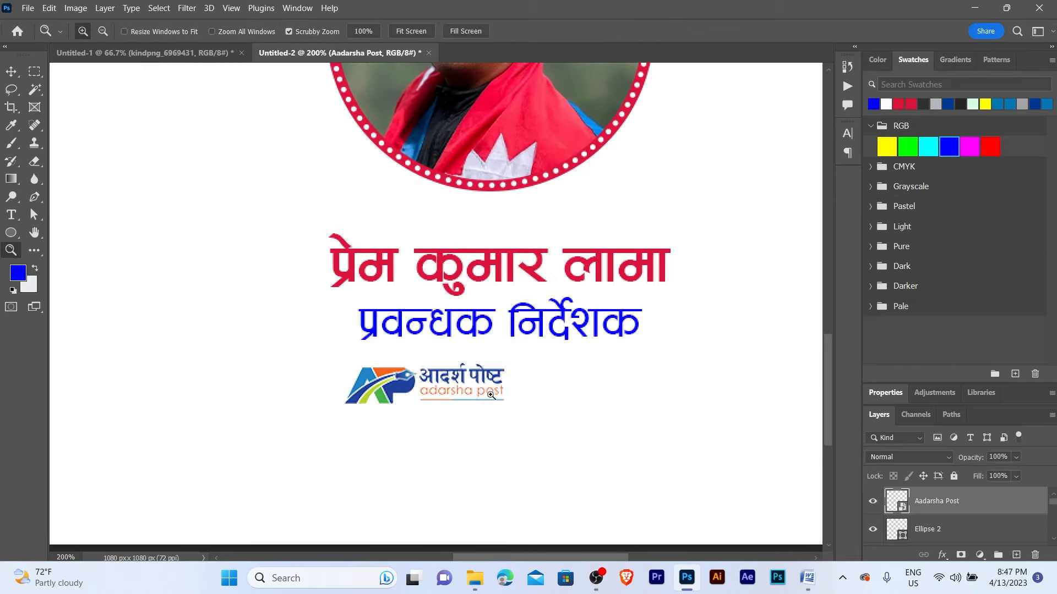
pyautogui.moveTo(416, 391); pyautogui.dragTo(402, 392)
pyautogui.hotkey('ctrl', 'space')
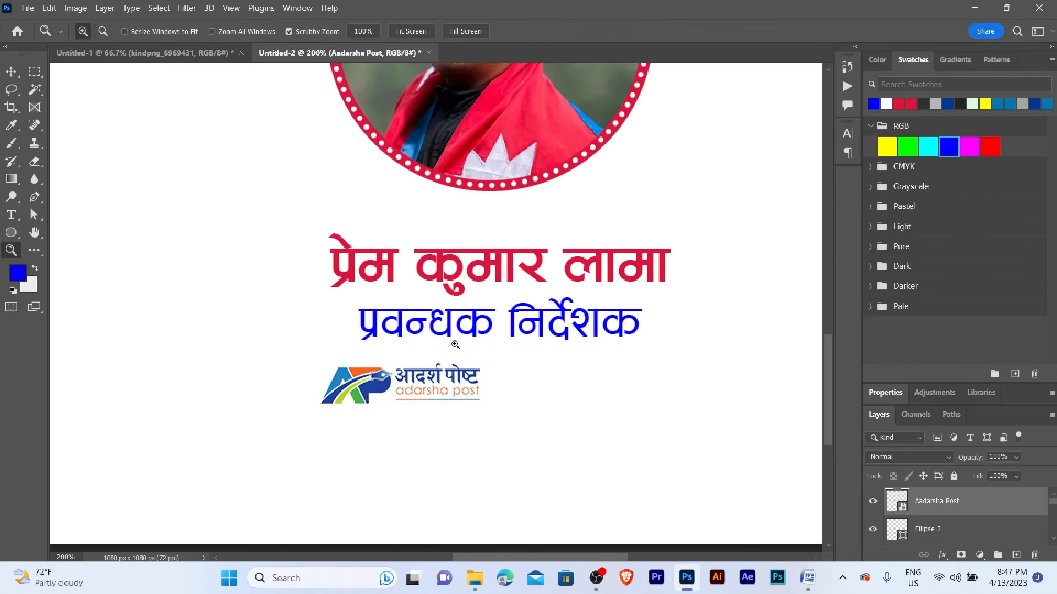
pyautogui.keyDown('ctrl'); pyautogui.keyDown('alt'); pyautogui.click(457, 344); pyautogui.keyUp('alt'); pyautogui.keyUp('ctrl')
pyautogui.keyDown('ctrl'); pyautogui.click(476, 348); pyautogui.keyUp('ctrl')
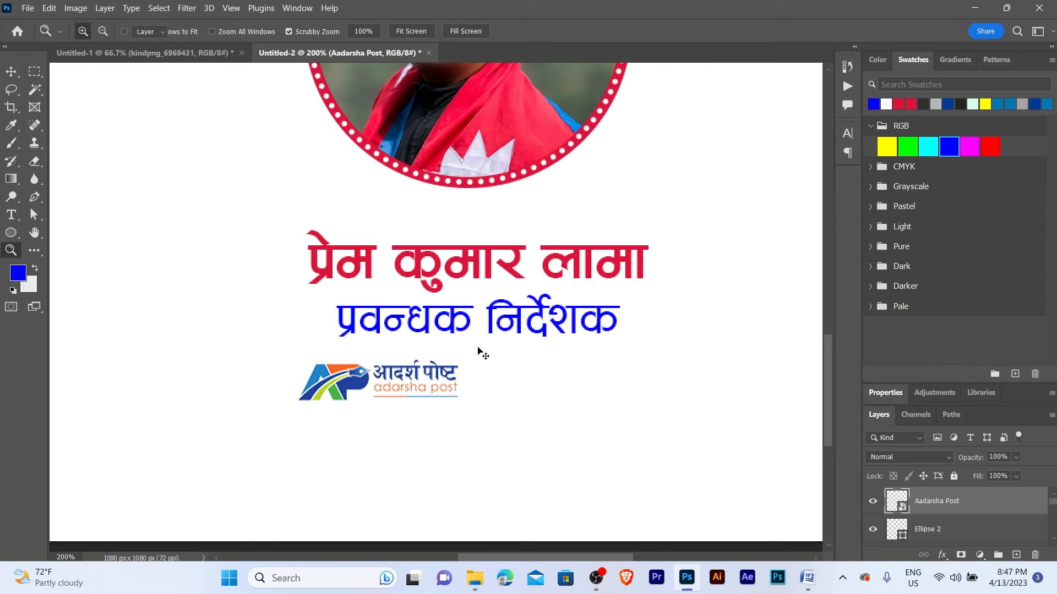
pyautogui.click(400, 376)
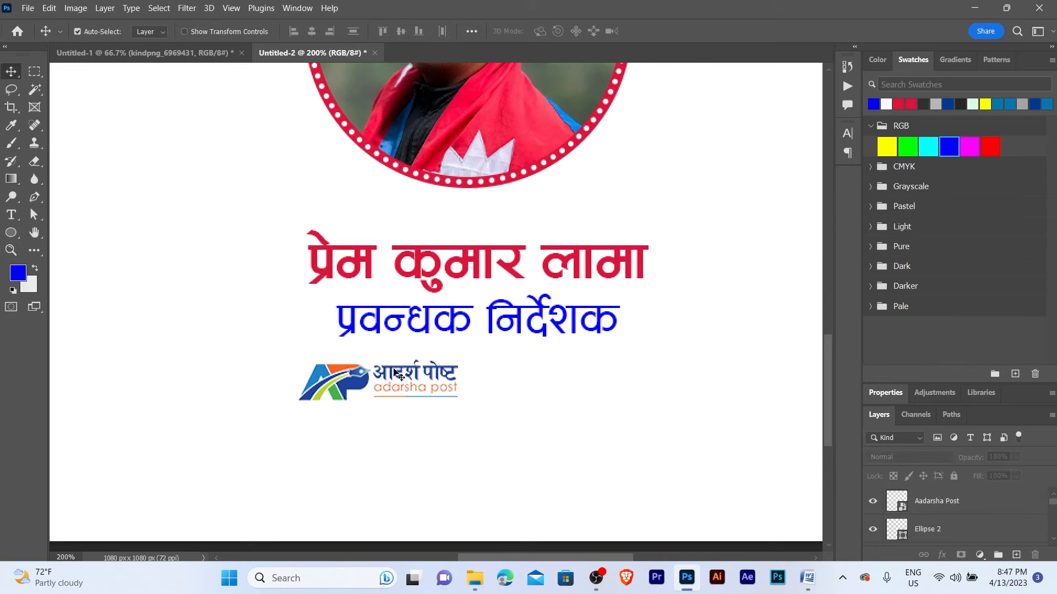
pyautogui.hotkey('ctrl', 'space')
pyautogui.keyDown('ctrl'); pyautogui.click(478, 385); pyautogui.keyUp('ctrl')
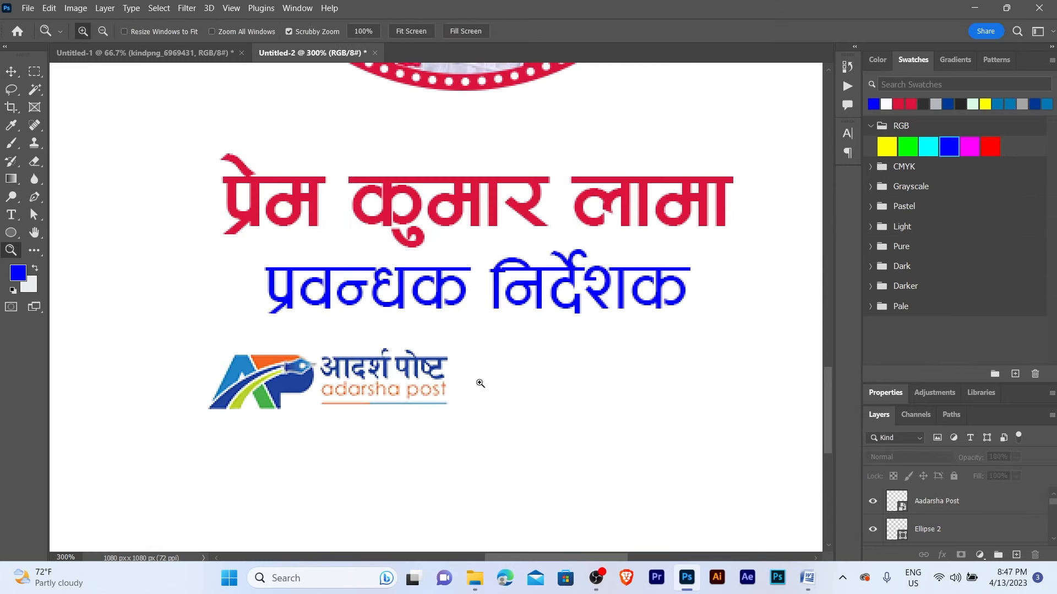
pyautogui.keyDown('ctrl'); pyautogui.keyDown('alt'); pyautogui.click(479, 382); pyautogui.keyUp('alt'); pyautogui.keyUp('ctrl')
# - Duplicate the title text and retype the copy as 'सुनकोशी आर्दश अनलाईन मिडिया'
pyautogui.moveTo(454, 267); pyautogui.dragTo(584, 384)
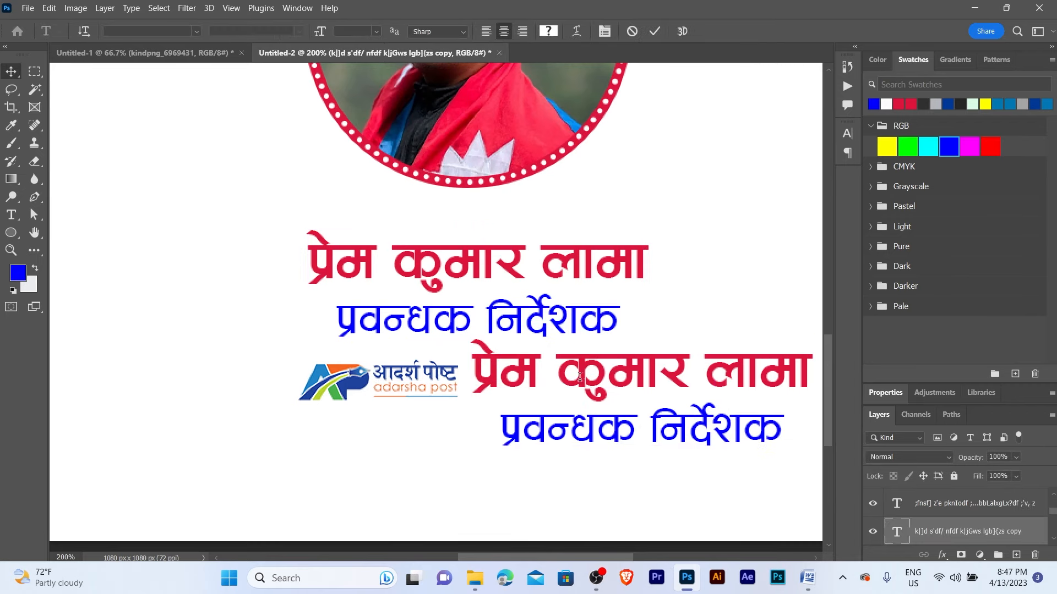
pyautogui.doubleClick(581, 378)
pyautogui.write('s')
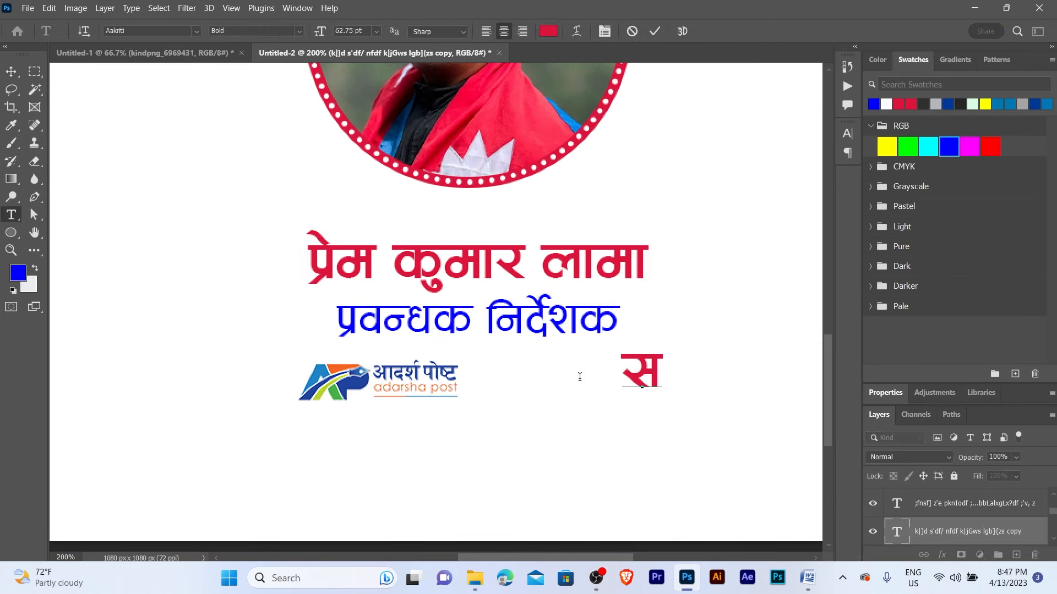
pyautogui.write("'gsfz")
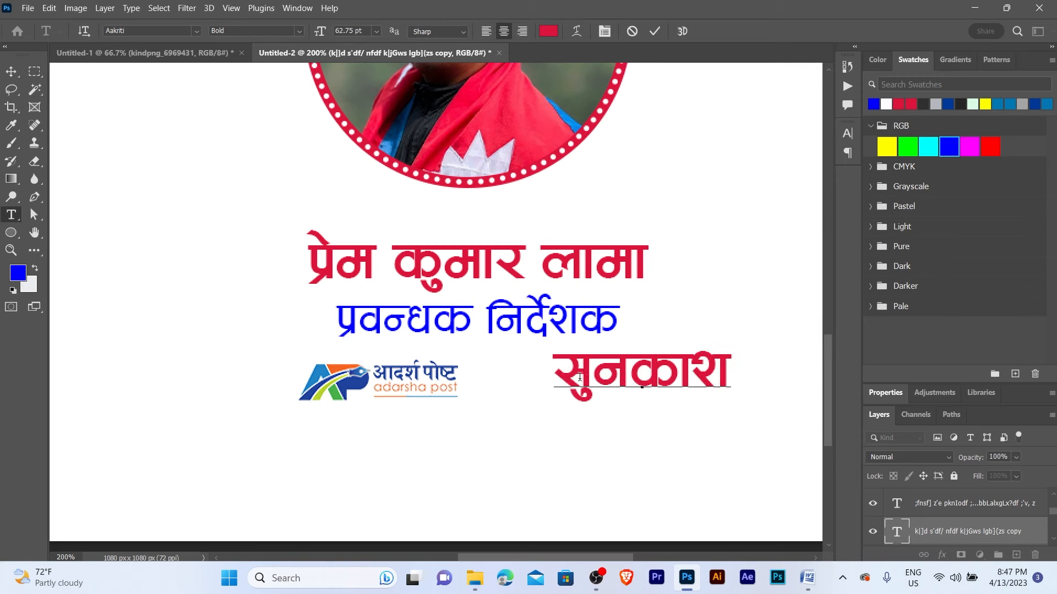
pyautogui.press('BackSpace')
pyautogui.write(']zL cfb')
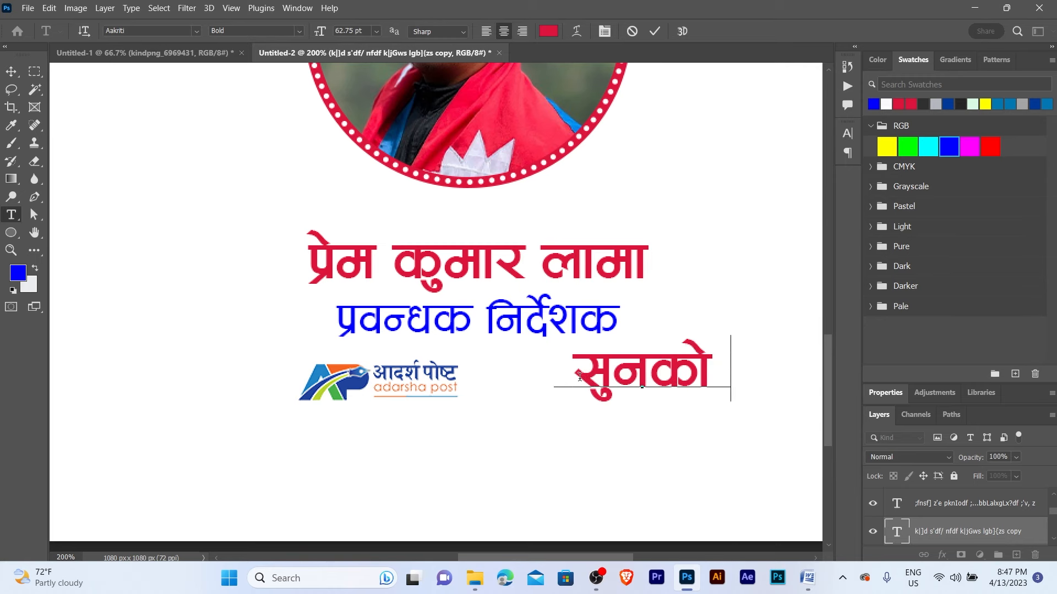
pyautogui.write('{z')
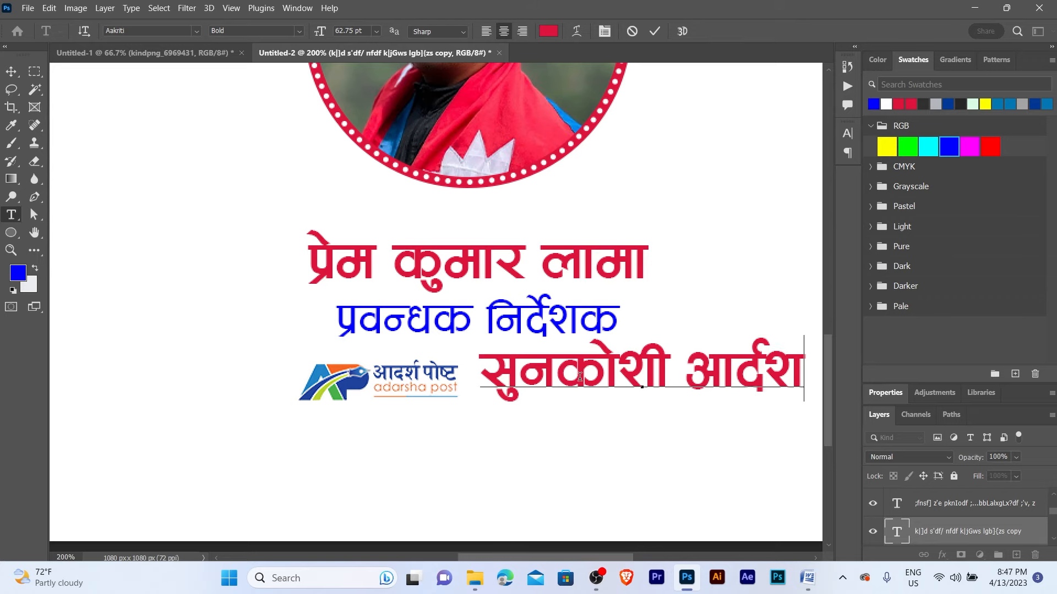
pyautogui.write(' cgnfO{g ldl0f')
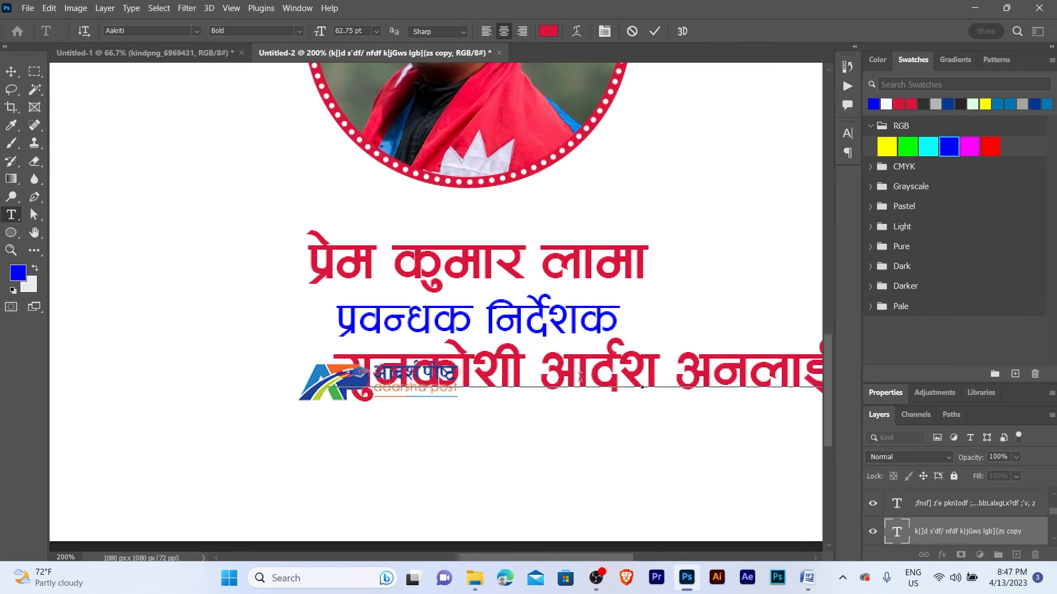
pyautogui.hotkey('ctrl', 'Return')
# - Shrink the new text line and correct its misspelled final letters
pyautogui.moveTo(721, 378); pyautogui.dragTo(632, 359)
pyautogui.hotkey('ctrl', 't')
pyautogui.moveTo(557, 314); pyautogui.dragTo(554, 361)
pyautogui.press('Return')
pyautogui.scroll(1, 552, 348)
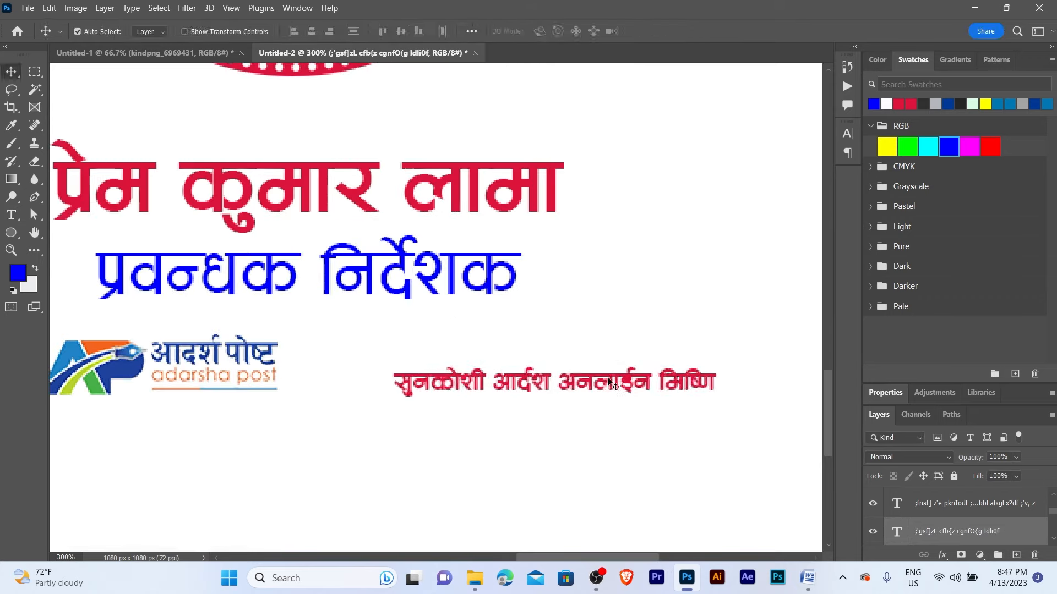
pyautogui.doubleClick(685, 383)
pyautogui.moveTo(686, 383); pyautogui.dragTo(761, 383)
pyautogui.write('l8of')
pyautogui.hotkey('ctrl', 'Return')
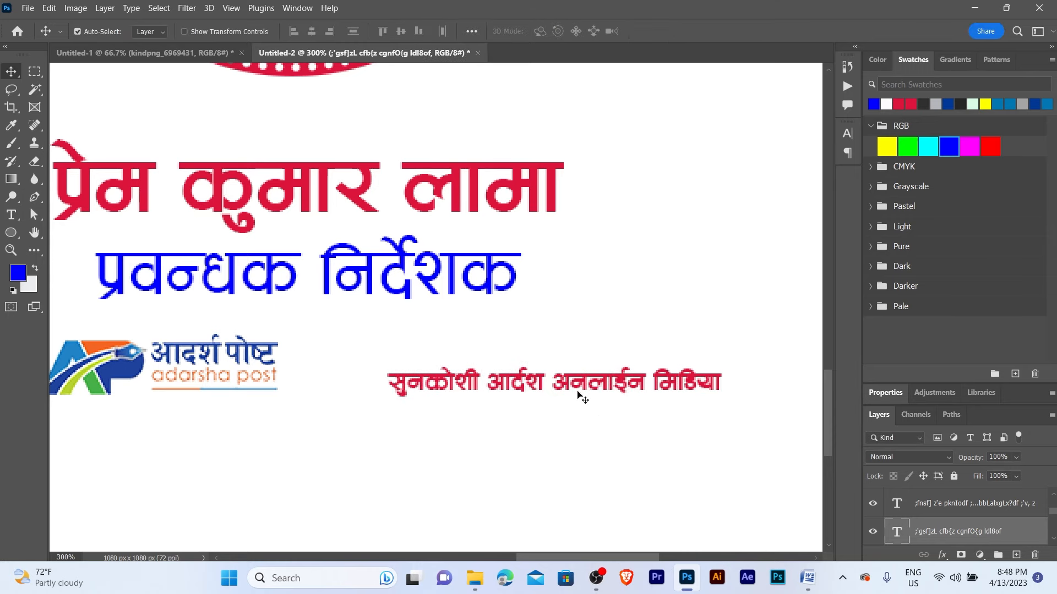
# - Position the new line under the blue title, logo below it, and enlarge the line by half
pyautogui.moveTo(580, 392); pyautogui.dragTo(377, 329)
pyautogui.moveTo(376, 329); pyautogui.dragTo(552, 355)
pyautogui.moveTo(332, 400); pyautogui.dragTo(467, 442)
pyautogui.moveTo(505, 349); pyautogui.dragTo(383, 357)
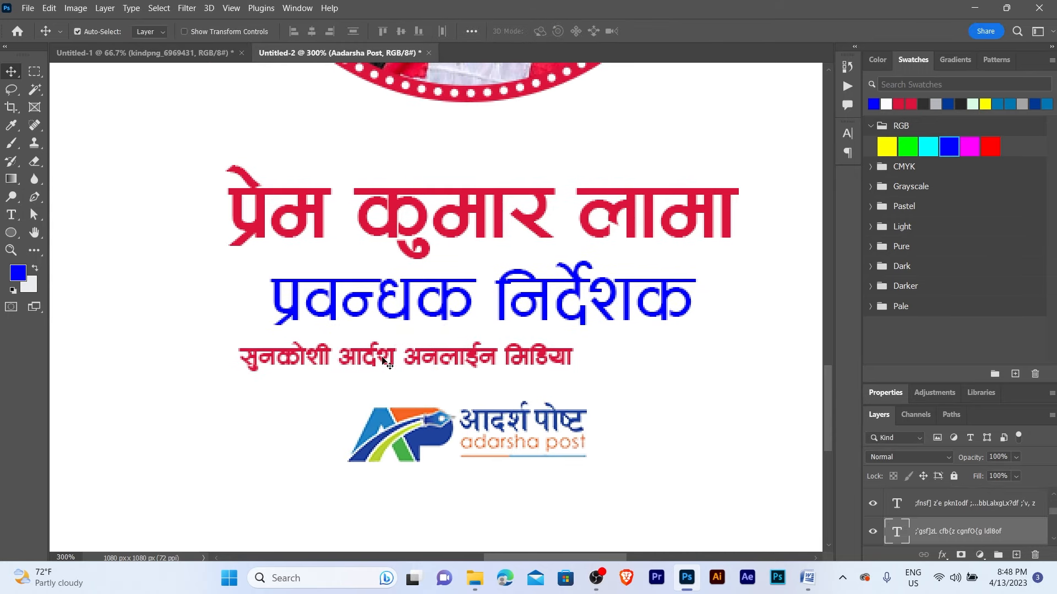
pyautogui.hotkey('ctrl', 't')
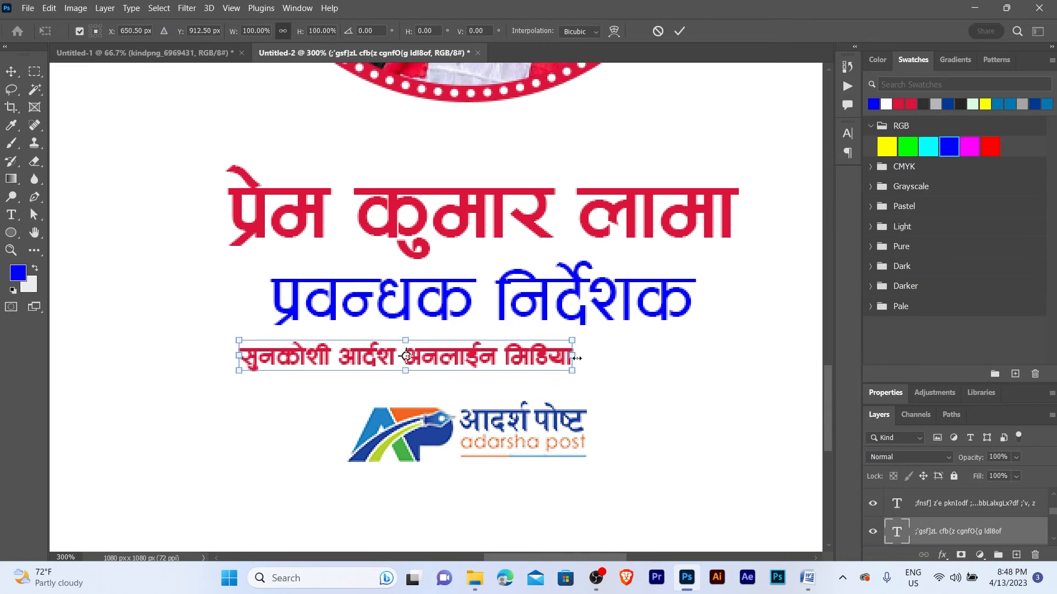
pyautogui.moveTo(576, 358); pyautogui.dragTo(742, 362)
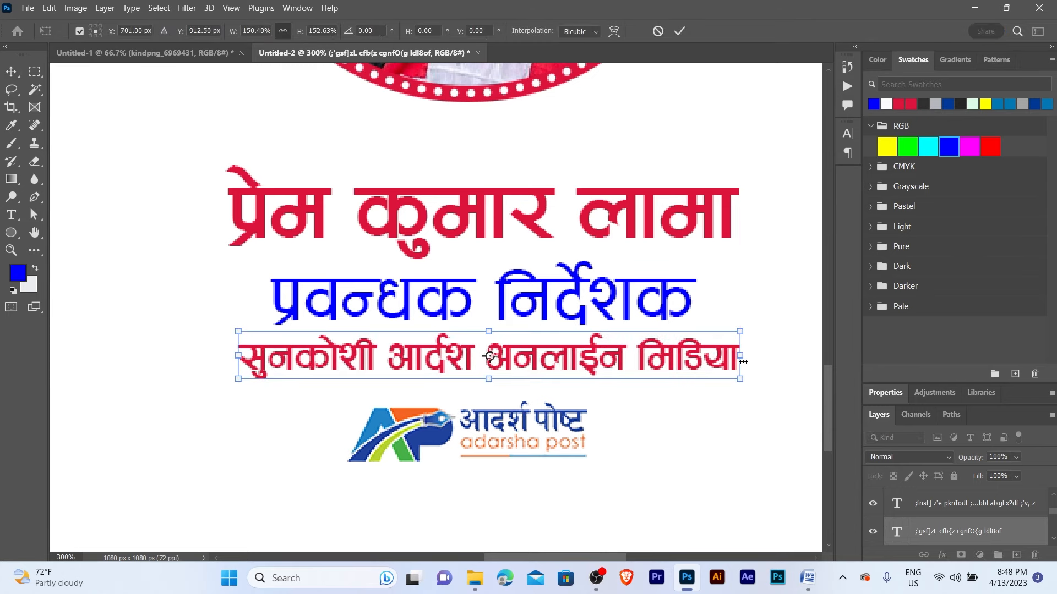
pyautogui.press('Return')
pyautogui.hotkey('shift', 'Down')
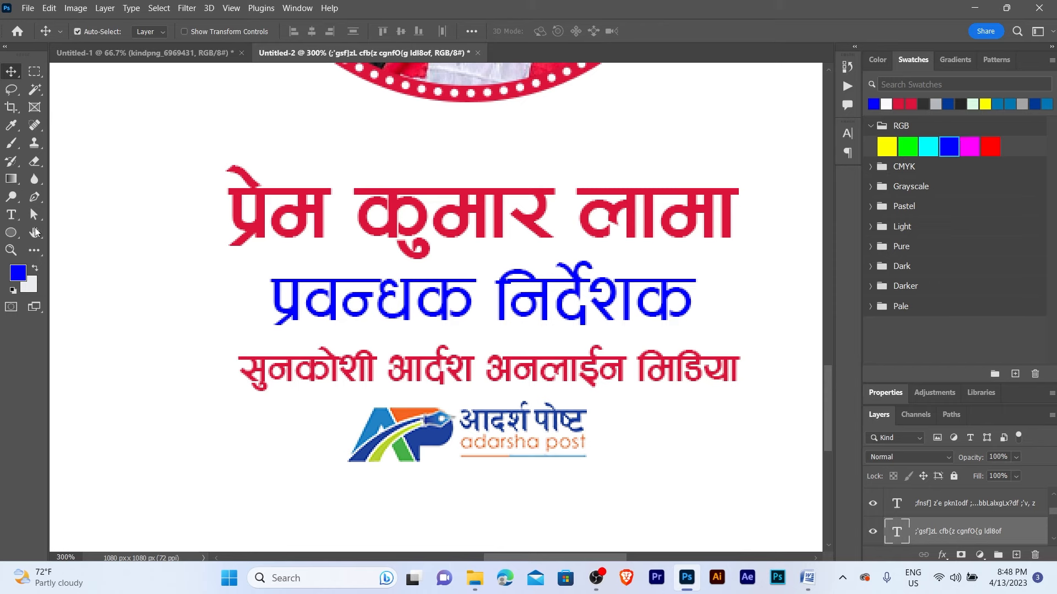
# - Fill the organisation line with dark grey 242425 and fine-tune its position
pyautogui.click(16, 275)
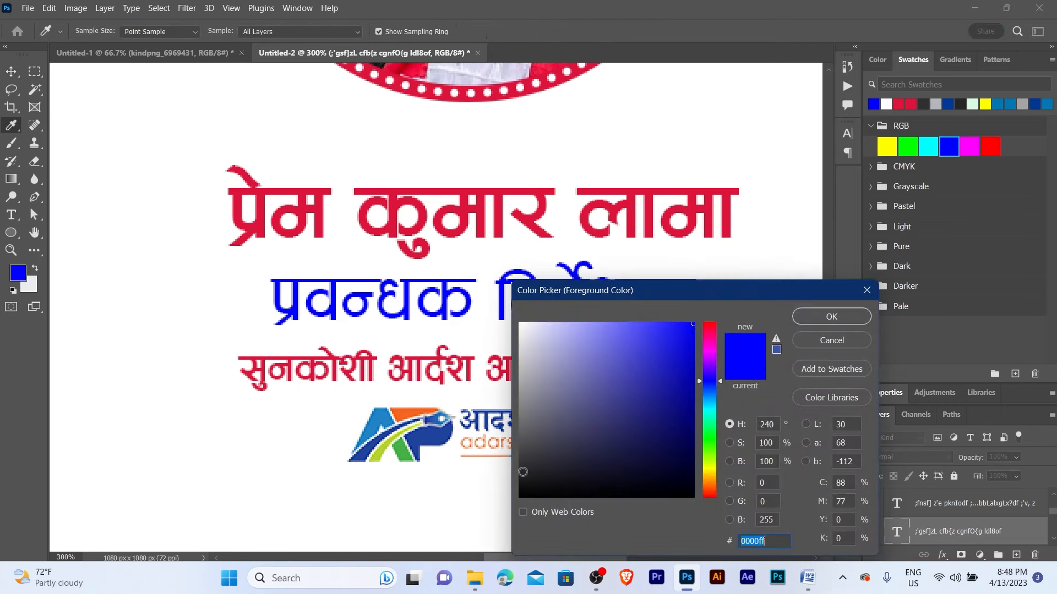
pyautogui.write('242425')
pyautogui.click(825, 320)
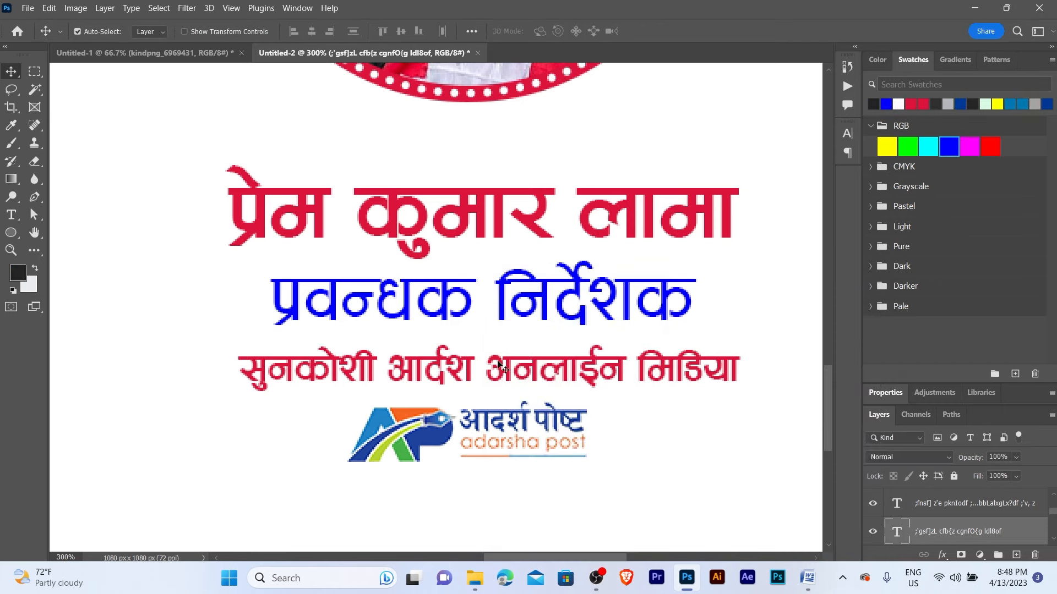
pyautogui.hotkey('alt', 'BackSpace')
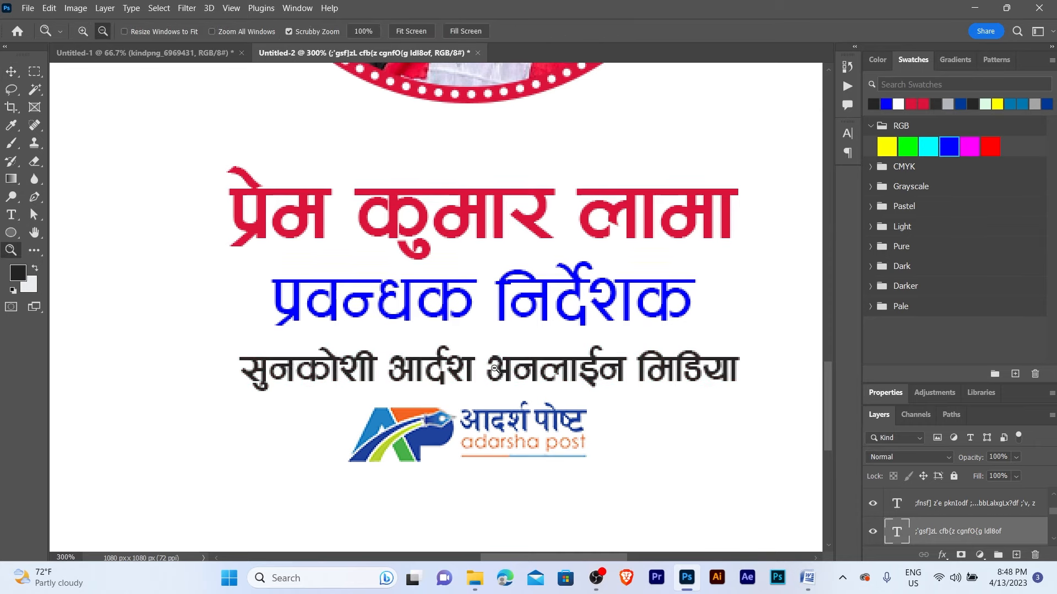
pyautogui.keyDown('alt'); pyautogui.click(517, 374); pyautogui.keyUp('alt')
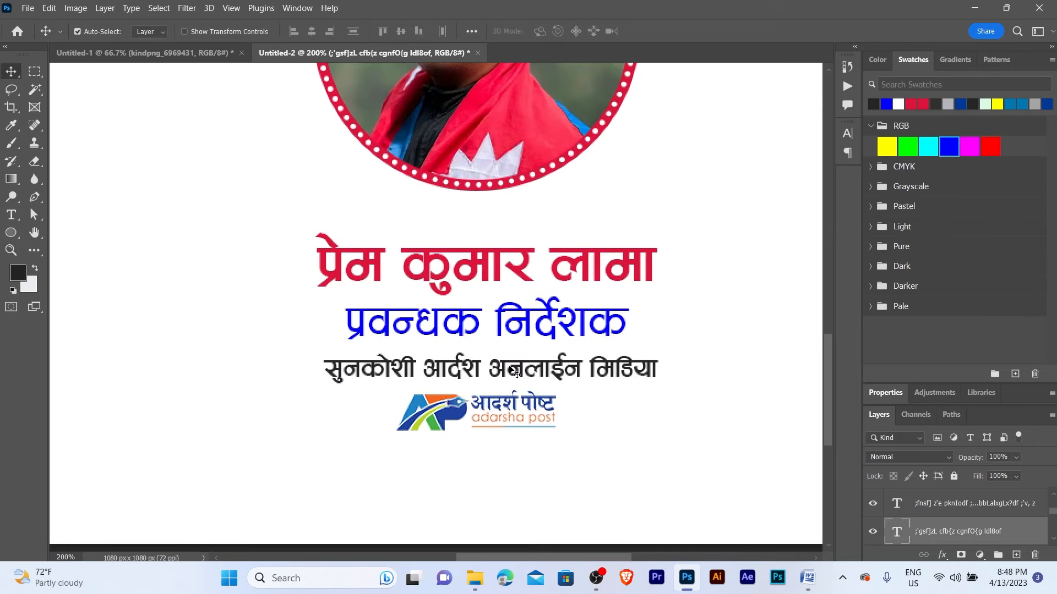
pyautogui.press('Up')
pyautogui.press('Up')
pyautogui.press('Up')
pyautogui.press('Up')
pyautogui.press('Up')
pyautogui.press('Up')
pyautogui.press('Up')
pyautogui.press('Up')
pyautogui.press('Down')
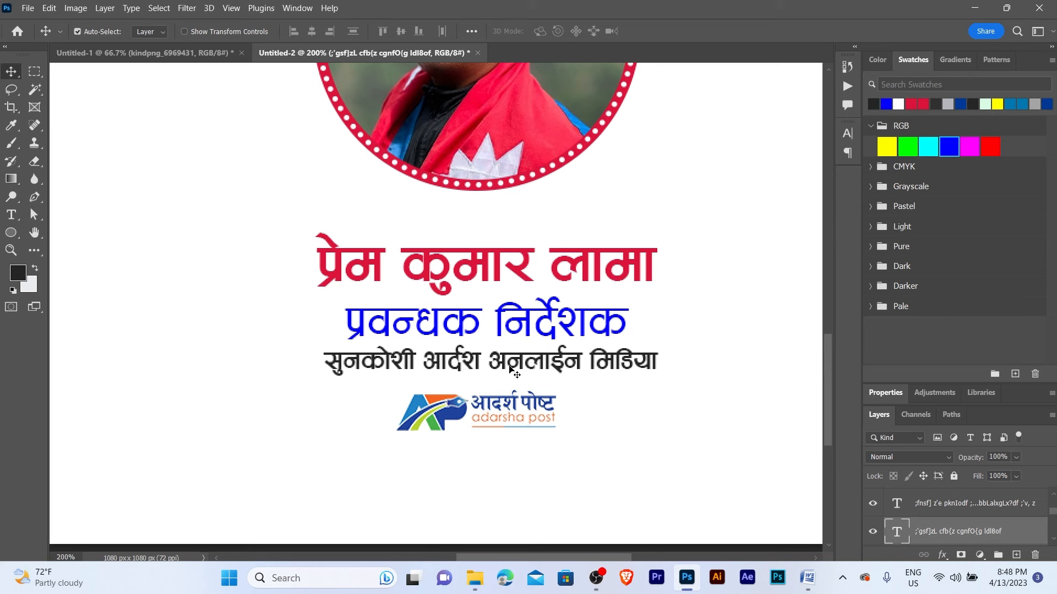
pyautogui.click(467, 417)
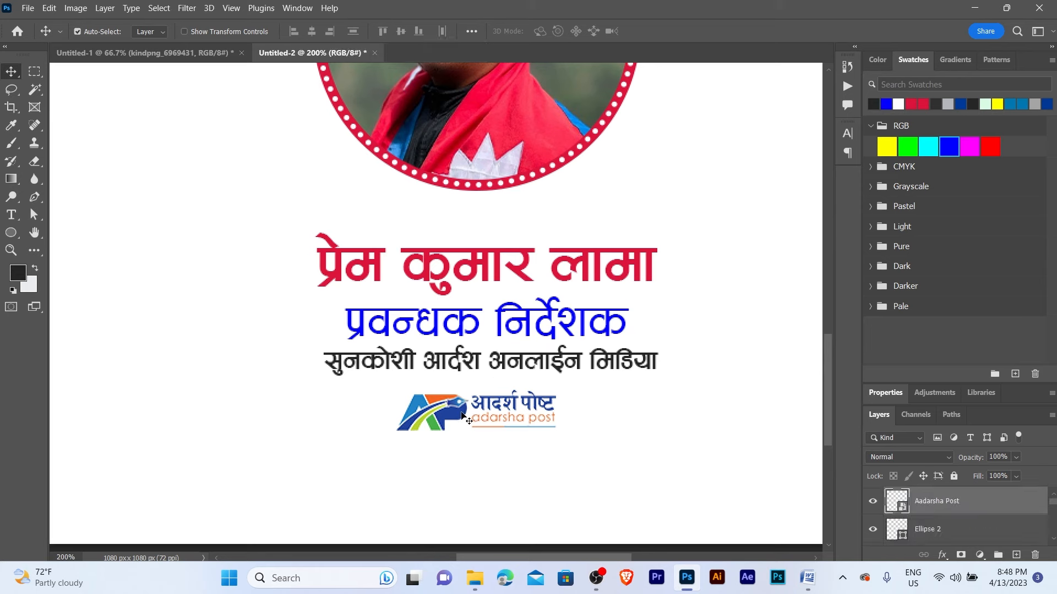
# - Nudge the Aadarsha Post logo up and enlarge it slightly beneath the organisation line
pyautogui.press('Up')
pyautogui.press('Up')
pyautogui.press('Up')
pyautogui.press('Up')
pyautogui.press('Up')
pyautogui.press('Up')
pyautogui.press('Up')
pyautogui.press('Up')
pyautogui.press('Up')
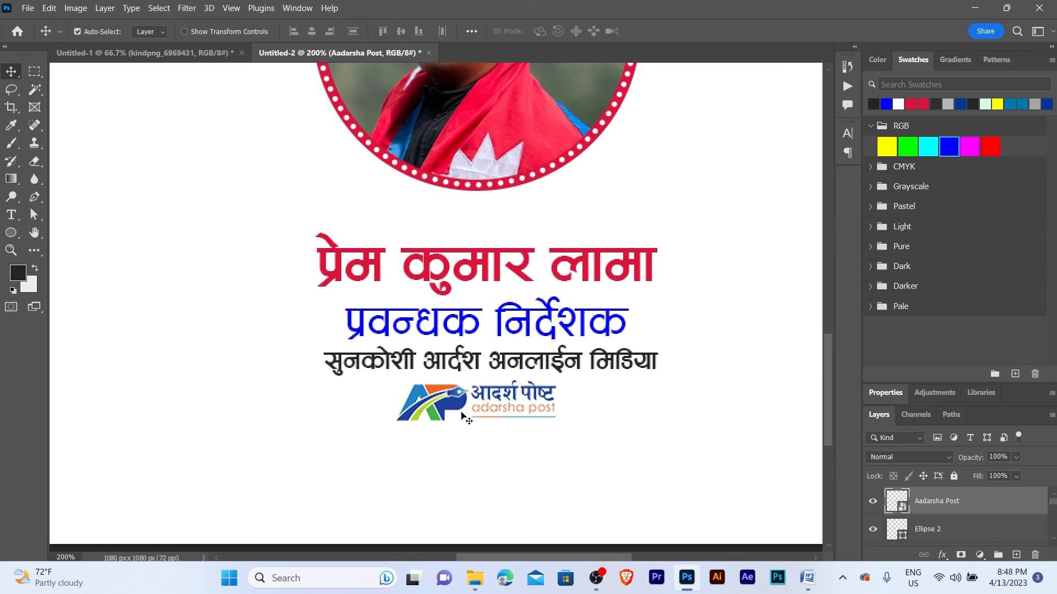
pyautogui.hotkey('ctrl', 't')
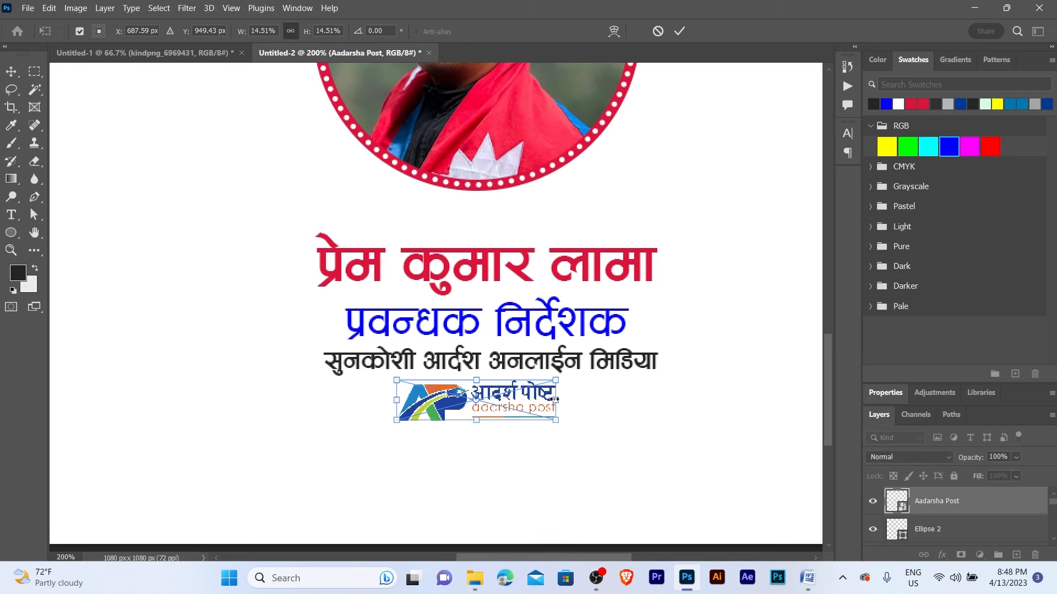
pyautogui.moveTo(555, 400); pyautogui.dragTo(568, 404)
pyautogui.press('Return')
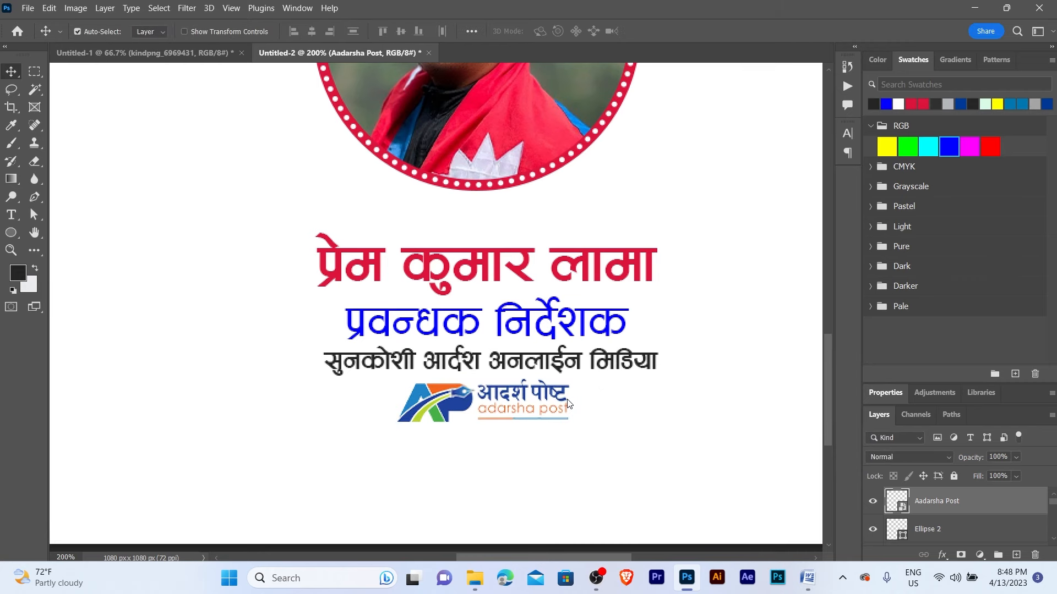
pyautogui.moveTo(490, 461); pyautogui.dragTo(452, 276)
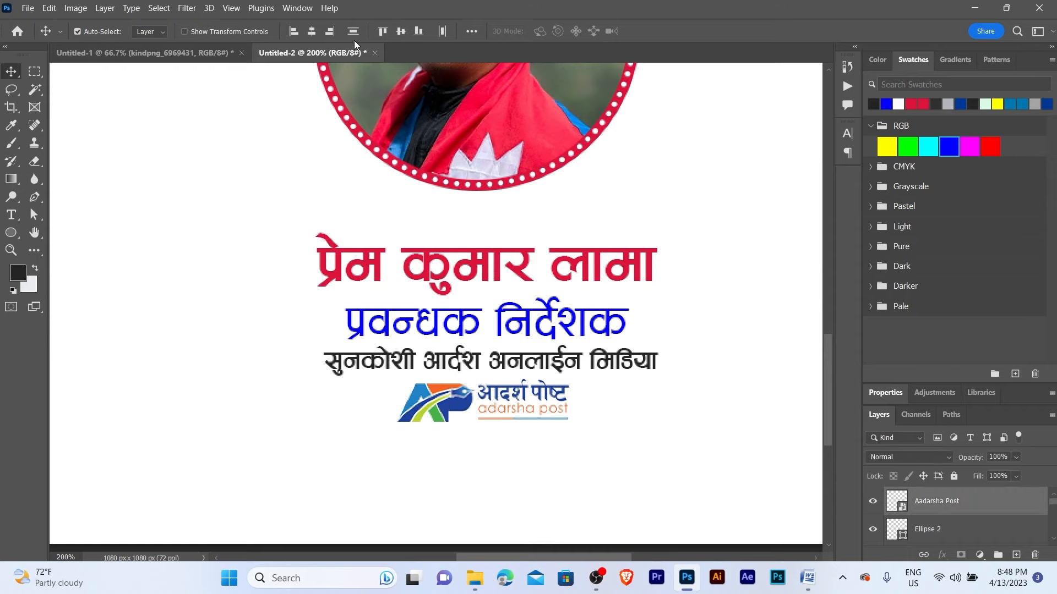
# - Select the name, title and logo layers, nudge them down, and group them
pyautogui.press('z')
pyautogui.keyDown('alt'); pyautogui.click(566, 338); pyautogui.keyUp('alt')
pyautogui.keyDown('alt'); pyautogui.click(566, 338); pyautogui.keyUp('alt')
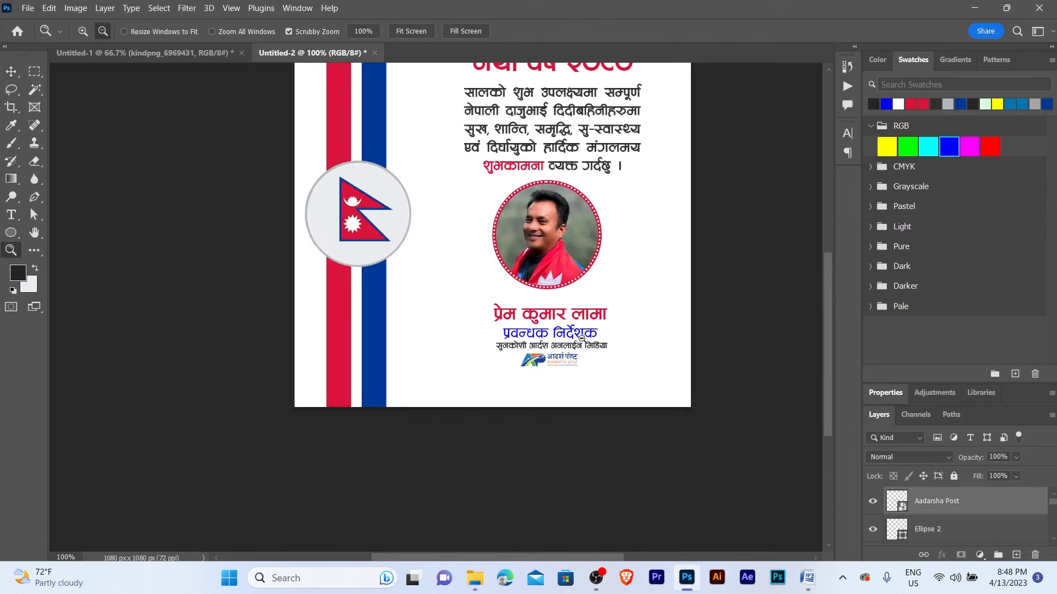
pyautogui.scroll(-1, 567, 338)
pyautogui.scroll(3, 567, 338)
pyautogui.scroll(-1, 550, 338)
pyautogui.moveTo(543, 405); pyautogui.dragTo(509, 301)
pyautogui.moveTo(532, 310); pyautogui.dragTo(532, 325)
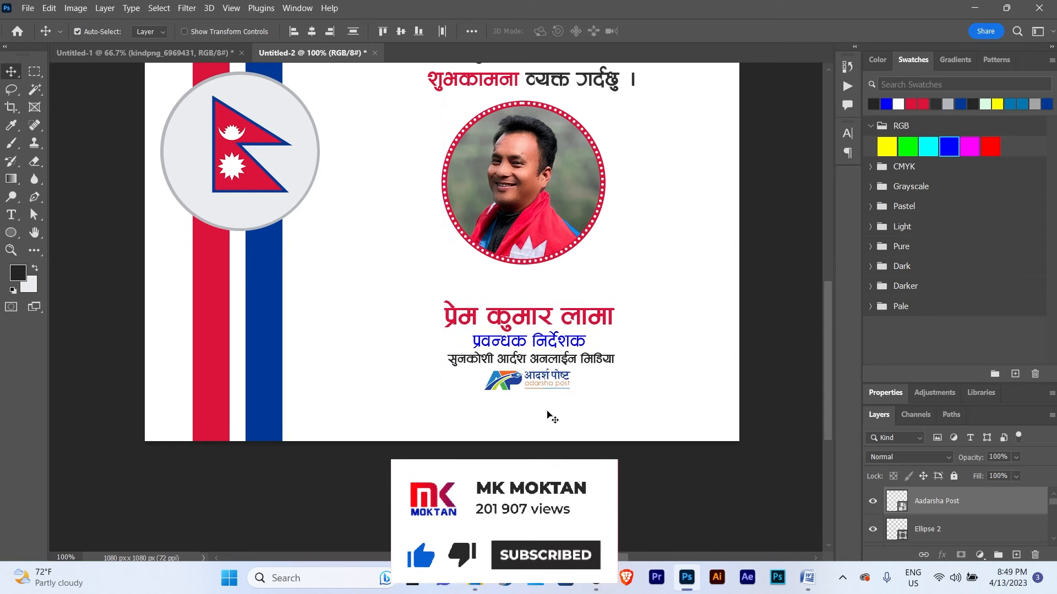
pyautogui.hotkey('ctrl', 'g')
# - Nudge the group up, then align the portrait circle and name block on horizontal centres
pyautogui.press('z')
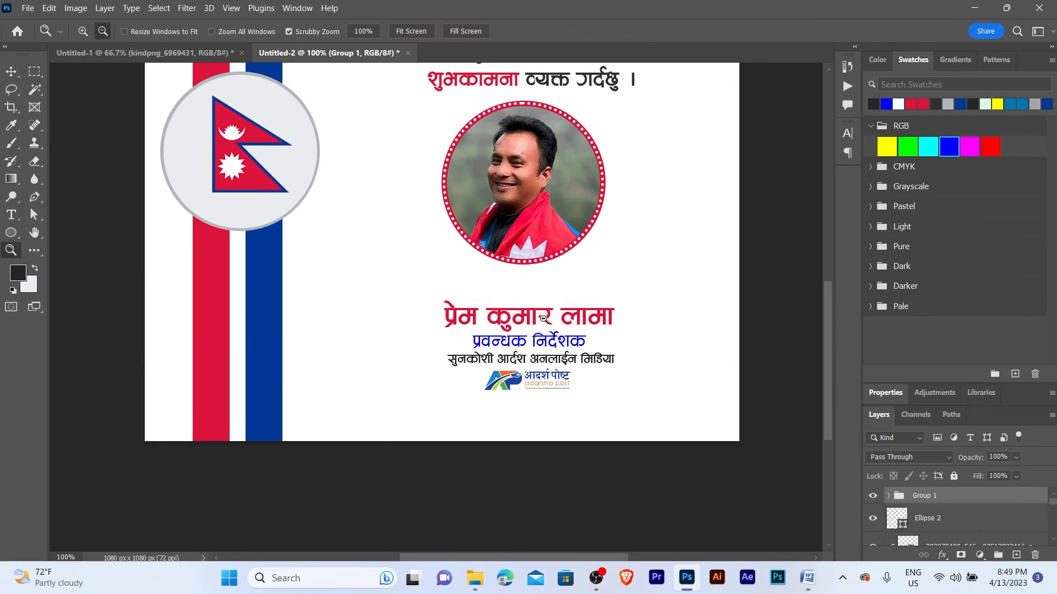
pyautogui.keyDown('alt'); pyautogui.click(543, 318); pyautogui.keyUp('alt')
pyautogui.press('v')
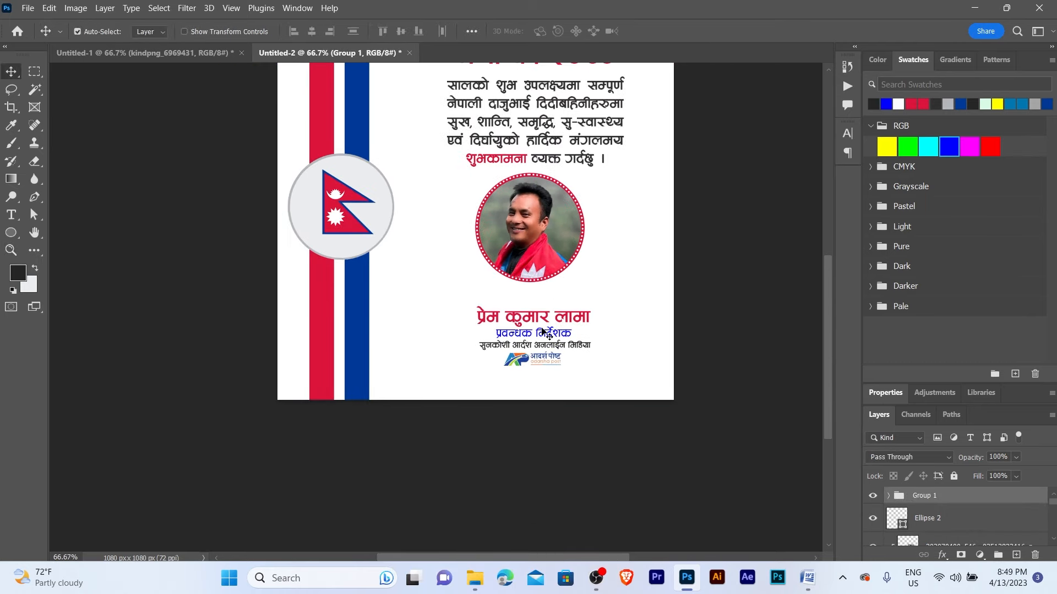
pyautogui.press('Up')
pyautogui.press('Up')
pyautogui.press('Up')
pyautogui.press('Up')
pyautogui.press('Up')
pyautogui.press('Up')
pyautogui.press('Up')
pyautogui.press('Up')
pyautogui.press('Up')
pyautogui.press('Up')
pyautogui.press('Up')
pyautogui.press('Up')
pyautogui.press('Up')
pyautogui.press('Up')
pyautogui.press('Up')
pyautogui.press('Up')
pyautogui.press('Up')
pyautogui.press('Up')
pyautogui.press('Up')
pyautogui.press('Up')
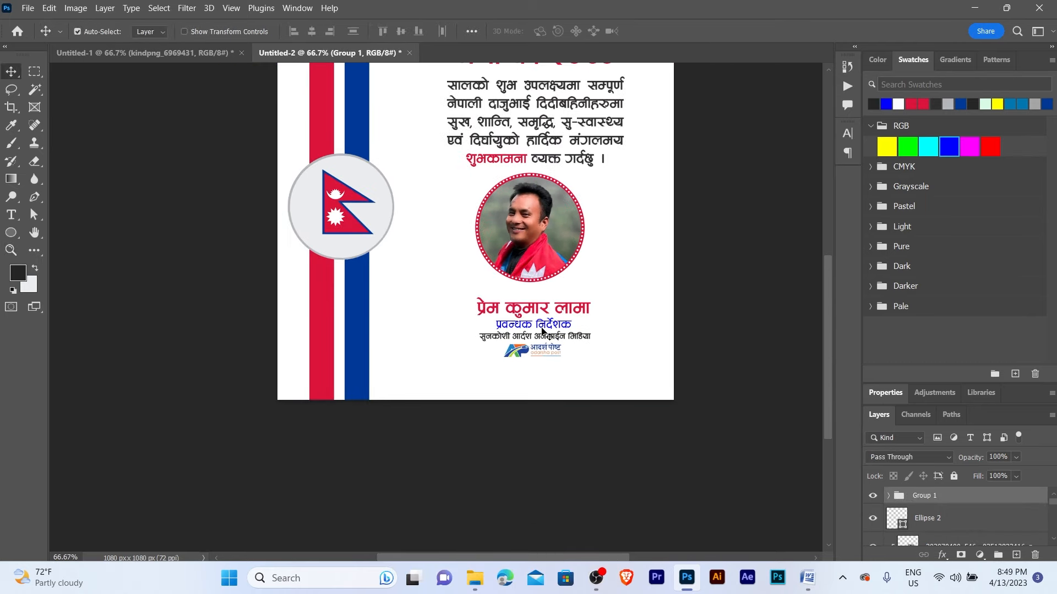
pyautogui.press('z')
pyautogui.keyDown('alt'); pyautogui.click(533, 195); pyautogui.keyUp('alt')
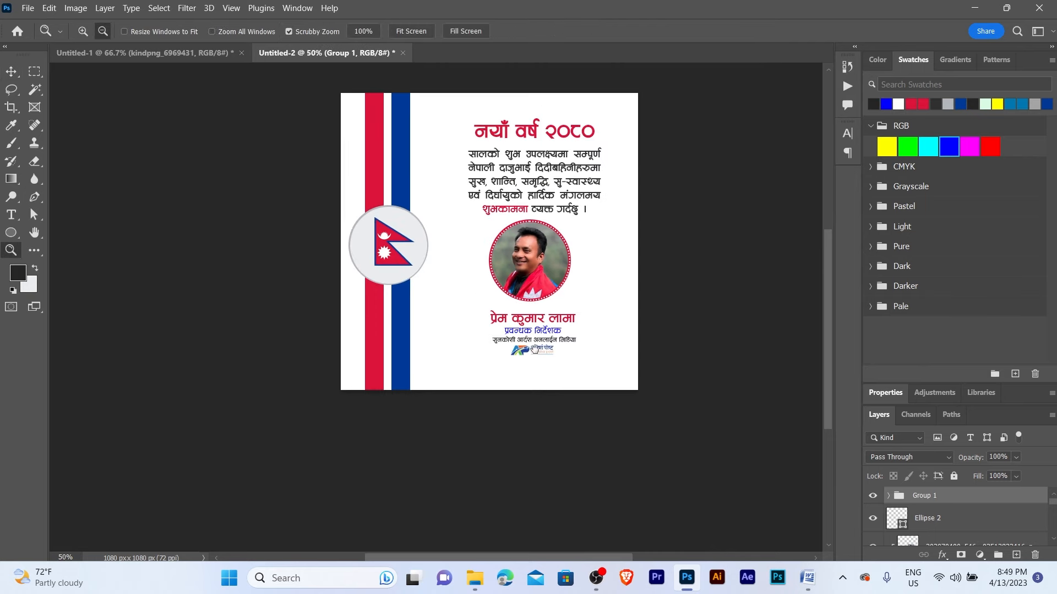
pyautogui.press('v')
pyautogui.moveTo(507, 116); pyautogui.dragTo(563, 453)
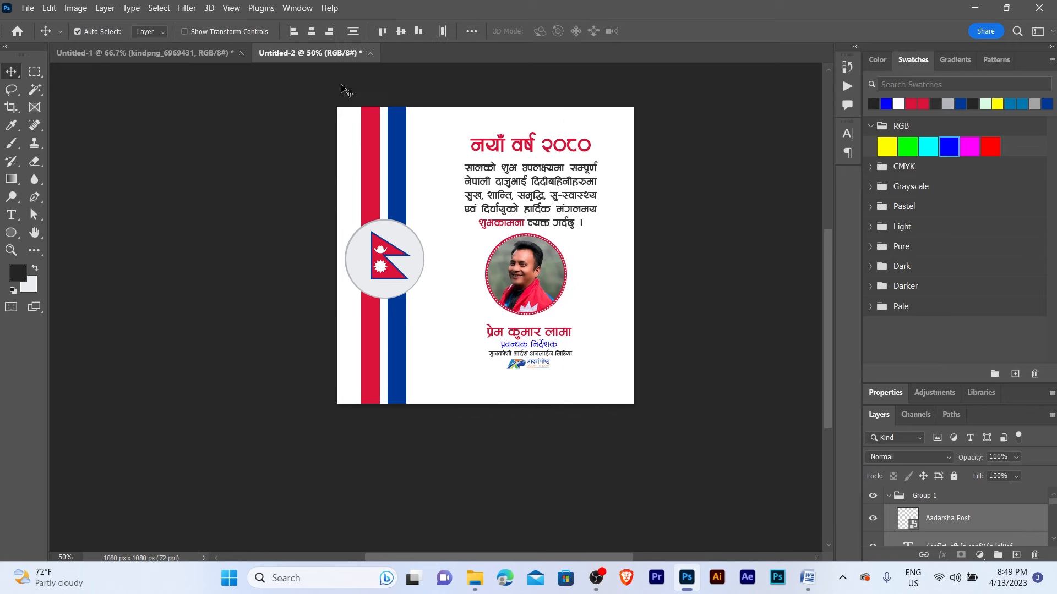
pyautogui.click(313, 34)
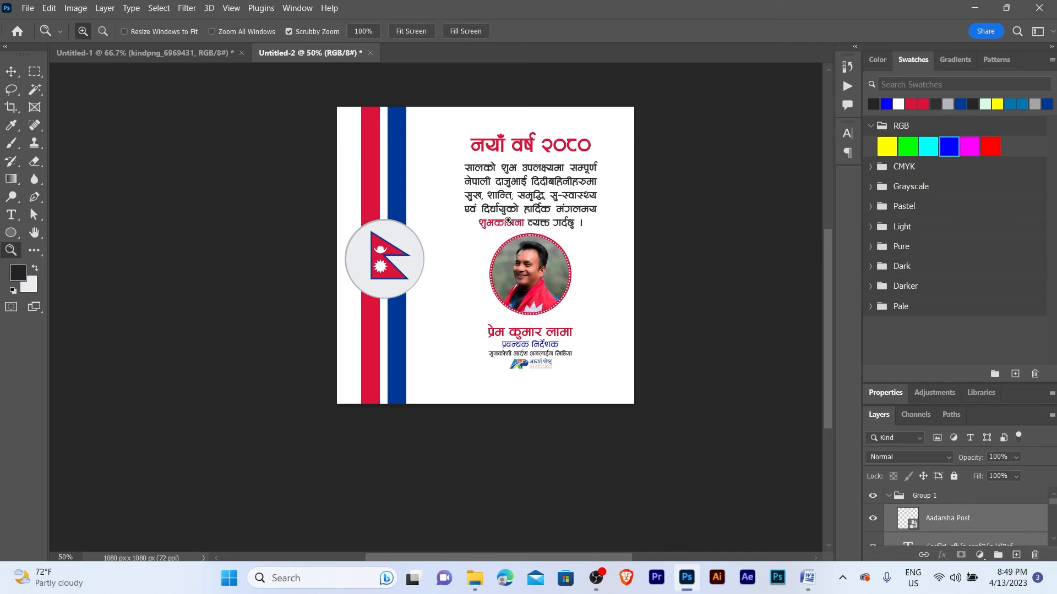
# - Scale the selection to about 102.55% and group it as Group 2
pyautogui.scroll(1, 508, 221)
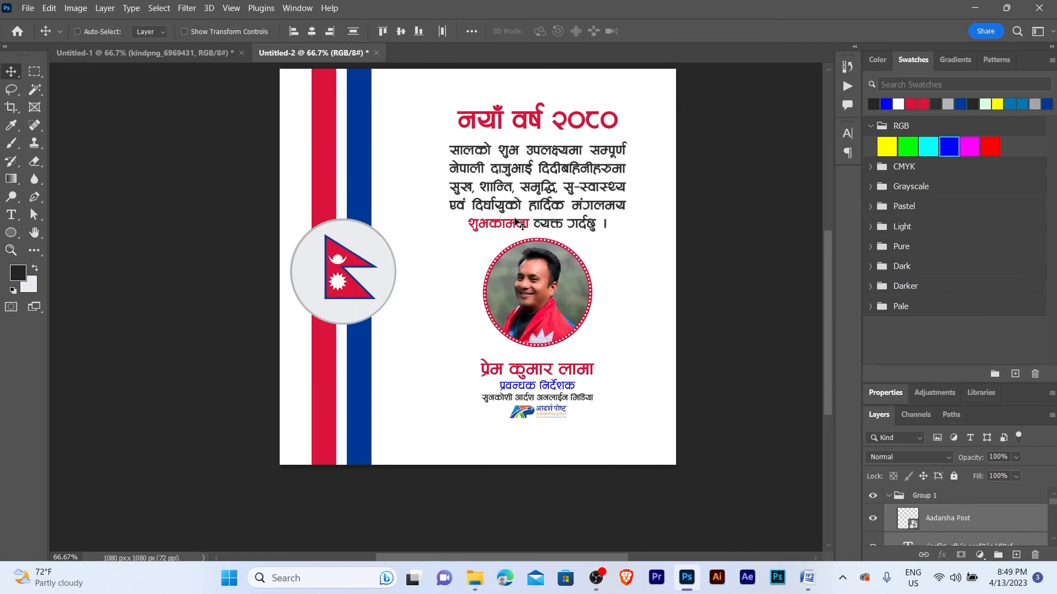
pyautogui.hotkey('ctrl', 't')
pyautogui.moveTo(451, 102); pyautogui.dragTo(444, 95)
pyautogui.press('Return')
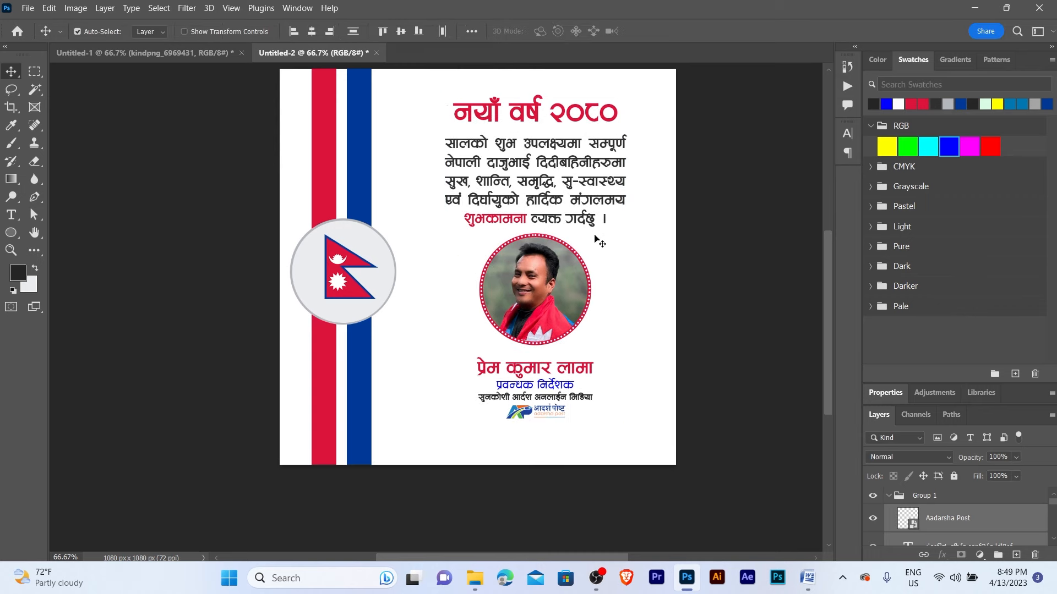
pyautogui.hotkey('ctrl', 'g')
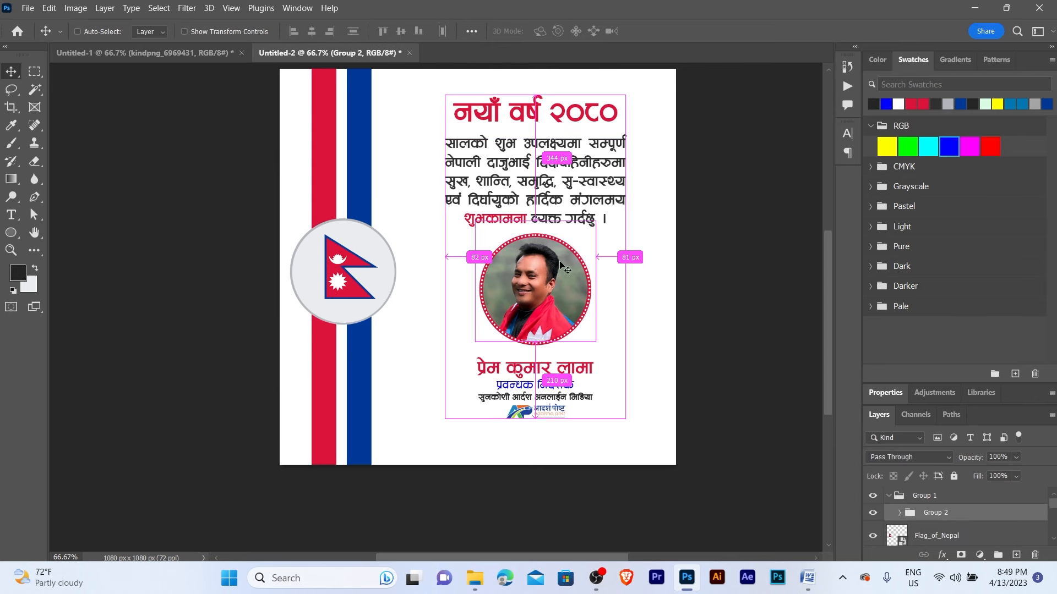
# - Centre Group 2 vertically on the canvas, then clear the selection
pyautogui.hotkey('ctrl', 'a')
pyautogui.click(401, 32)
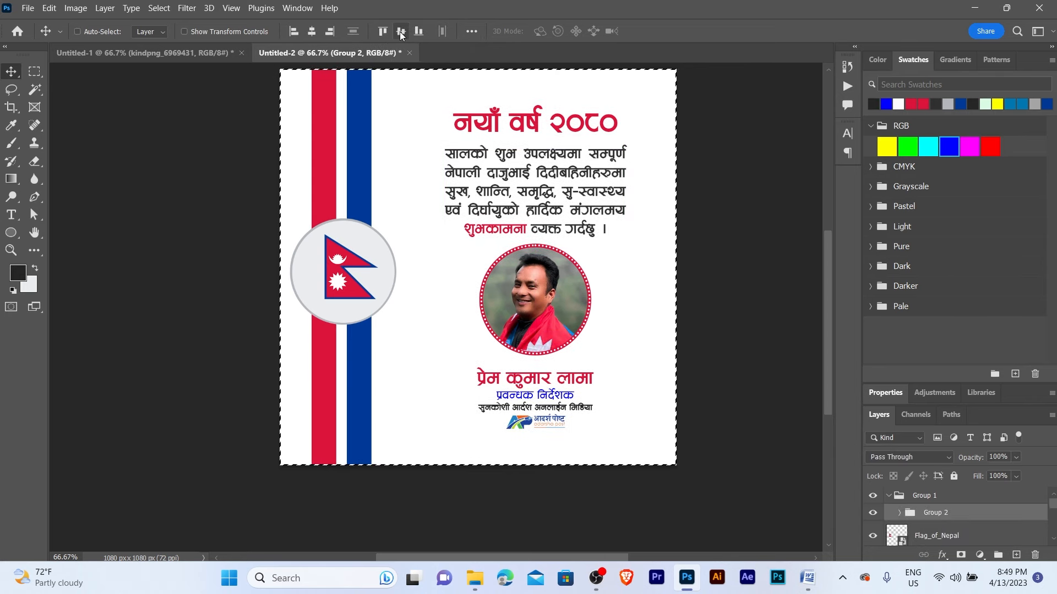
pyautogui.hotkey('ctrl', 'd')
pyautogui.press('z')
pyautogui.click(547, 258)
pyautogui.keyDown('alt'); pyautogui.click(547, 258); pyautogui.keyUp('alt')
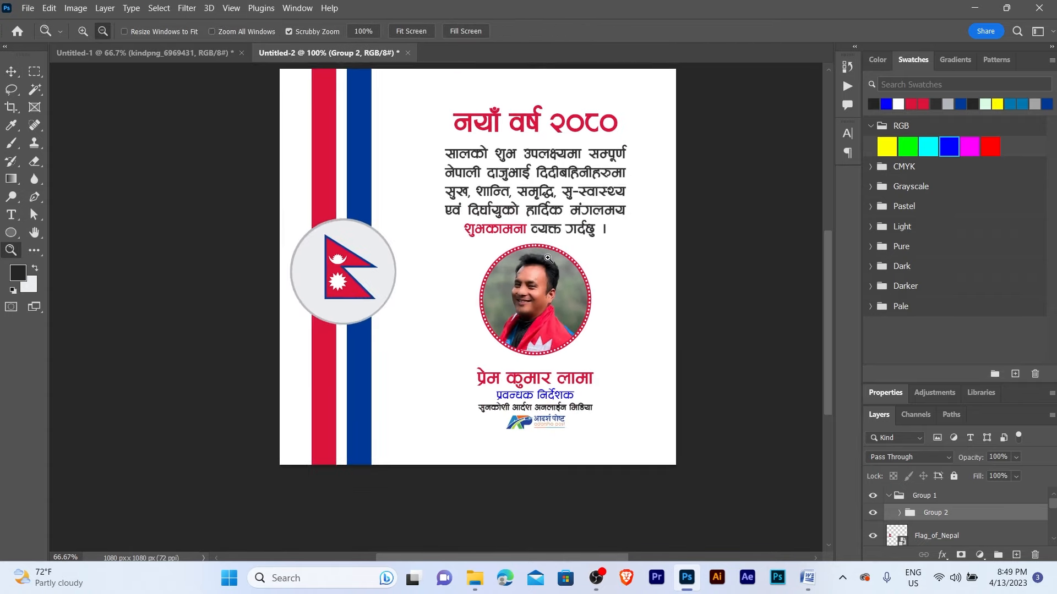
pyautogui.press('v')
pyautogui.click(616, 275)
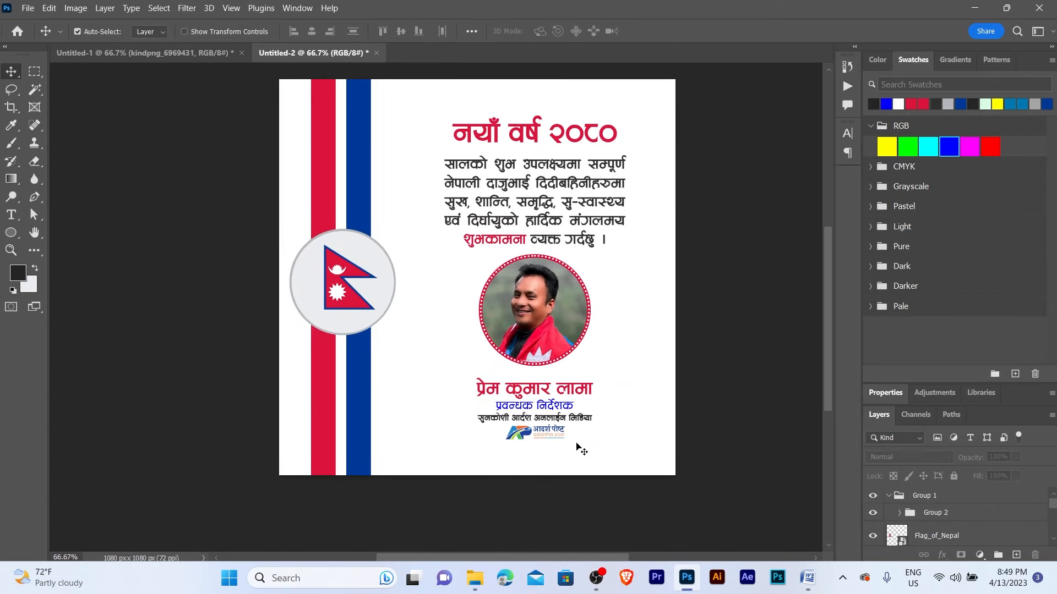
# - Drag the BG bokeh image from the New Year Banner Design folder onto the canvas
pyautogui.click(474, 578)
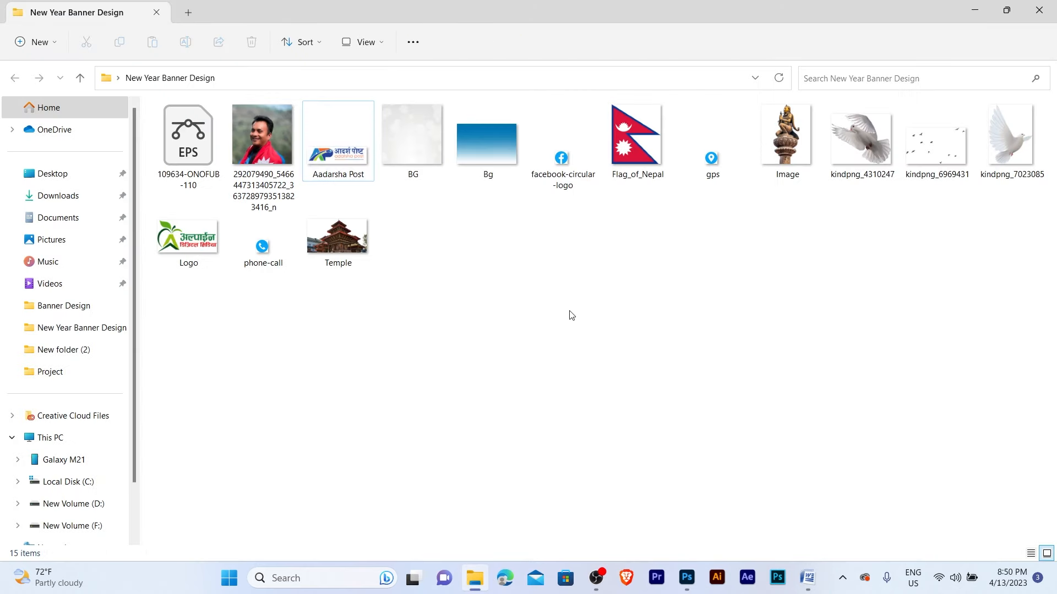
pyautogui.click(408, 135)
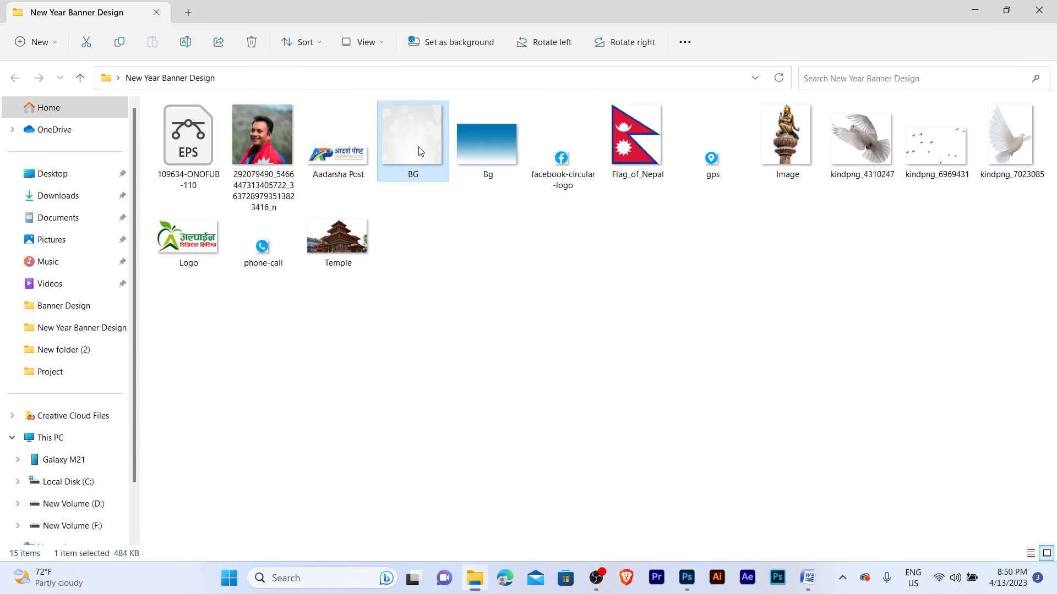
pyautogui.moveTo(432, 179); pyautogui.dragTo(574, 355)
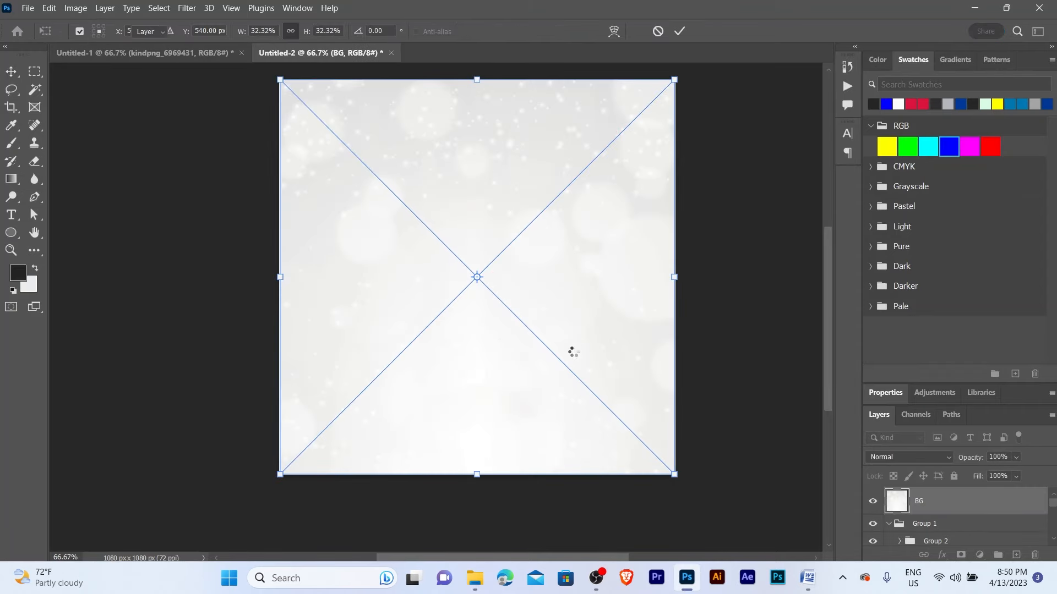
# - Place the bokeh BG image and send it behind the design layers
pyautogui.press('Return')
pyautogui.hotkey('ctrl', 'shift', '[')
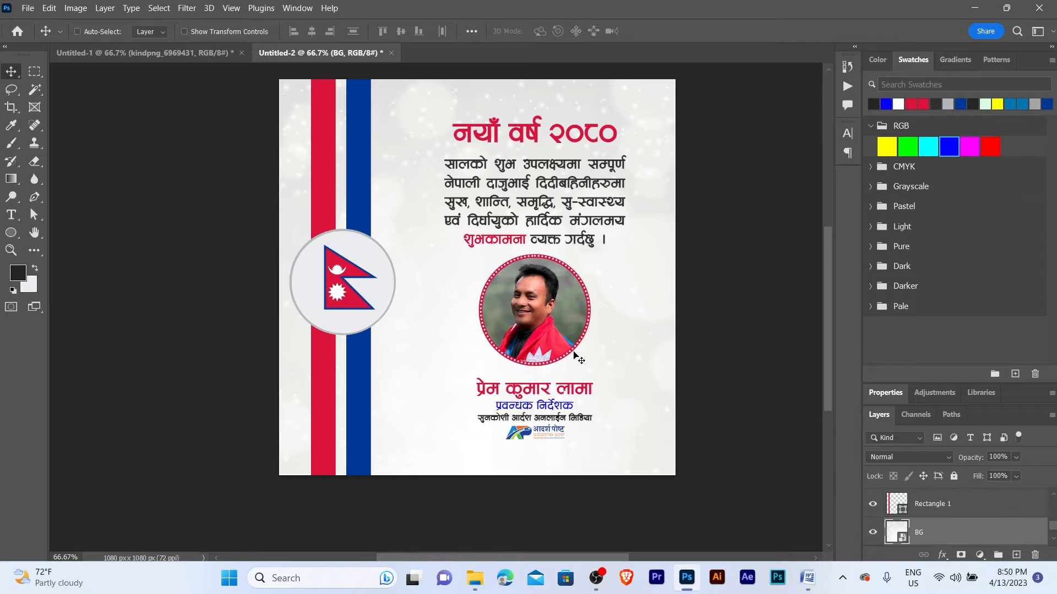
pyautogui.press('z')
pyautogui.click(529, 190)
pyautogui.keyDown('alt'); pyautogui.click(544, 204); pyautogui.keyUp('alt')
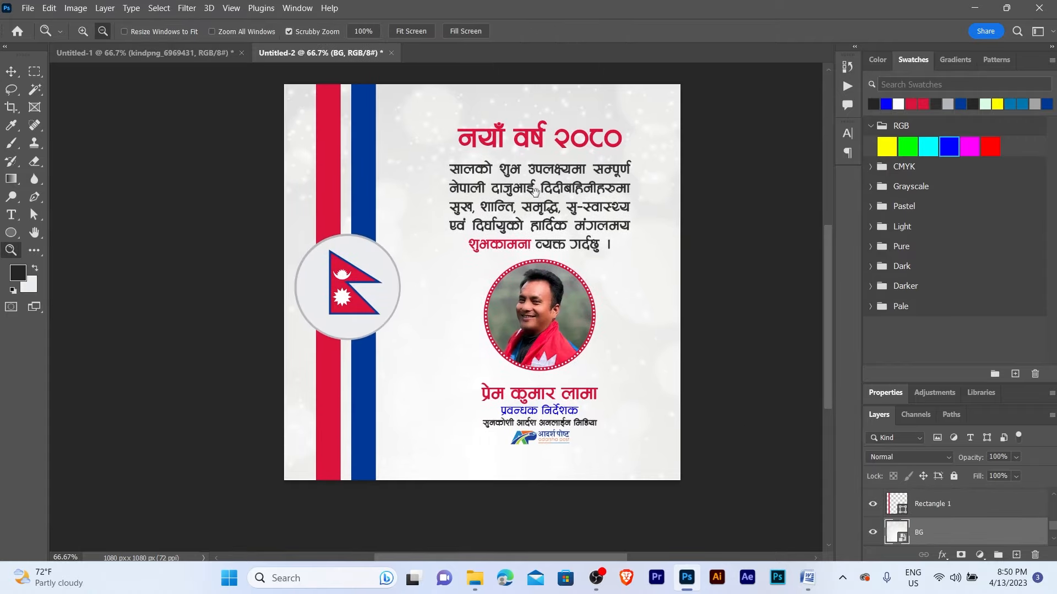
pyautogui.click(475, 234)
pyautogui.moveTo(476, 234); pyautogui.dragTo(558, 252)
pyautogui.keyDown('alt'); pyautogui.click(490, 242); pyautogui.keyUp('alt')
# - Lock the BG layer so the background can't be edited or moved
pyautogui.hotkey('ctrl', 'alt', 'a')
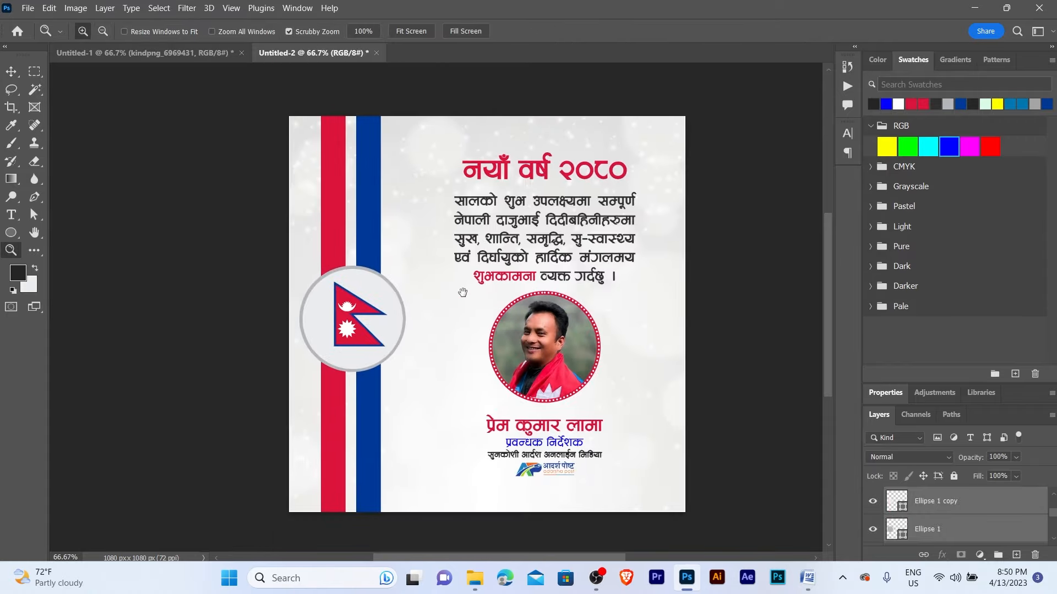
pyautogui.press('v')
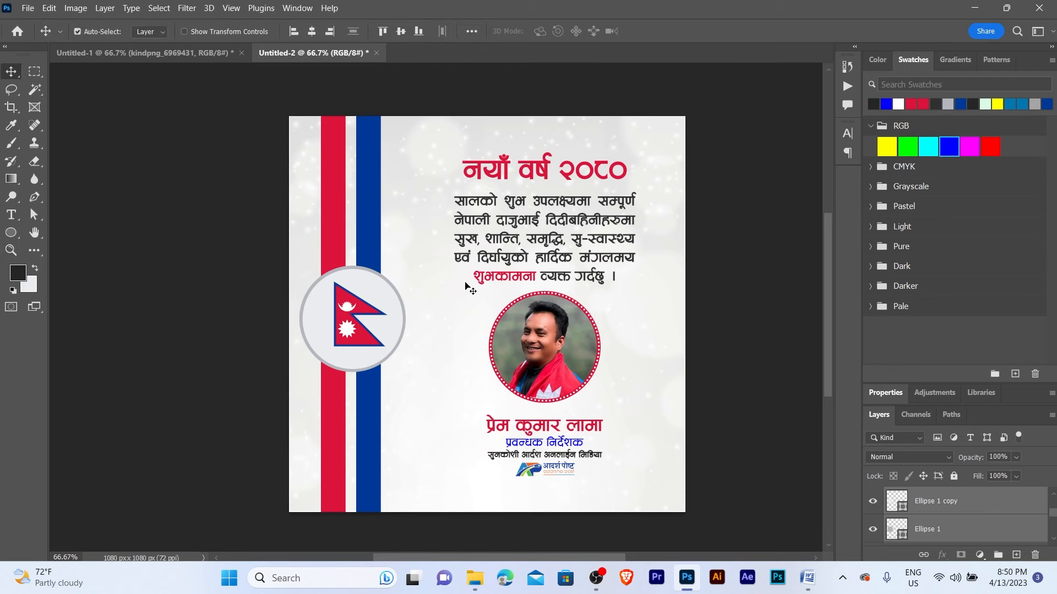
pyautogui.keyDown('ctrl'); pyautogui.click(514, 281); pyautogui.keyUp('ctrl')
pyautogui.moveTo(523, 288); pyautogui.dragTo(526, 239)
pyautogui.moveTo(449, 272); pyautogui.dragTo(456, 192)
pyautogui.click(431, 257)
pyautogui.click(954, 476)
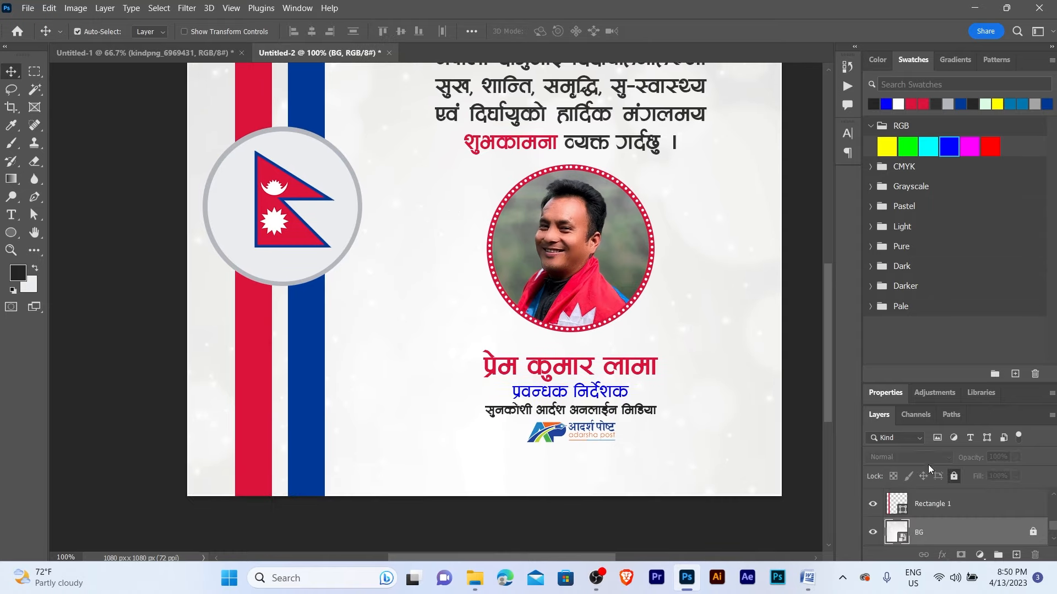
# - Nudge the name and logo down and move the greeting paragraph up slightly
pyautogui.keyDown('alt'); pyautogui.click(593, 413); pyautogui.keyUp('alt')
pyautogui.moveTo(576, 436); pyautogui.dragTo(551, 378)
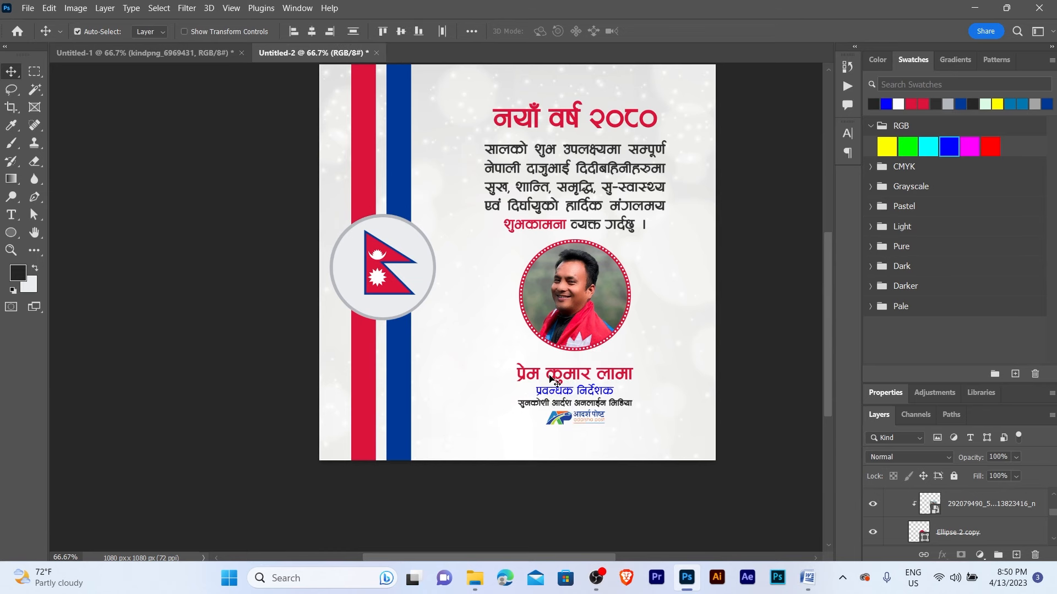
pyautogui.hotkey('shift', 'Down')
pyautogui.press('Down')
pyautogui.press('Down')
pyautogui.press('Down')
pyautogui.press('Down')
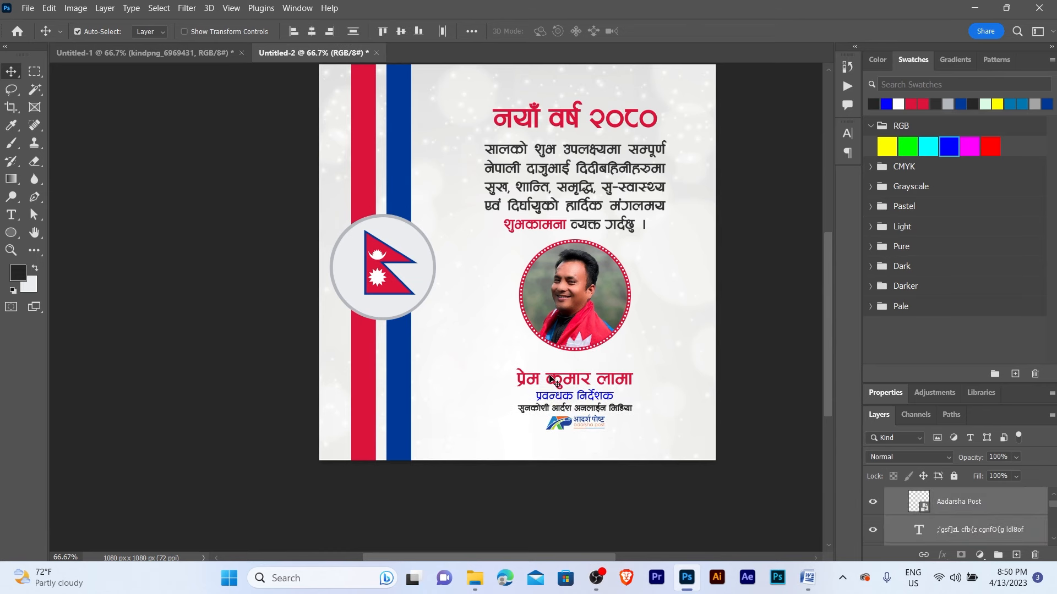
pyautogui.scroll(1, 567, 202)
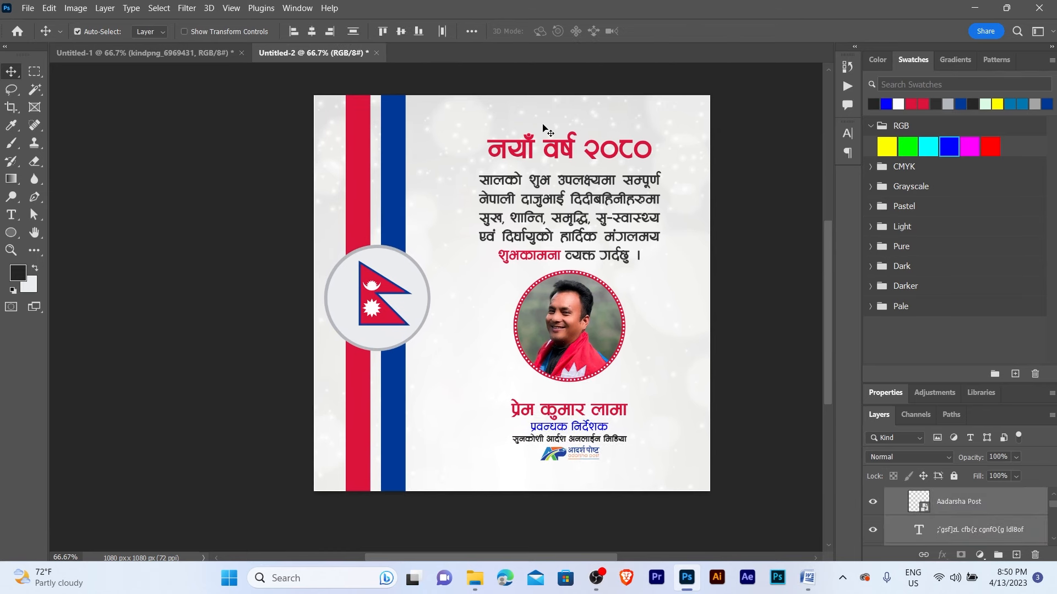
pyautogui.moveTo(570, 212); pyautogui.dragTo(569, 209)
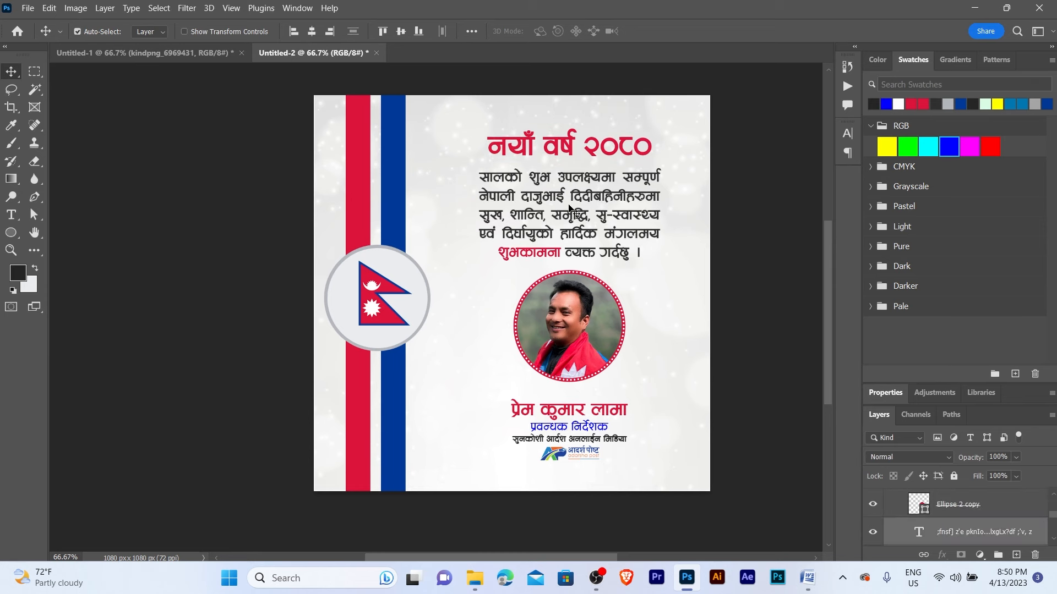
pyautogui.click(639, 275)
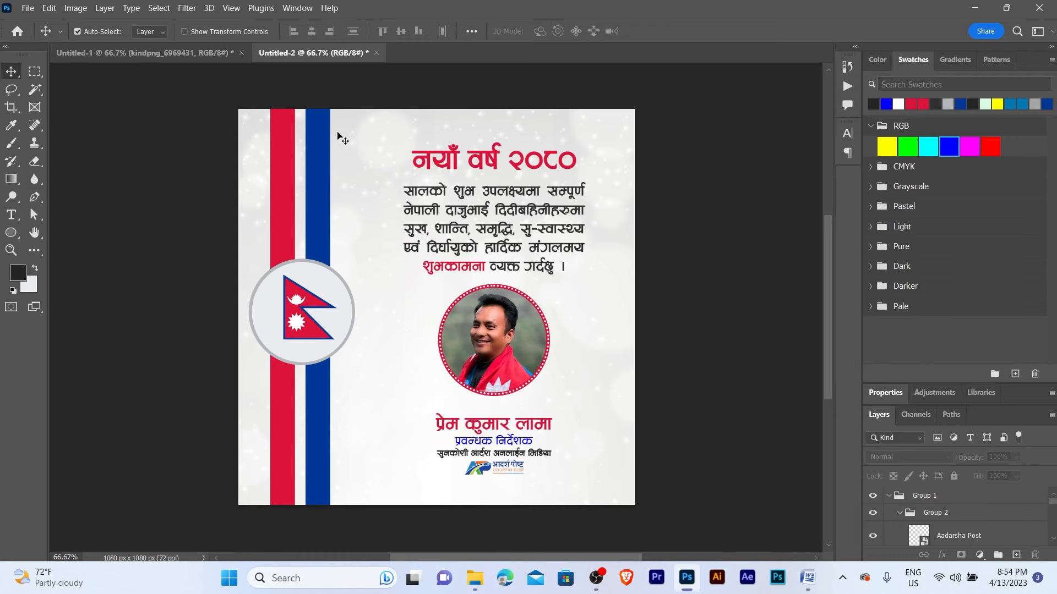
pyautogui.click(160, 55)
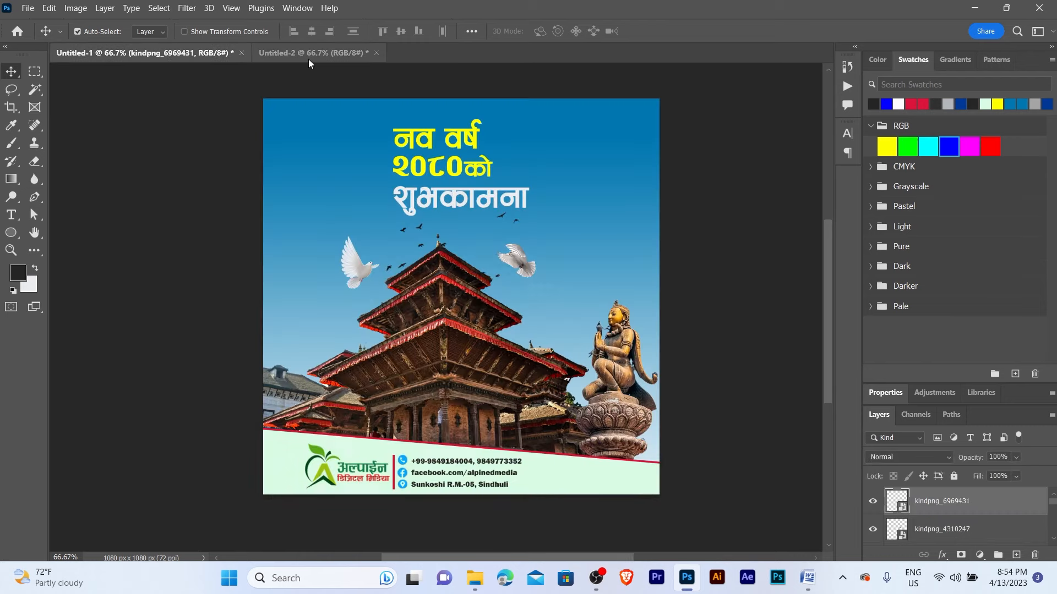
pyautogui.click(308, 58)
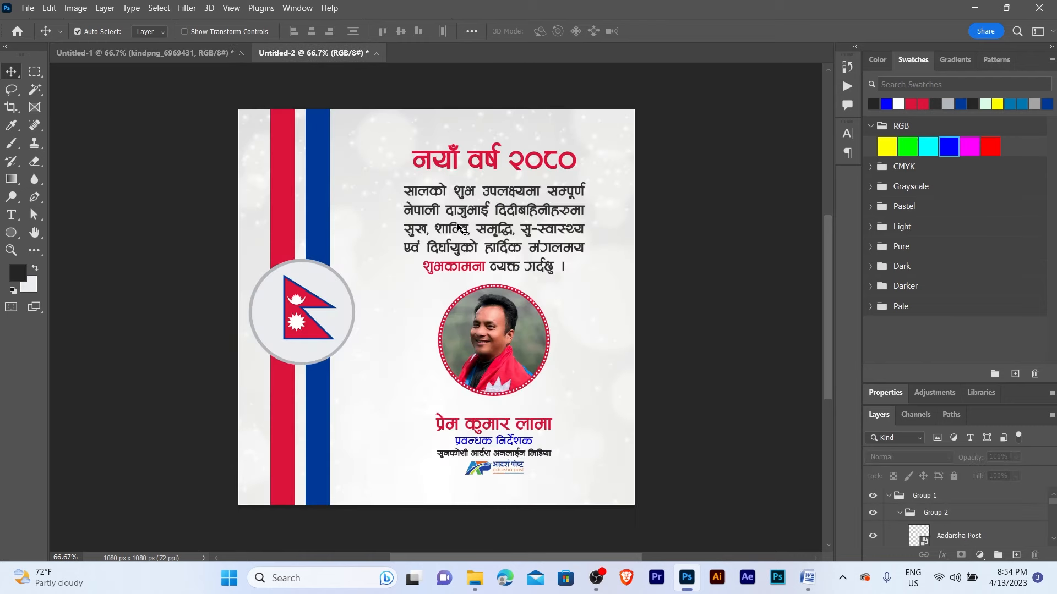